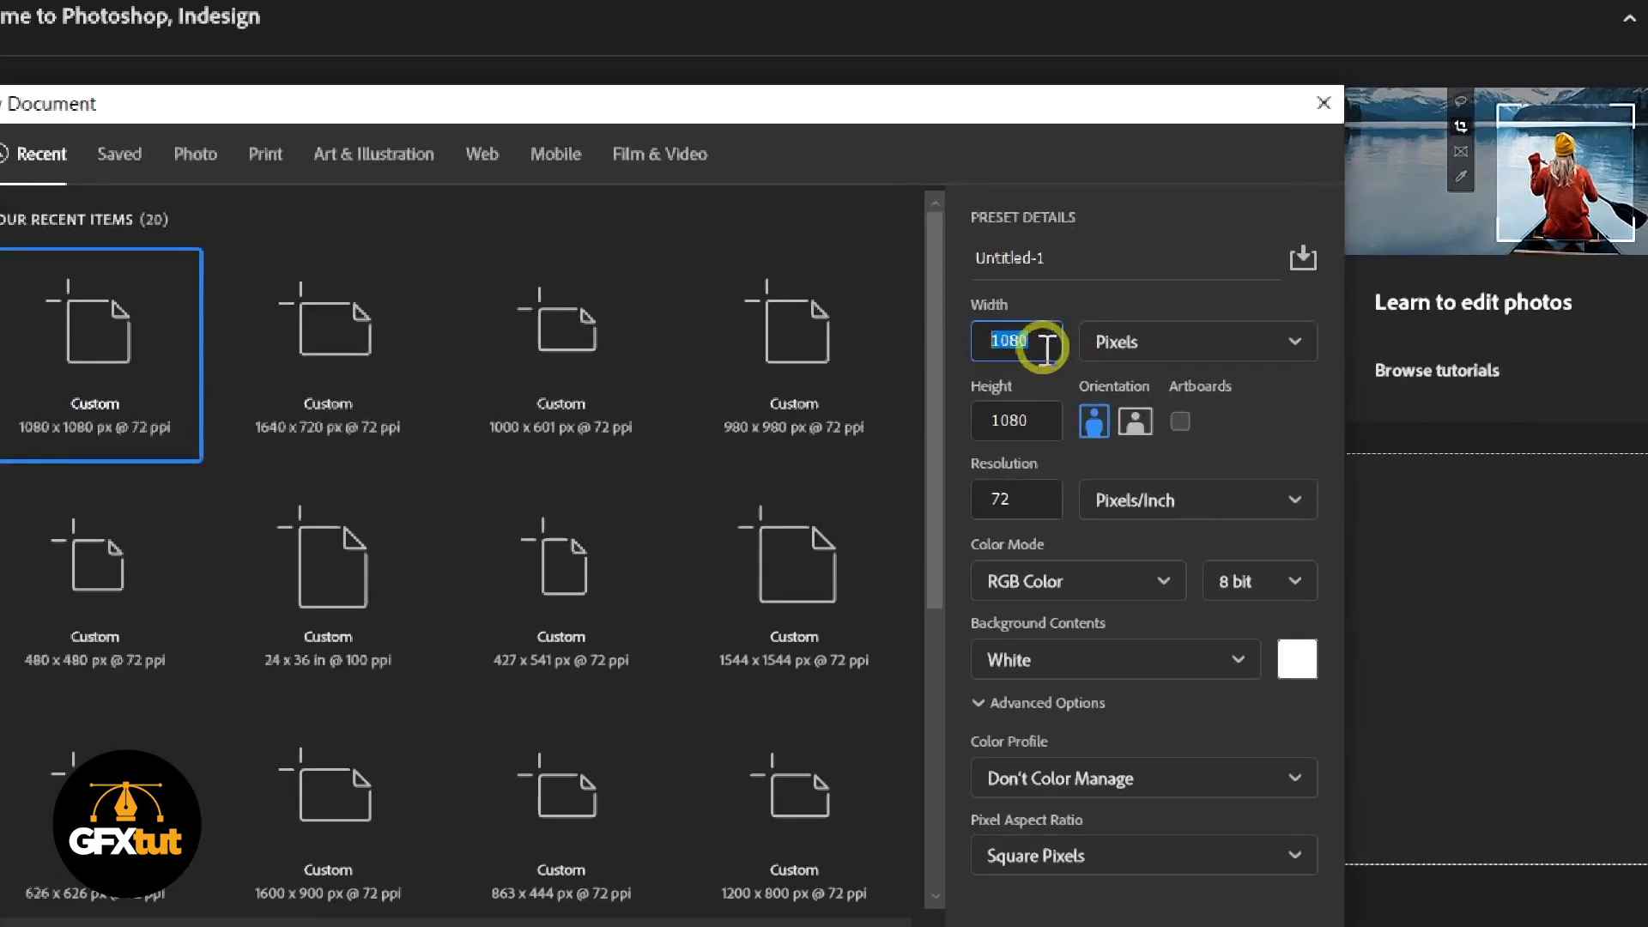
# - Create a new document of 1080 × 1080 pixels at 72 pixels per inch with a white background
pyautogui.click(1036, 343)
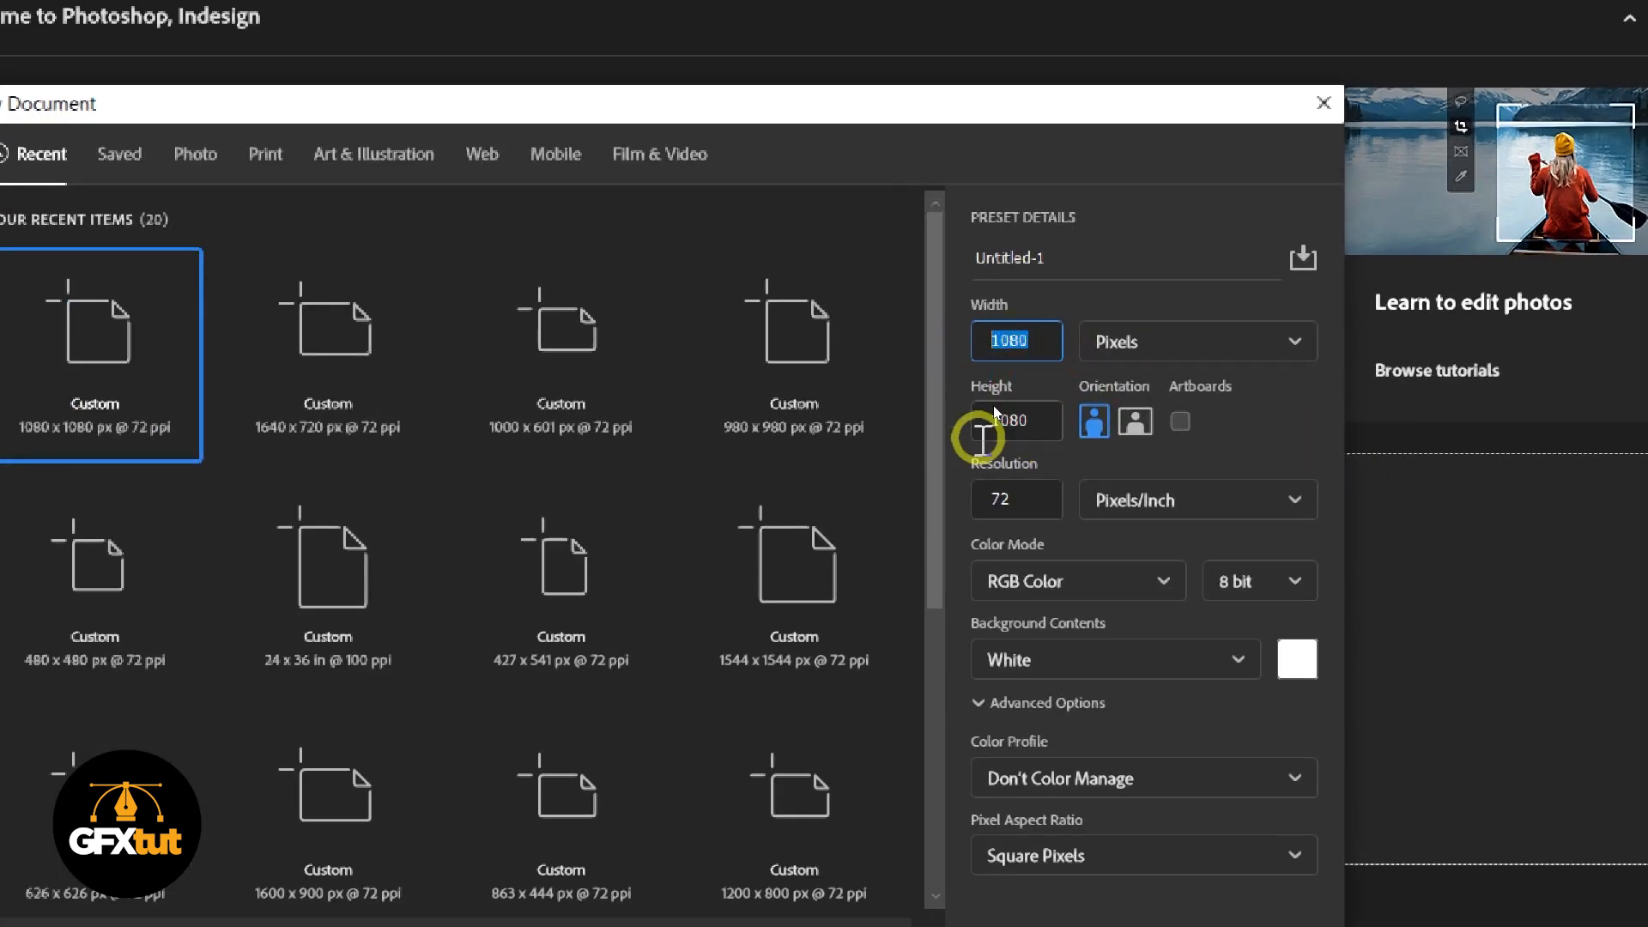
pyautogui.doubleClick(1021, 416)
pyautogui.doubleClick(1021, 502)
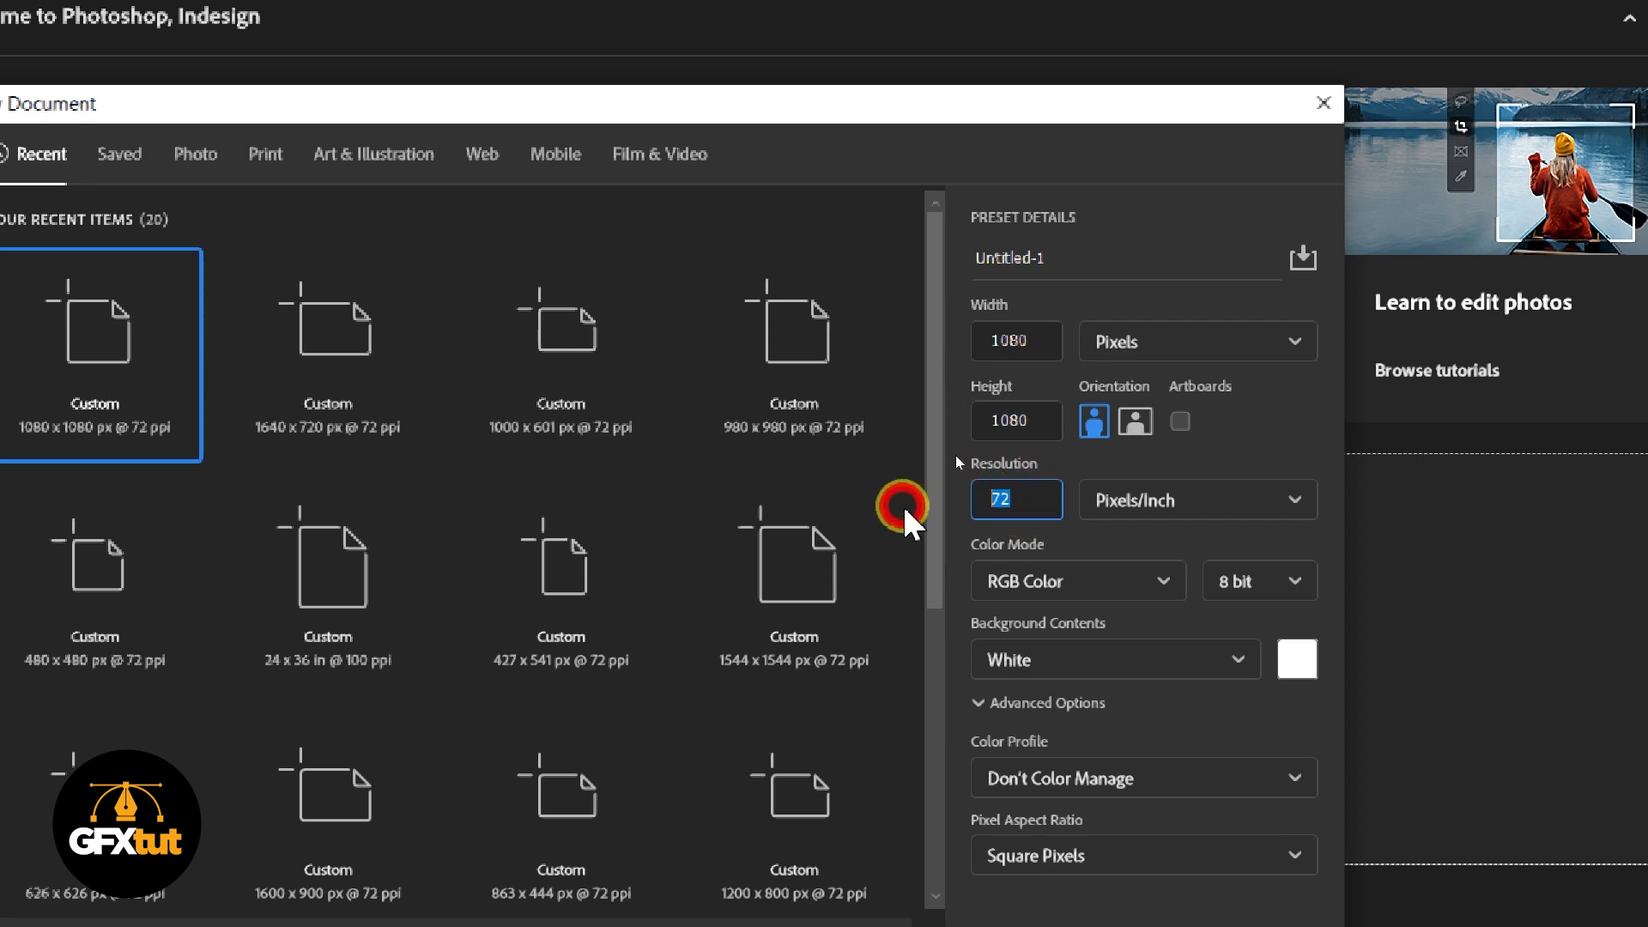
pyautogui.click(1133, 901)
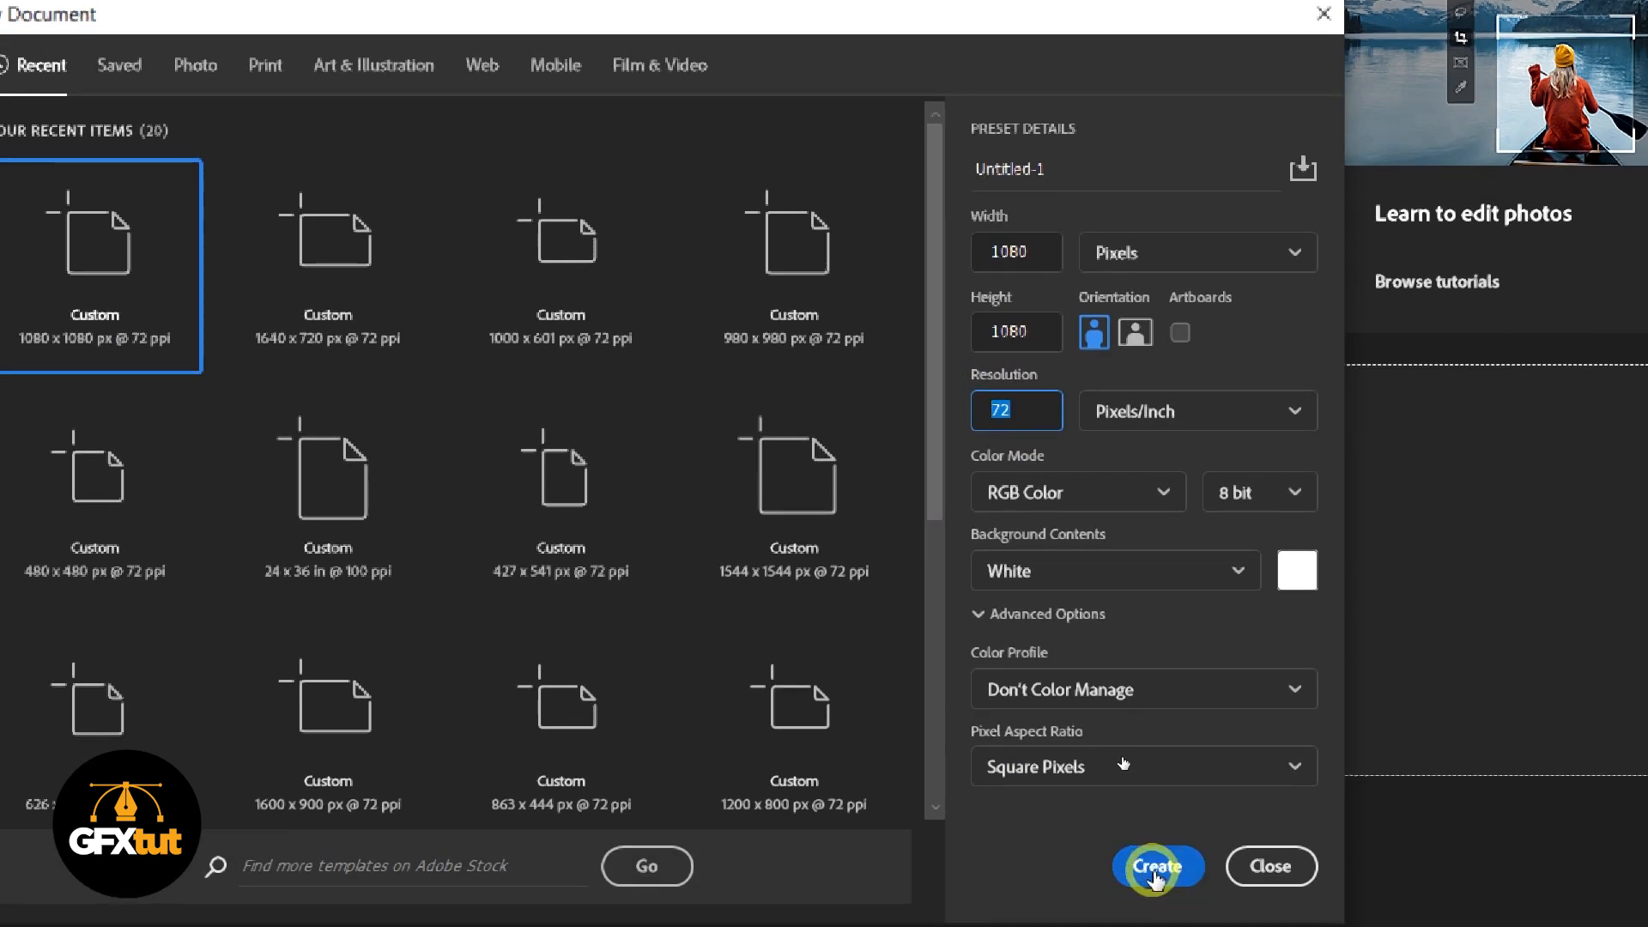
pyautogui.press('super+minus')
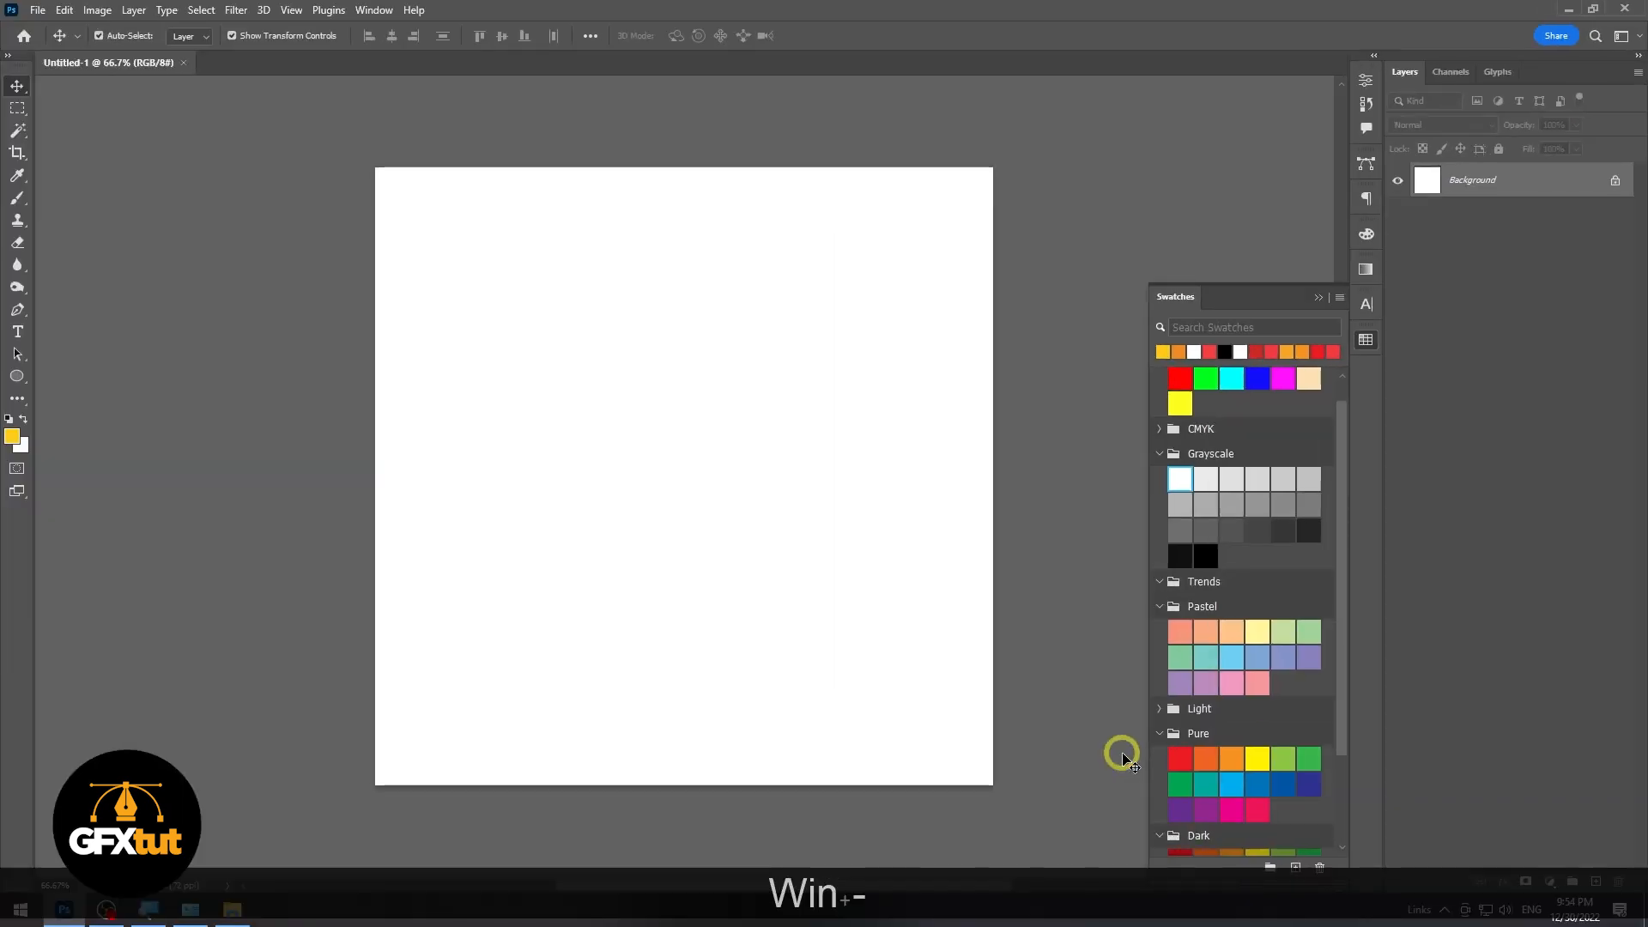
# - Add a Solid Color fill layer in red, ea3d3e, over the background
pyautogui.click(1550, 881)
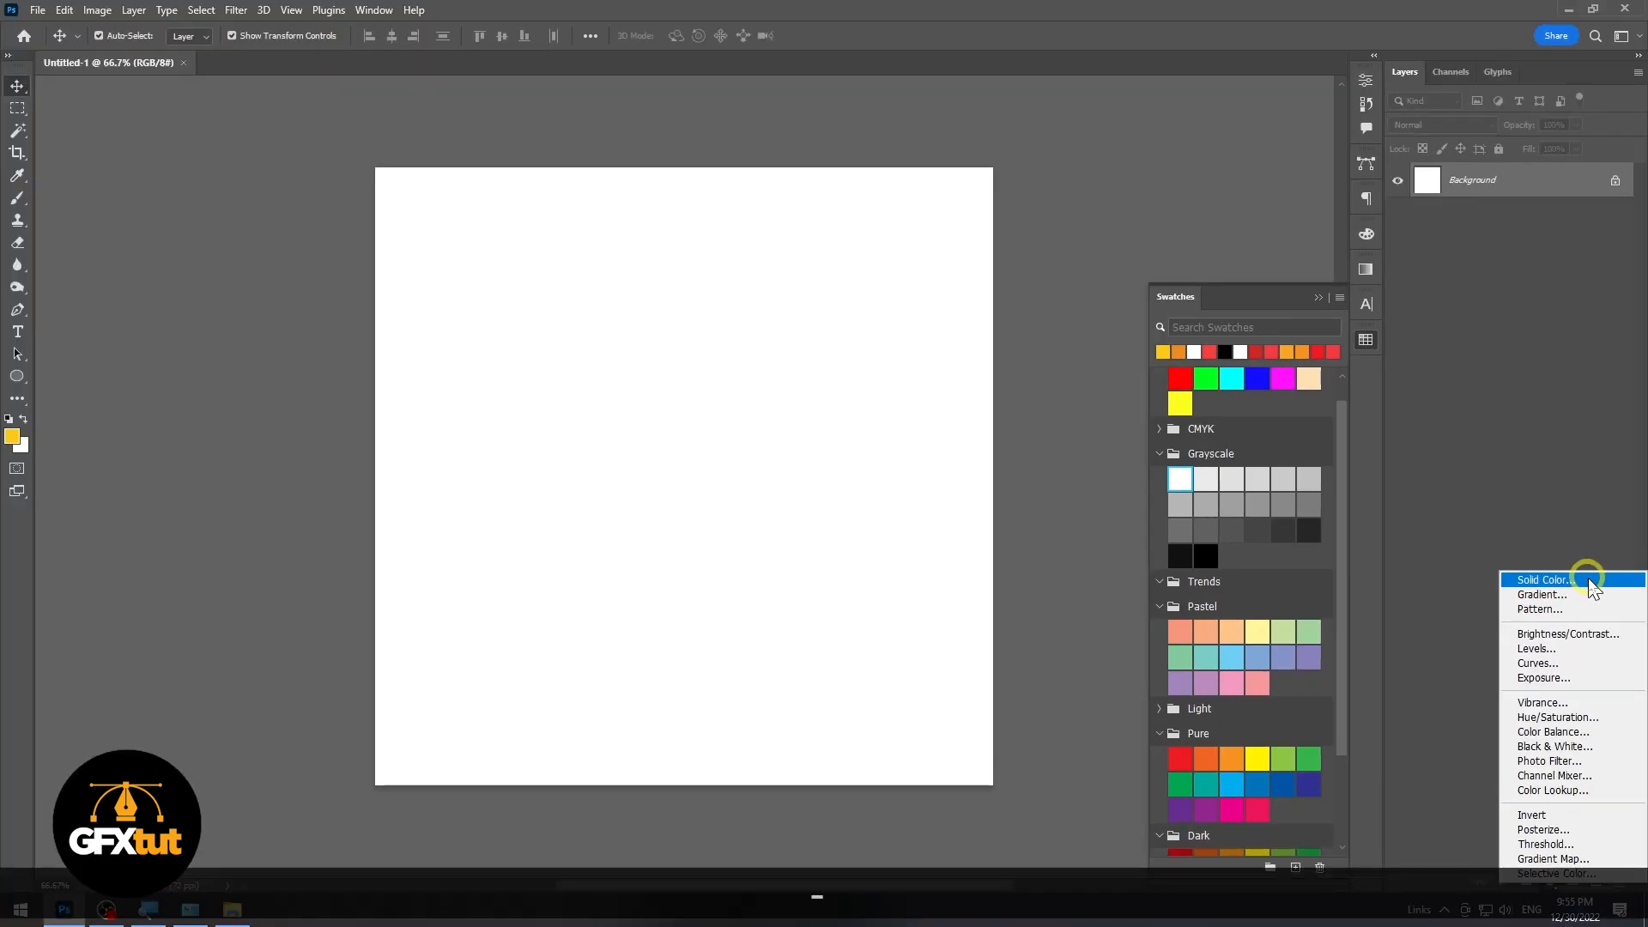
pyautogui.click(1589, 581)
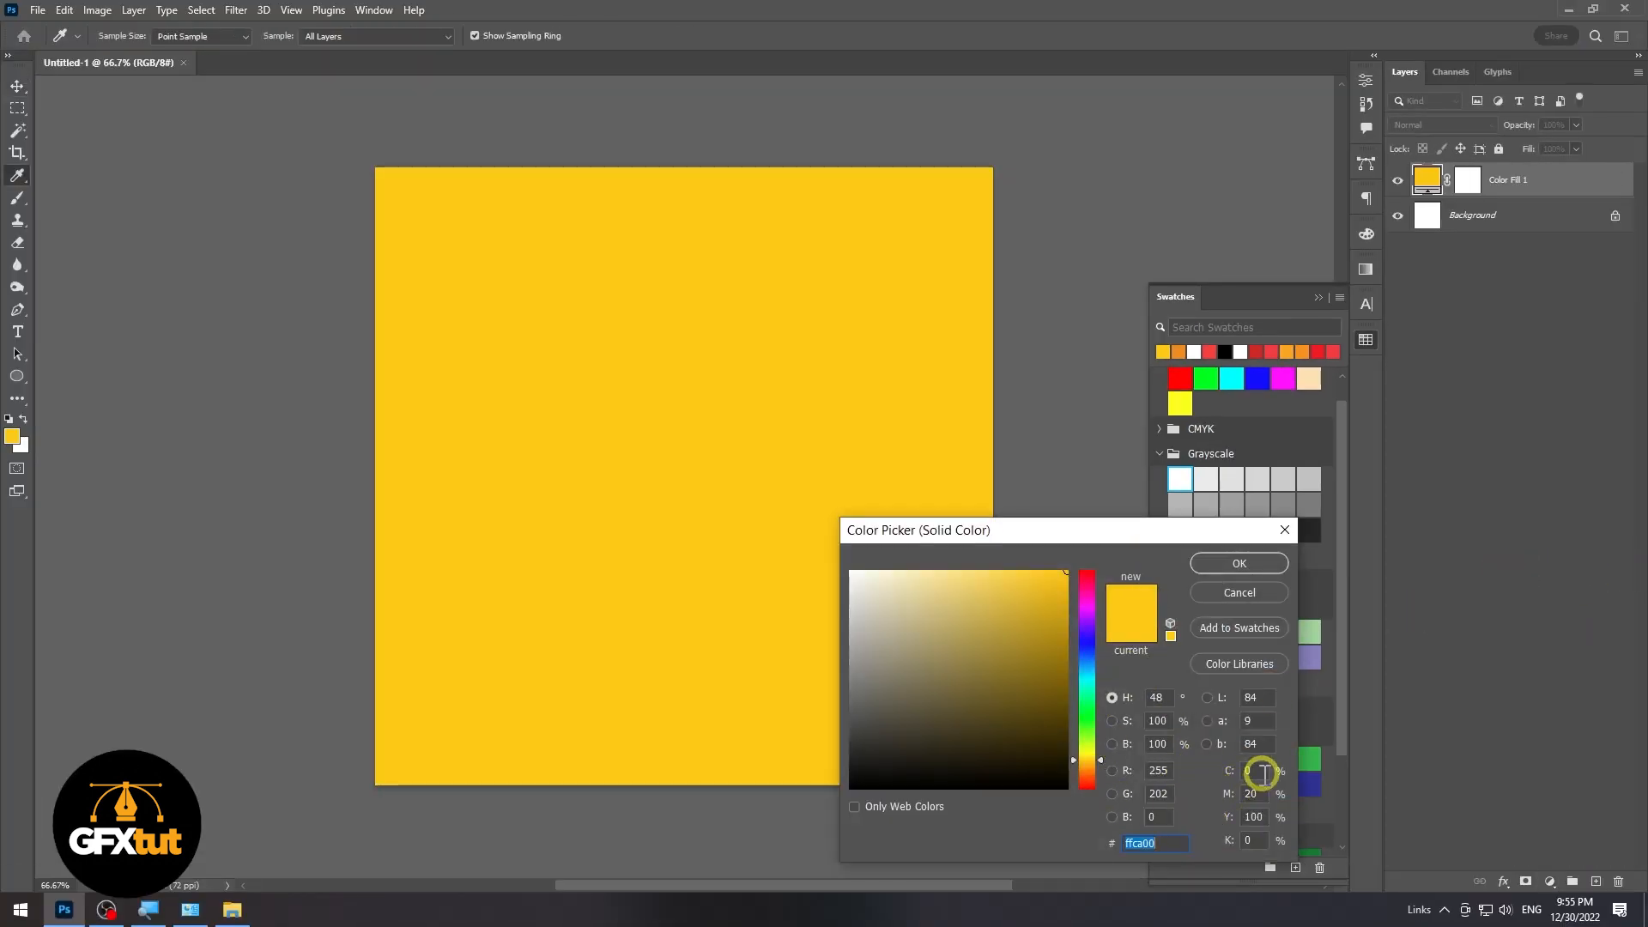
pyautogui.moveTo(1093, 592); pyautogui.dragTo(1100, 573)
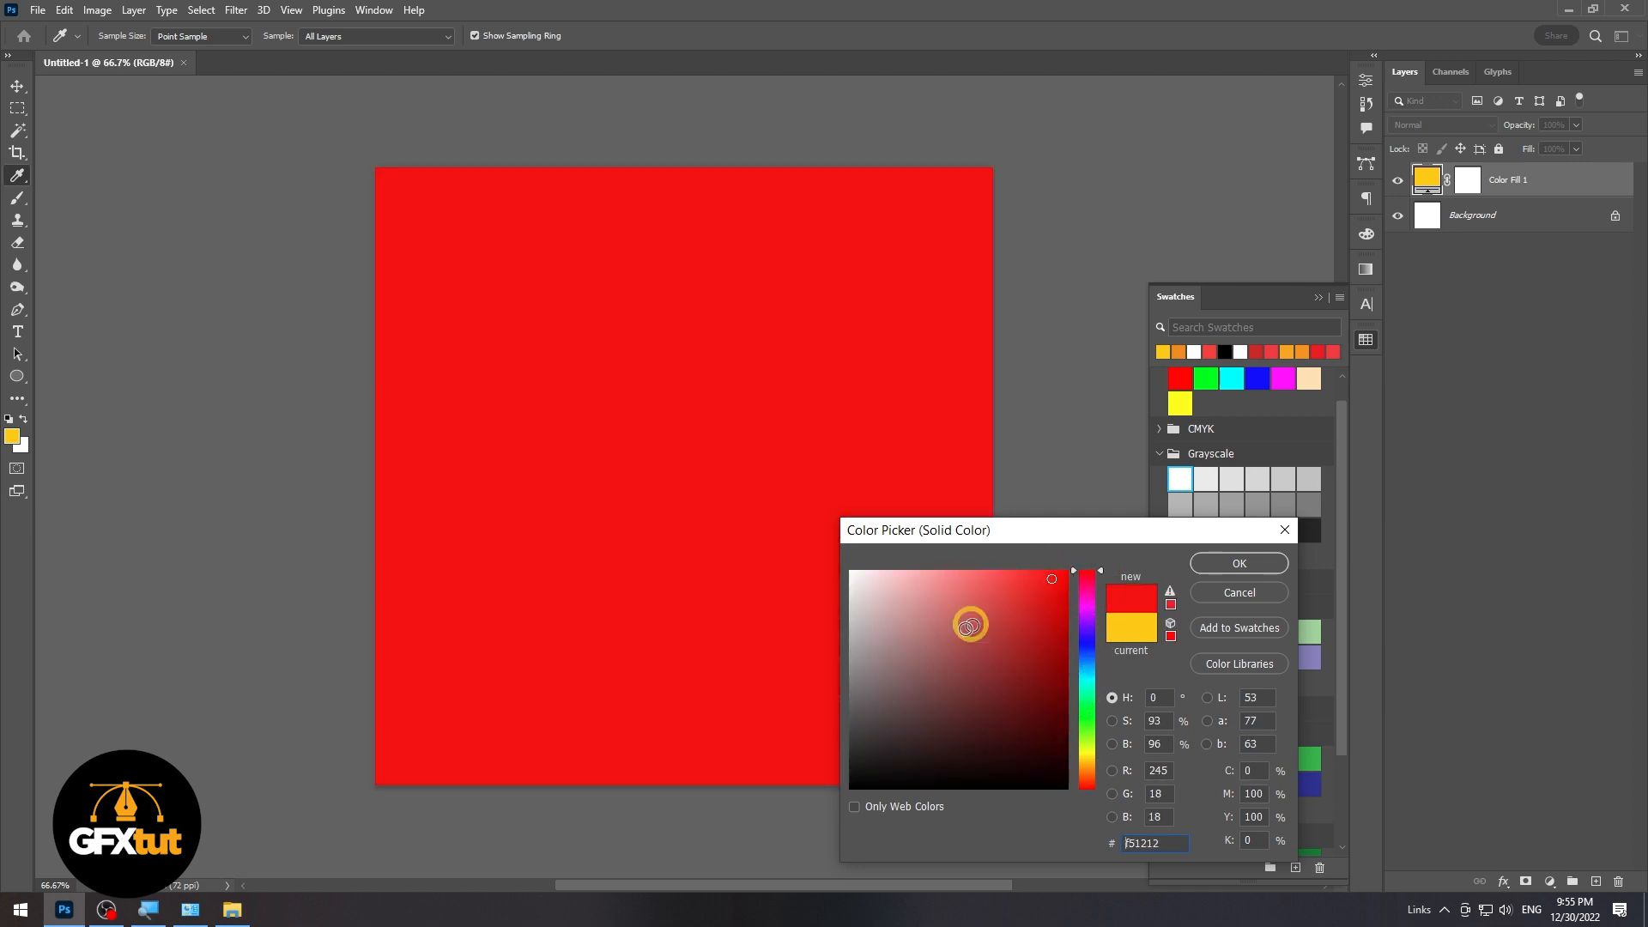
pyautogui.click(1014, 585)
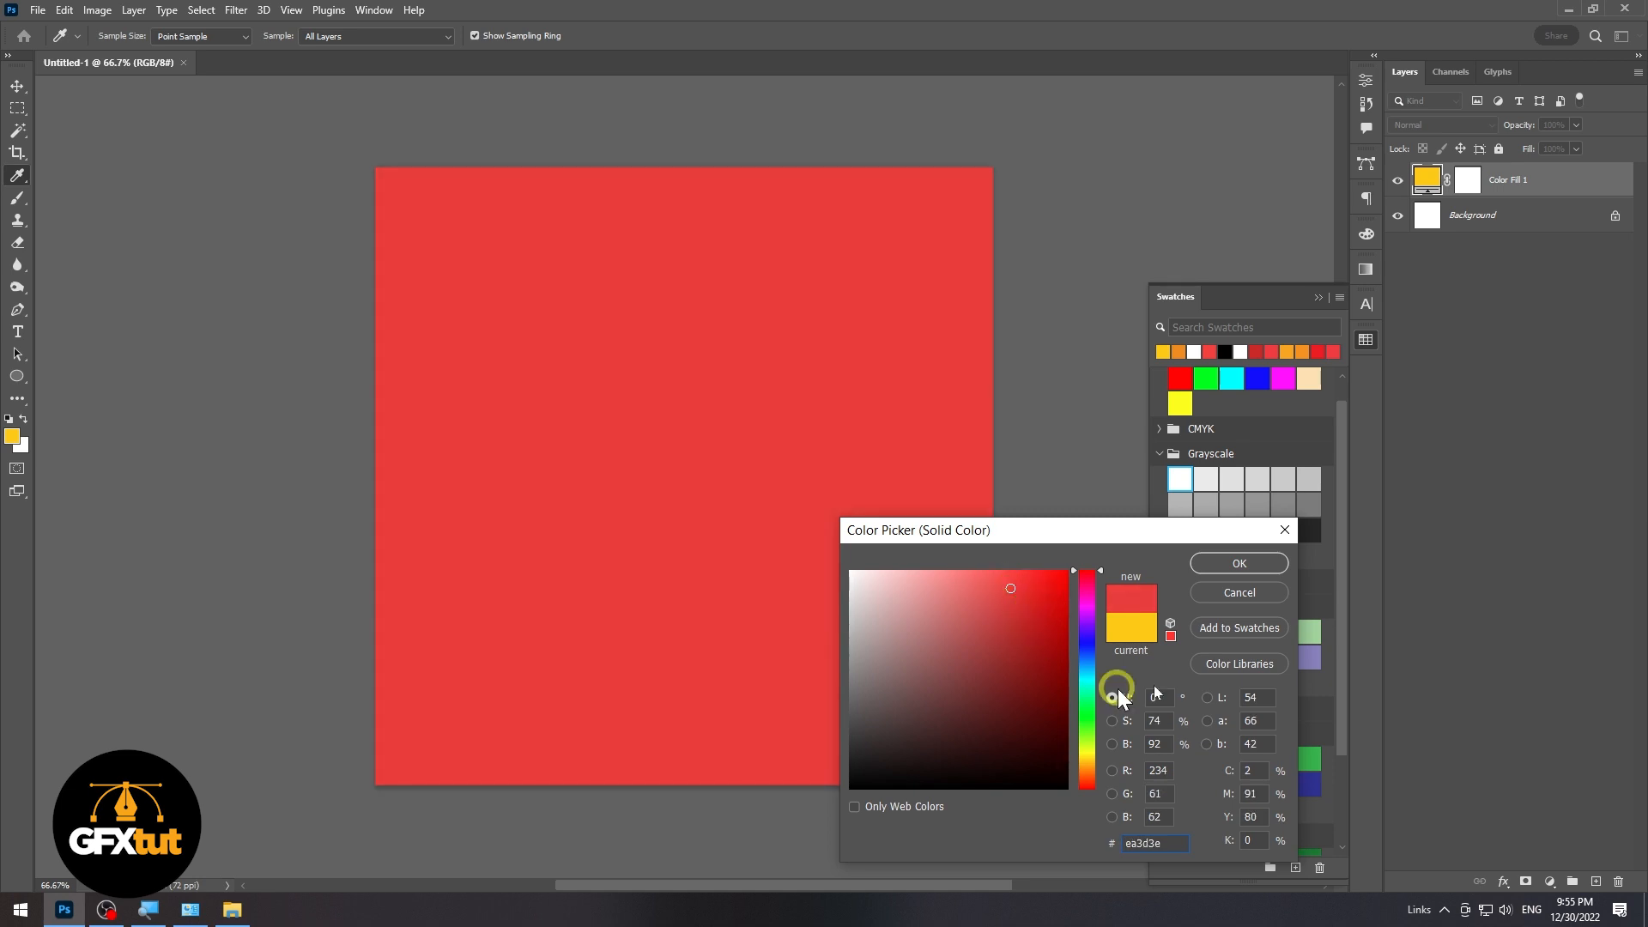
pyautogui.click(1253, 564)
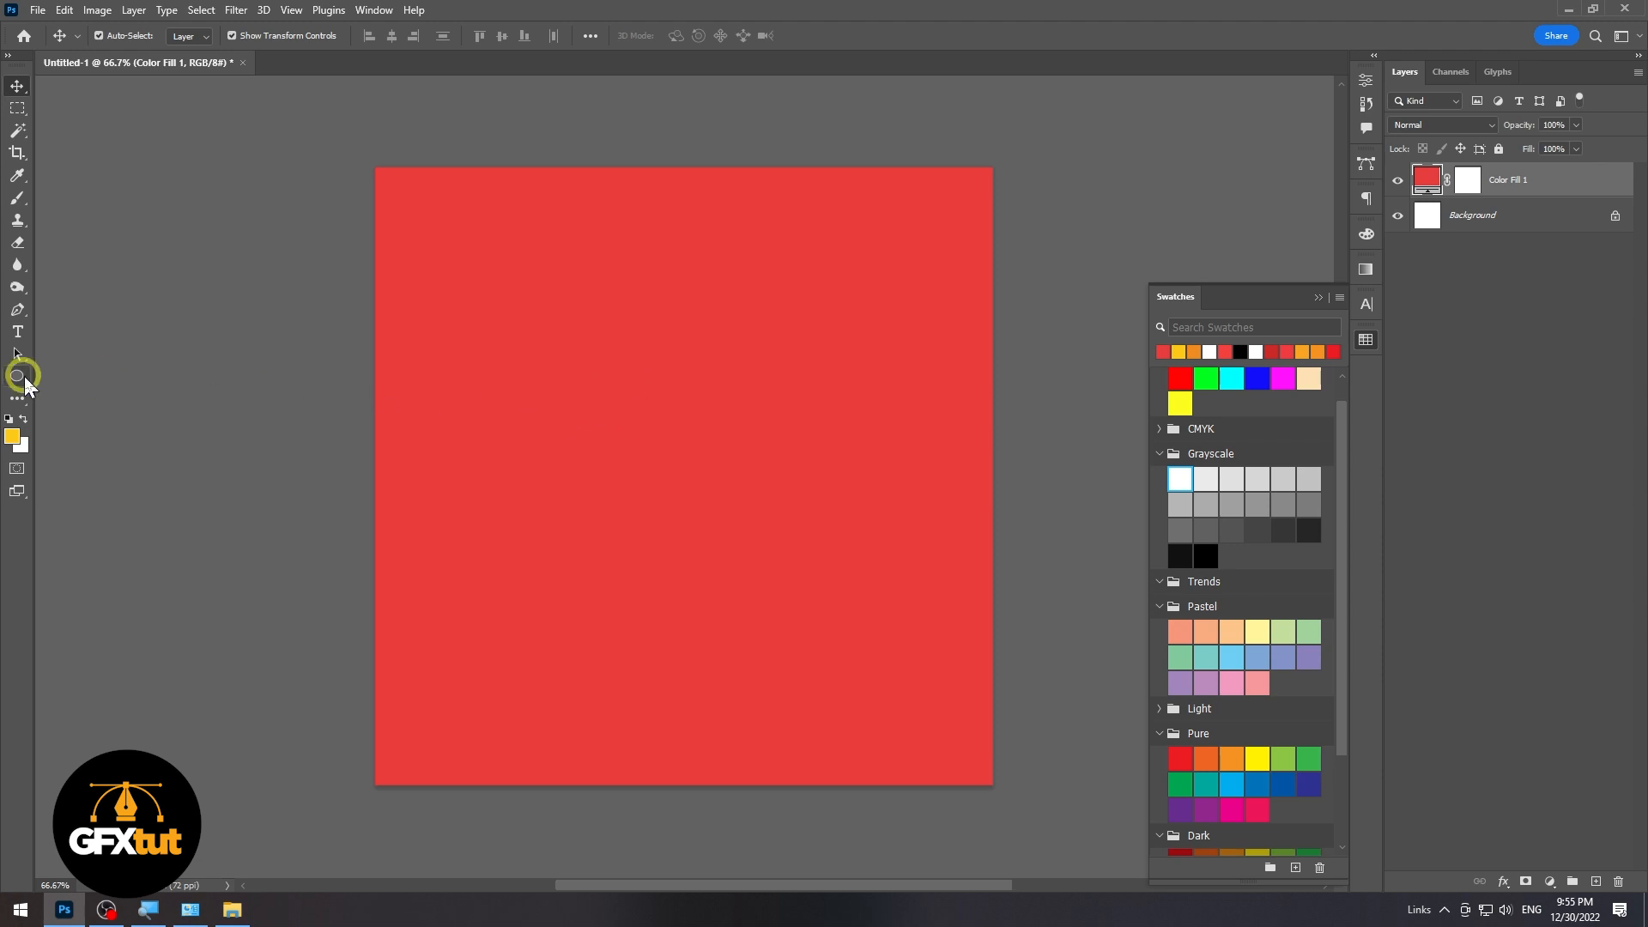
# - Add a point text layer reading "2" in yellow Metropolis Extra Bold on the upper part of the canvas
pyautogui.click(18, 332)
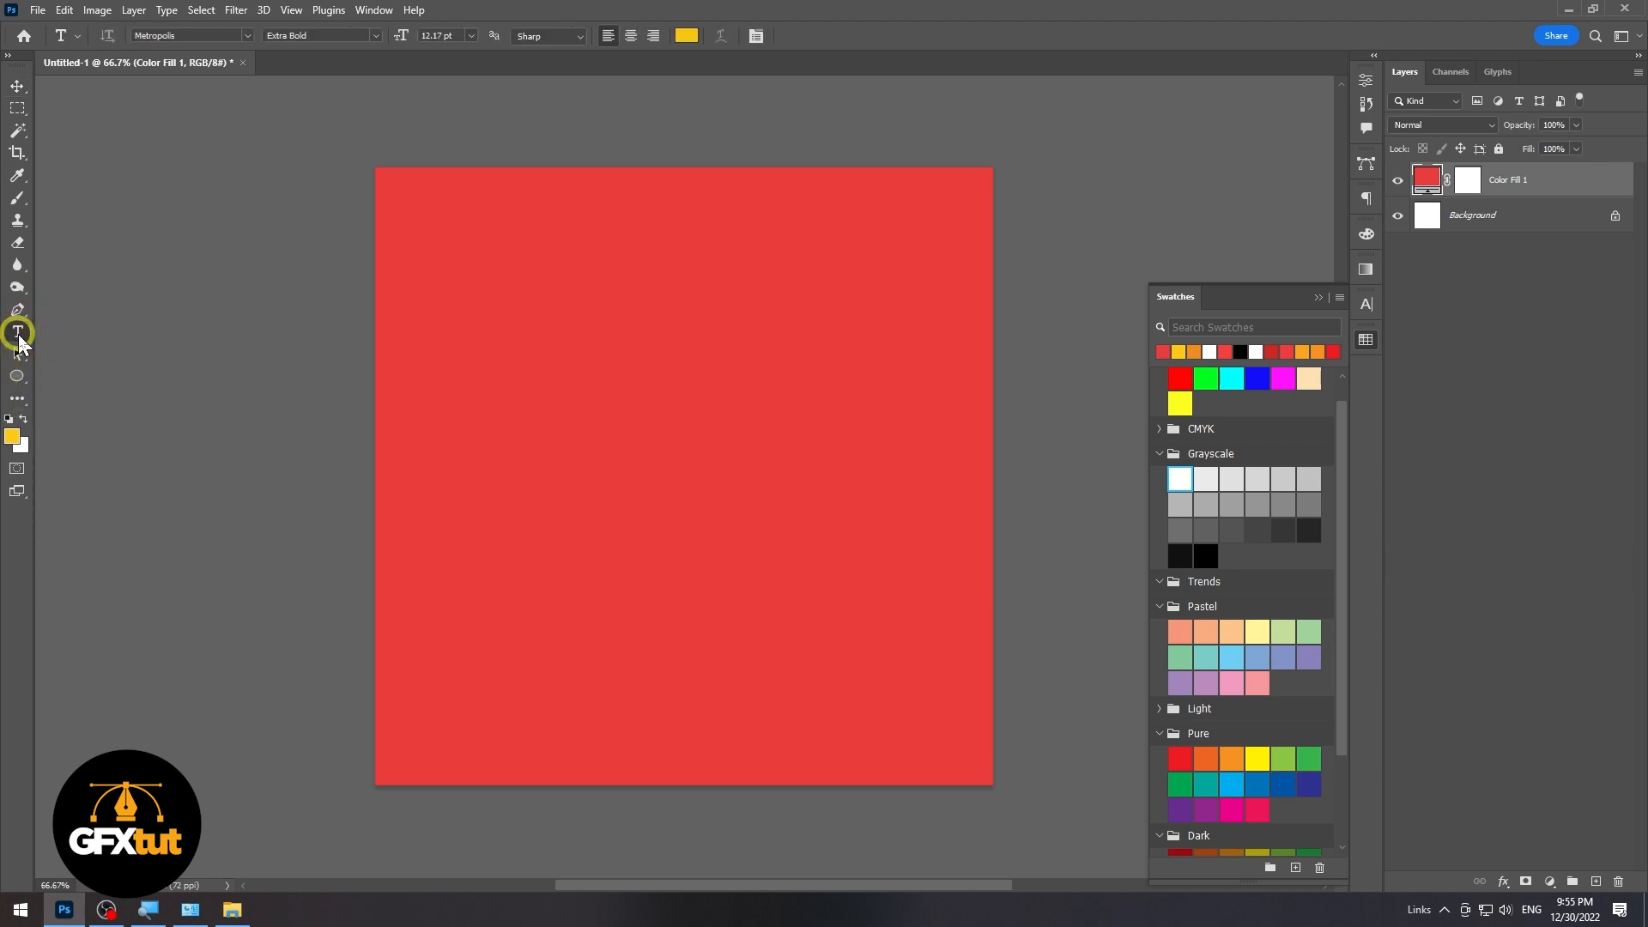
pyautogui.click(630, 371)
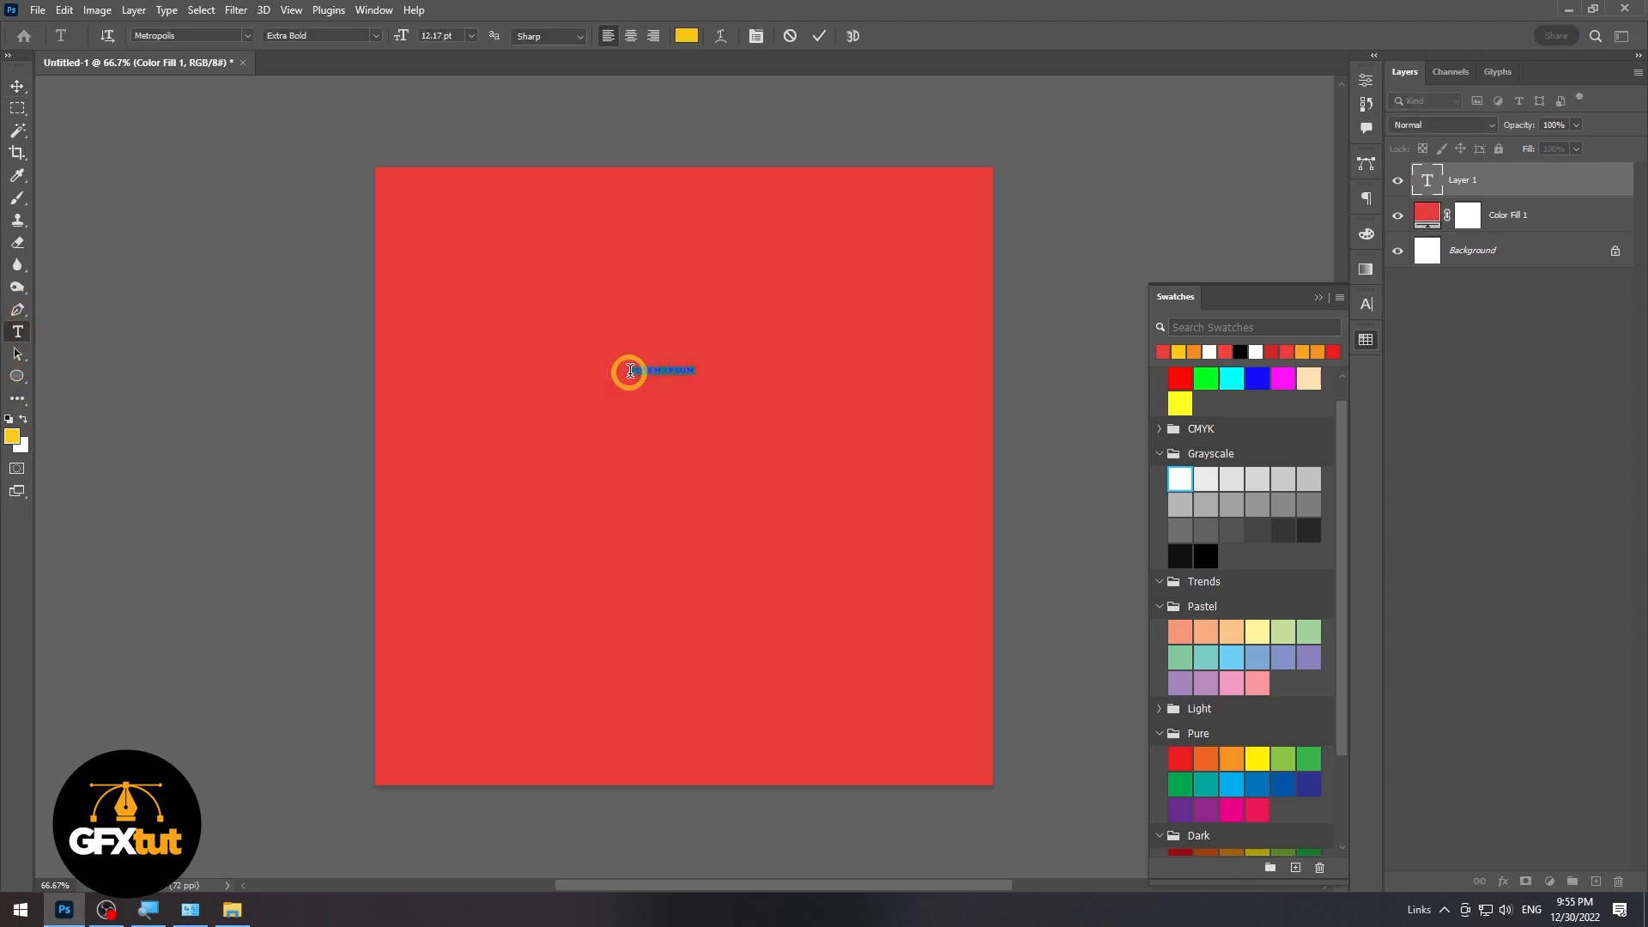
pyautogui.write('2')
pyautogui.click(17, 86)
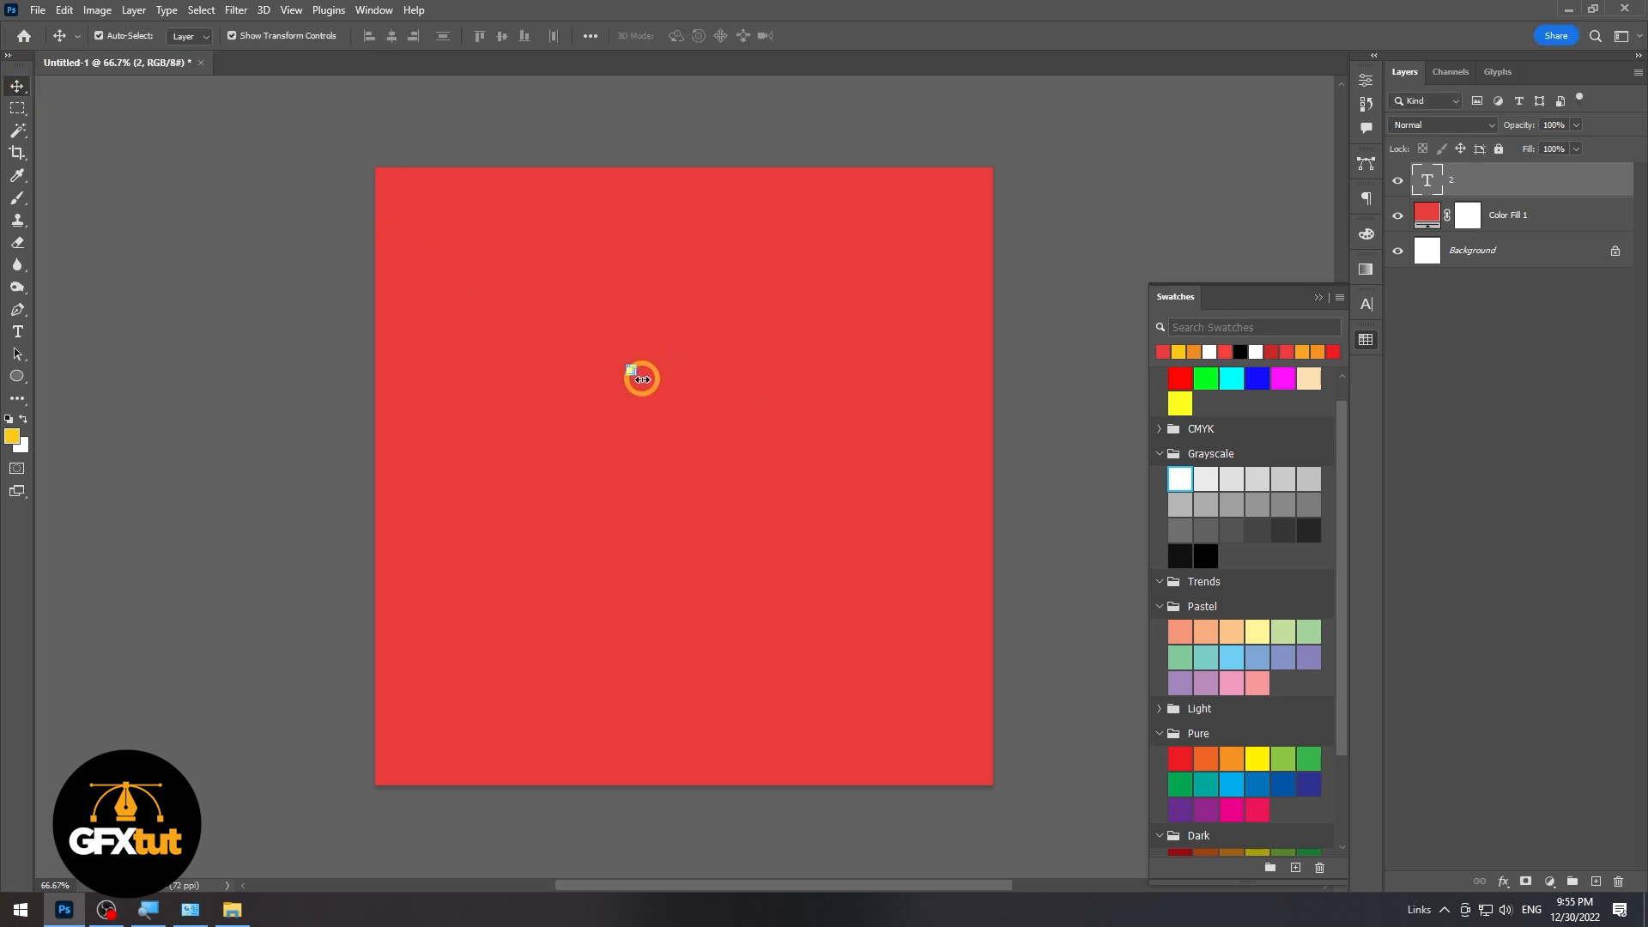
# - Enlarge the "2" into a big digit proportionally and position it in the upper middle of the canvas
pyautogui.hotkey('ctrl', 't')
pyautogui.moveTo(630, 384); pyautogui.dragTo(673, 607)
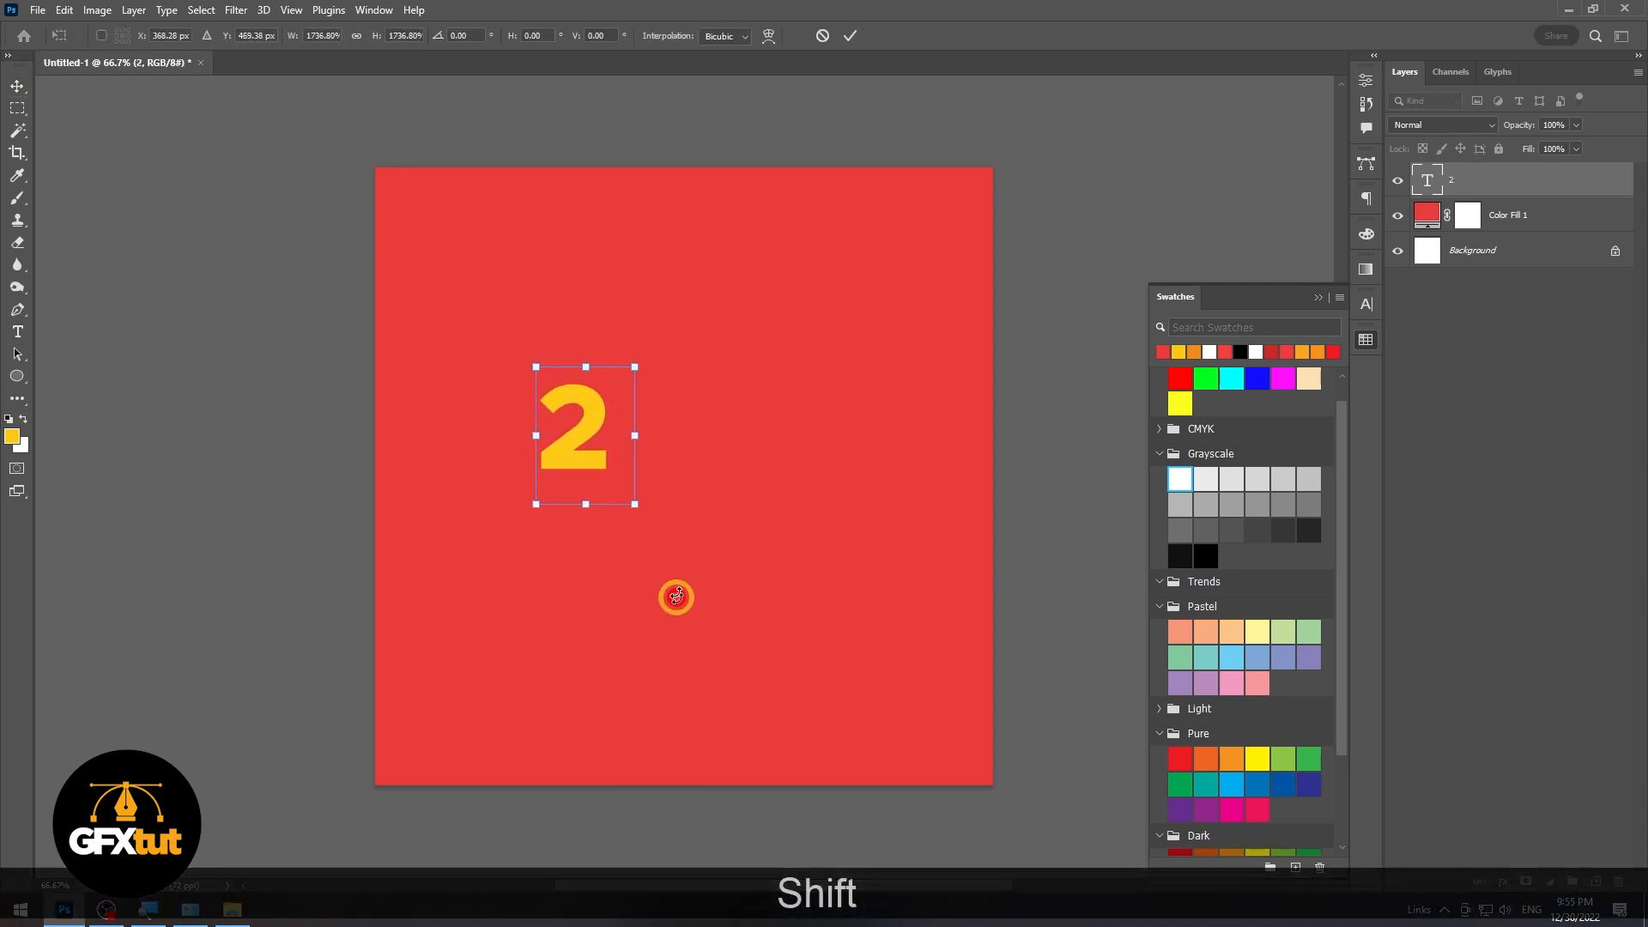
pyautogui.doubleClick(593, 431)
pyautogui.moveTo(589, 465)
pyautogui.mouseDown()
pyautogui.moveTo(595, 429)
pyautogui.moveTo(586, 479)
pyautogui.mouseUp()
# - Duplicate the "2" horizontally to its right and change the copy's text to "0"
pyautogui.moveTo(673, 380); pyautogui.dragTo(789, 396)
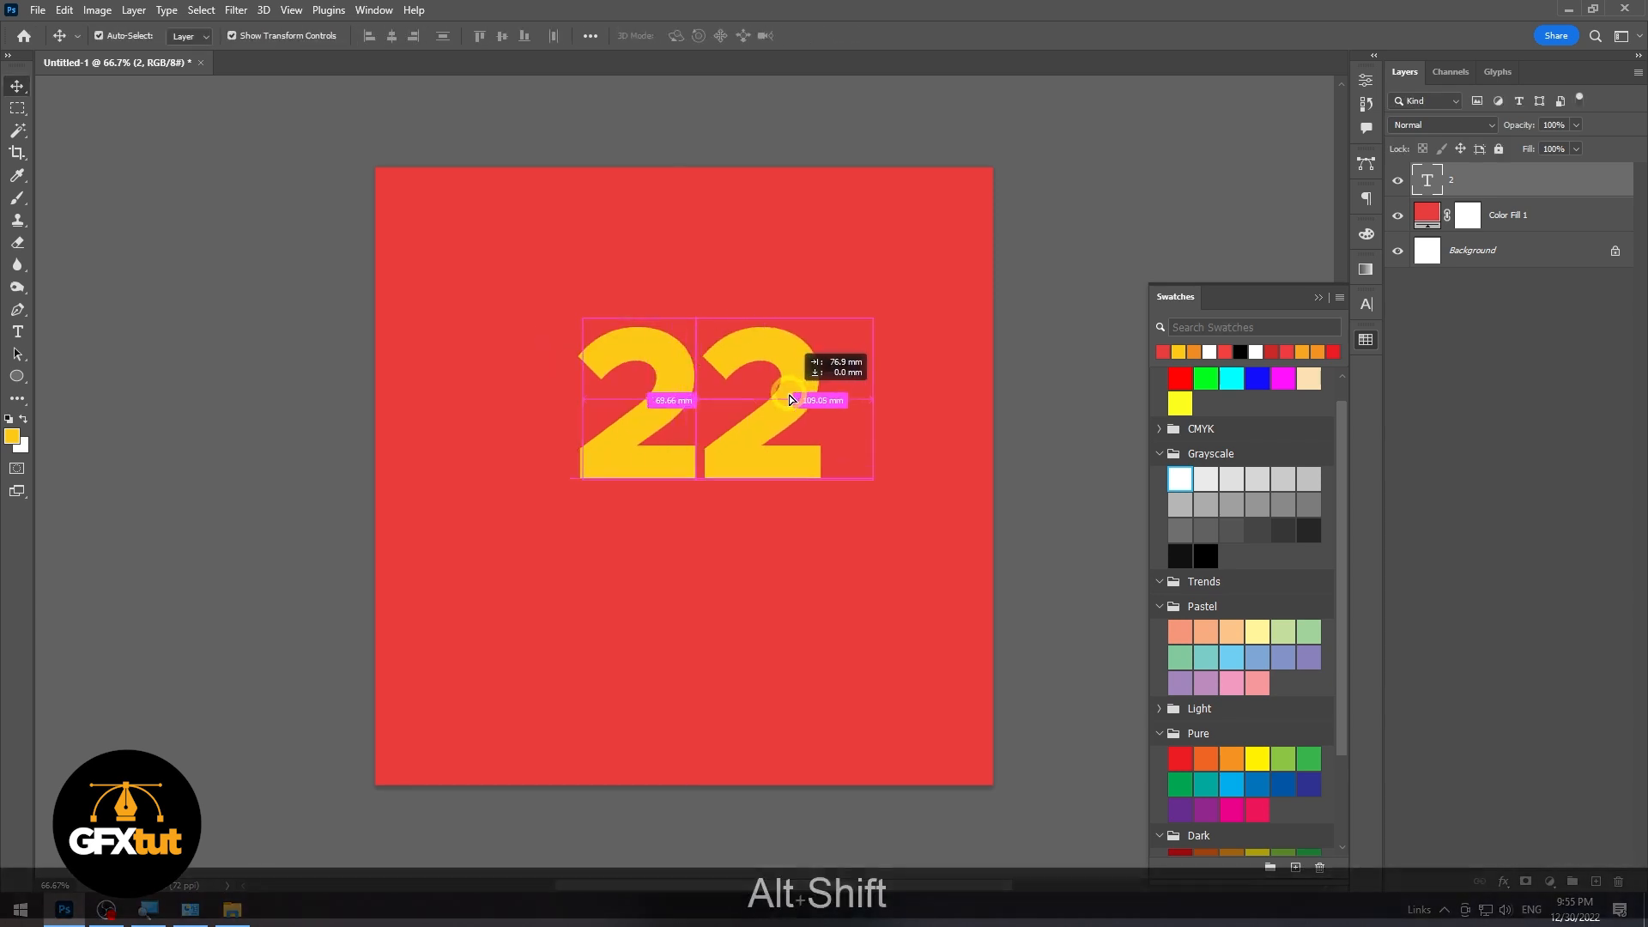
pyautogui.press('t')
pyautogui.doubleClick(764, 371)
pyautogui.write('0')
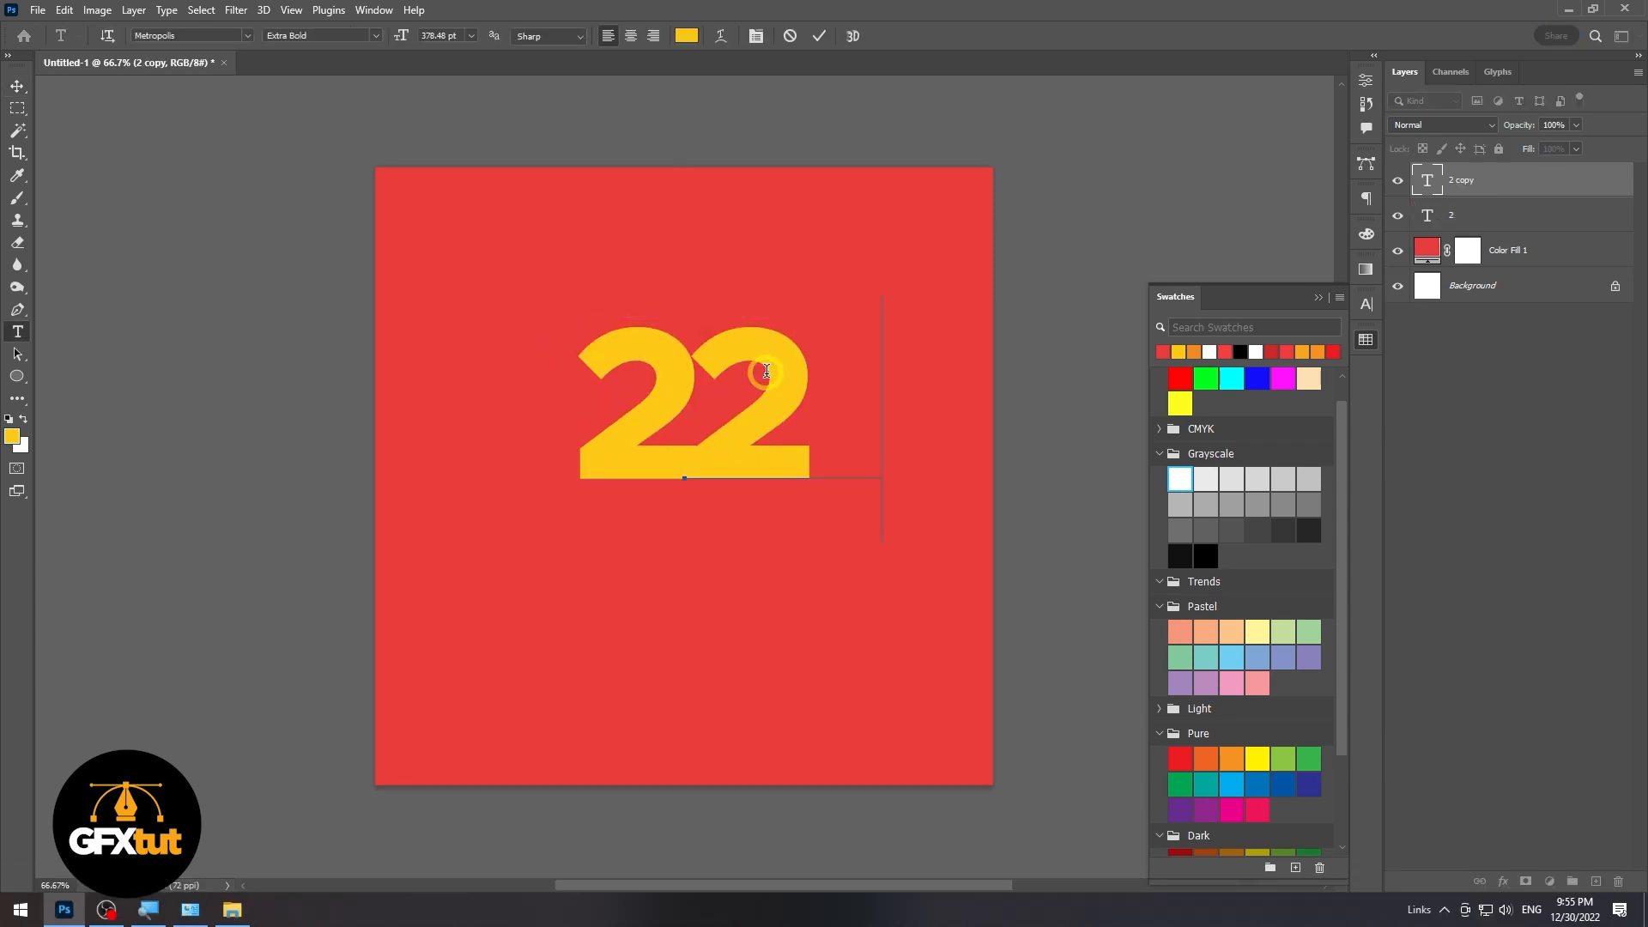
pyautogui.click(17, 85)
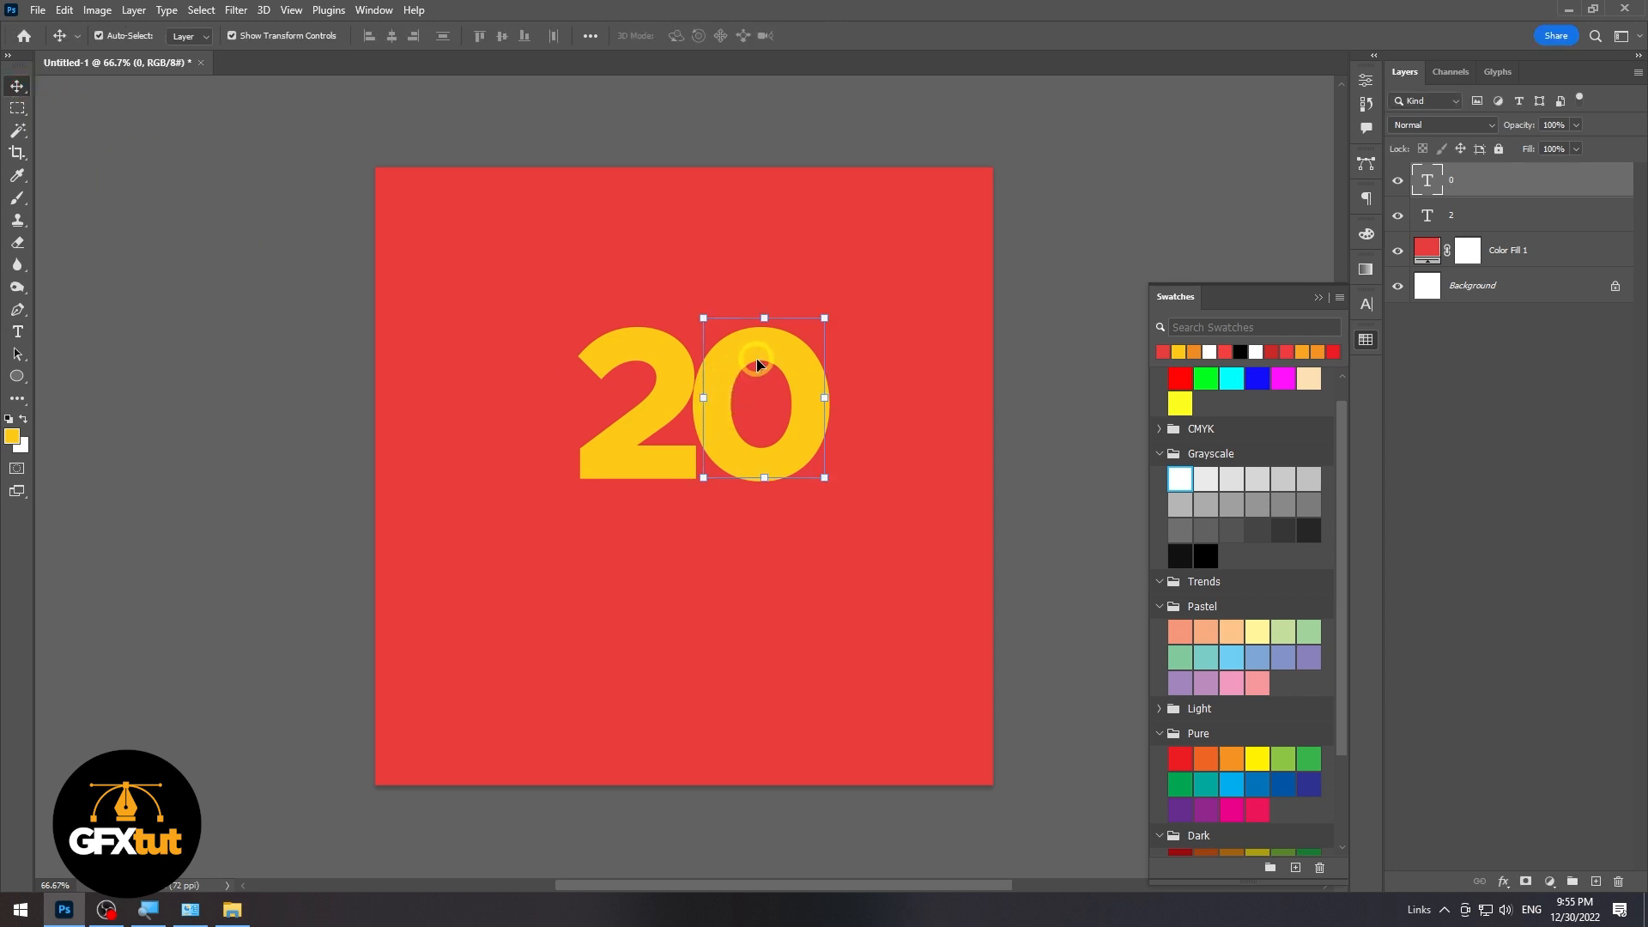
# - Duplicate the "20" pair diagonally below the original and enlarge the copy so it sits tight under the first row
pyautogui.keyDown('shift'); pyautogui.click(654, 350); pyautogui.keyUp('shift')
pyautogui.moveTo(657, 352); pyautogui.dragTo(716, 506)
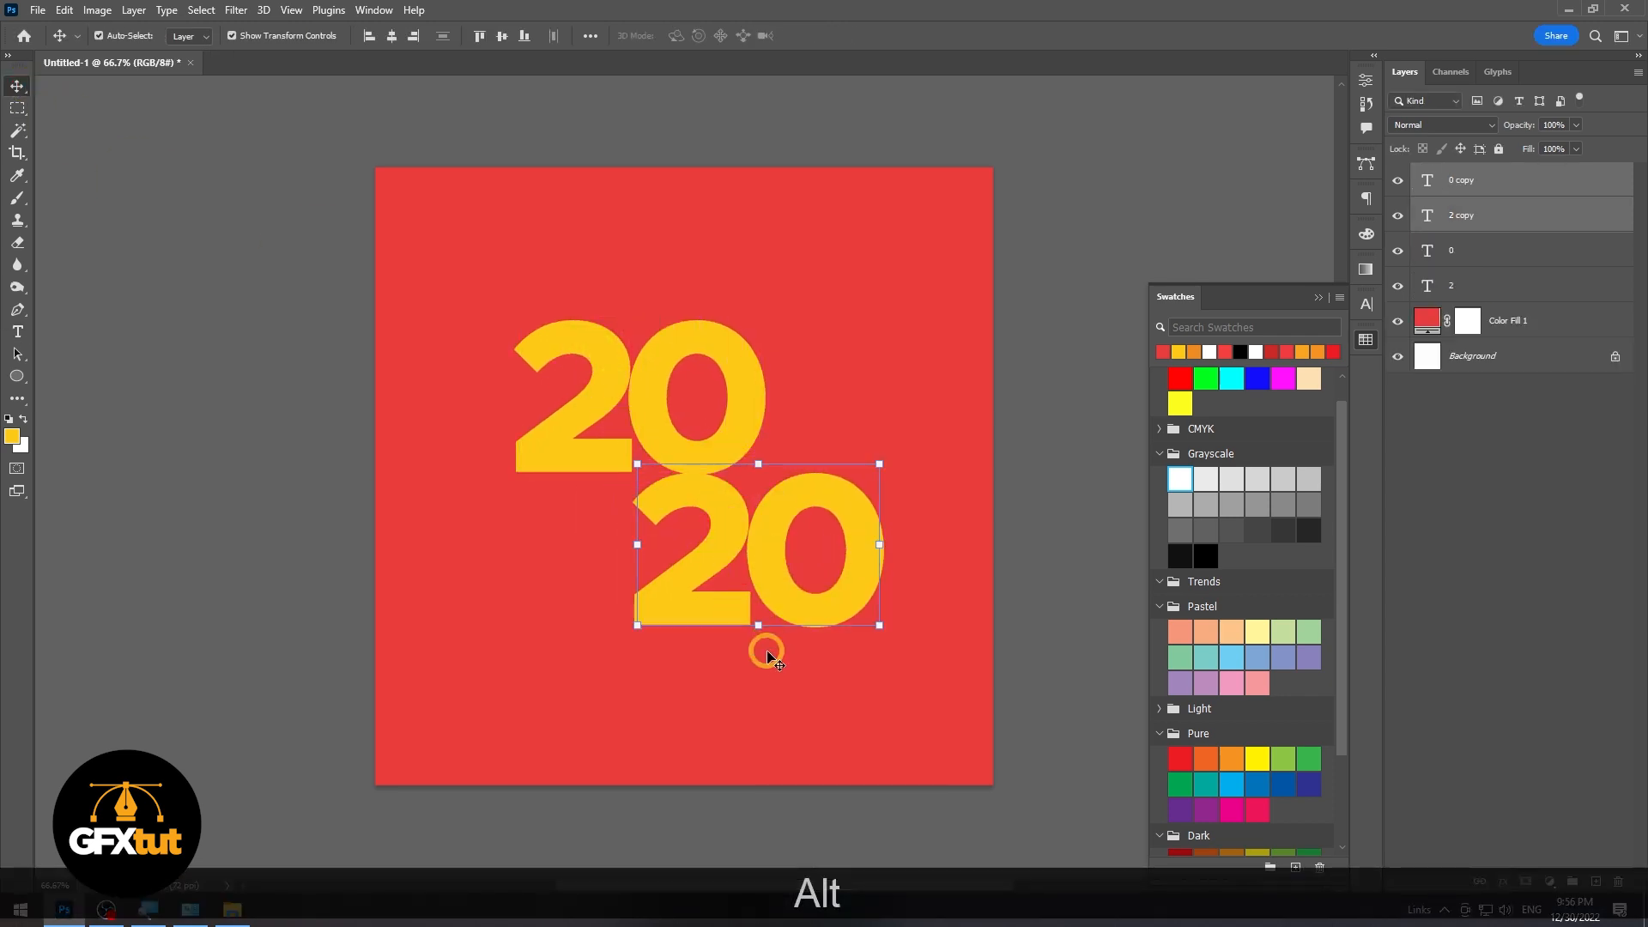
pyautogui.moveTo(759, 624); pyautogui.dragTo(782, 677)
pyautogui.press('Return')
pyautogui.moveTo(782, 566); pyautogui.dragTo(817, 547)
# - Change the "0" in the lower row to "3" so the digits read 2023
pyautogui.doubleClick(868, 523)
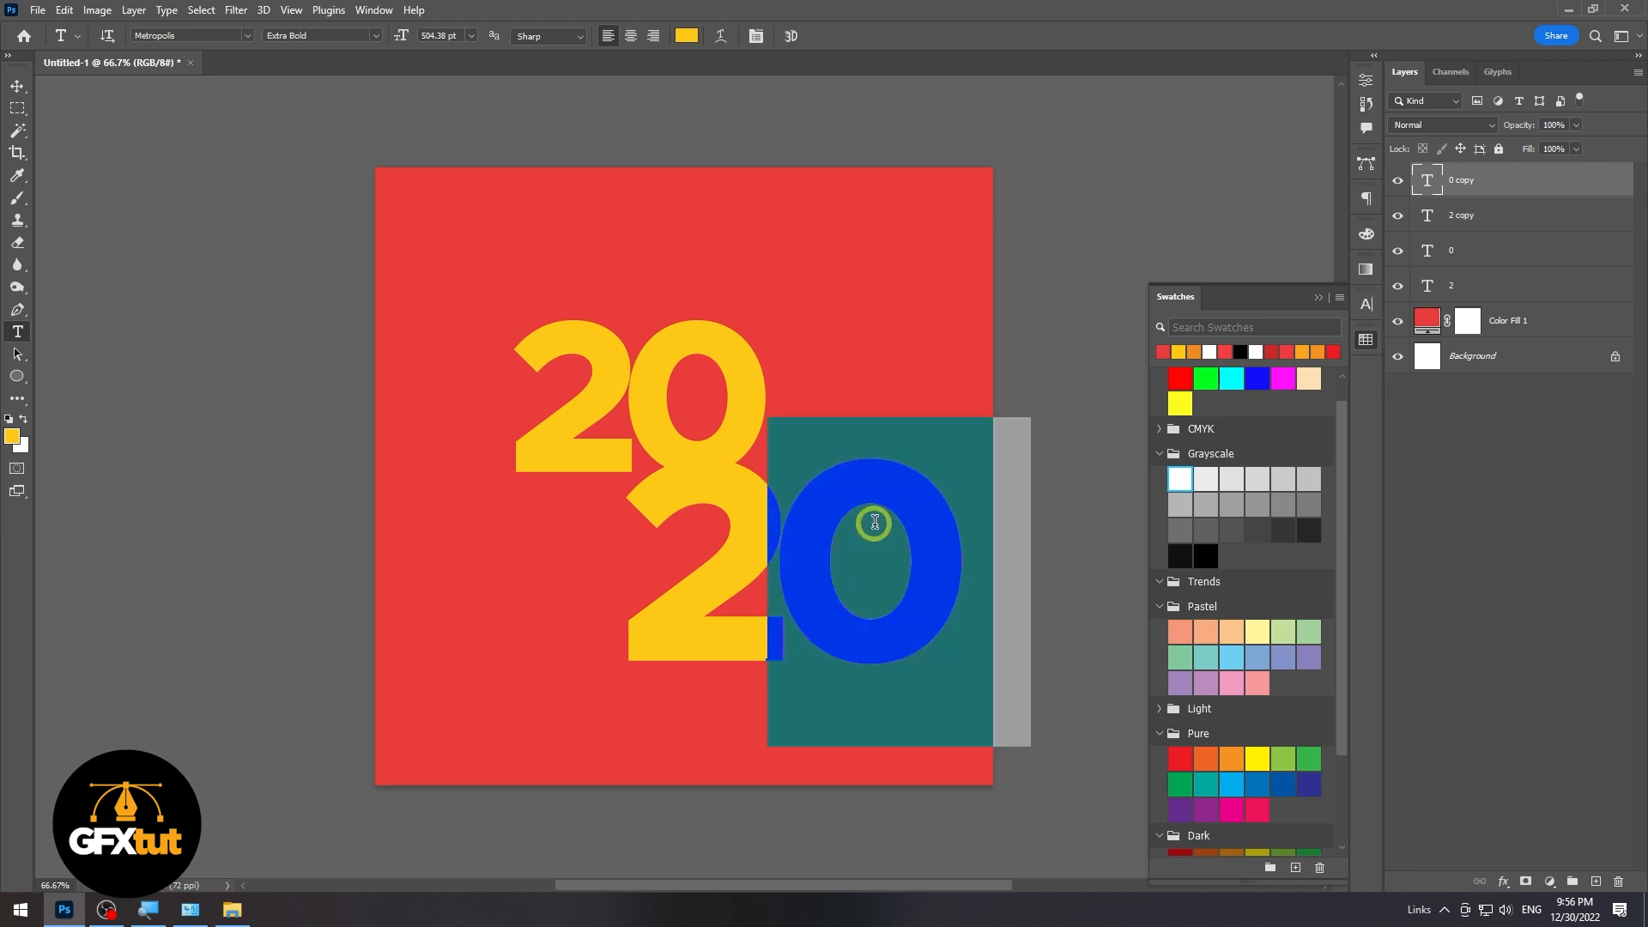
pyautogui.click(888, 516)
pyautogui.write('3')
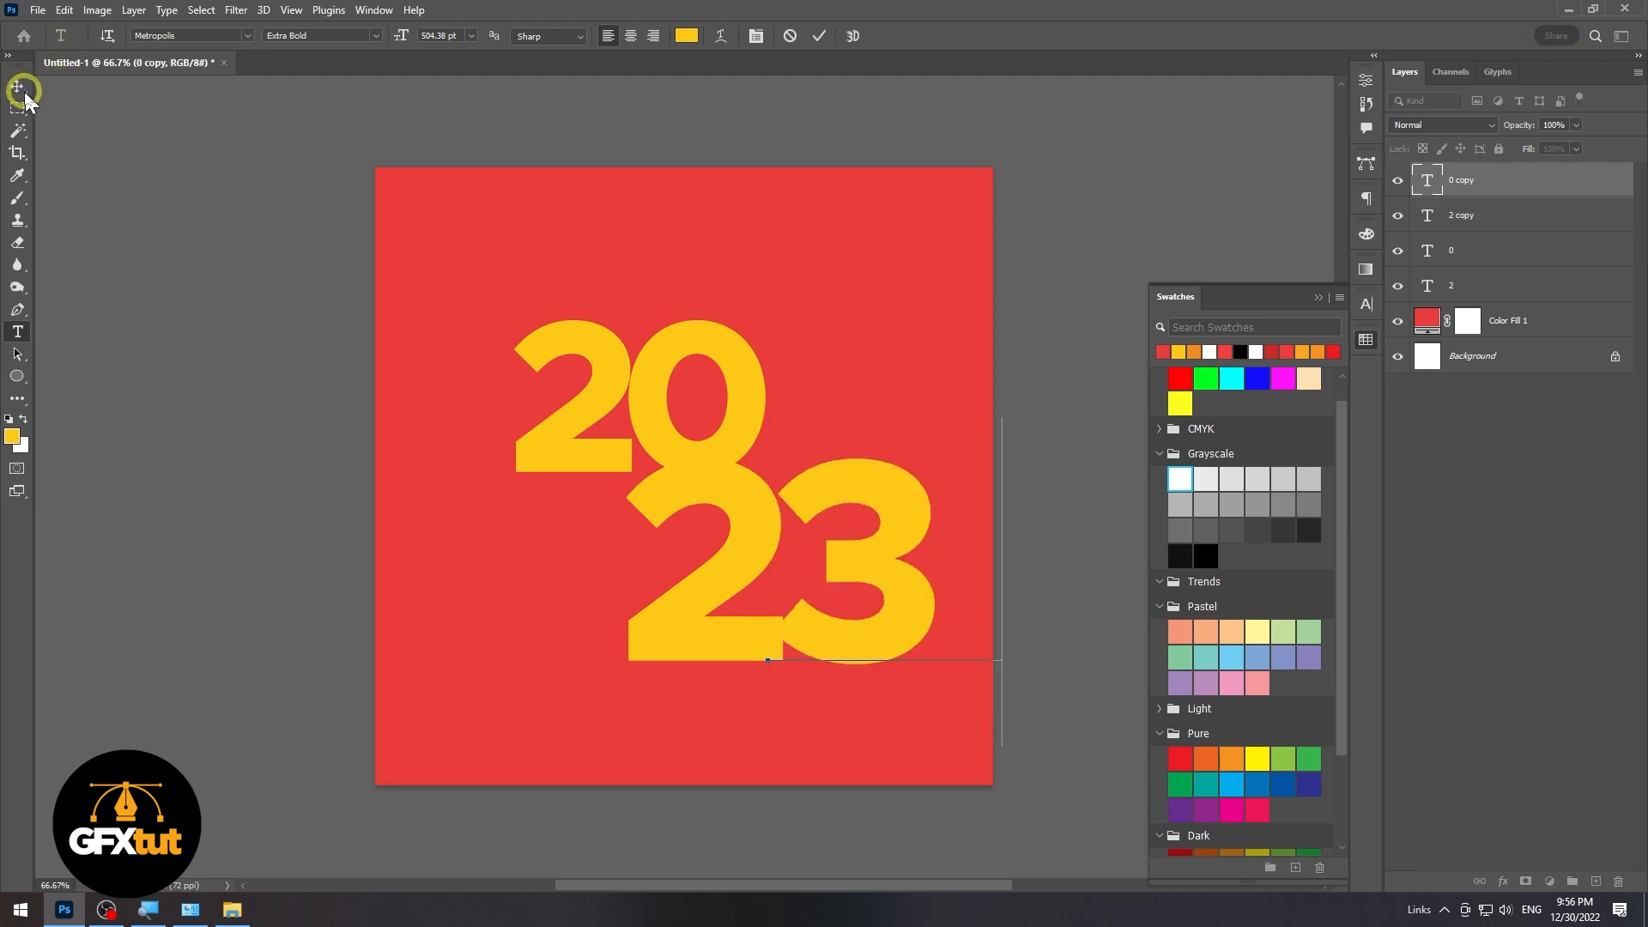
pyautogui.click(17, 86)
pyautogui.click(966, 758)
# - Lock the red fill layer, then scale all four digits to about 84% and centre them on the canvas
pyautogui.click(526, 357)
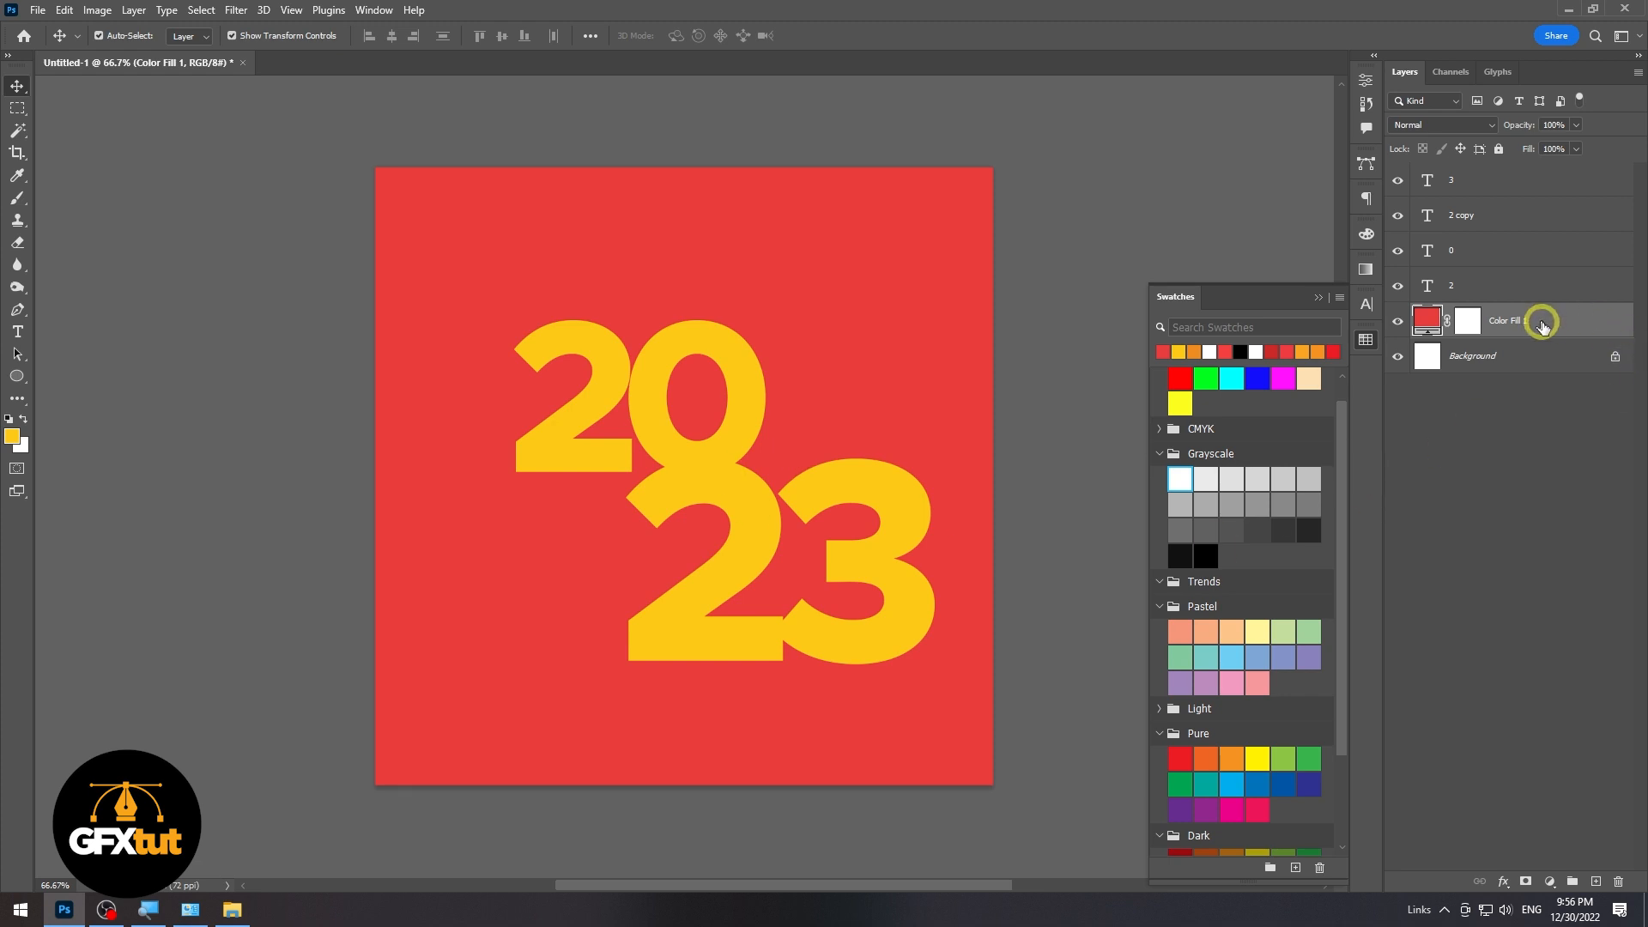
pyautogui.click(1499, 149)
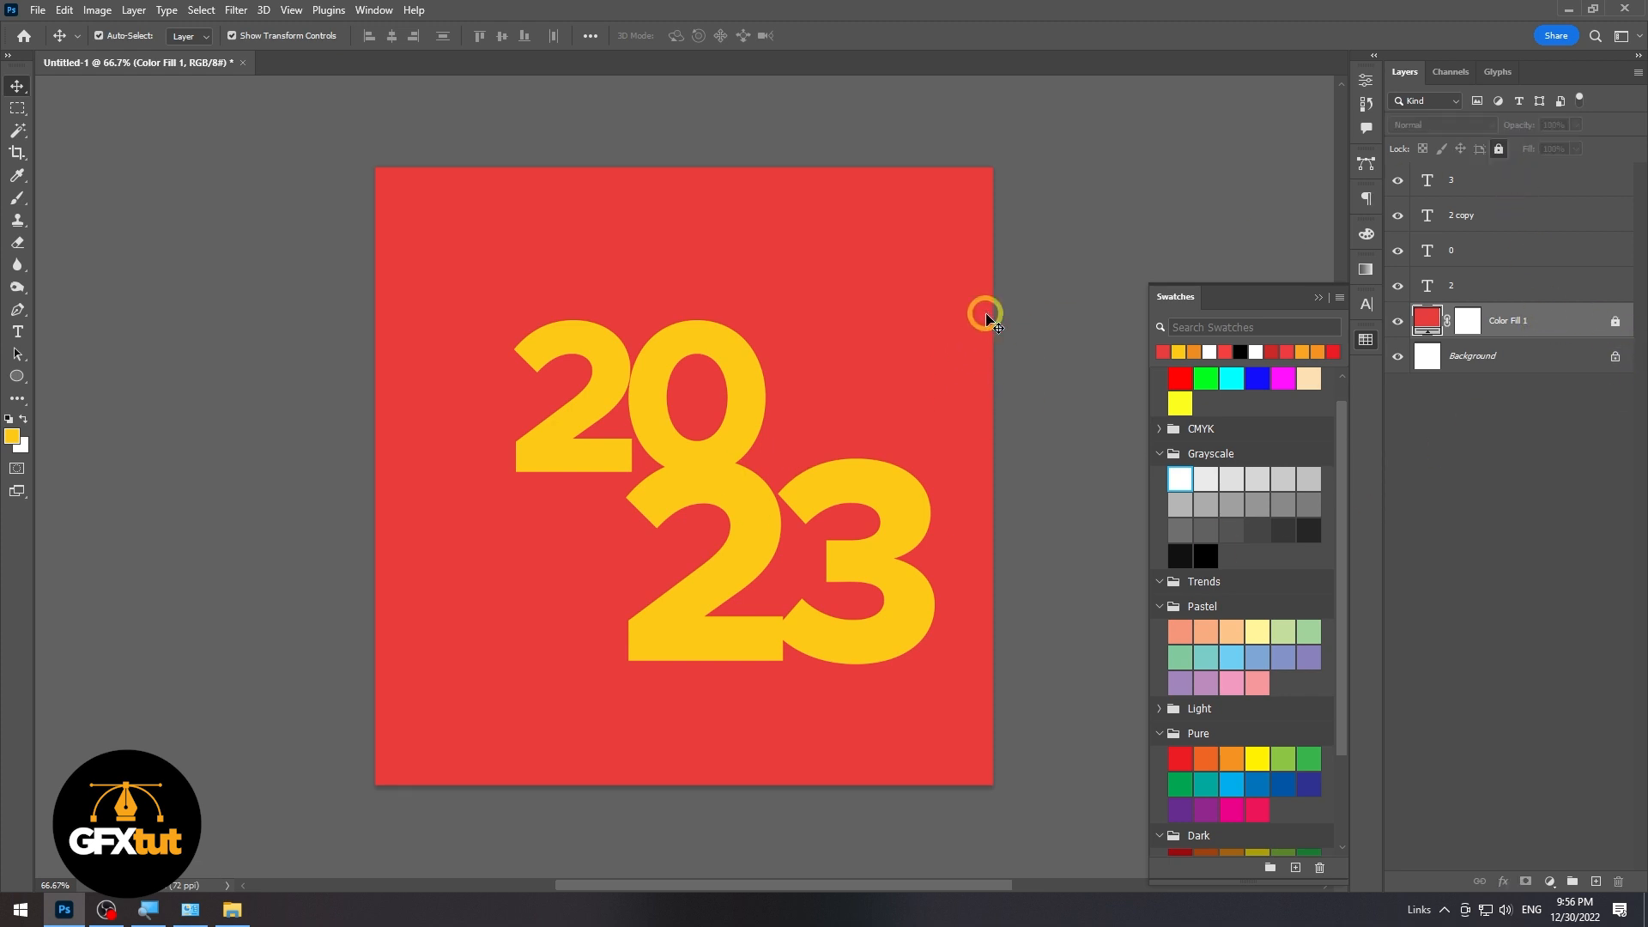
pyautogui.moveTo(963, 295); pyautogui.dragTo(481, 674)
pyautogui.moveTo(938, 668); pyautogui.dragTo(859, 621)
pyautogui.moveTo(841, 549); pyautogui.dragTo(835, 555)
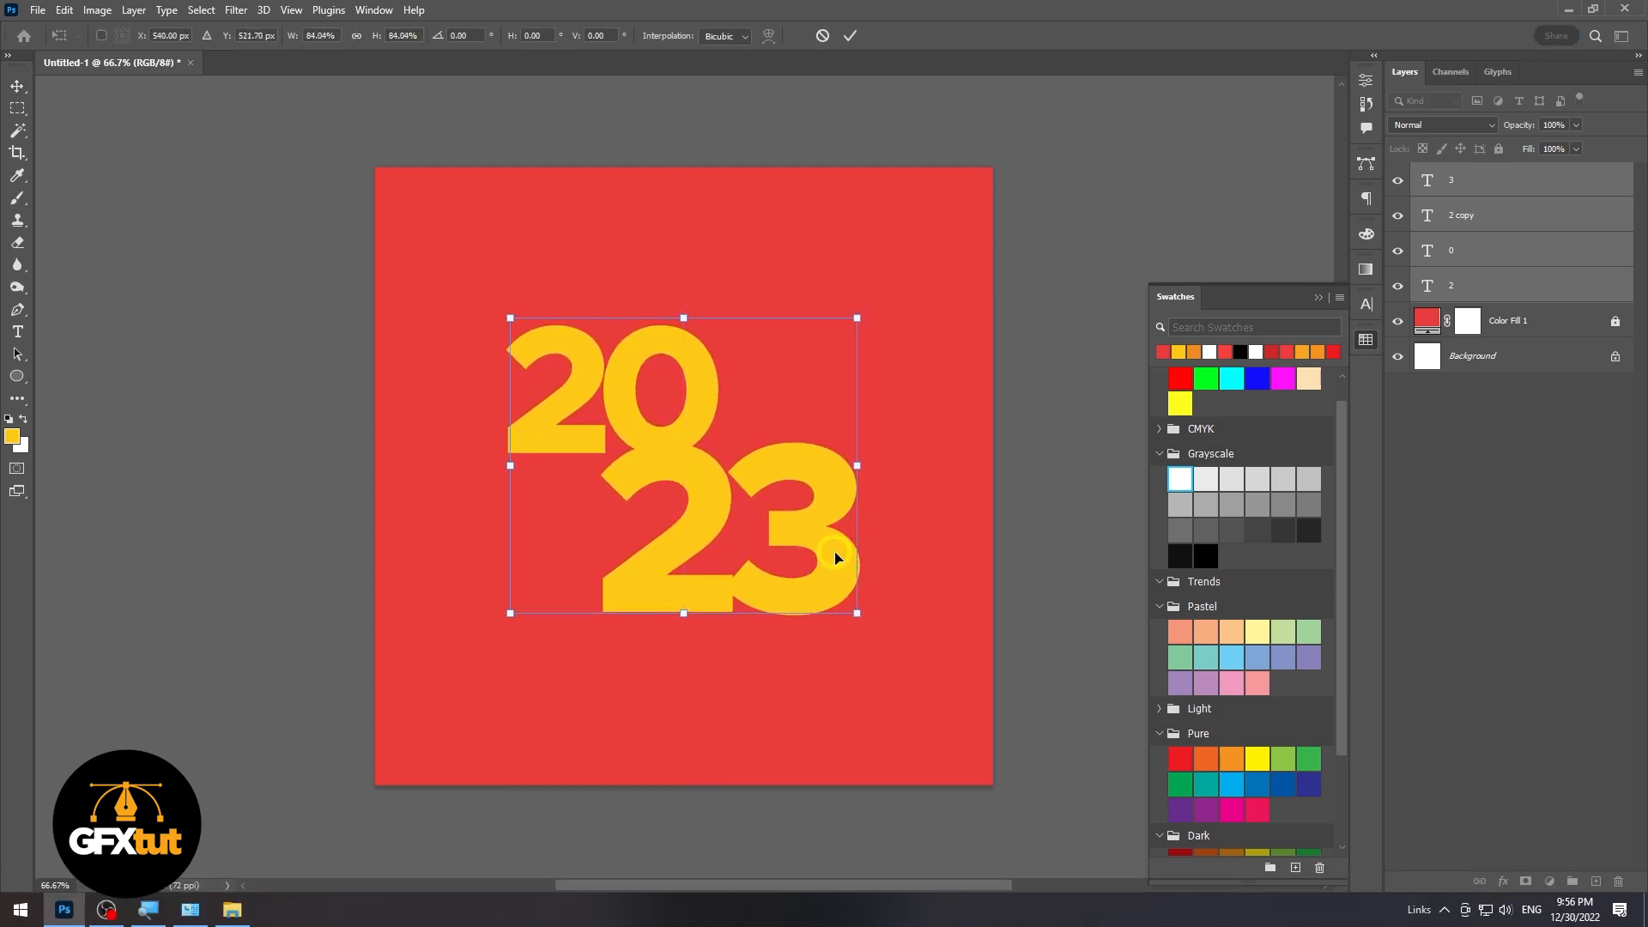
pyautogui.press('Return')
# - Recolor the "3" white with the grayscale swatch and deselect it
pyautogui.click(968, 533)
pyautogui.click(816, 529)
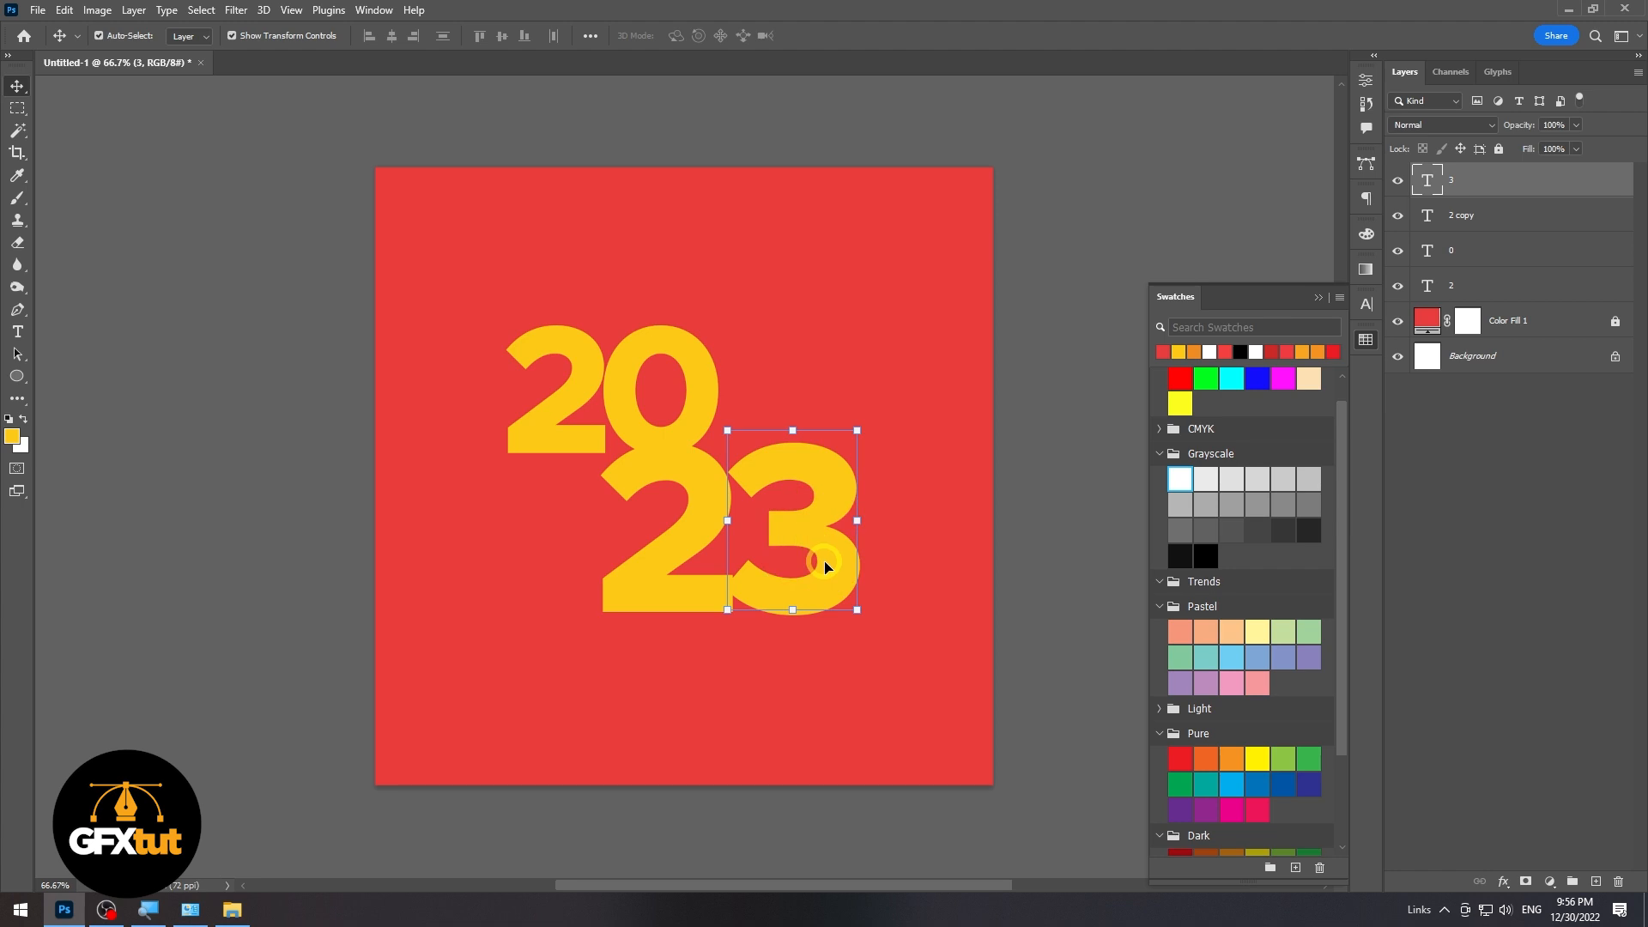
pyautogui.click(1180, 479)
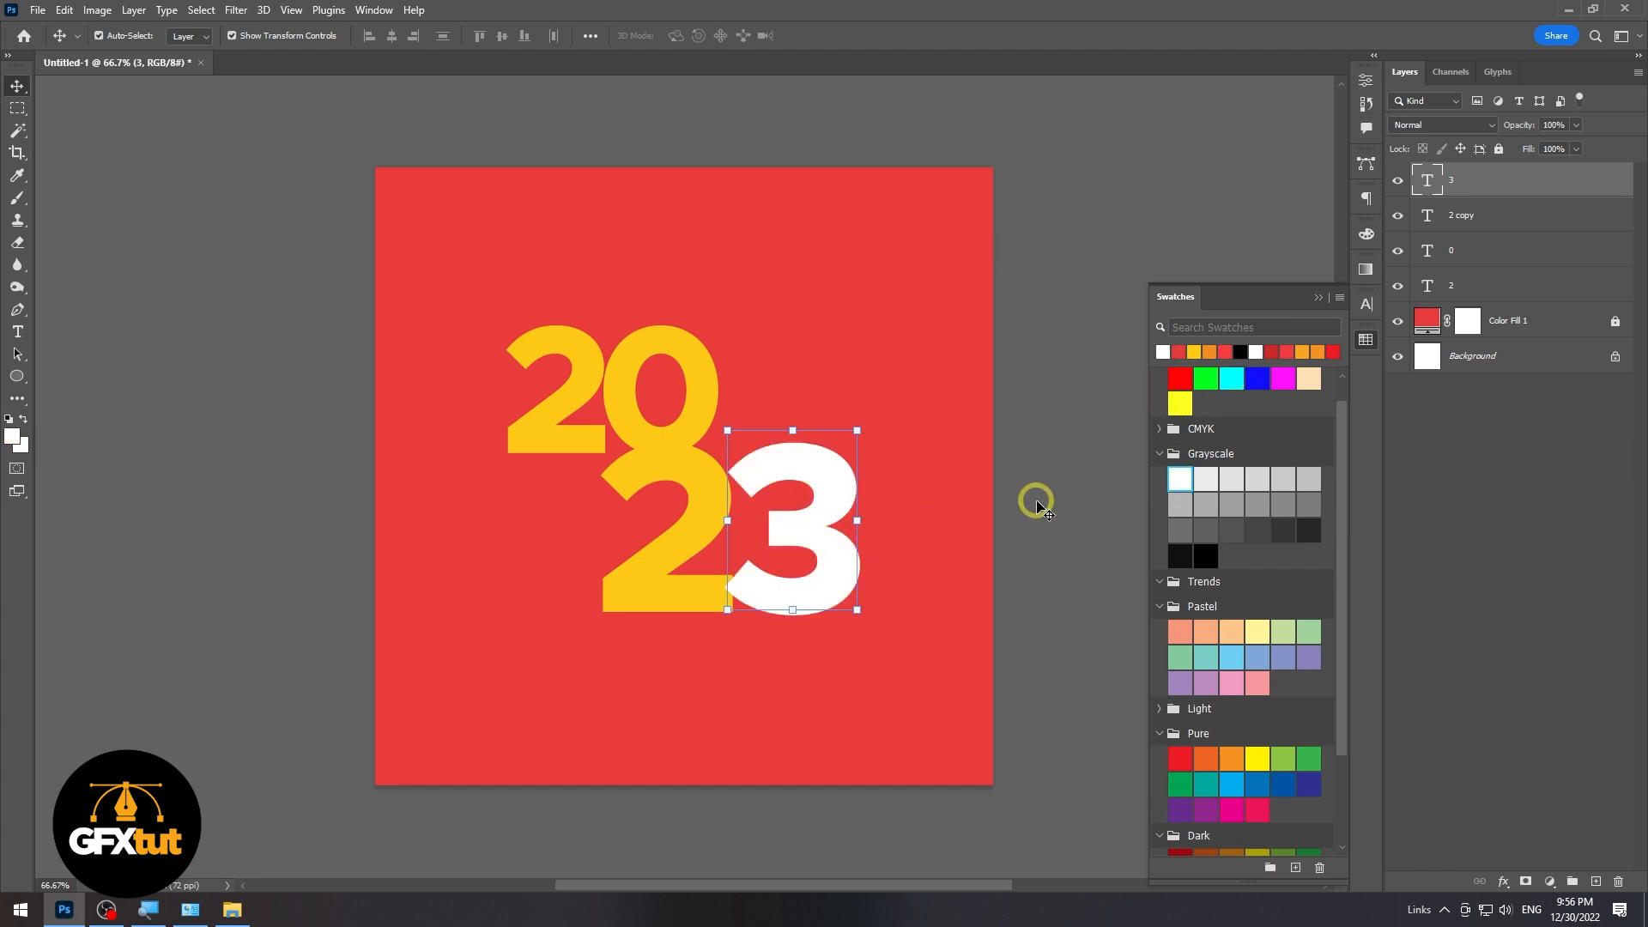
pyautogui.click(1045, 601)
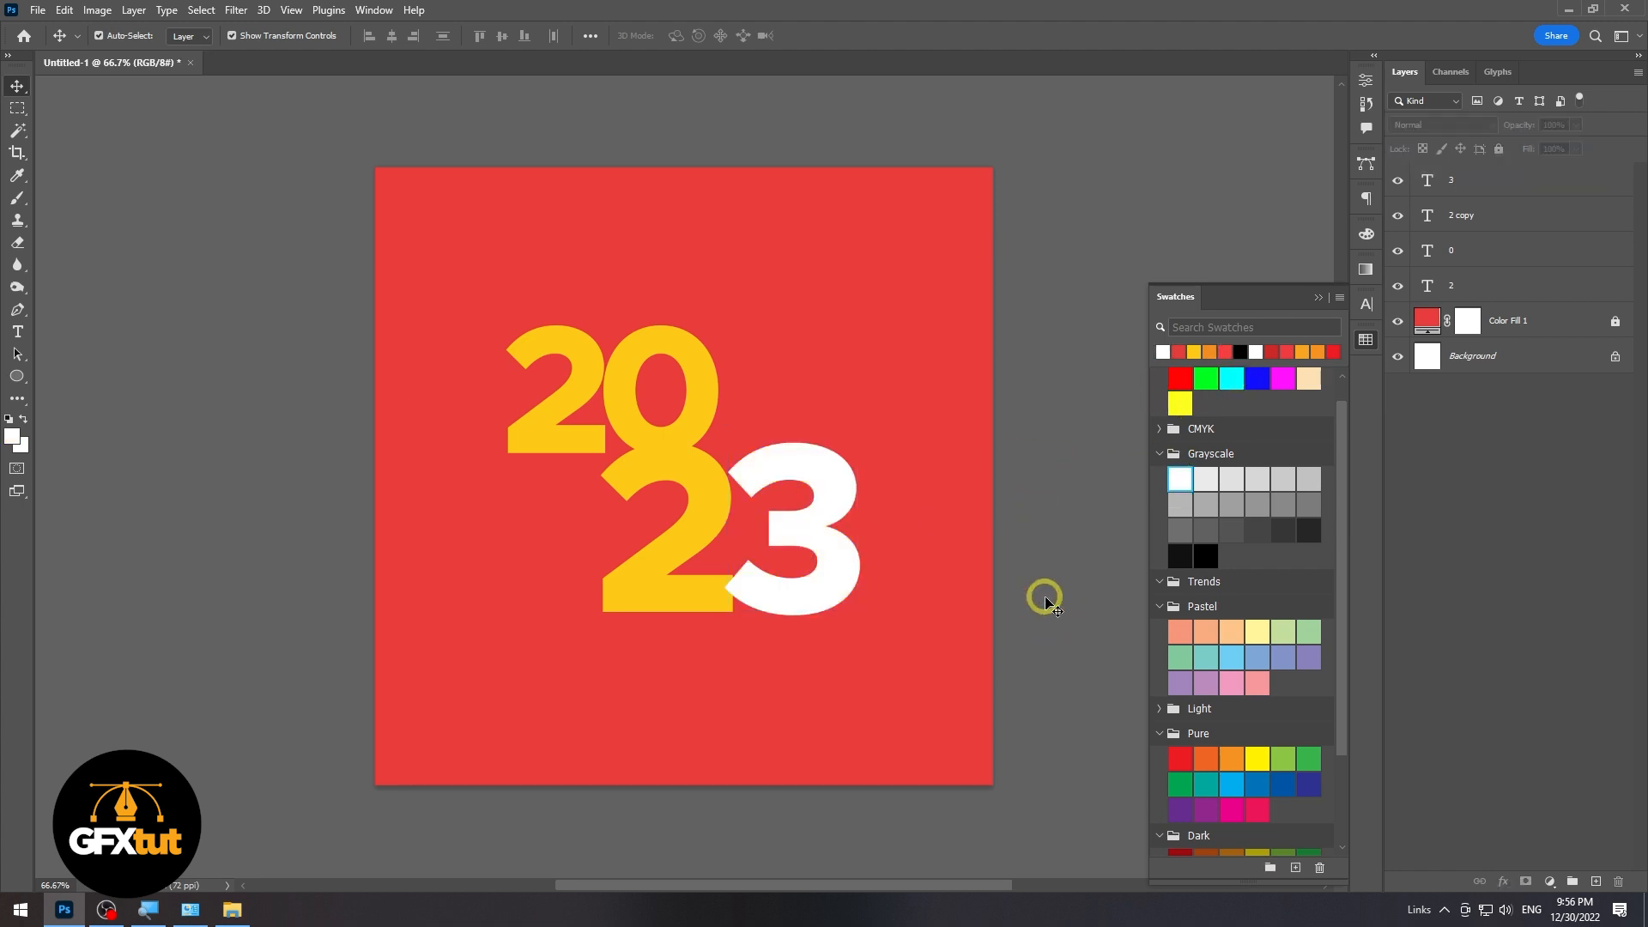
# - Copy the line "May the new year bring you peace, joy, and happiness" from Text.txt in the Class folder and return to Photoshop
pyautogui.click(231, 910)
pyautogui.click(366, 215)
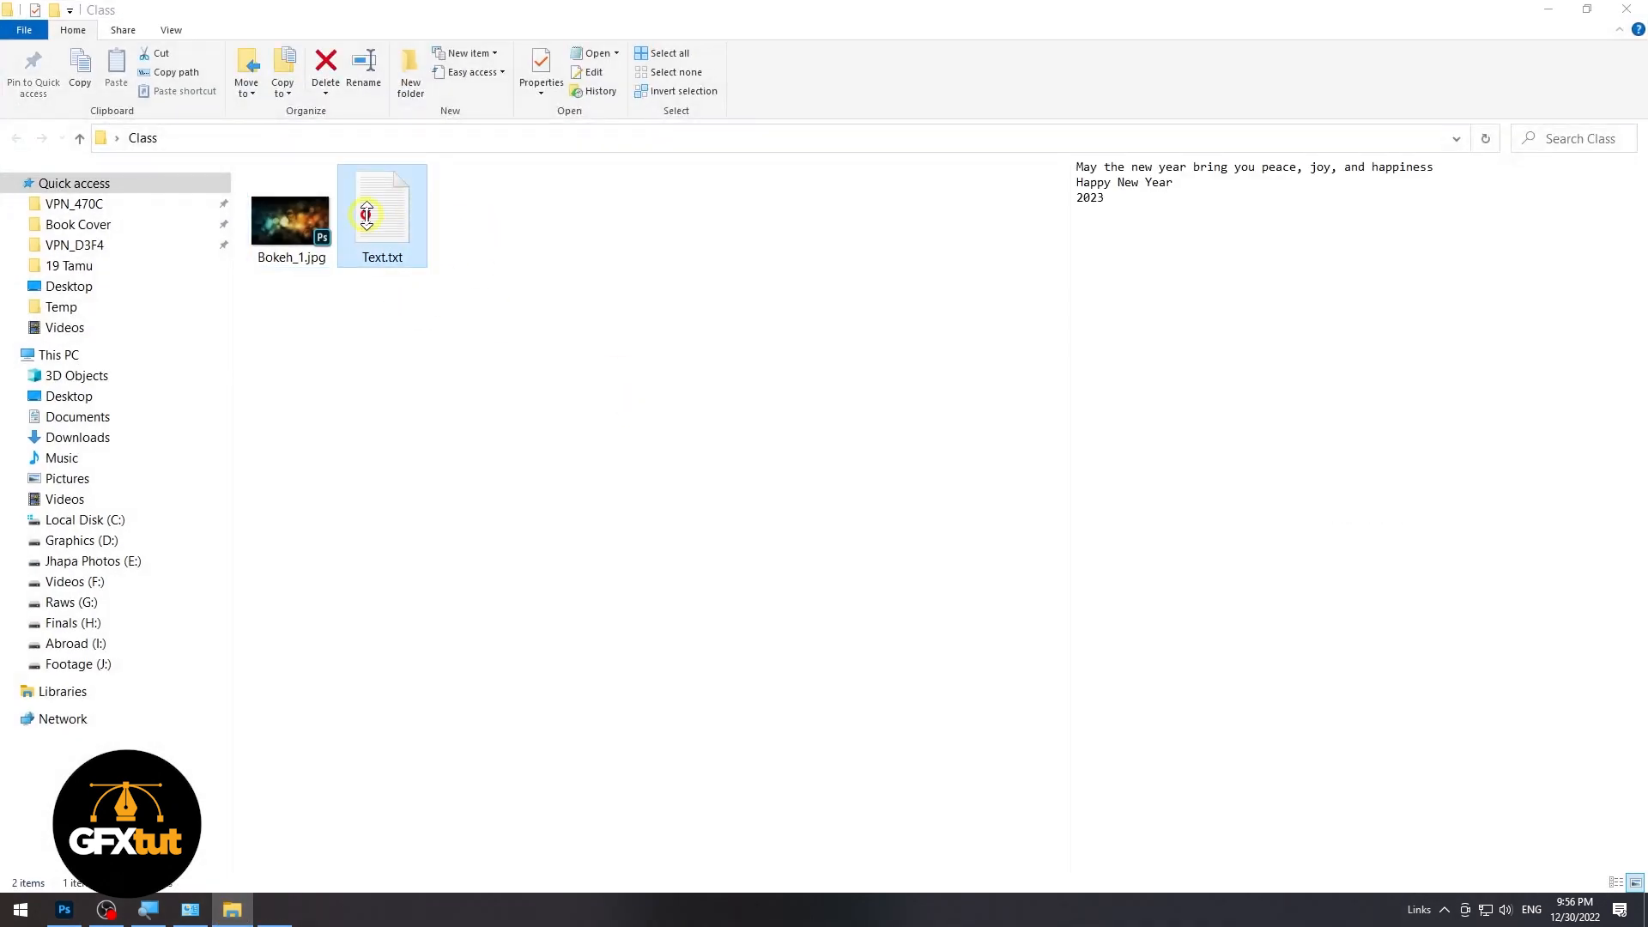
pyautogui.doubleClick(367, 215)
pyautogui.moveTo(354, 237); pyautogui.dragTo(361, 279)
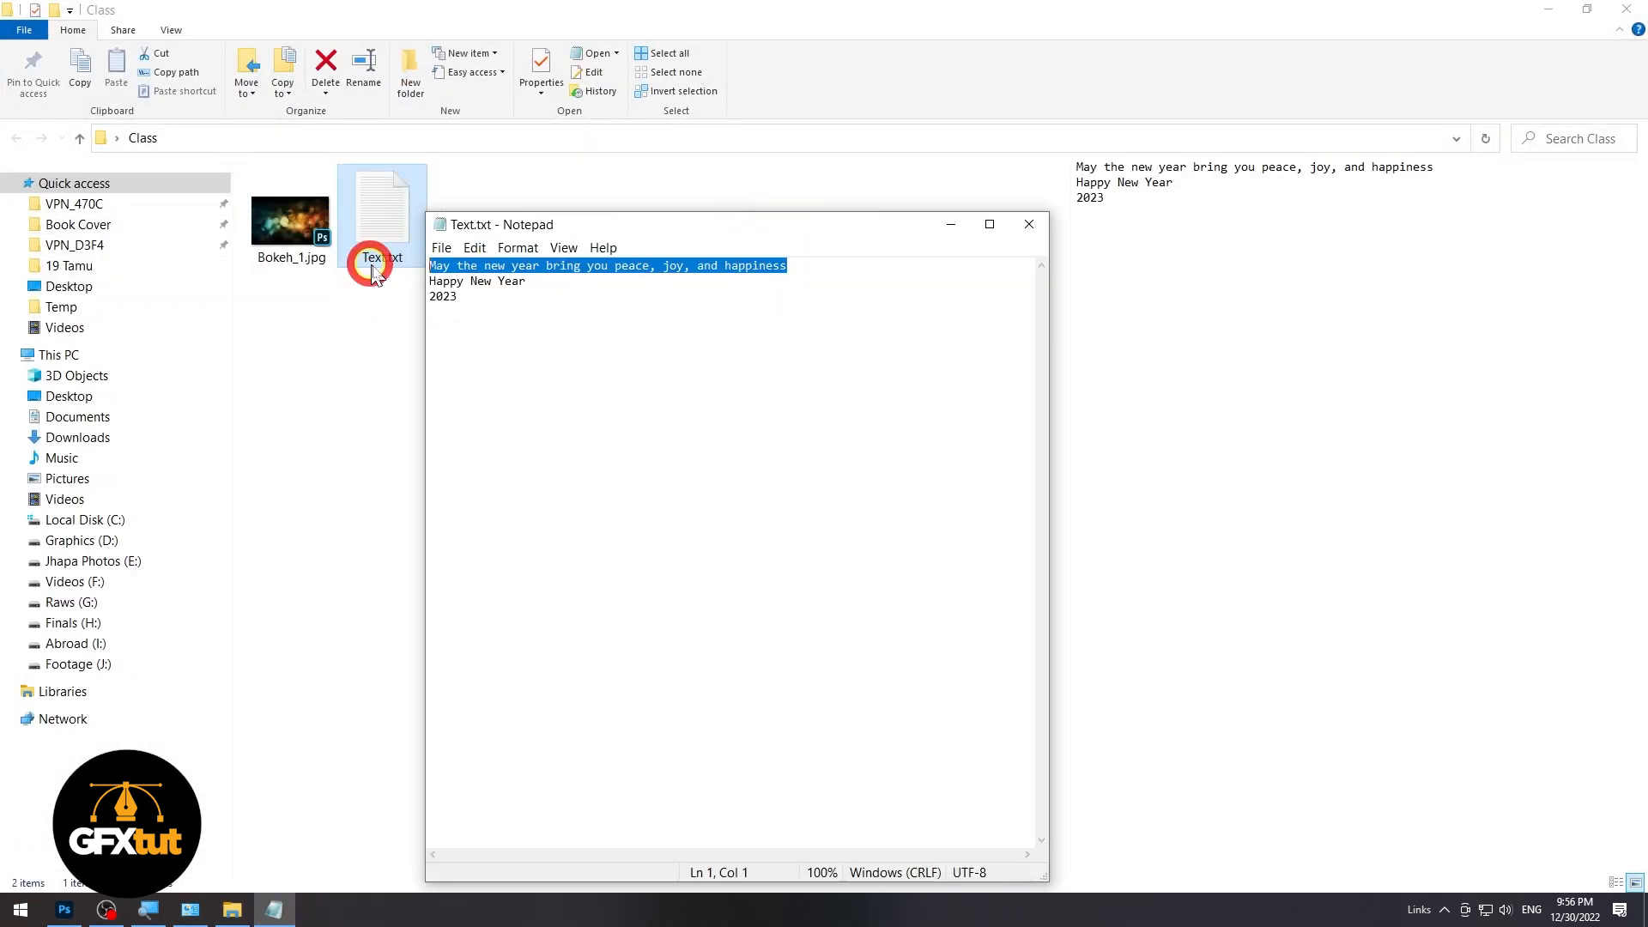
pyautogui.rightClick(696, 277)
pyautogui.click(513, 322)
pyautogui.click(949, 225)
pyautogui.click(1548, 10)
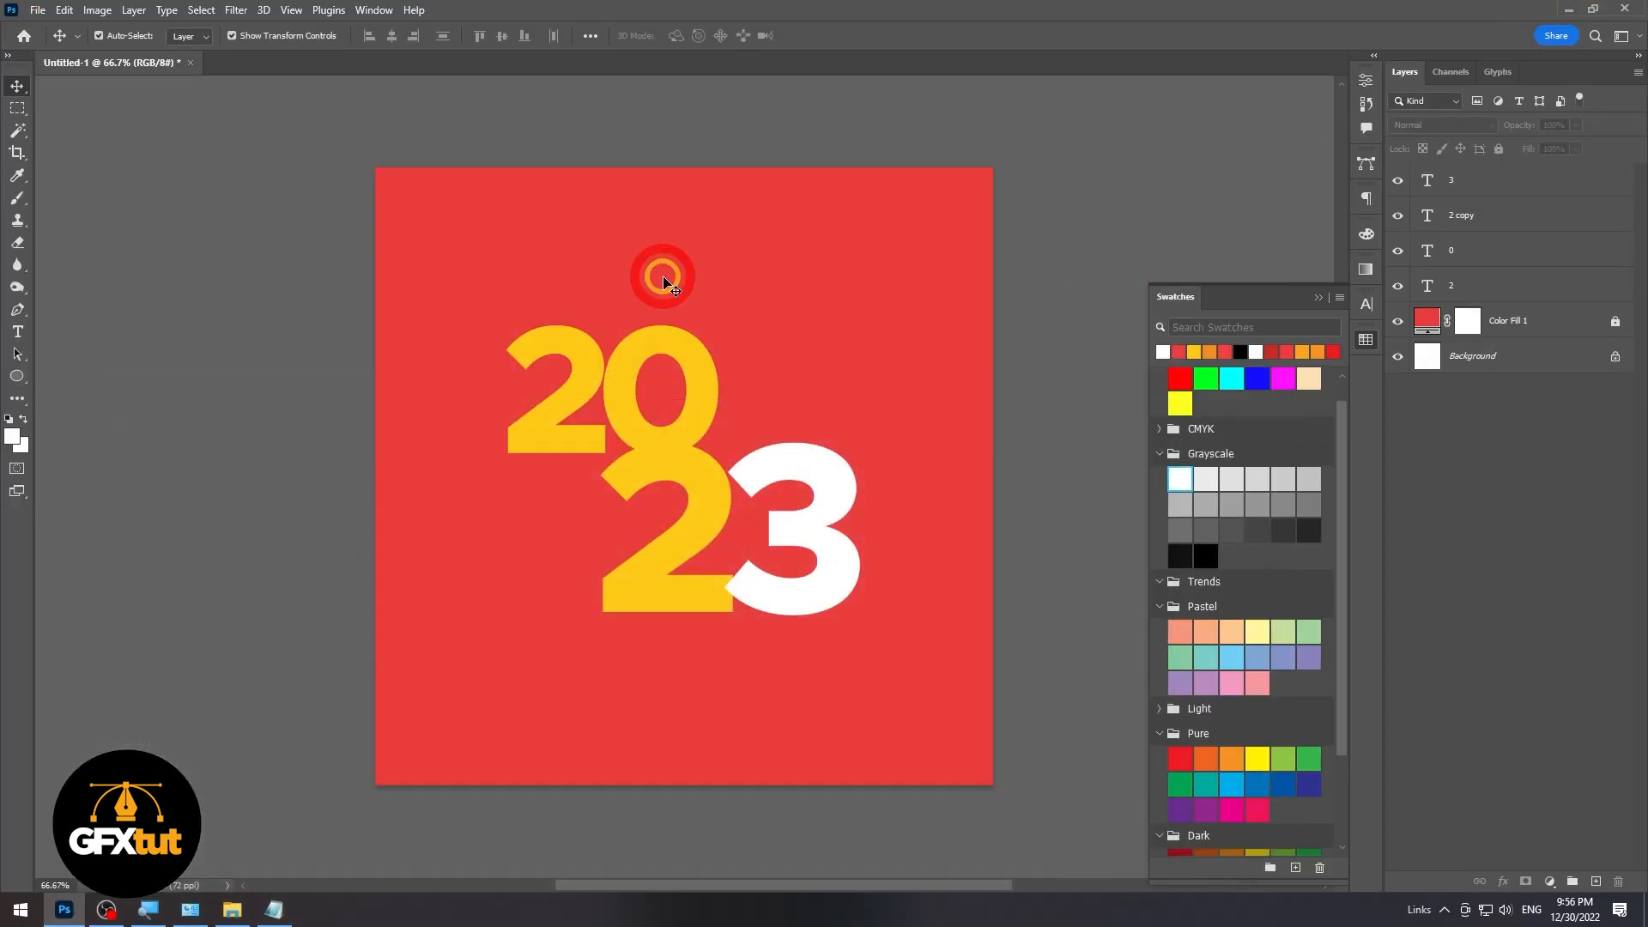
# - Paste the copied greeting line as a new white text layer above the digits
pyautogui.press('t')
pyautogui.click(570, 252)
pyautogui.hotkey('ctrl', 'v')
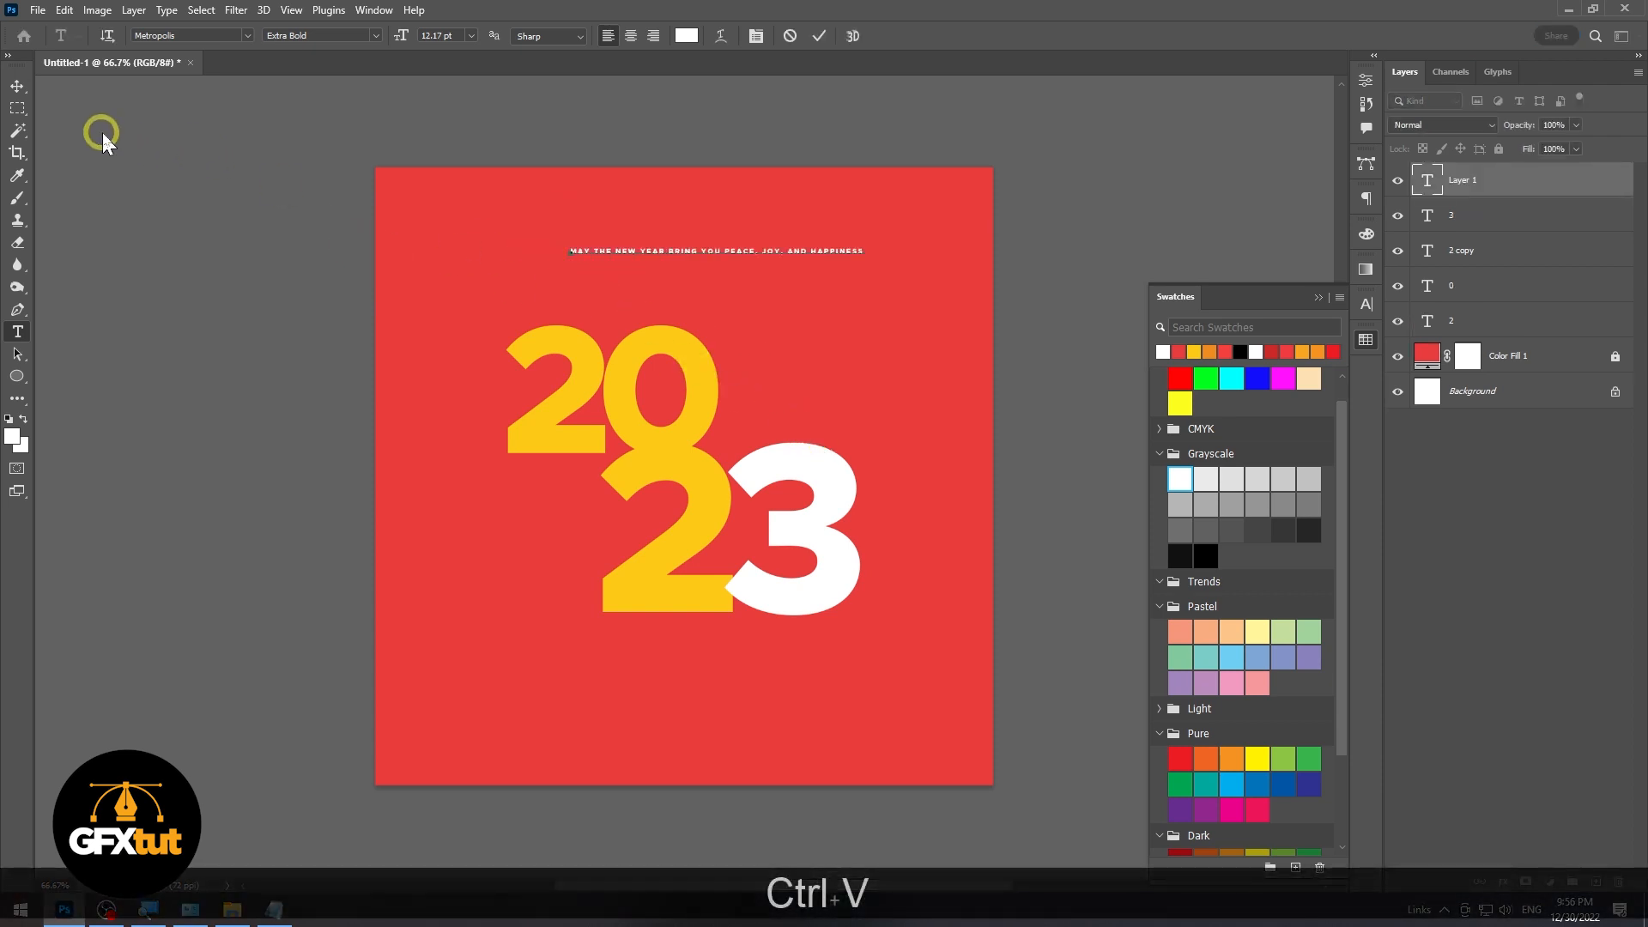
pyautogui.click(28, 91)
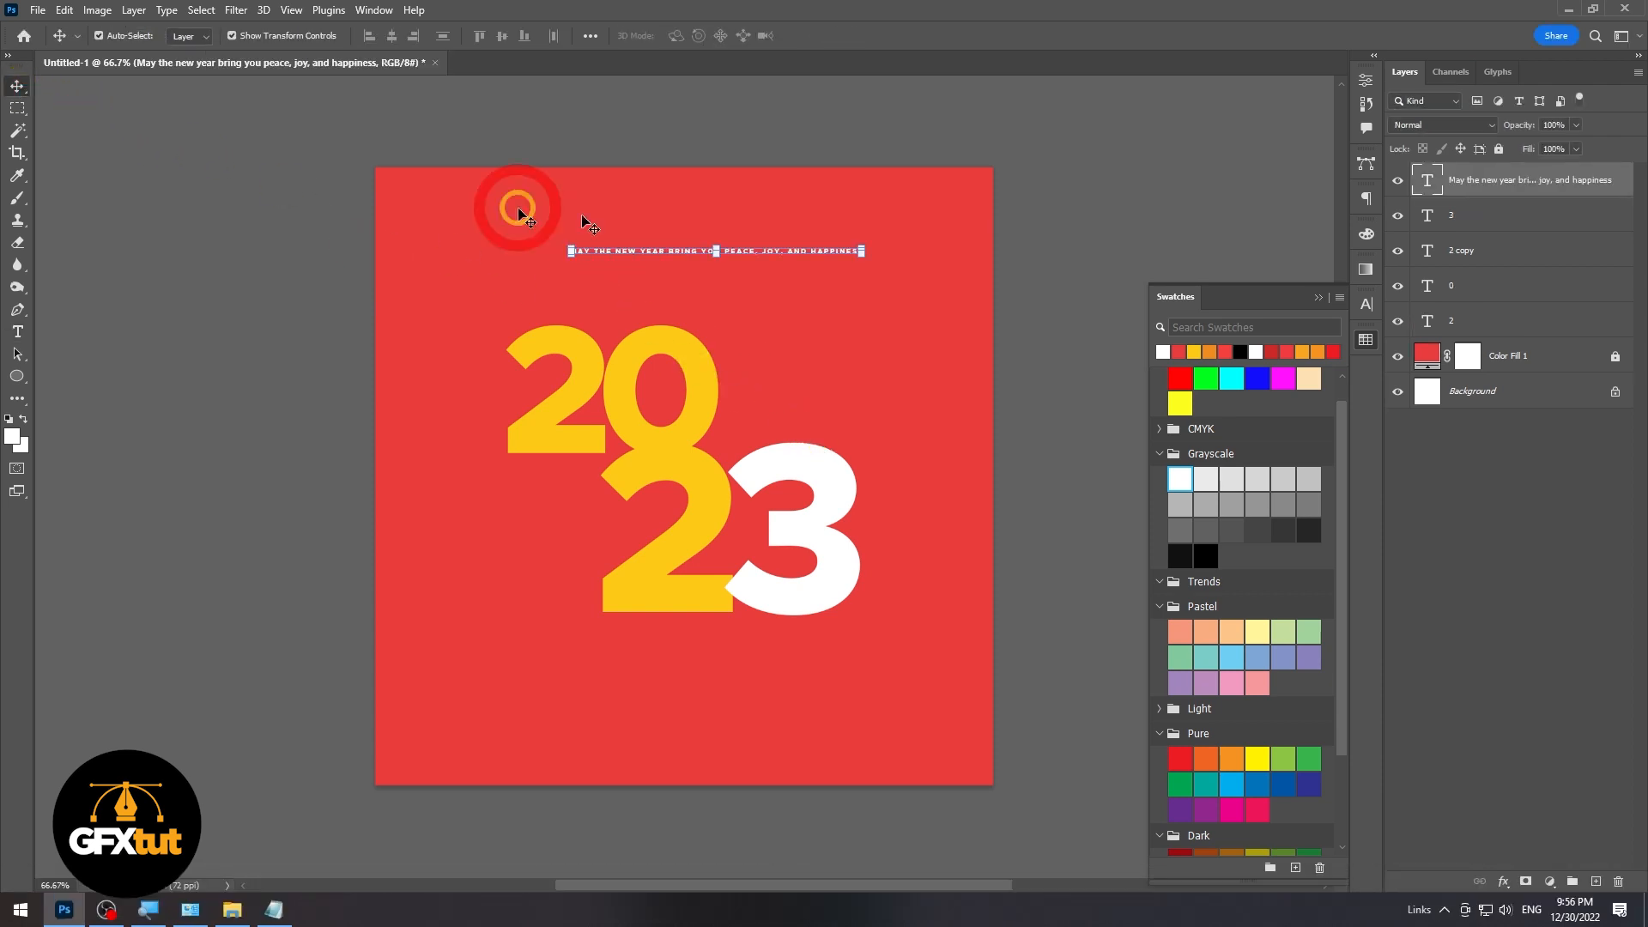
# - Set the greeting line's tracking to 0 and move the line beside the upper "0", above the "3"
pyautogui.doubleClick(770, 256)
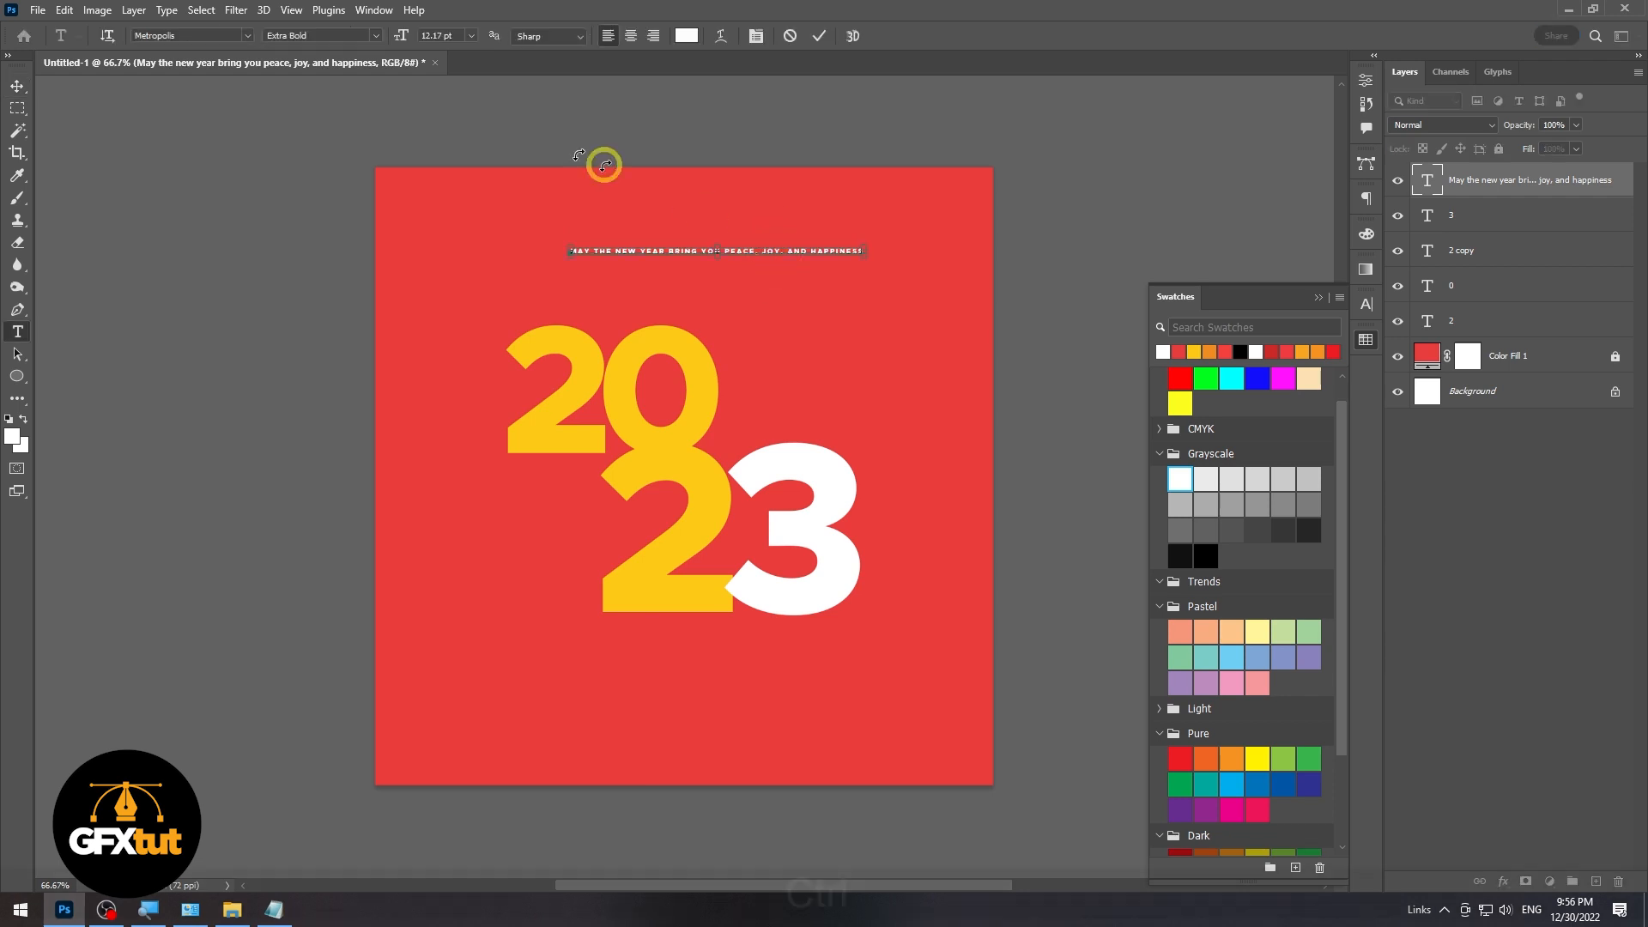
pyautogui.hotkey('ctrl', 'a')
pyautogui.hotkey('ctrl', 't')
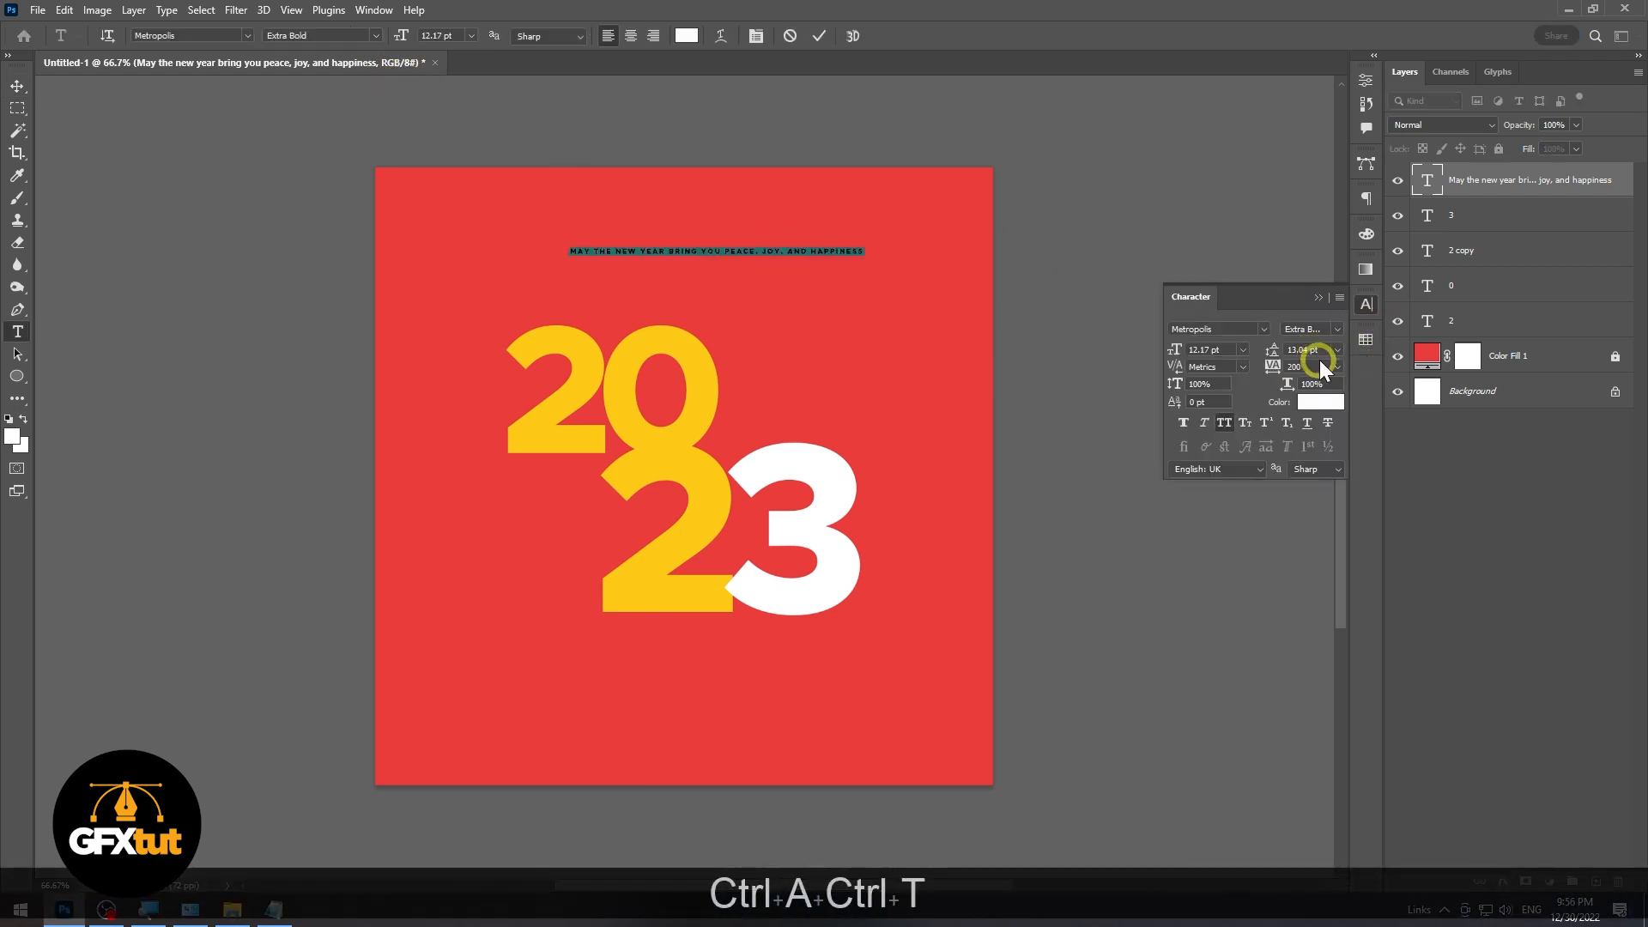
pyautogui.moveTo(1303, 367); pyautogui.dragTo(1212, 359)
pyautogui.write('0')
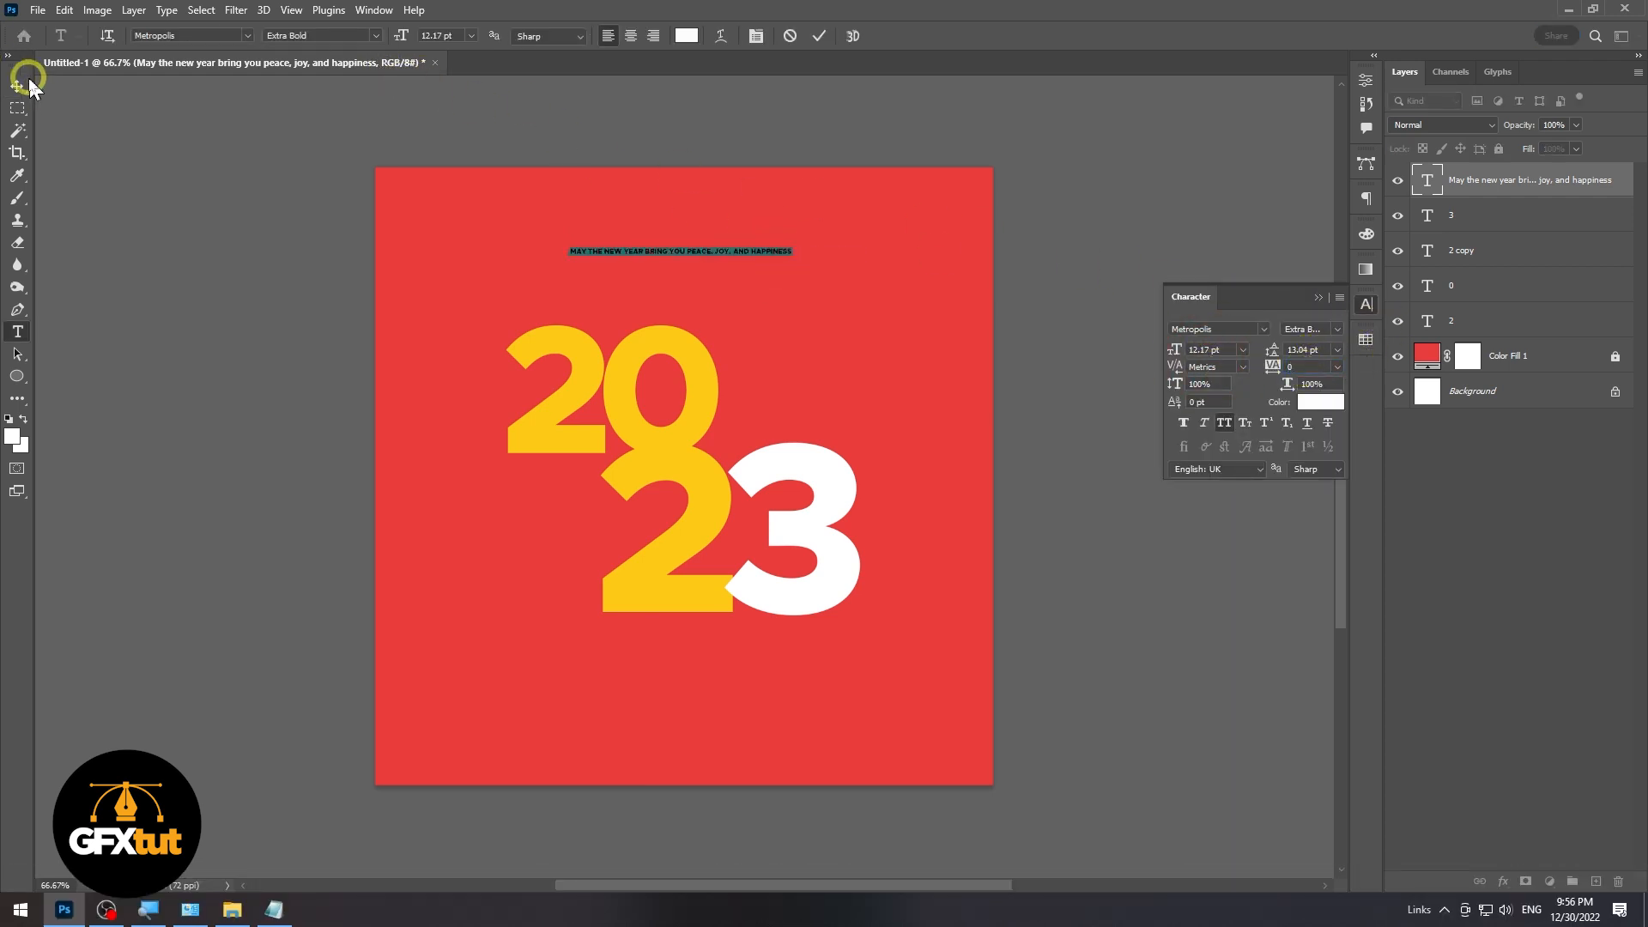
pyautogui.click(17, 87)
pyautogui.moveTo(747, 255); pyautogui.dragTo(912, 345)
# - Break the greeting line after "MAY THE NEW YEAR" so "BRING YOU" starts a second line
pyautogui.scroll(3, 825, 360)
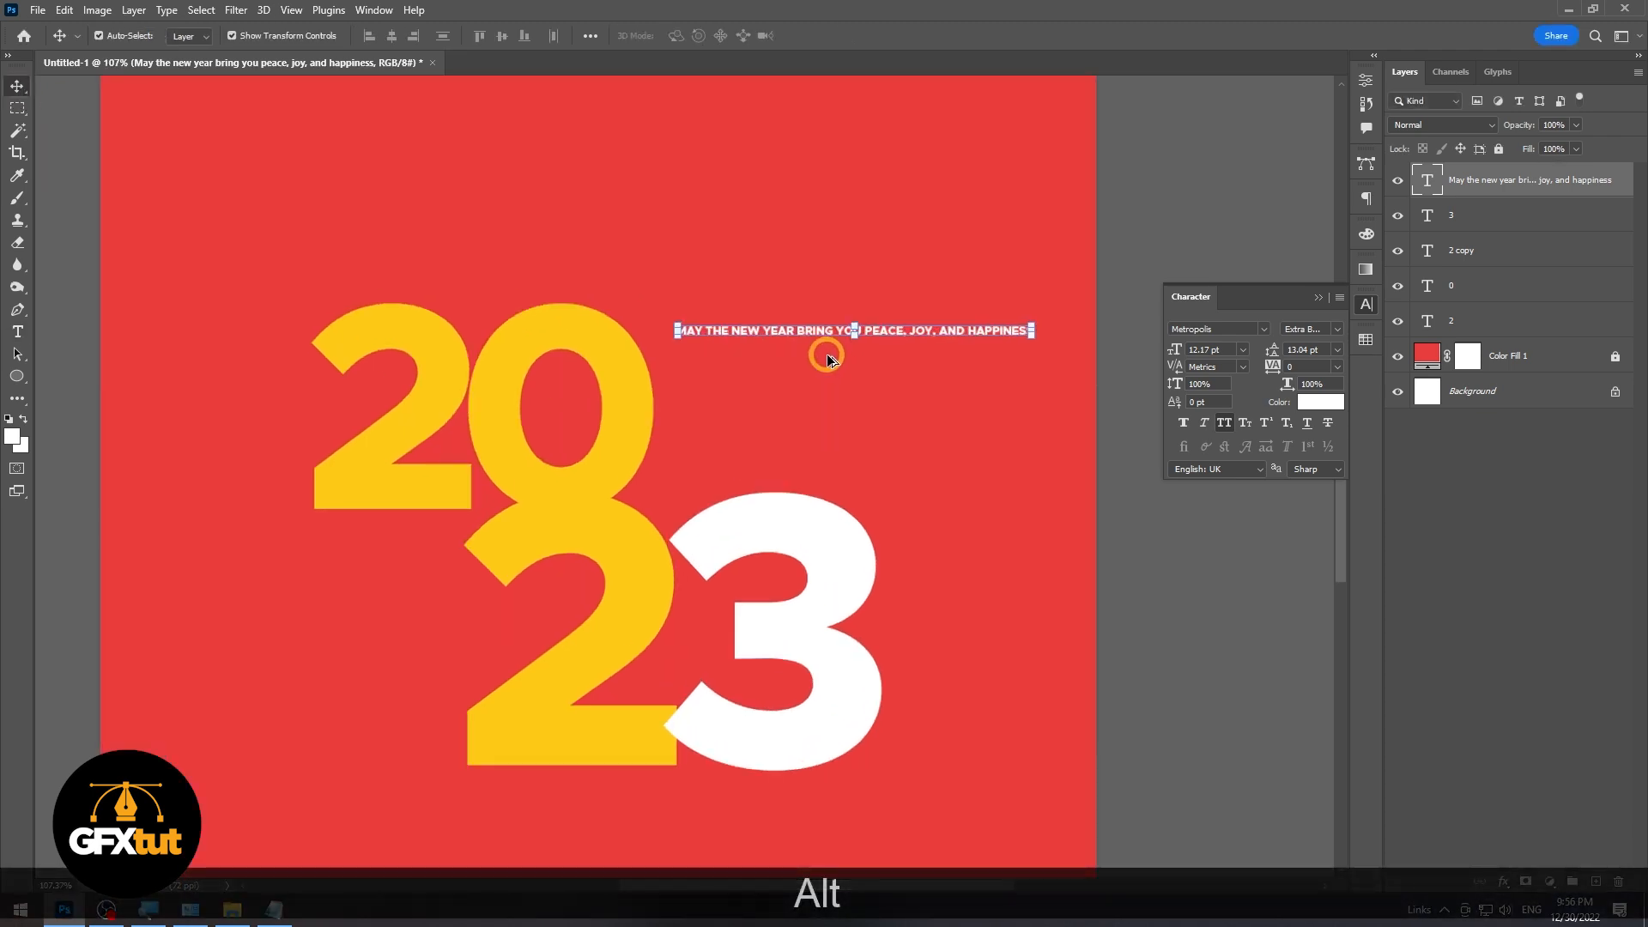
pyautogui.scroll(2, 827, 359)
pyautogui.press('t')
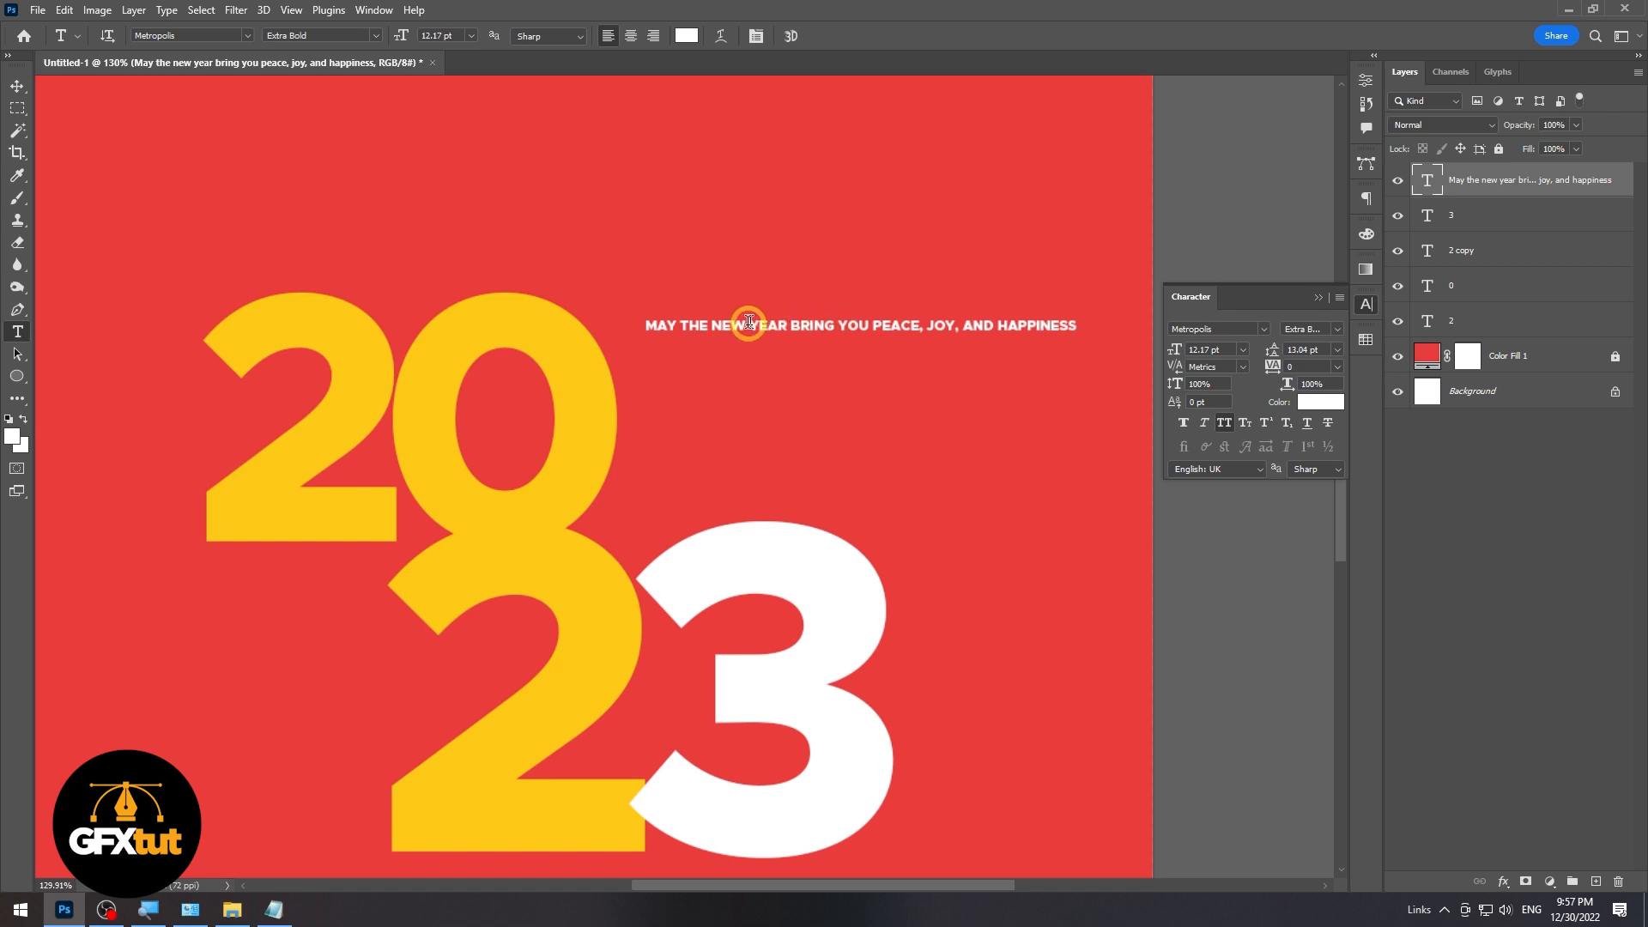
pyautogui.click(791, 323)
pyautogui.press('BackSpace')
pyautogui.press('Return')
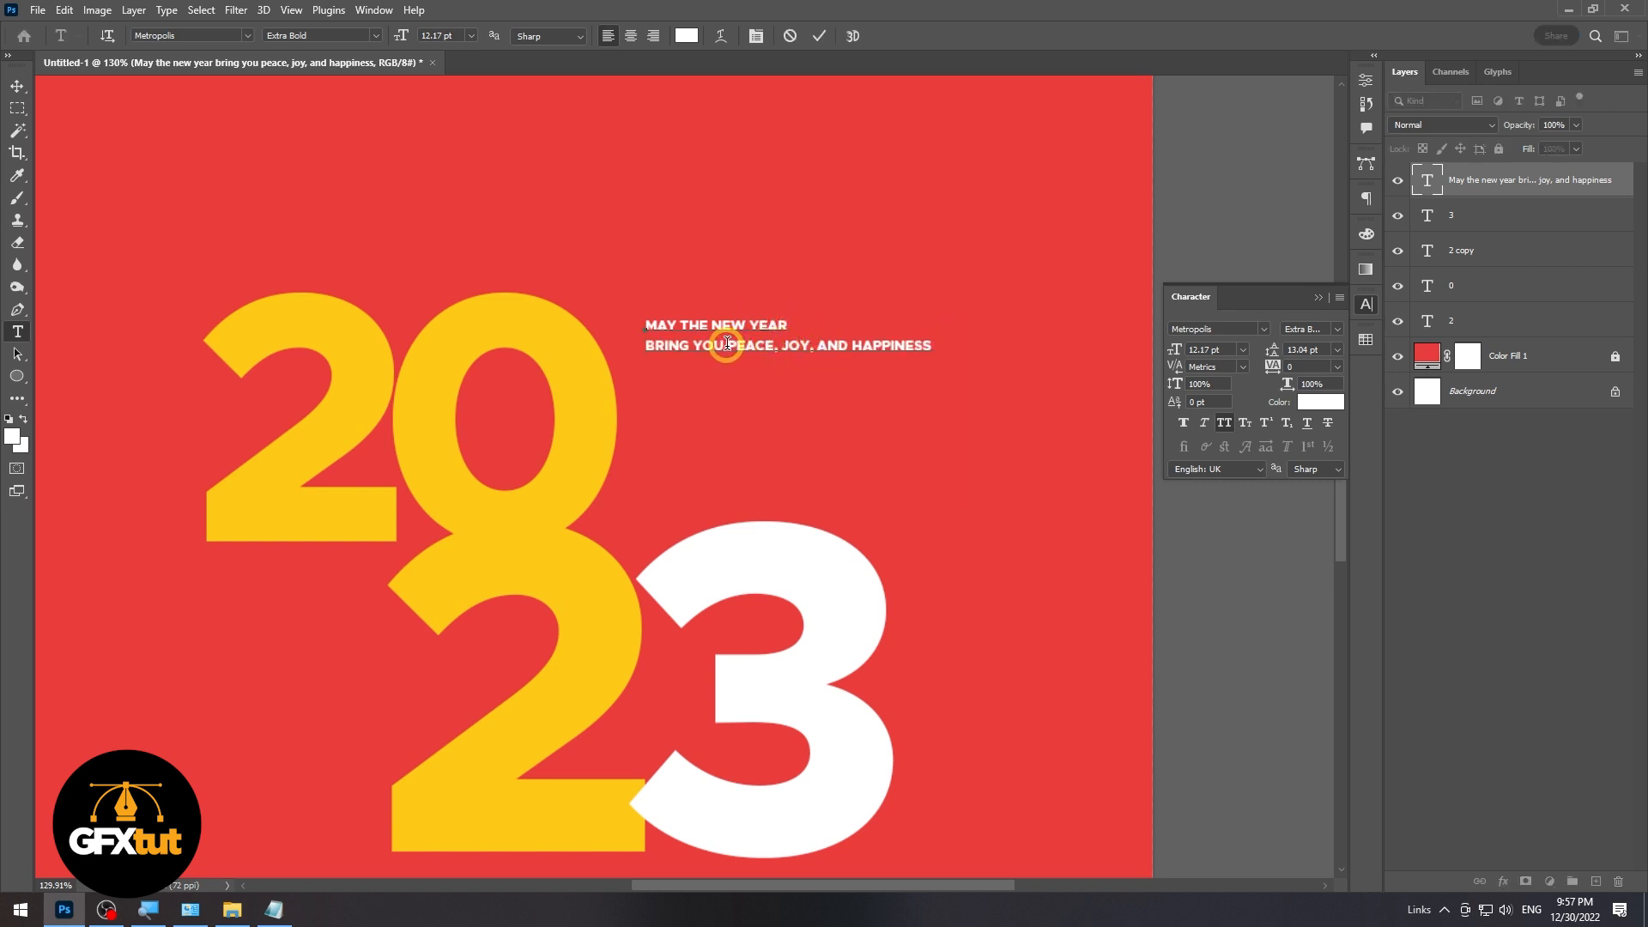
# - Split the remaining greeting into "BRING YOU", "PEACE, JOY AND" and "HAPPINESS", removing the comma after "JOY"
pyautogui.click(784, 344)
pyautogui.press('Return')
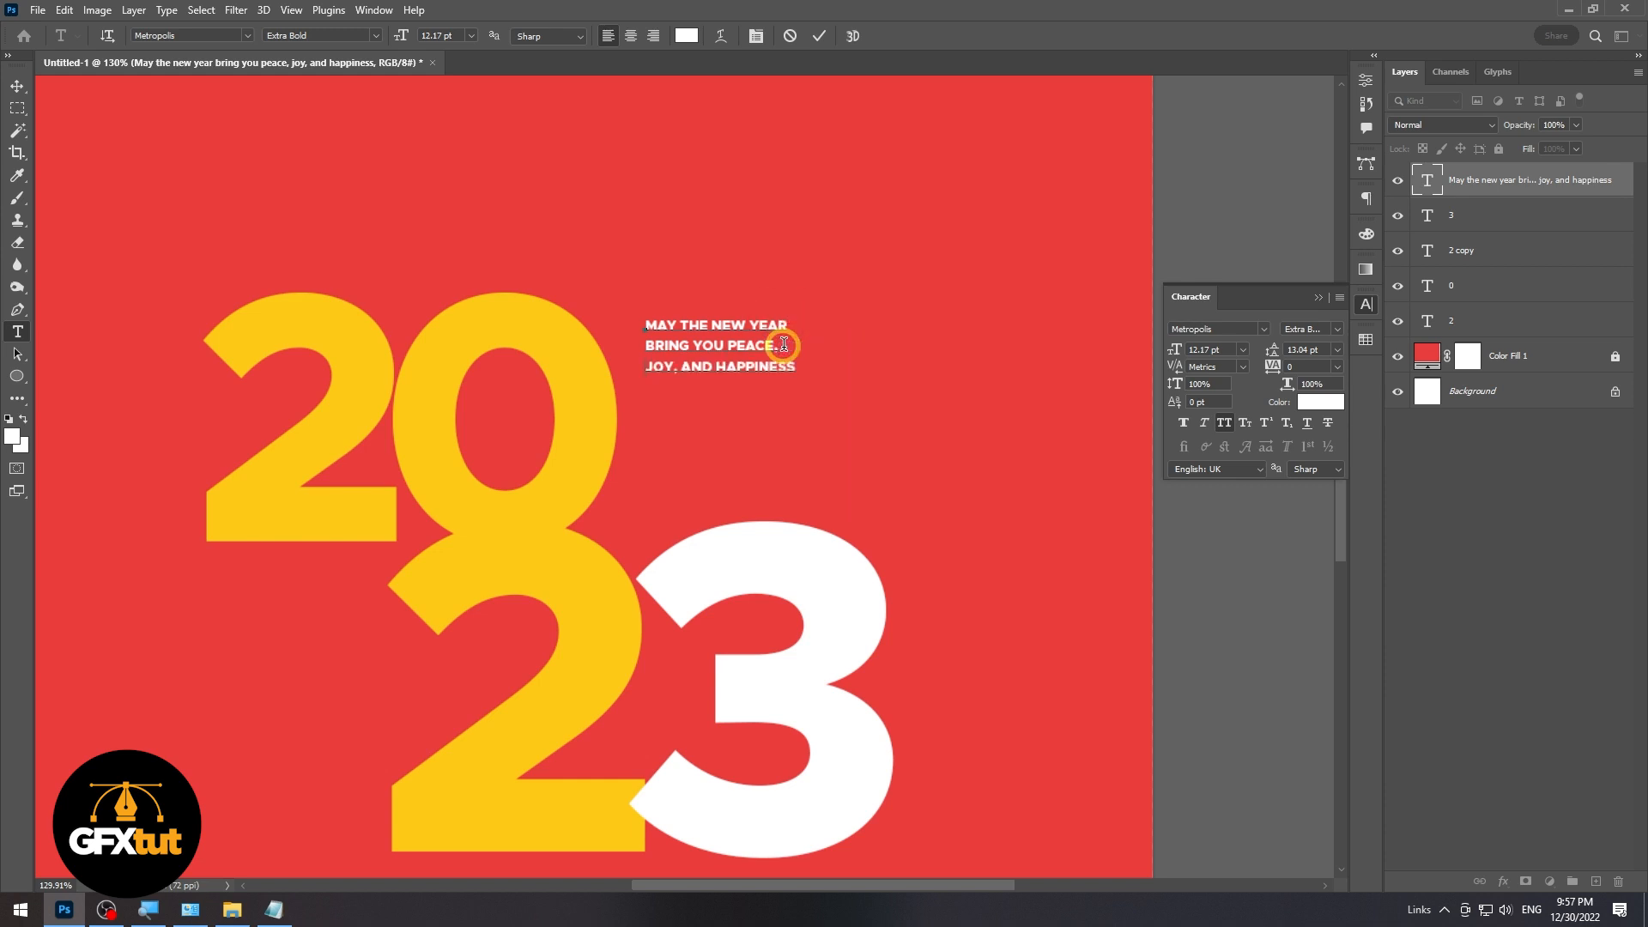
pyautogui.press('Return')
pyautogui.press('Down')
pyautogui.press('BackSpace')
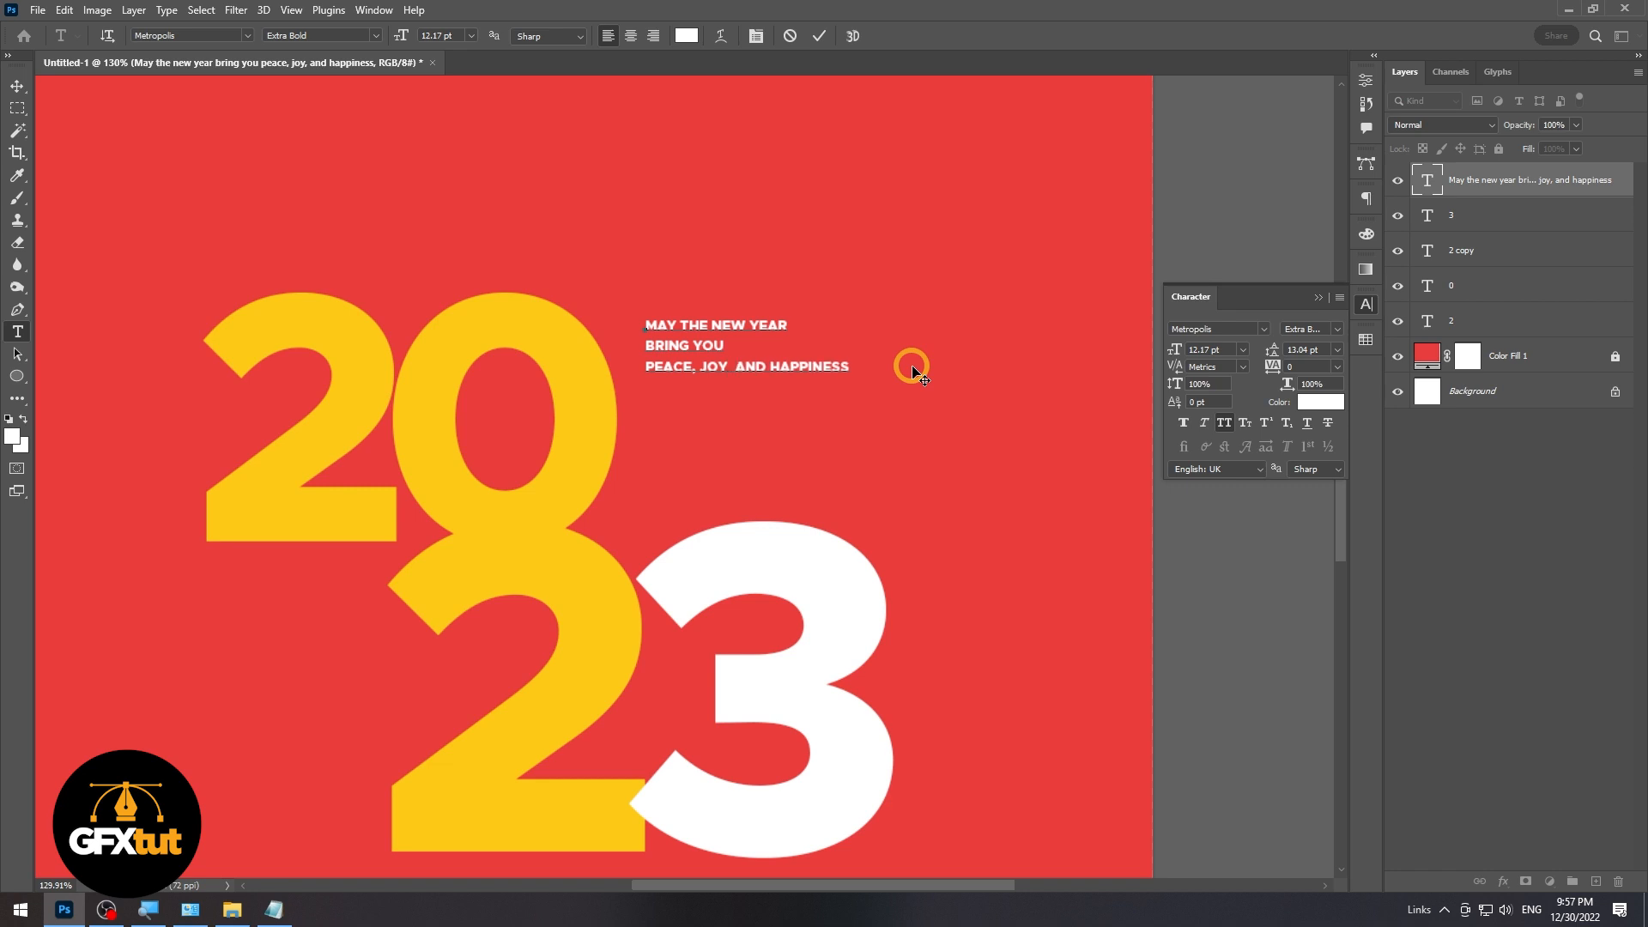
pyautogui.press('BackSpace')
pyautogui.click(17, 86)
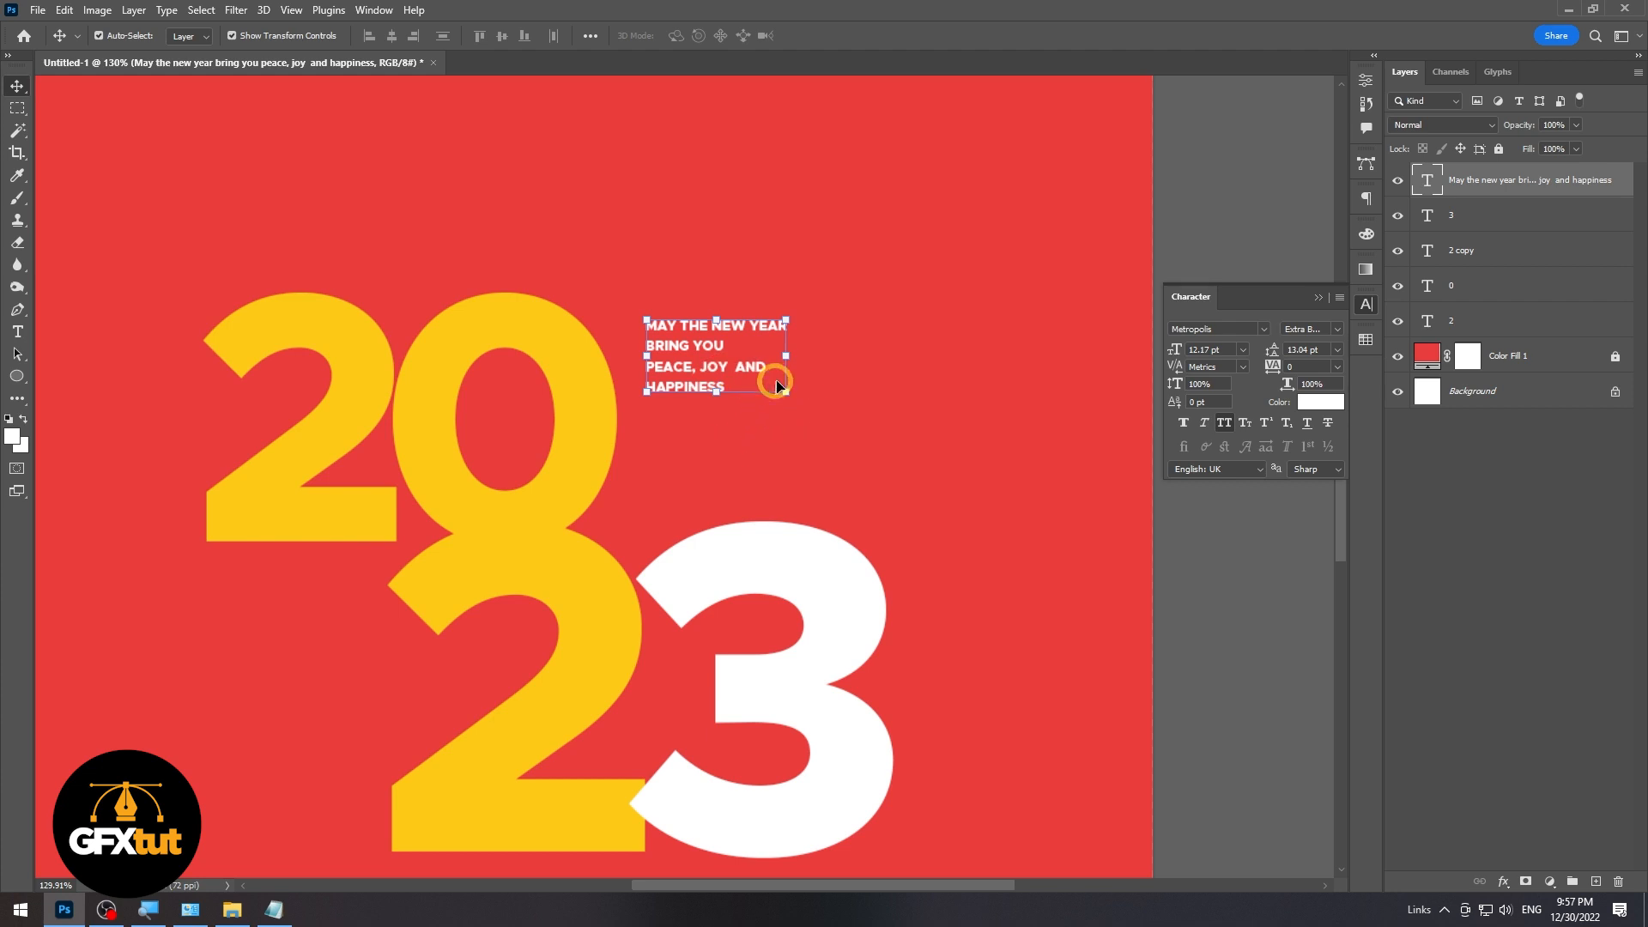
# - Scale the four-line greeting to about 190% and move it beside the upper "0", just above the "3"
pyautogui.moveTo(787, 357); pyautogui.dragTo(893, 349)
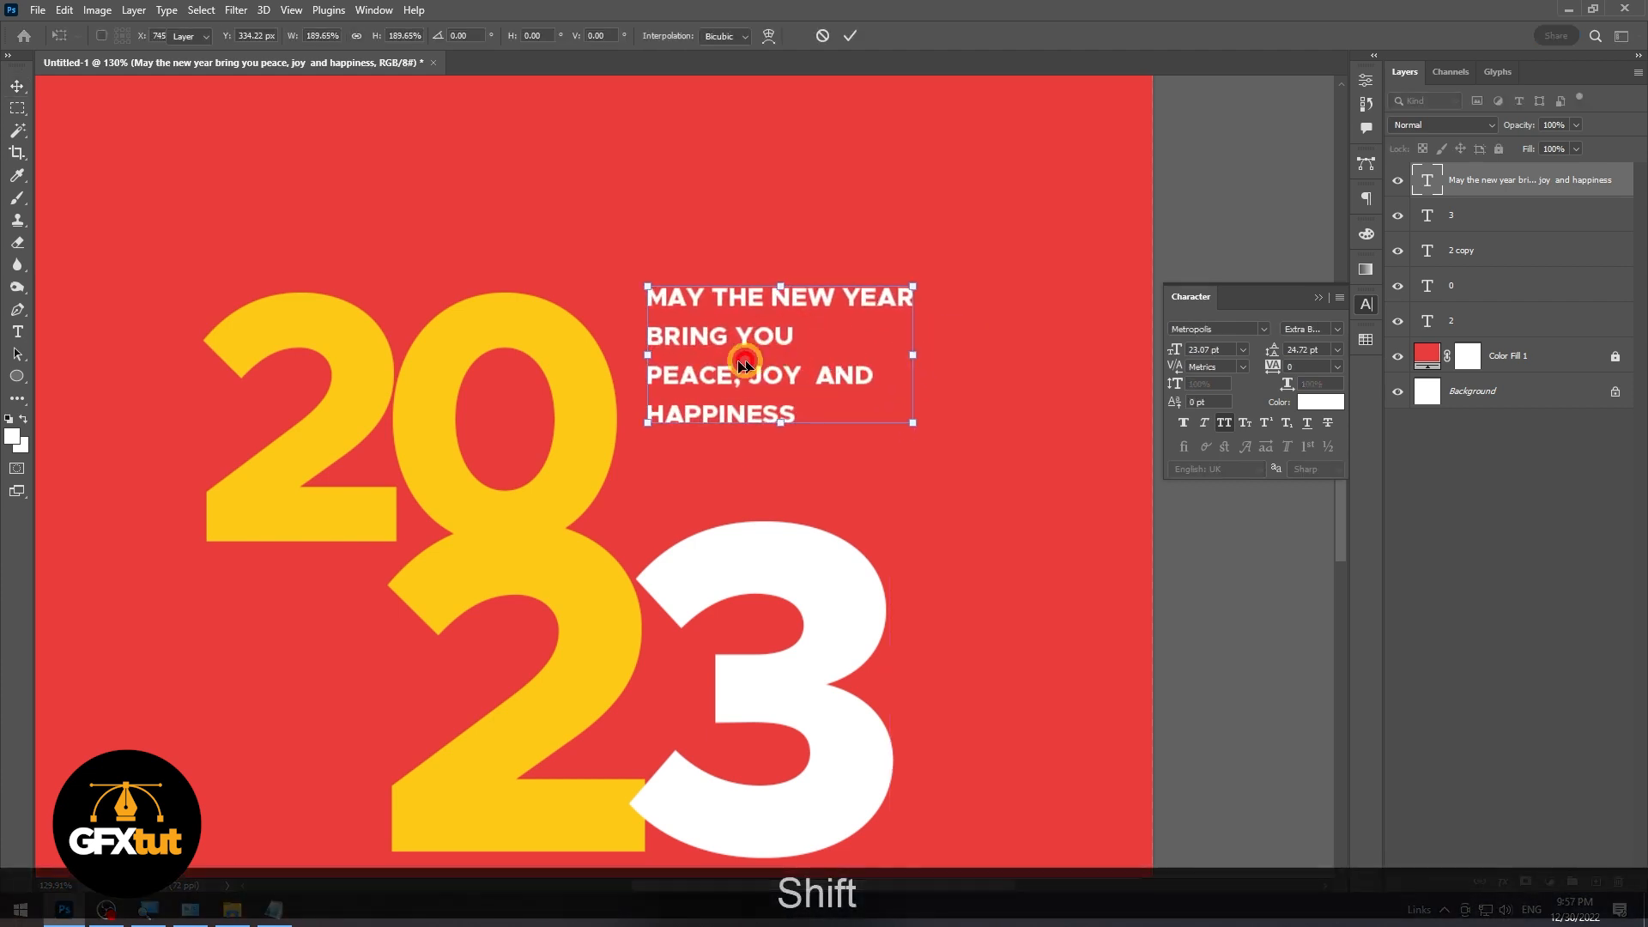
pyautogui.moveTo(734, 350); pyautogui.dragTo(772, 412)
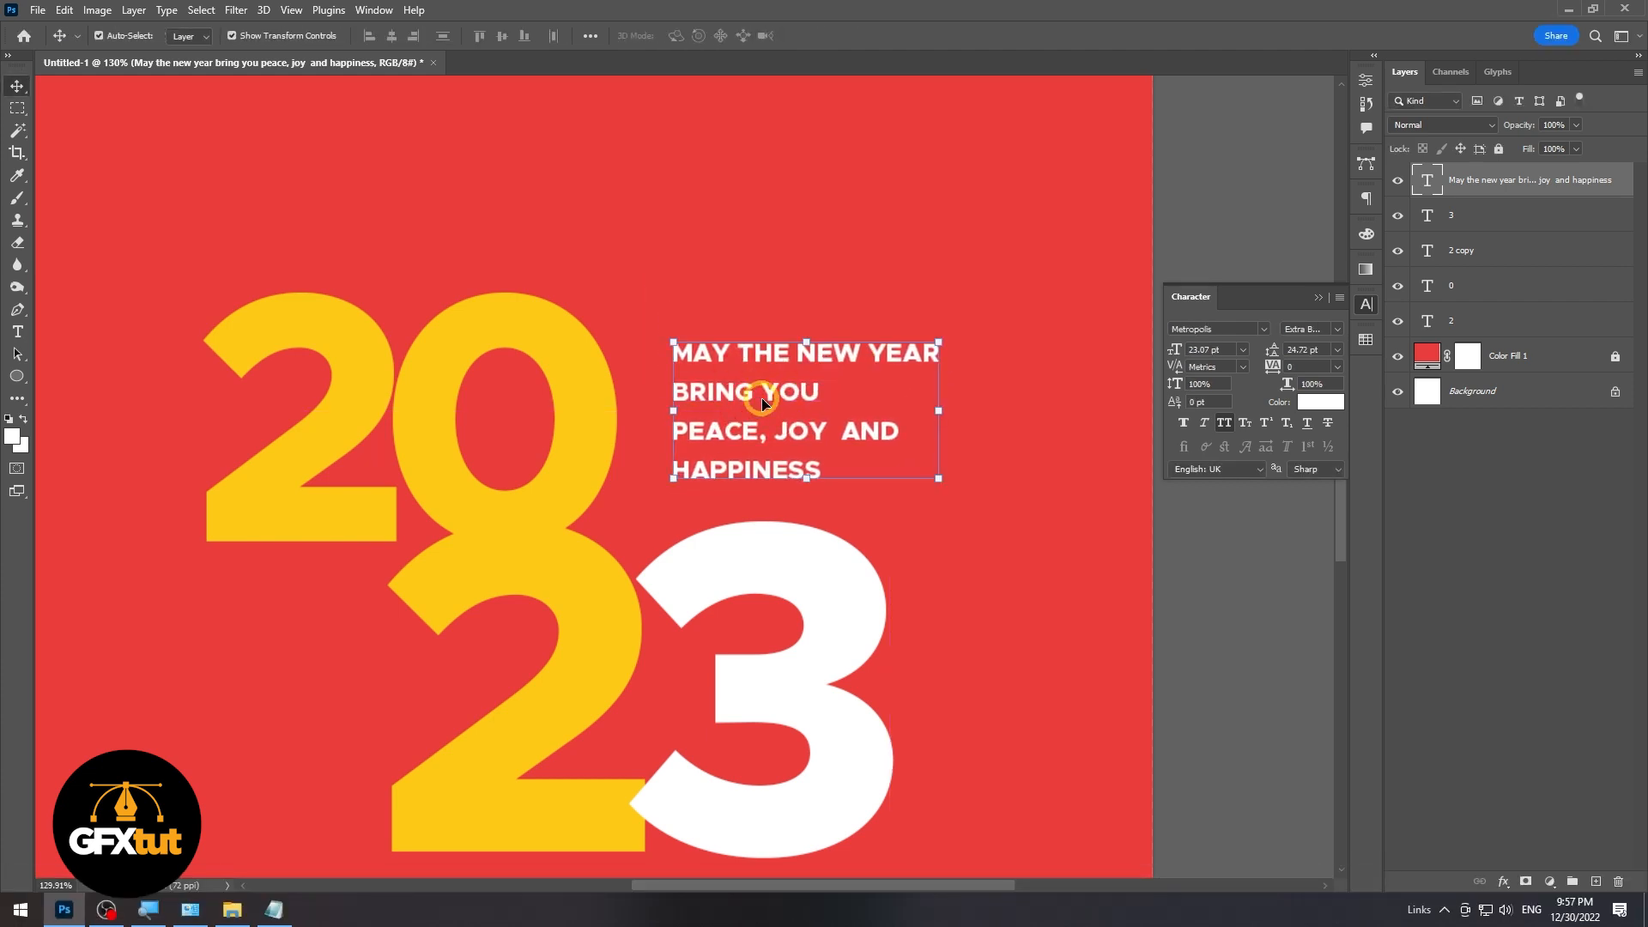
pyautogui.hotkey('ctrl', '-')
pyautogui.hotkey('ctrl', '-')
pyautogui.hotkey('ctrl', '-')
pyautogui.click(1034, 481)
pyautogui.click(695, 467)
pyautogui.click(711, 456)
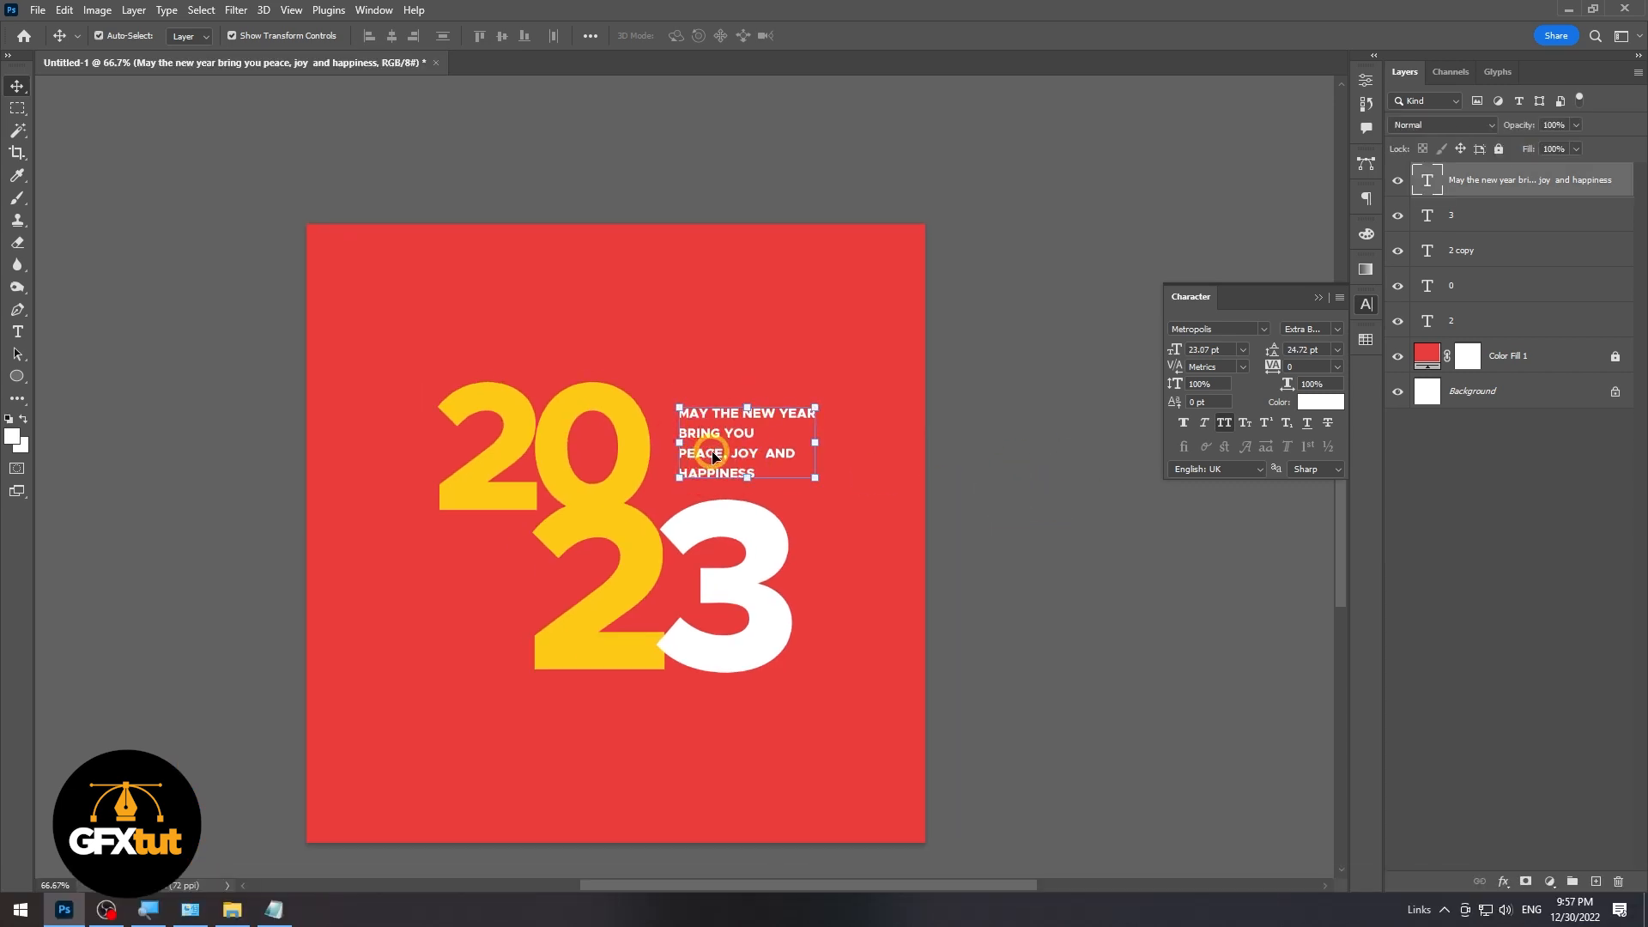
# - Set the whole greeting text's font size to 22 pt and its leading to 20 pt
pyautogui.doubleClick(711, 457)
pyautogui.hotkey('ctrl', 'a')
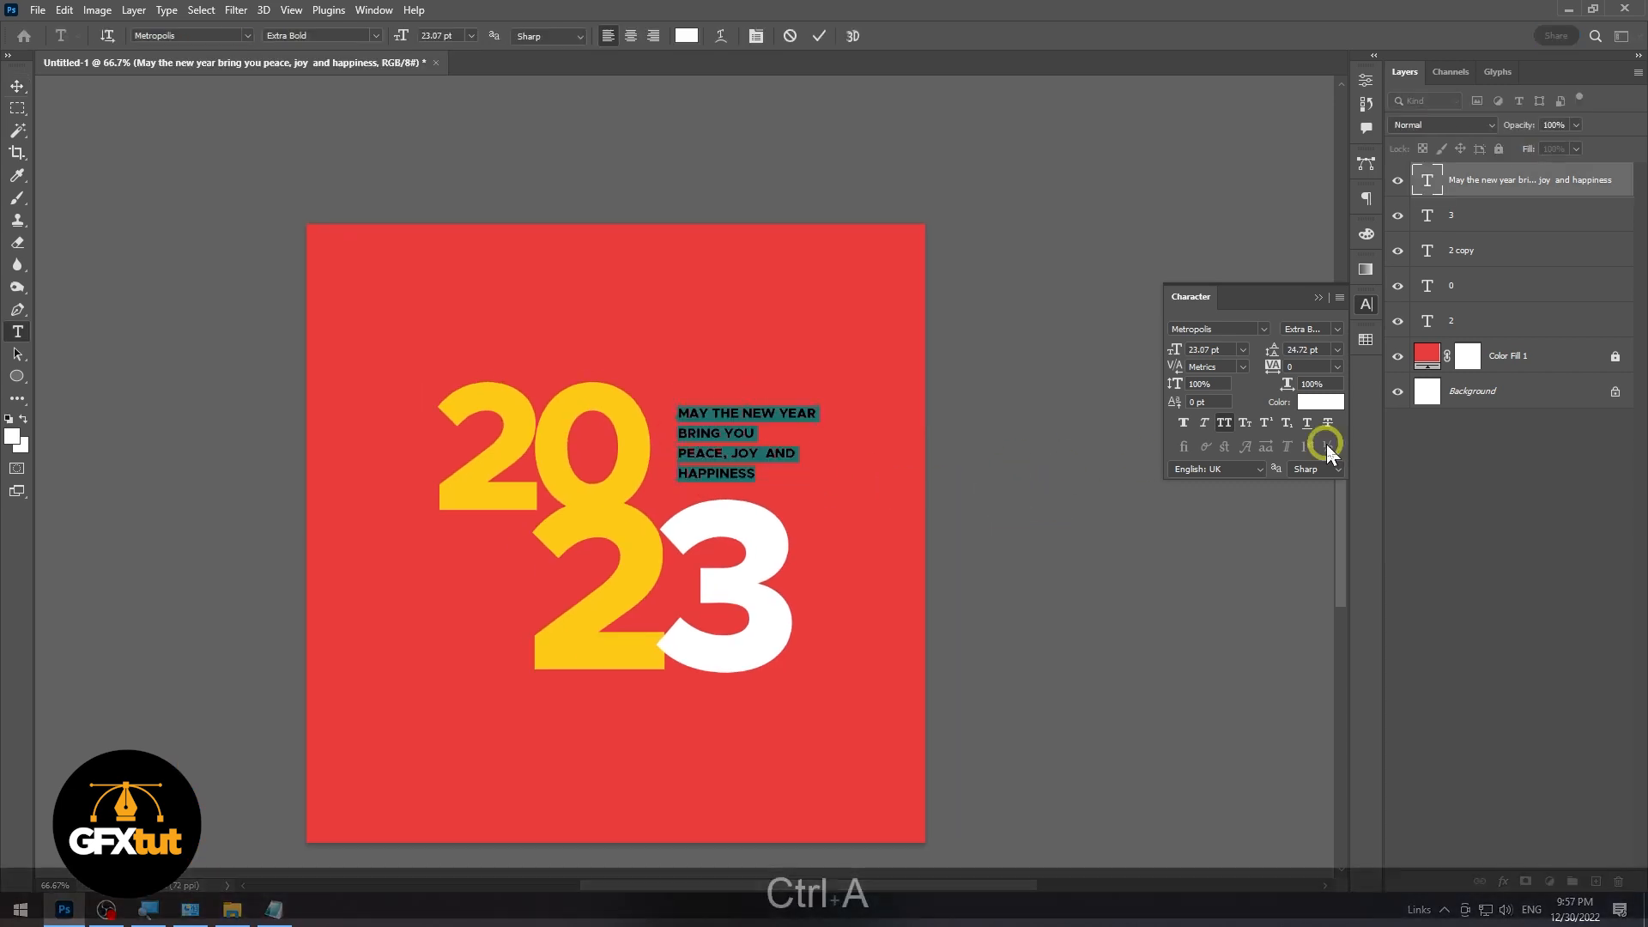
pyautogui.click(1321, 350)
pyautogui.write('22')
pyautogui.press('Return')
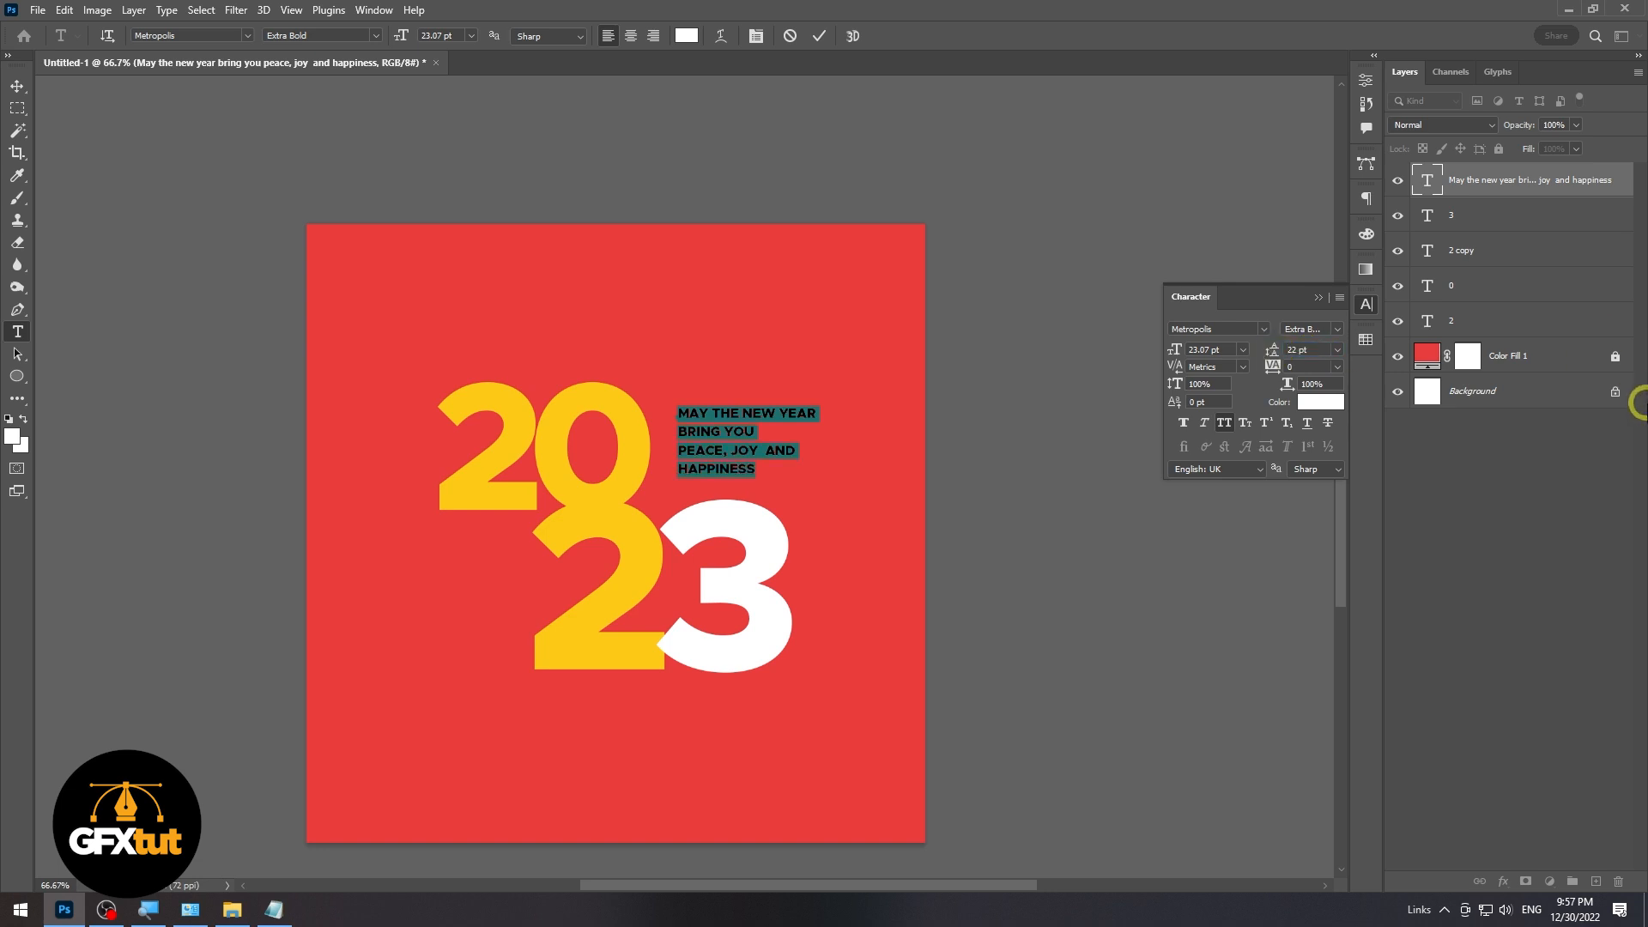
pyautogui.click(1227, 349)
pyautogui.press('Tab')
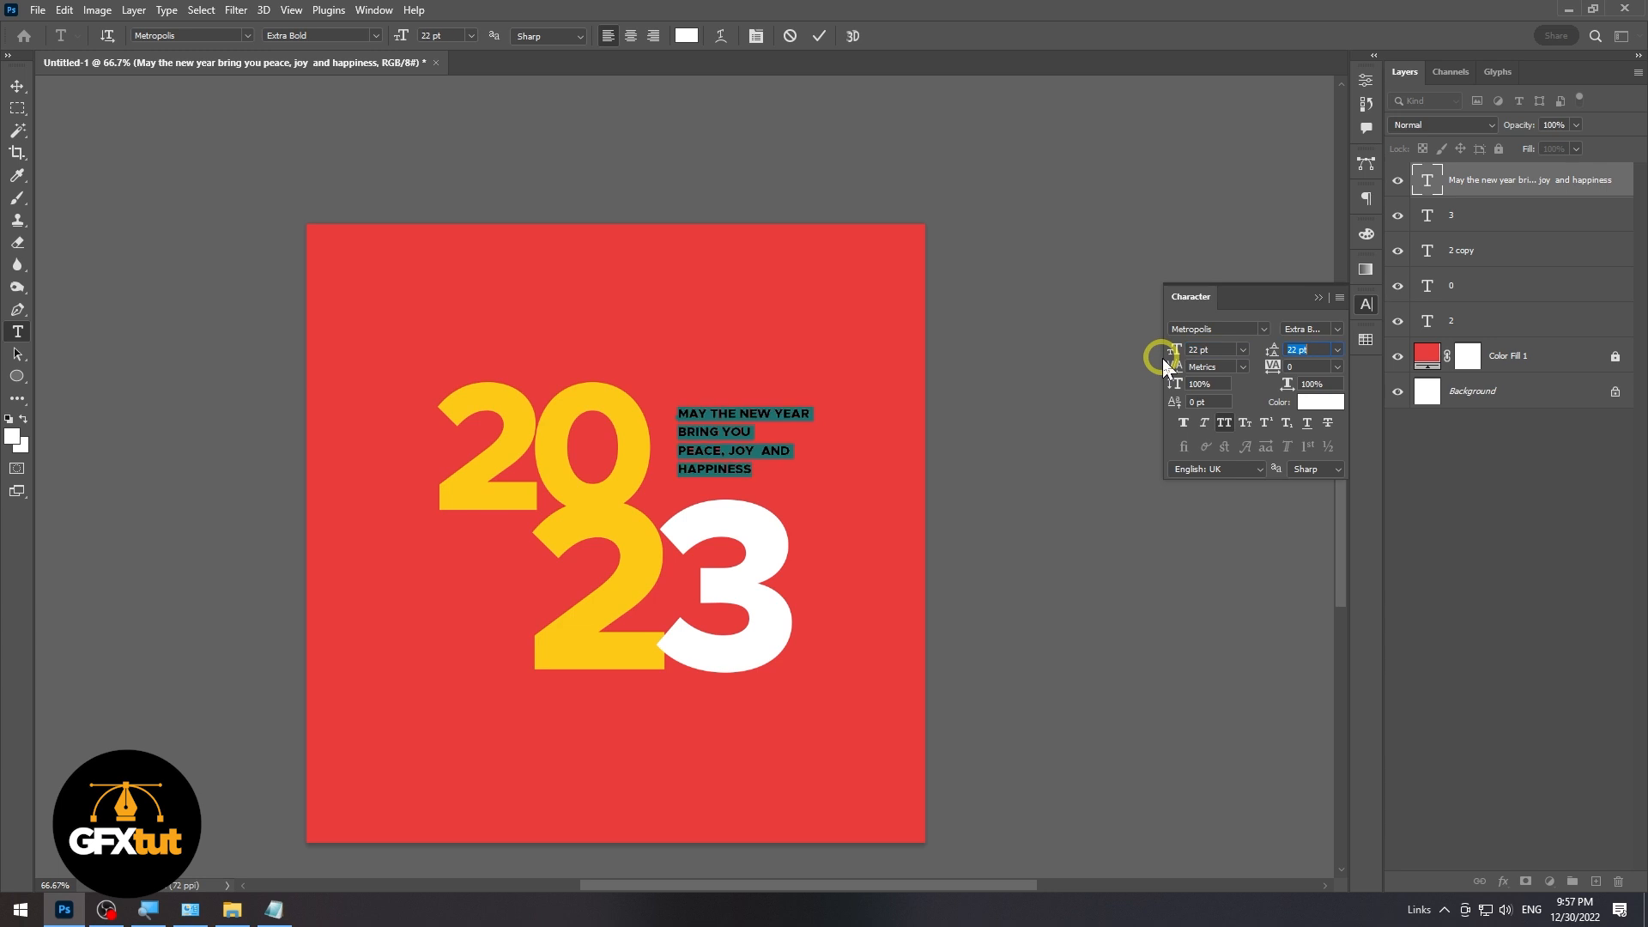
pyautogui.click(21, 85)
pyautogui.click(927, 340)
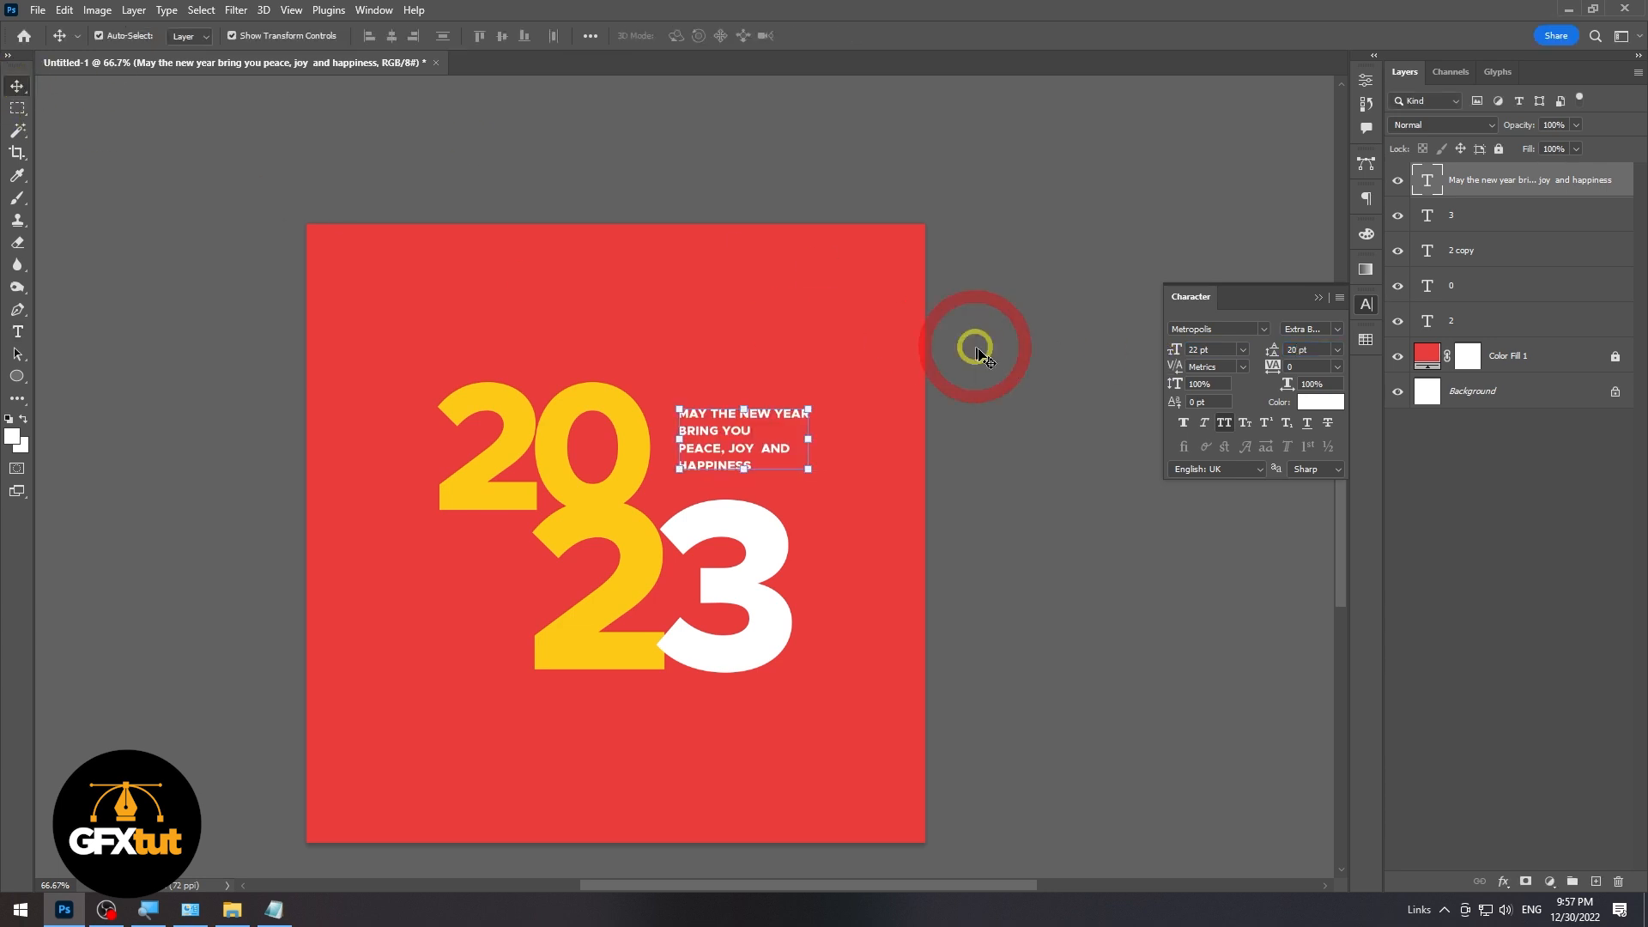
# - Set the greeting text's tracking to 150 and deselect the layer
pyautogui.scroll(4, 728, 235)
pyautogui.doubleClick(729, 235)
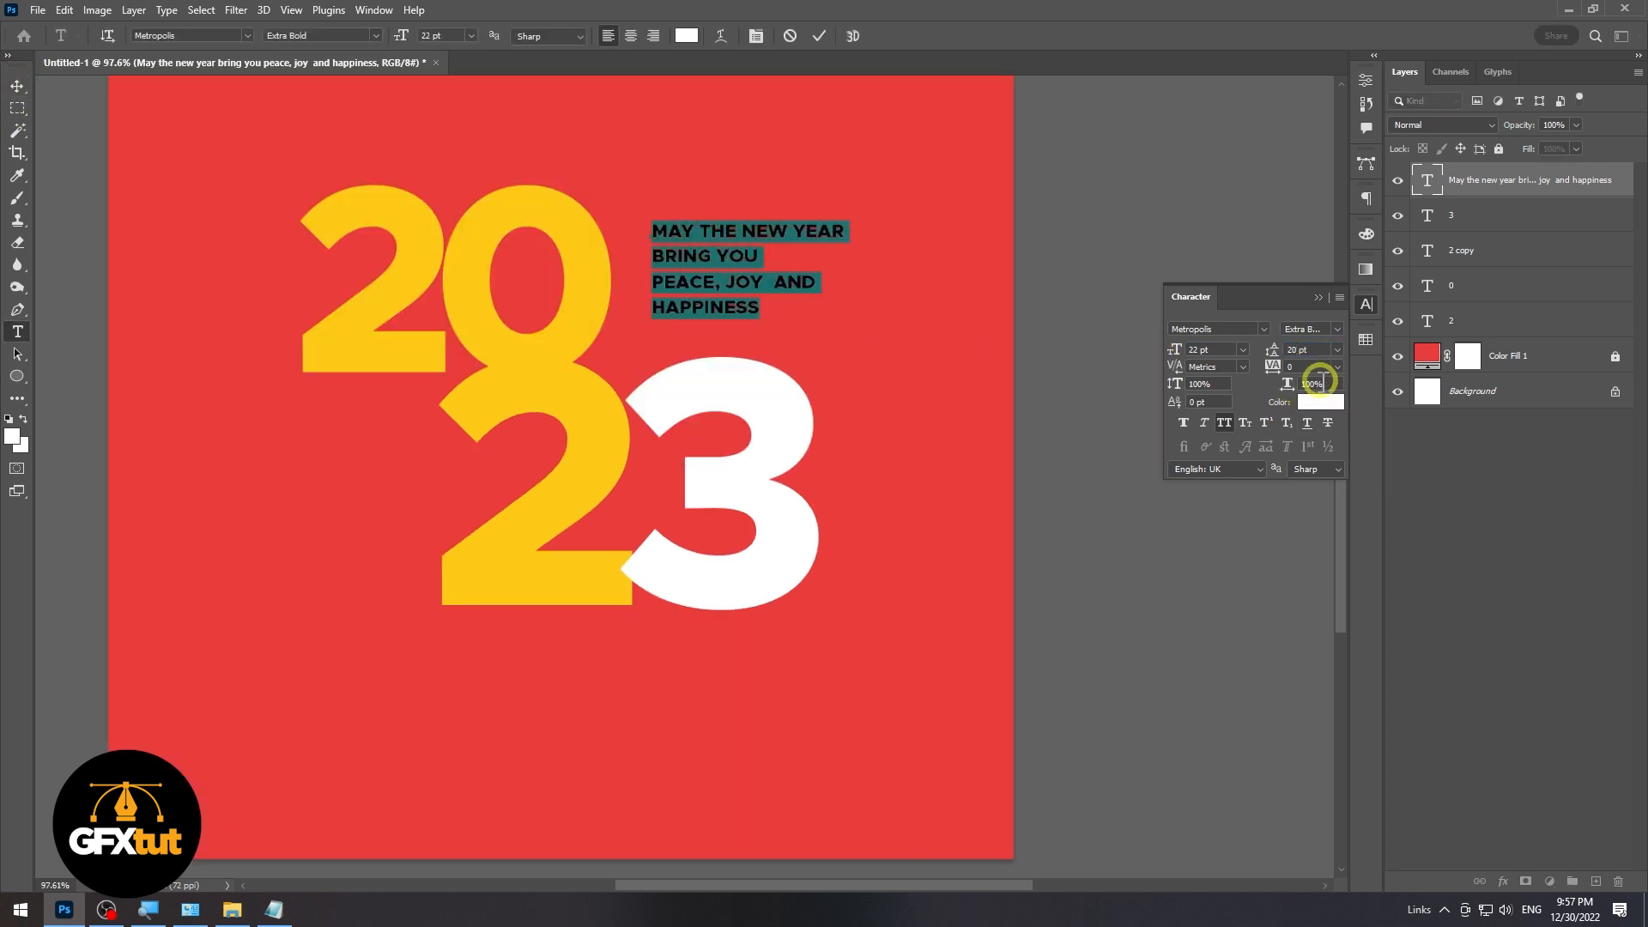
pyautogui.doubleClick(1291, 367)
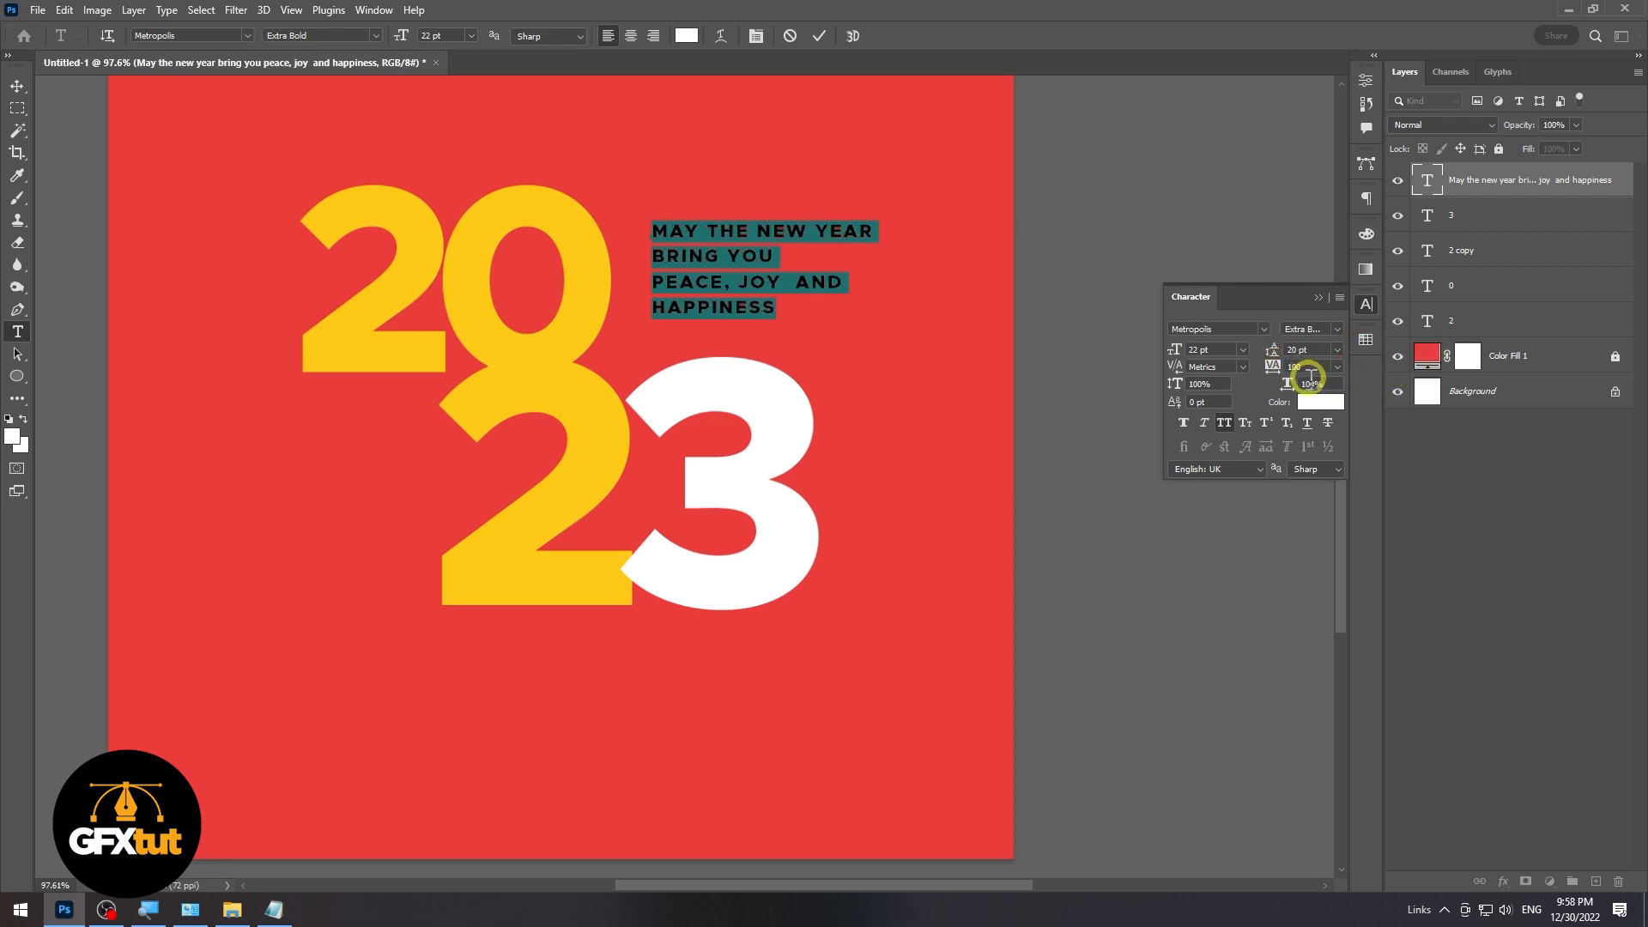
pyautogui.write('150')
pyautogui.press('Return')
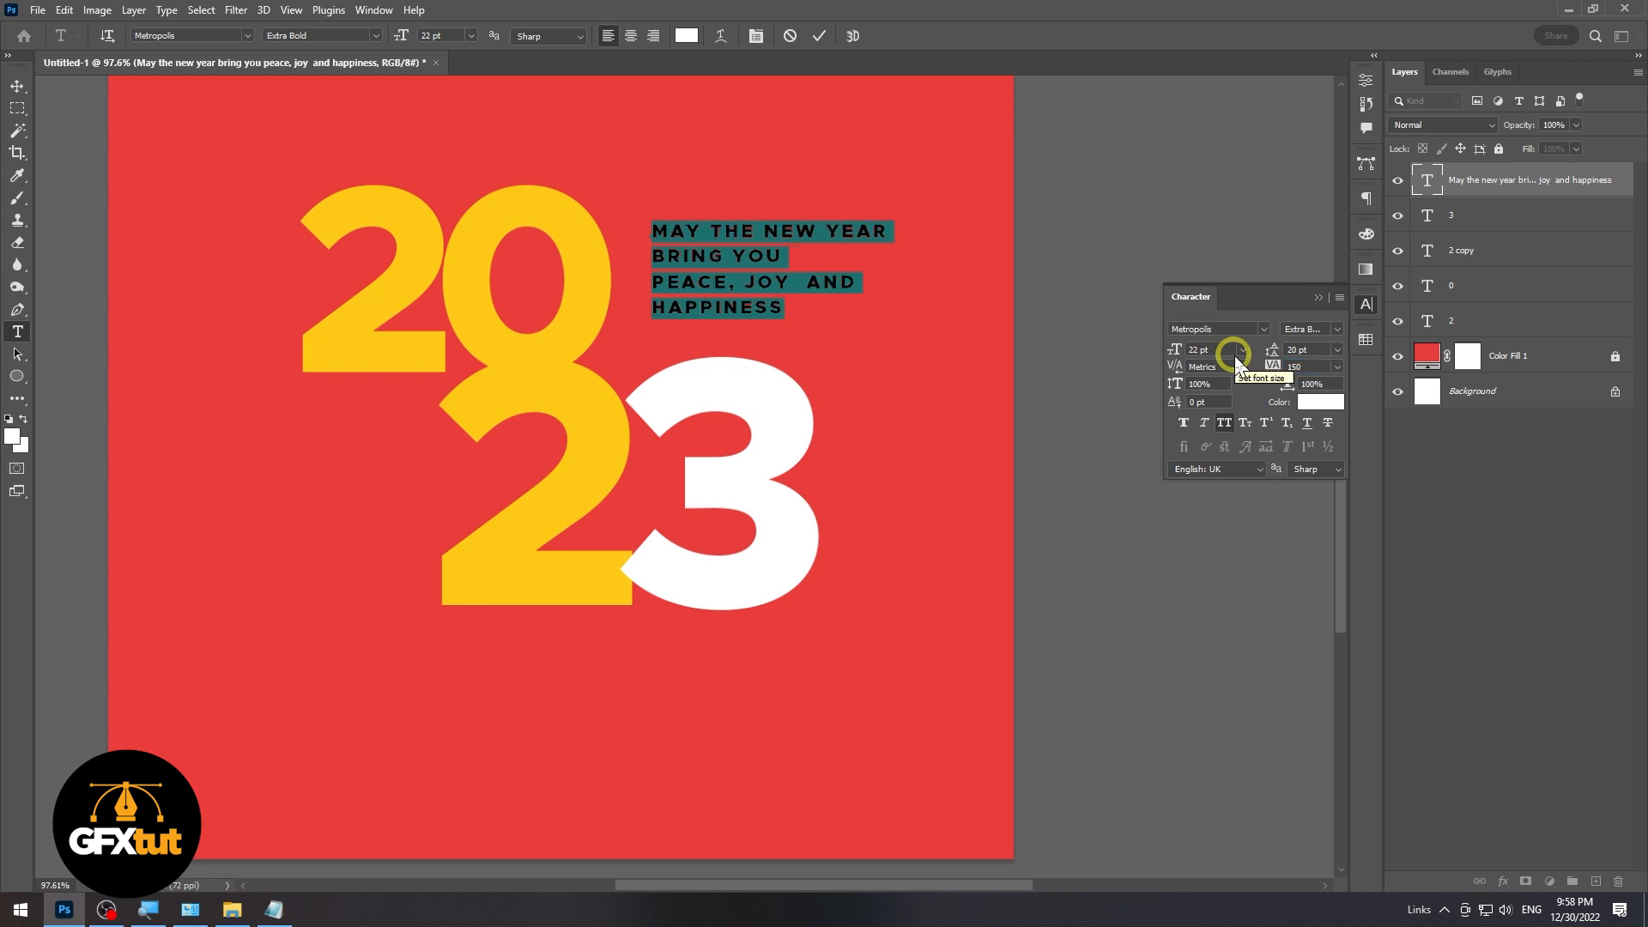
pyautogui.click(17, 86)
pyautogui.click(1059, 216)
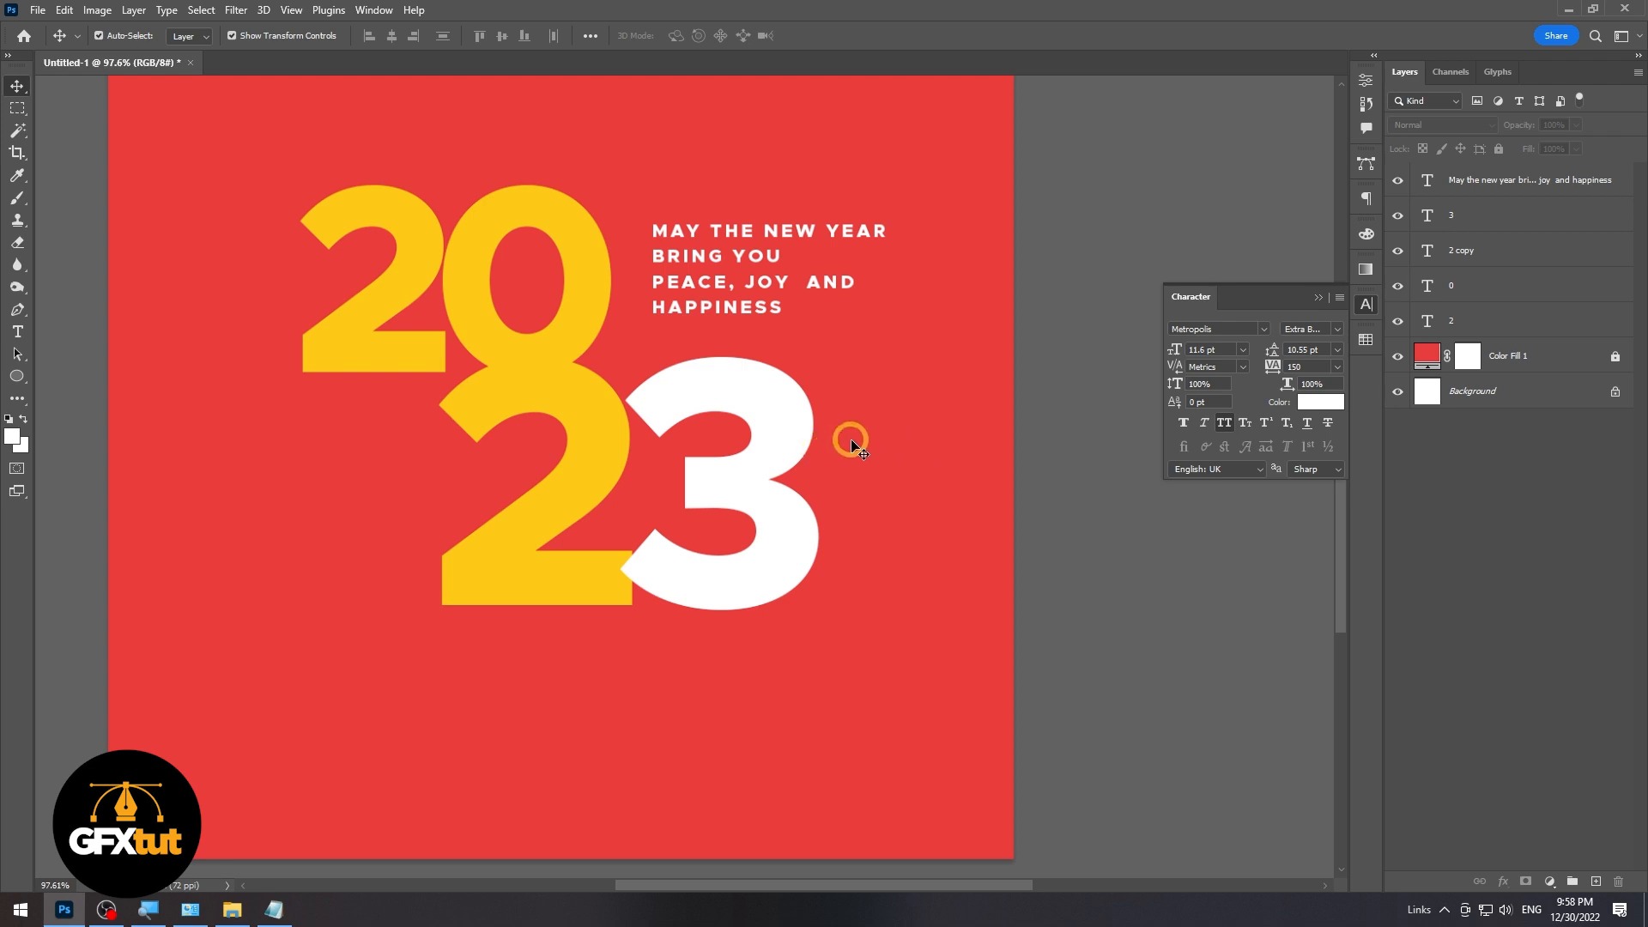
# - Copy the line "Happy New Year" from Text.txt in Notepad and return to Photoshop
pyautogui.hscroll(-2, 852, 445)
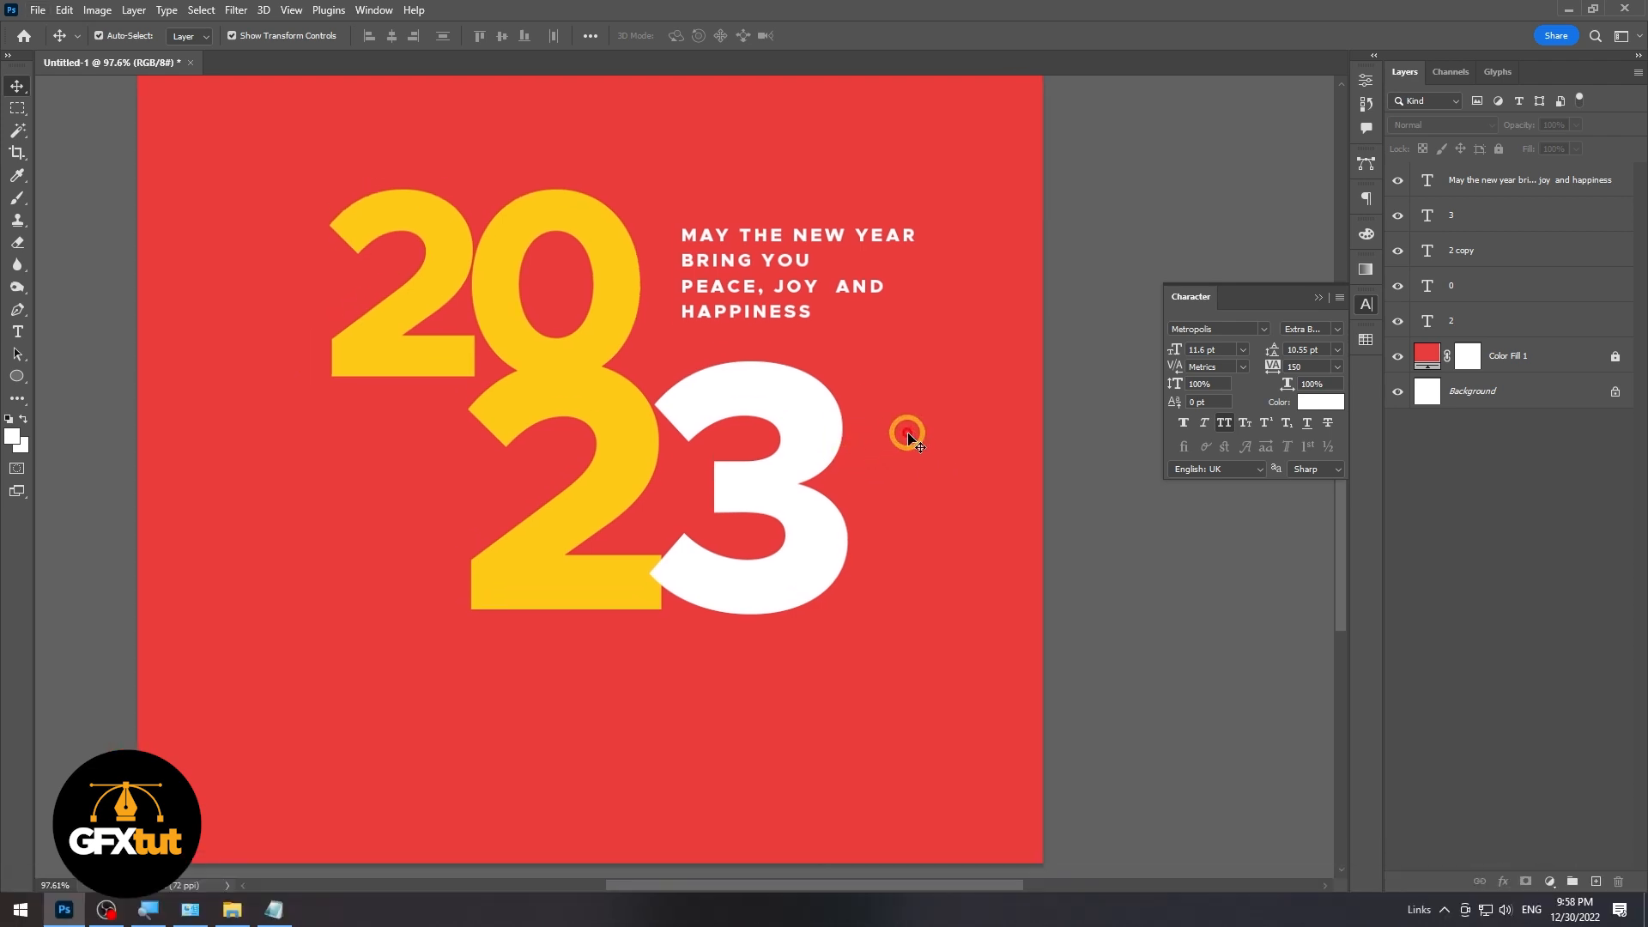
pyautogui.click(274, 910)
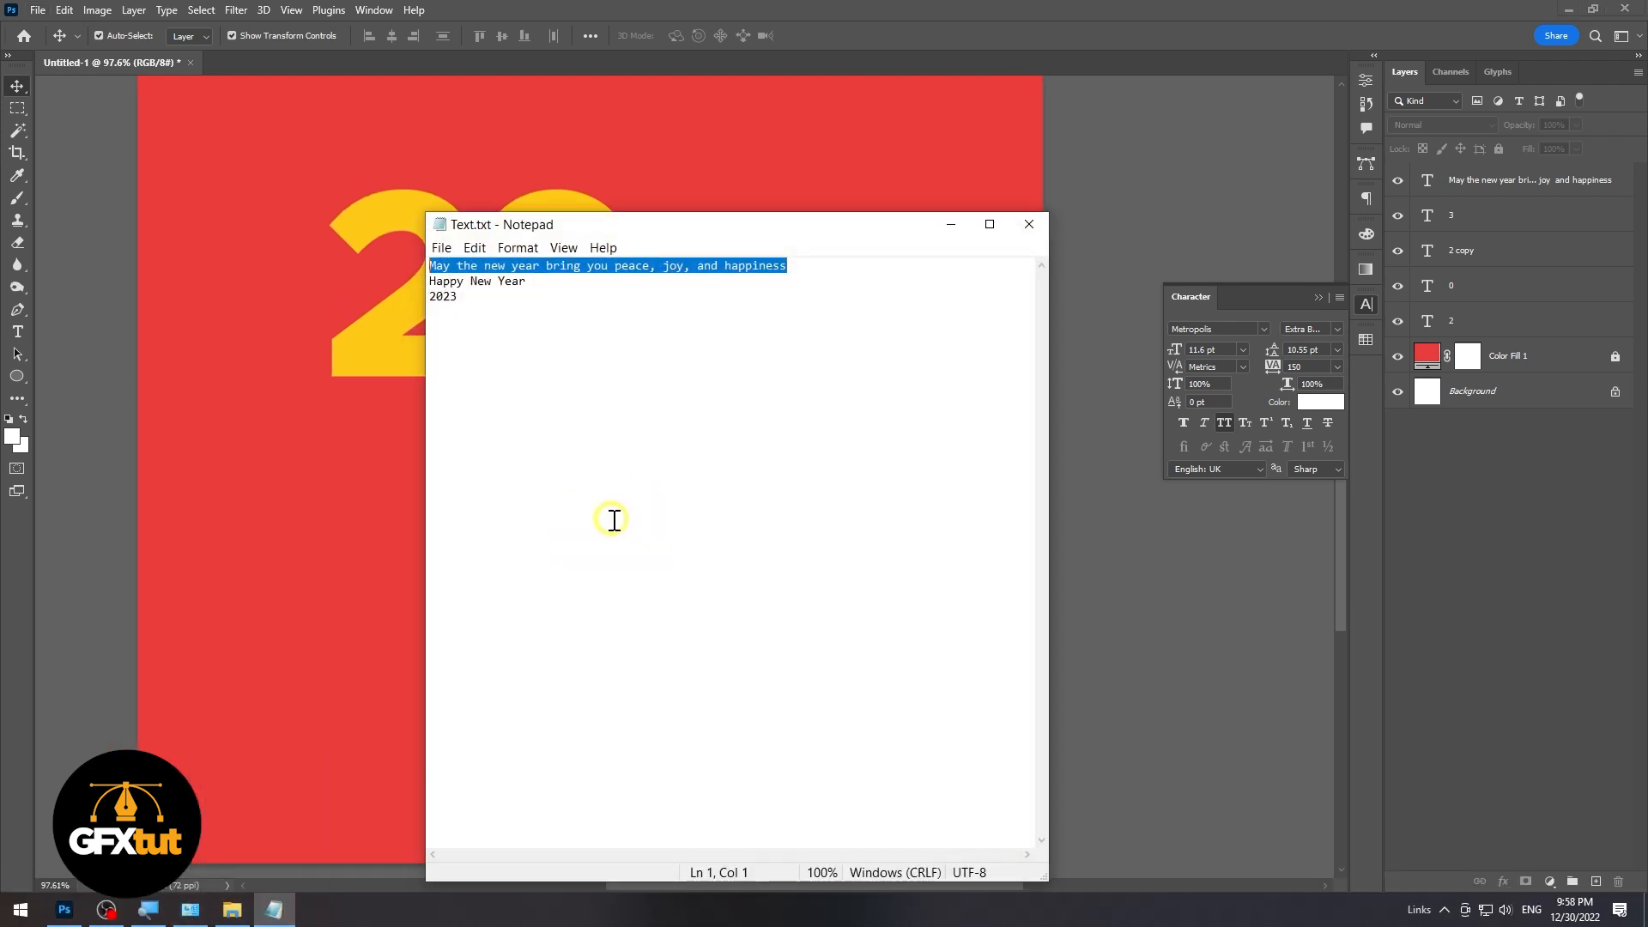
pyautogui.click(535, 300)
pyautogui.click(506, 284)
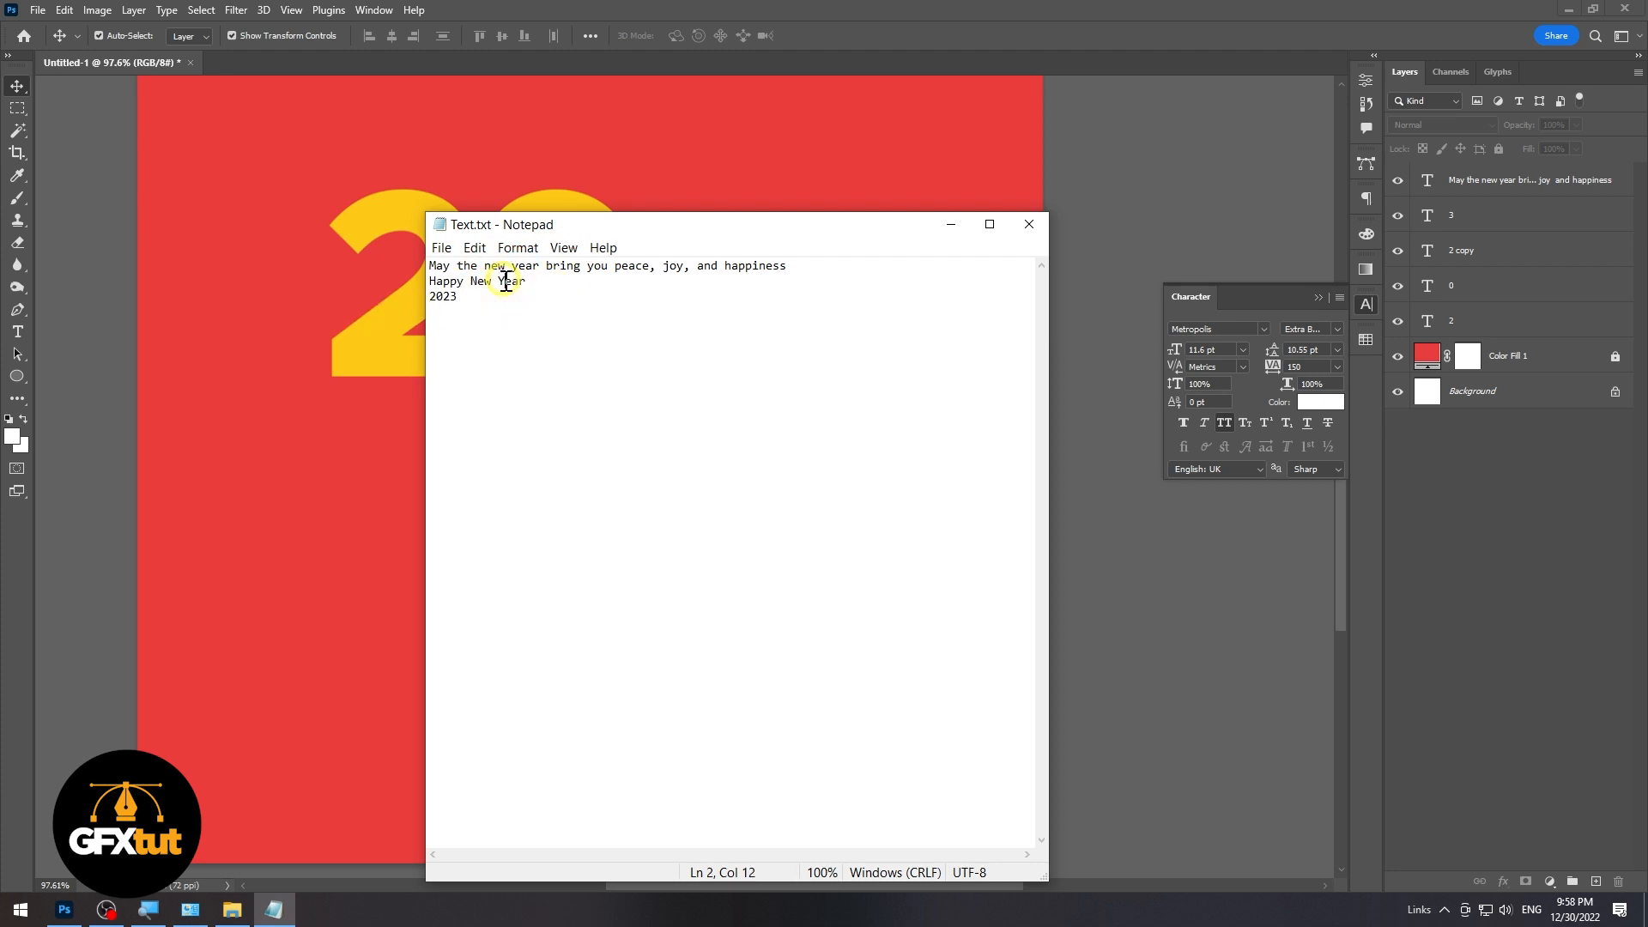
pyautogui.hotkey('shift', 'Home')
pyautogui.hotkey('ctrl', 'c')
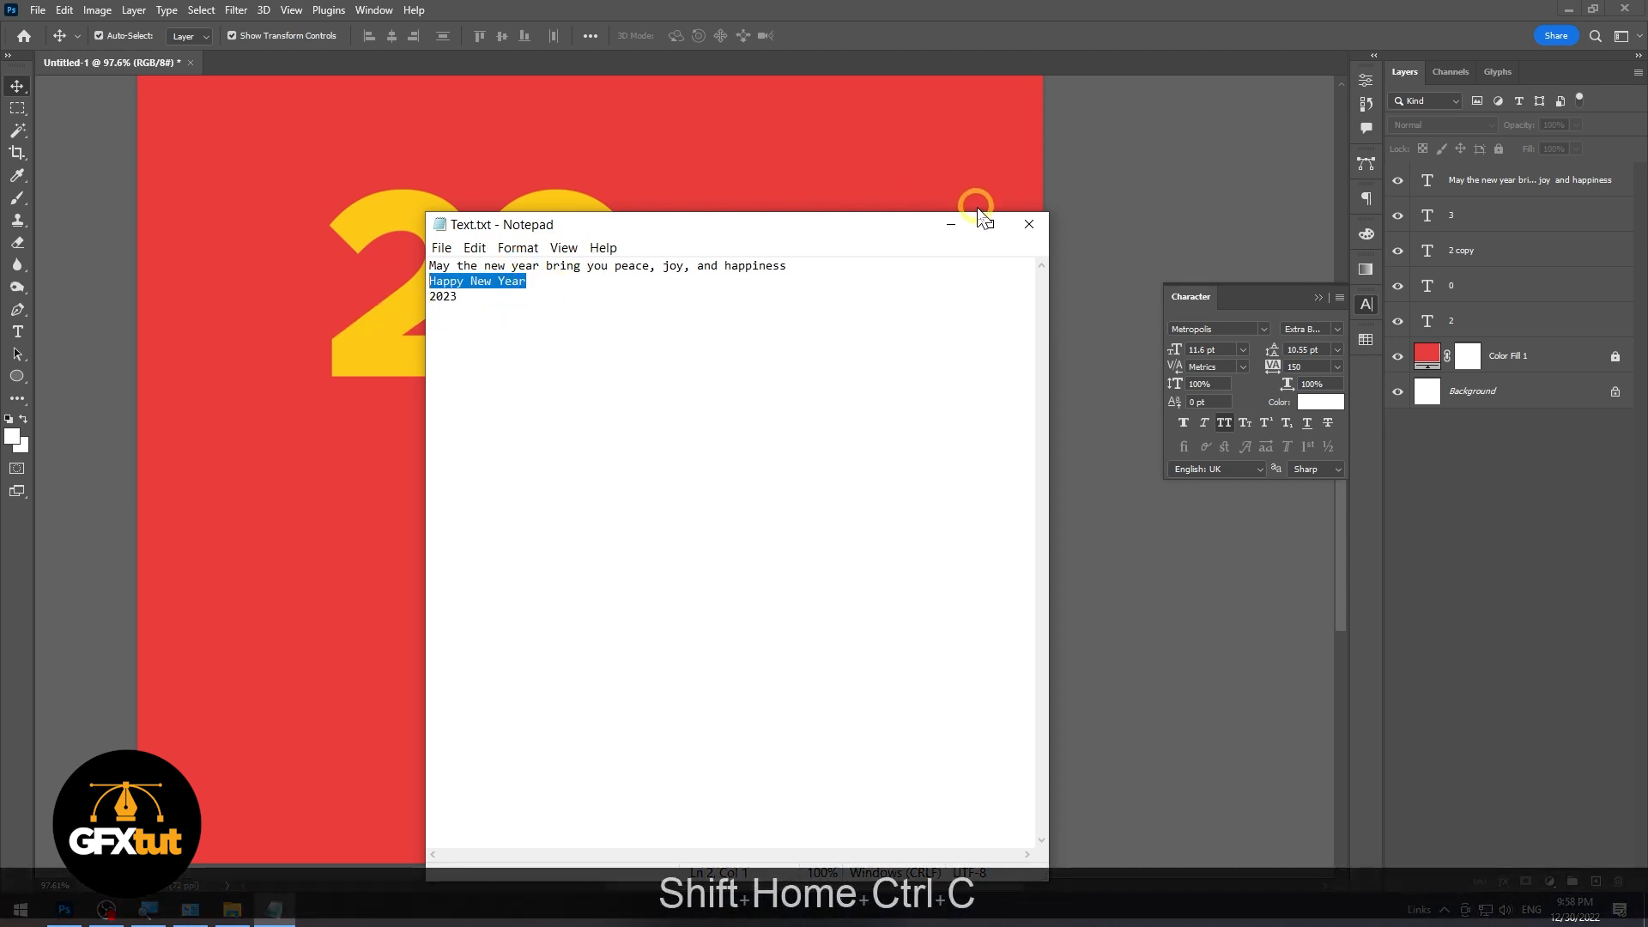
pyautogui.click(950, 227)
# - Paste the copied "Happy New Year" as a new white text layer to the left of the lower "2"
pyautogui.click(515, 484)
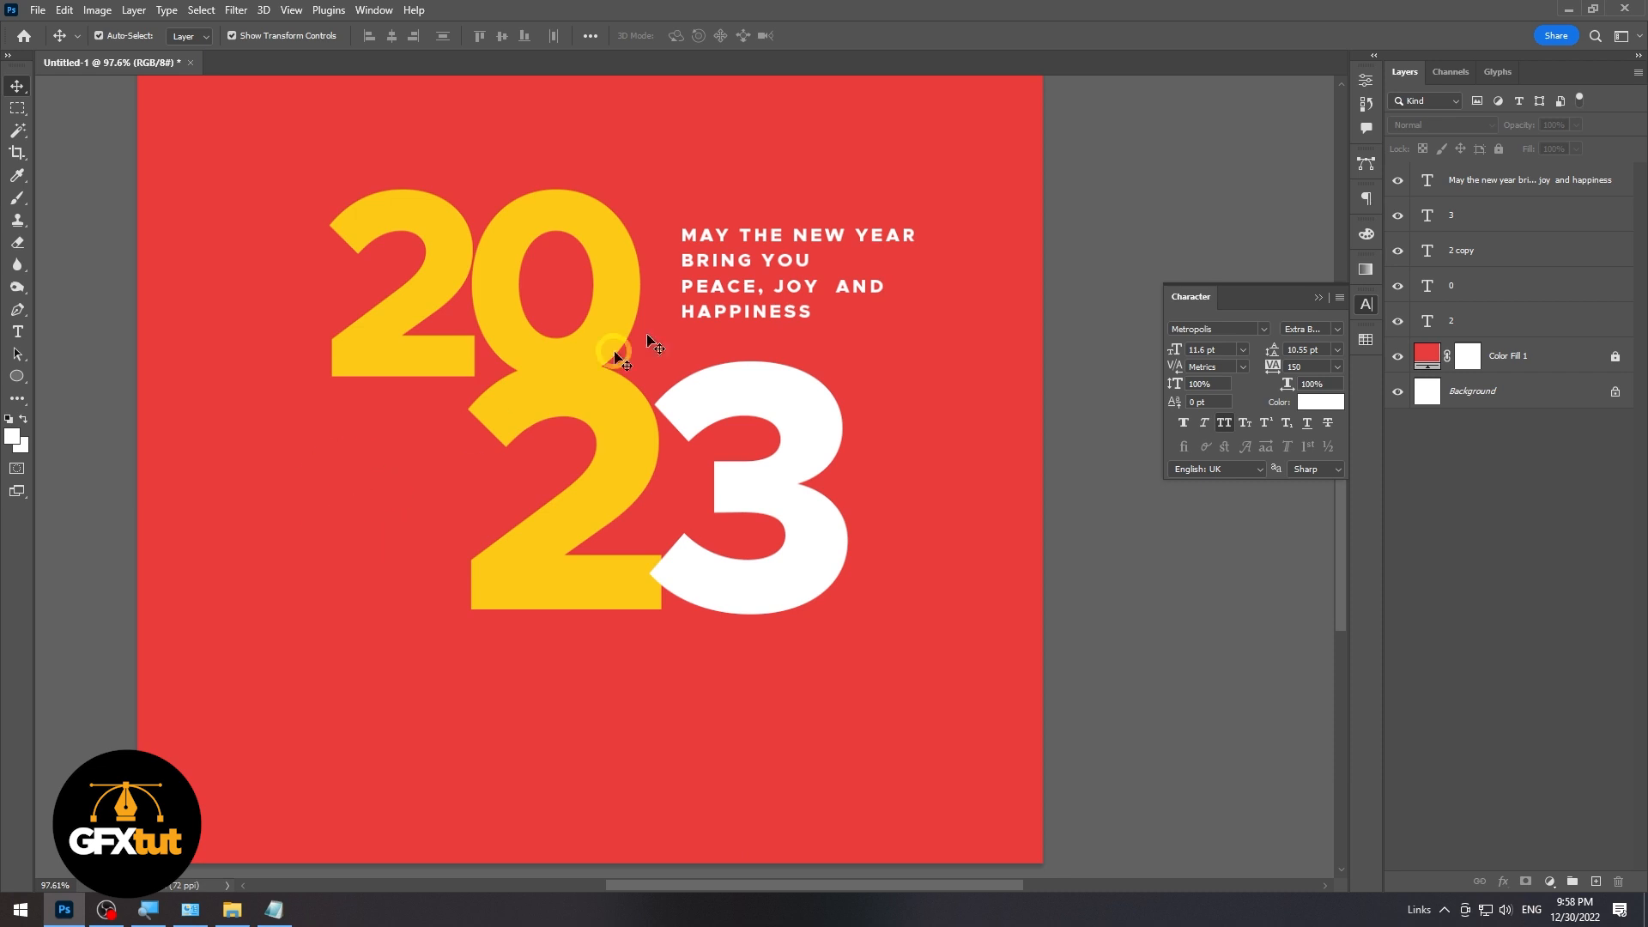
pyautogui.click(319, 478)
pyautogui.press('t')
pyautogui.click(350, 498)
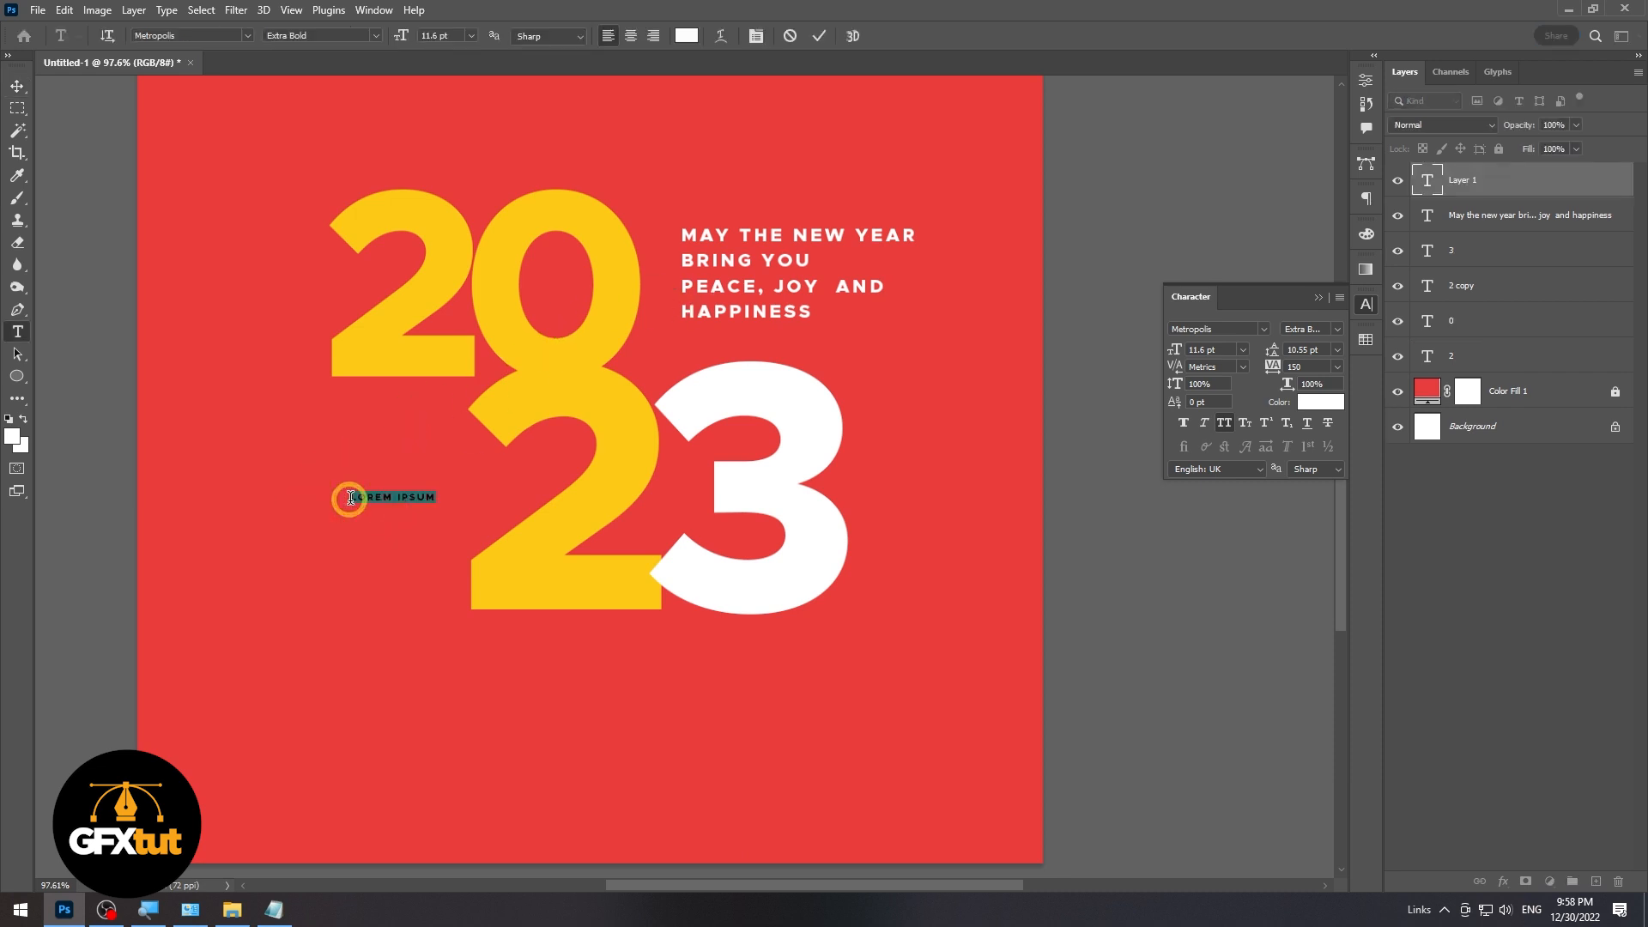
pyautogui.hotkey('ctrl', 'v')
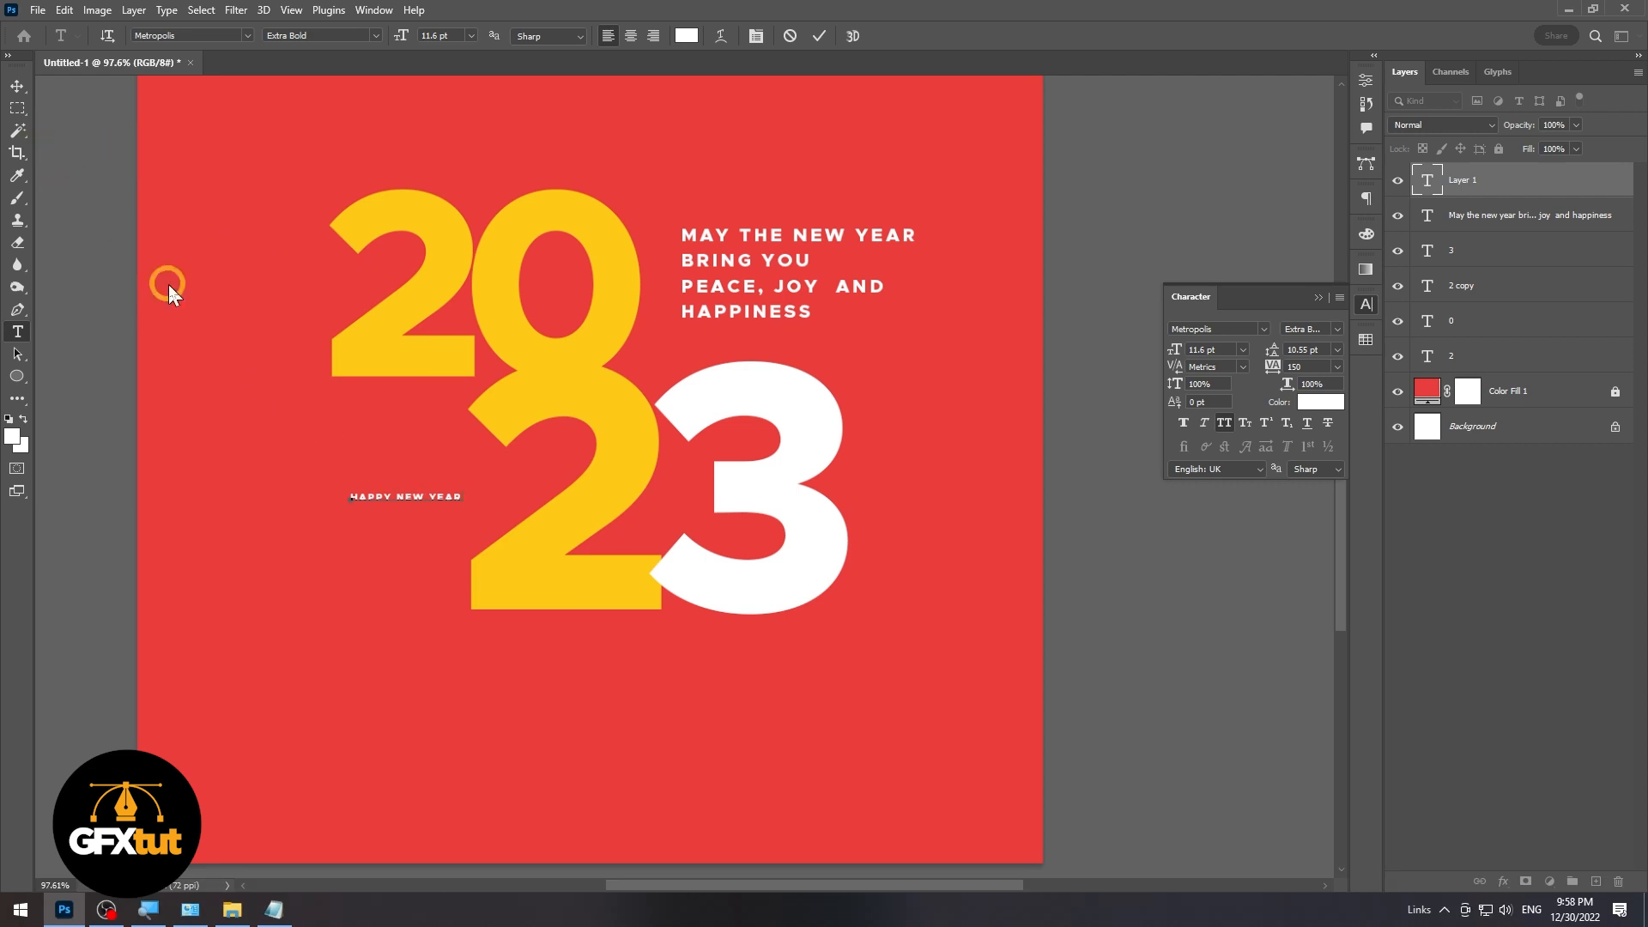
pyautogui.click(17, 86)
# - Scale the "Happy New Year" text up to about 33.4 pt, extending across the lower "2"
pyautogui.moveTo(460, 497); pyautogui.dragTo(574, 495)
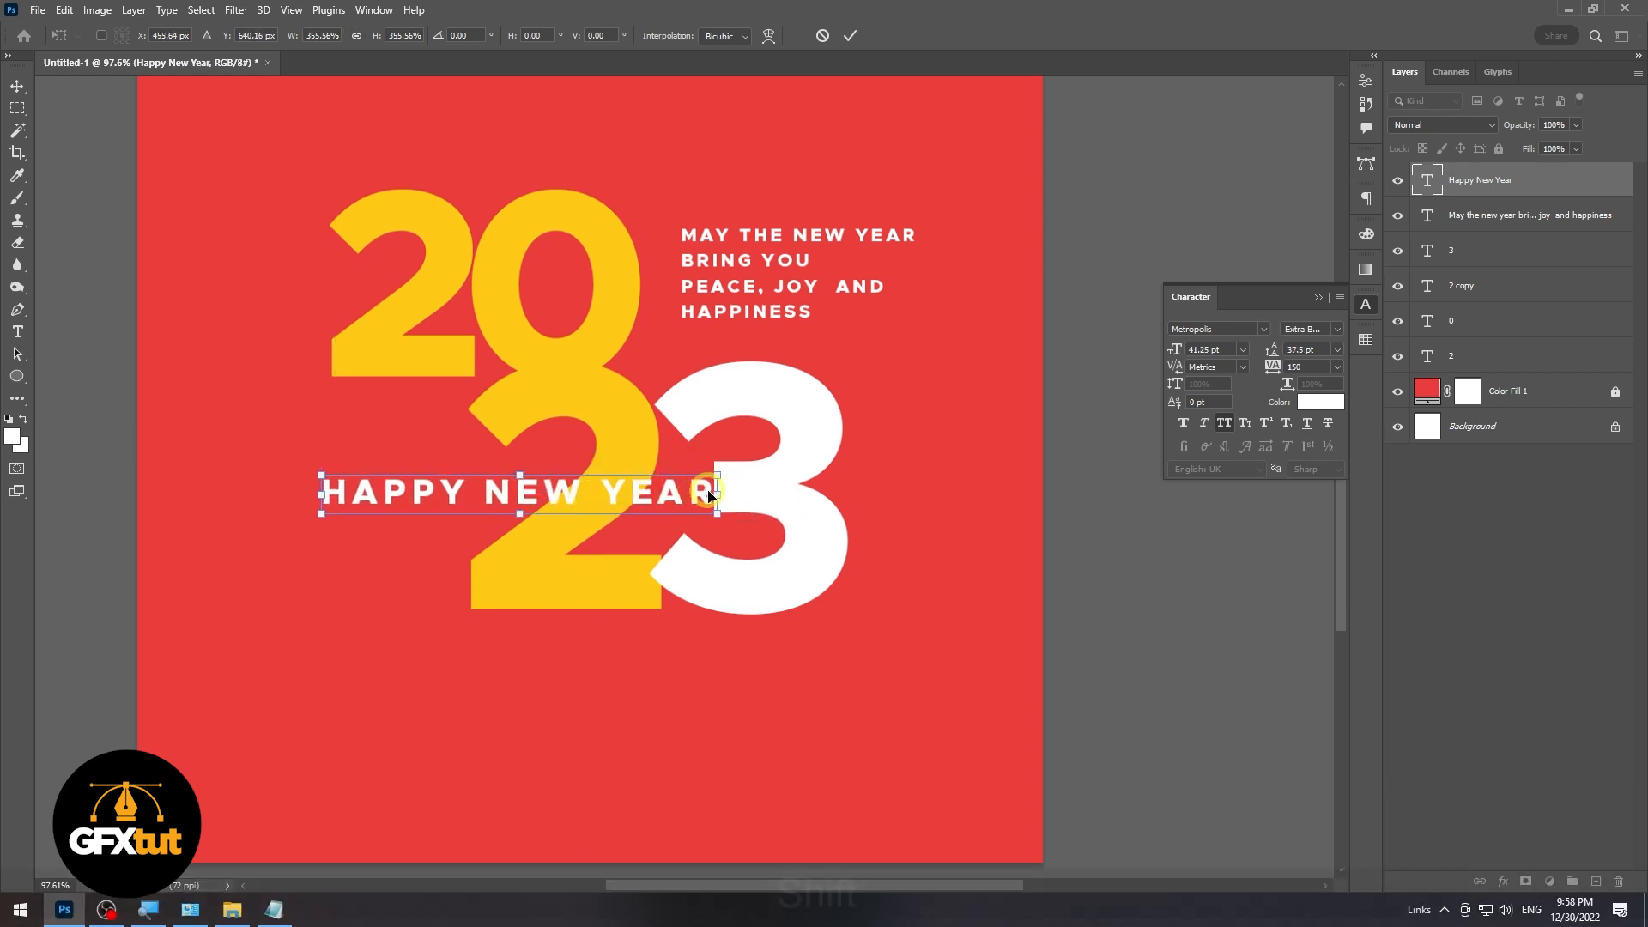
pyautogui.moveTo(717, 494); pyautogui.dragTo(595, 486)
pyautogui.doubleClick(592, 496)
# - Turn off All Caps for the whole "Happy New Year" text
pyautogui.press('t')
pyautogui.click(595, 485)
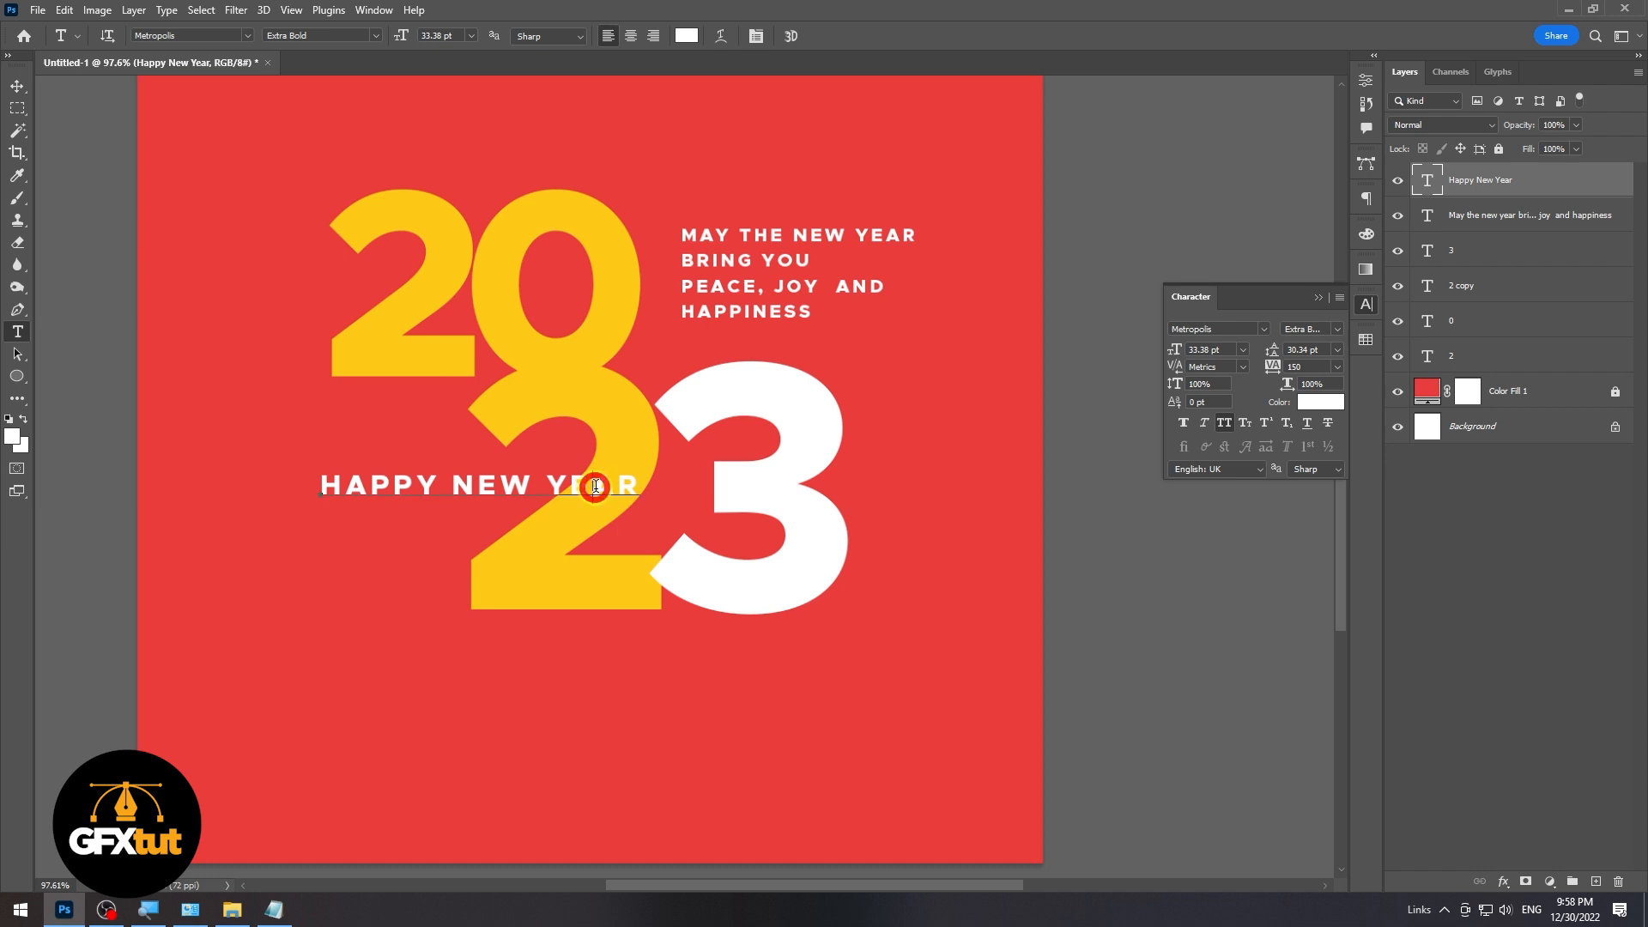
pyautogui.hotkey('ctrl', 'a')
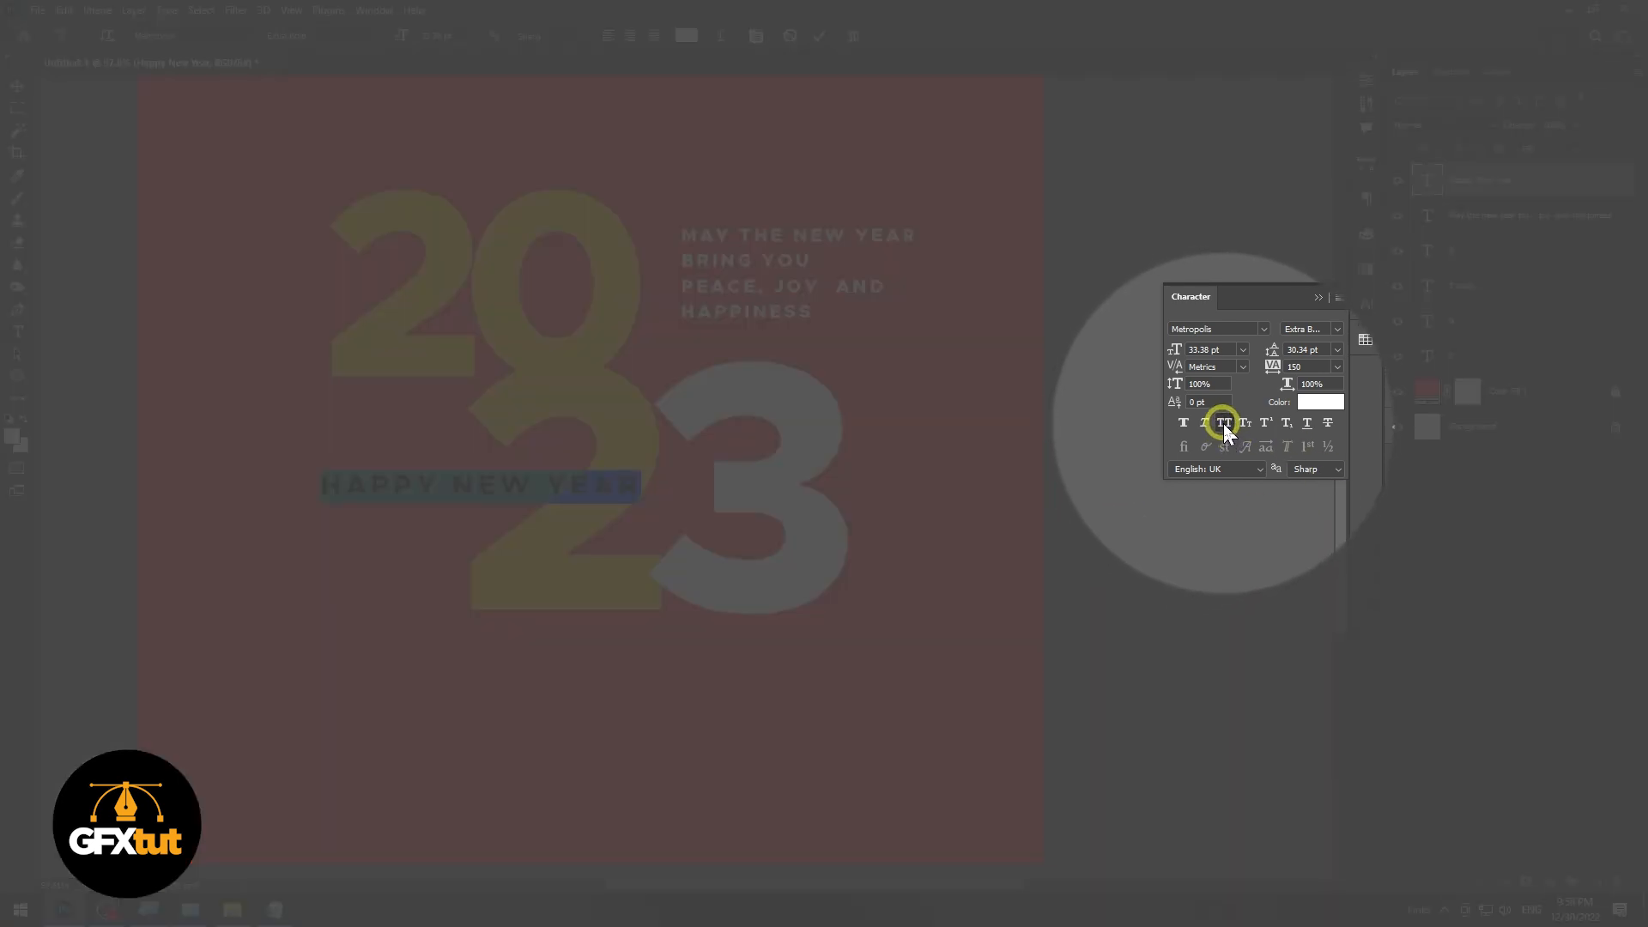
pyautogui.hotkey('ctrl', 'shift', 'k')
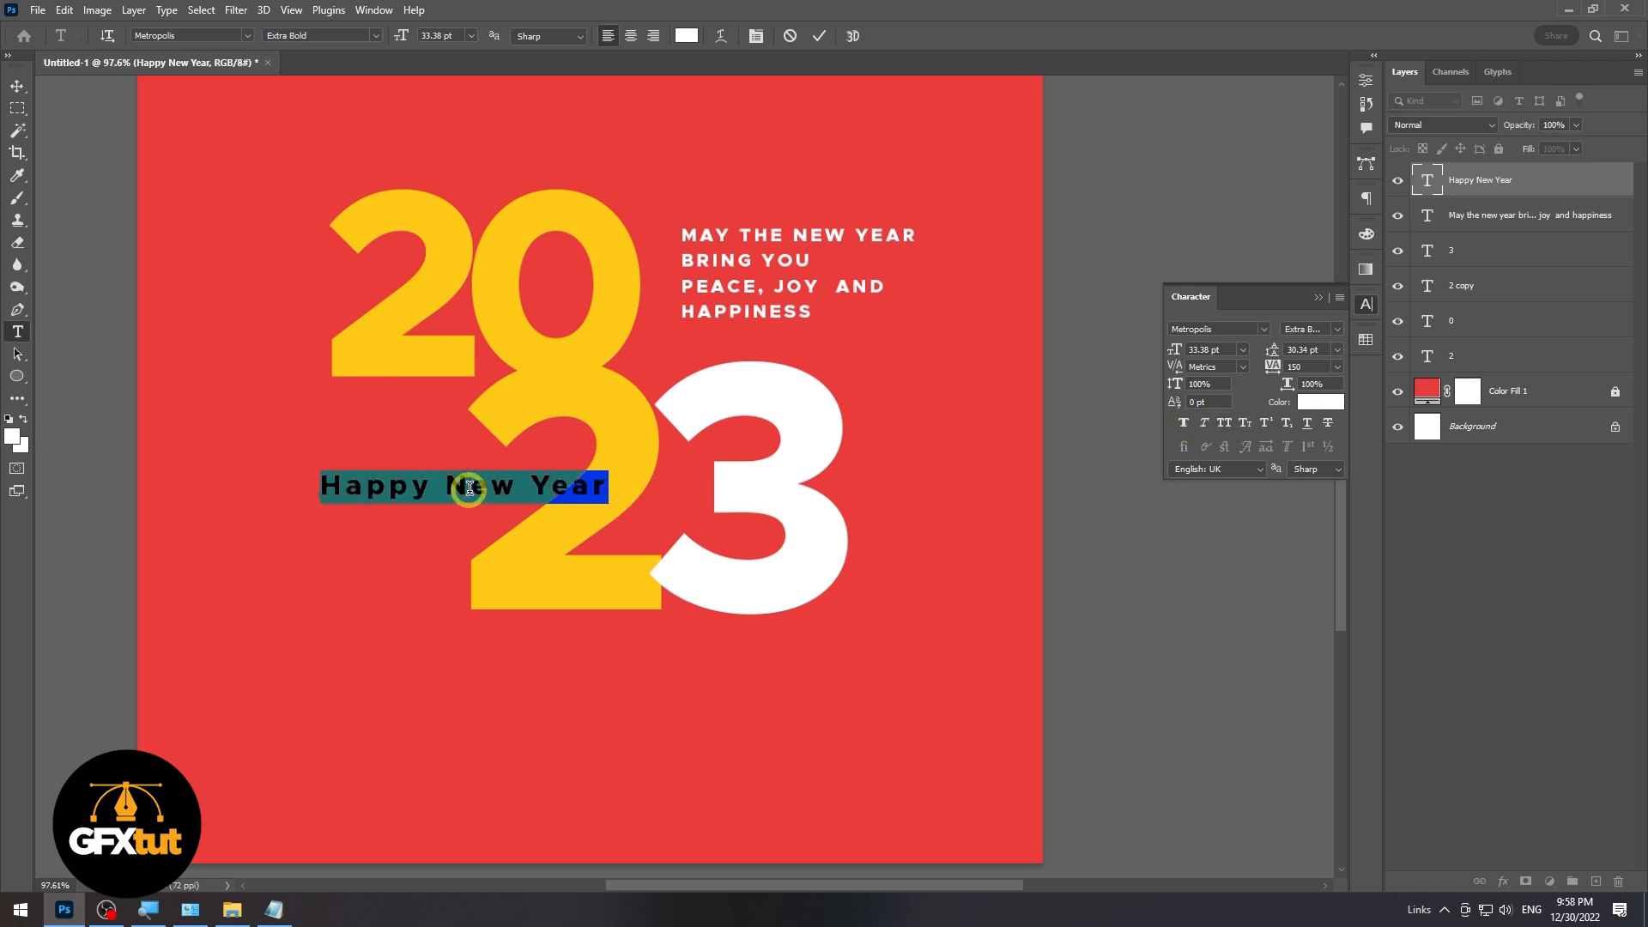
# - Change the font of the "Happy New Year" text to Jelytta Regular
pyautogui.click(470, 489)
pyautogui.hotkey('ctrl', 'a')
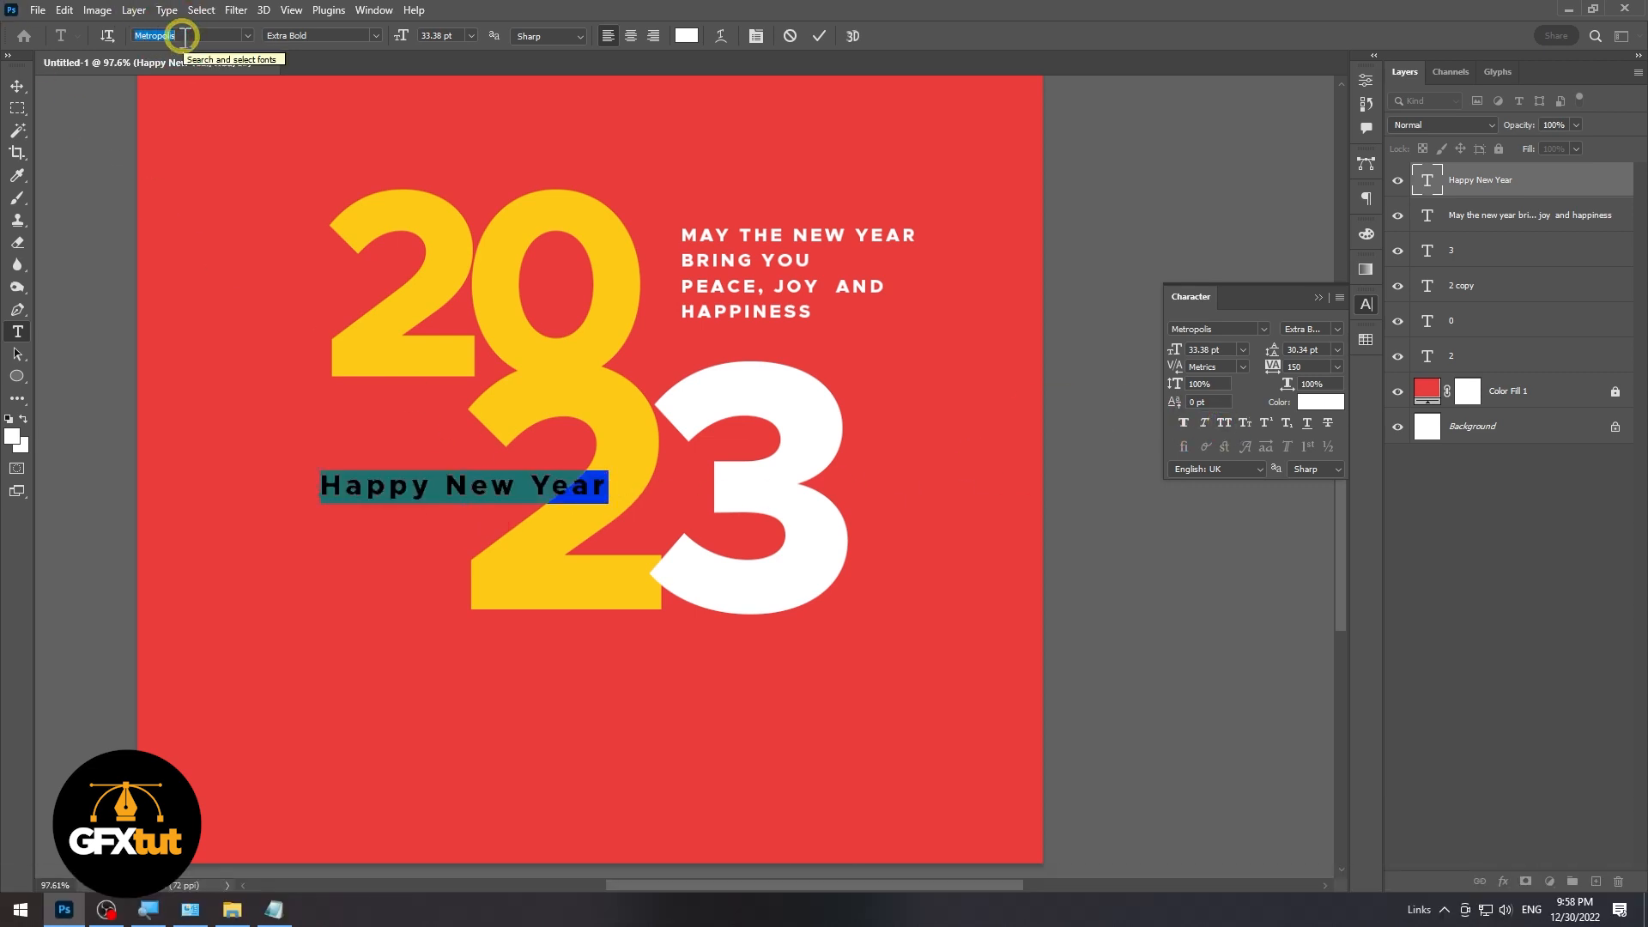
pyautogui.write('jely')
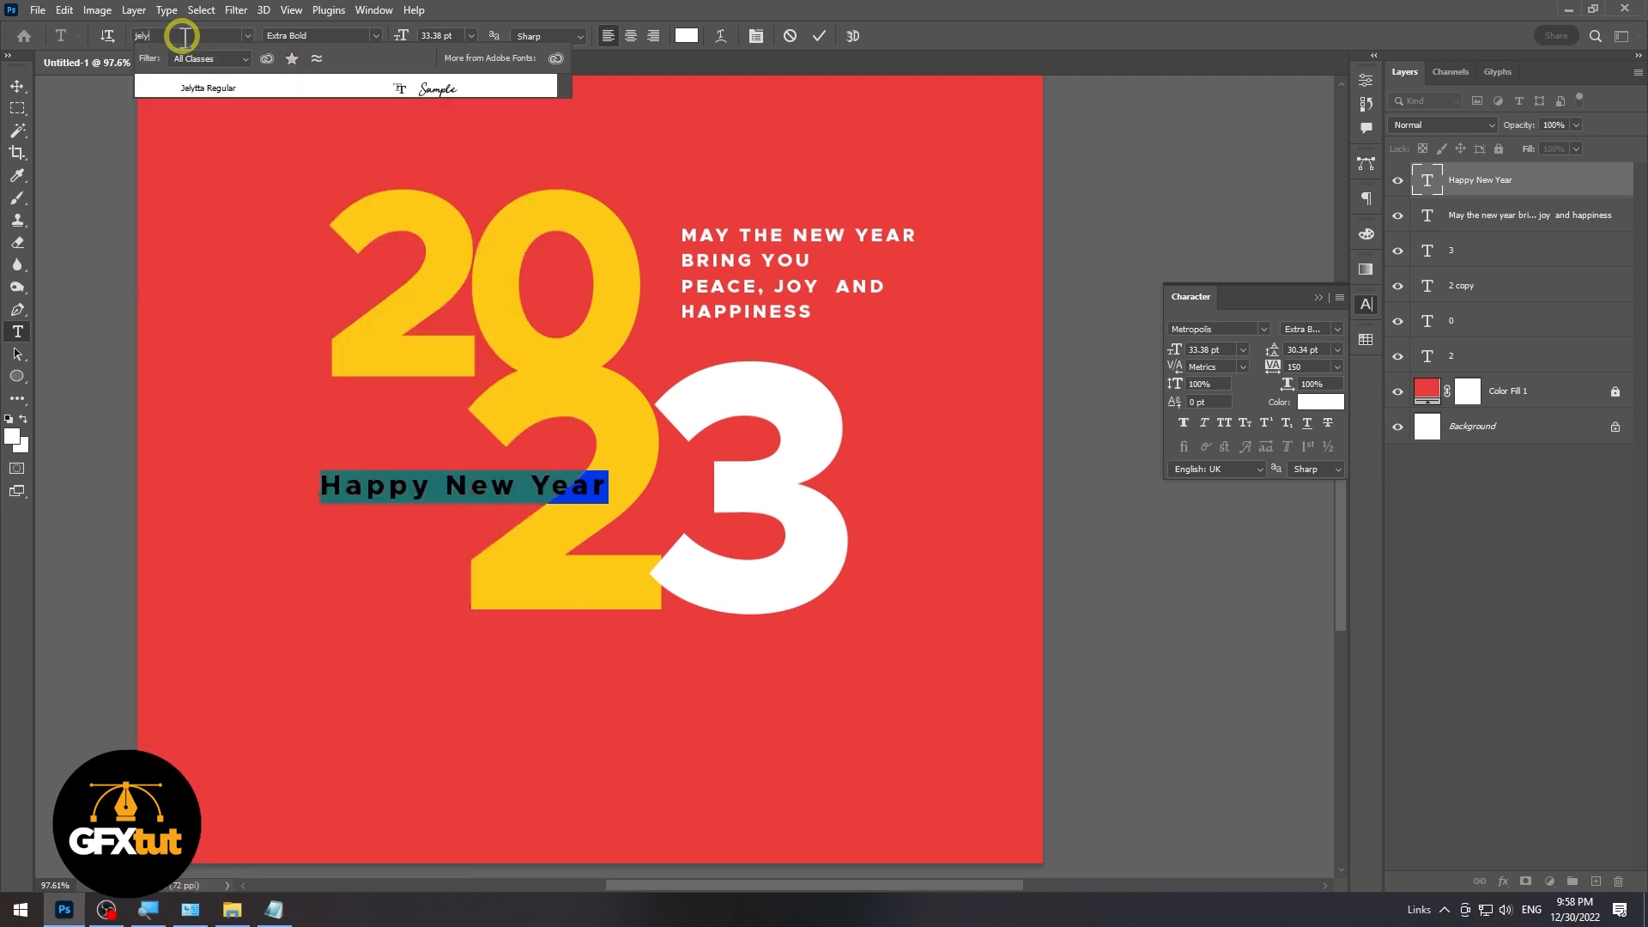
pyautogui.click(347, 86)
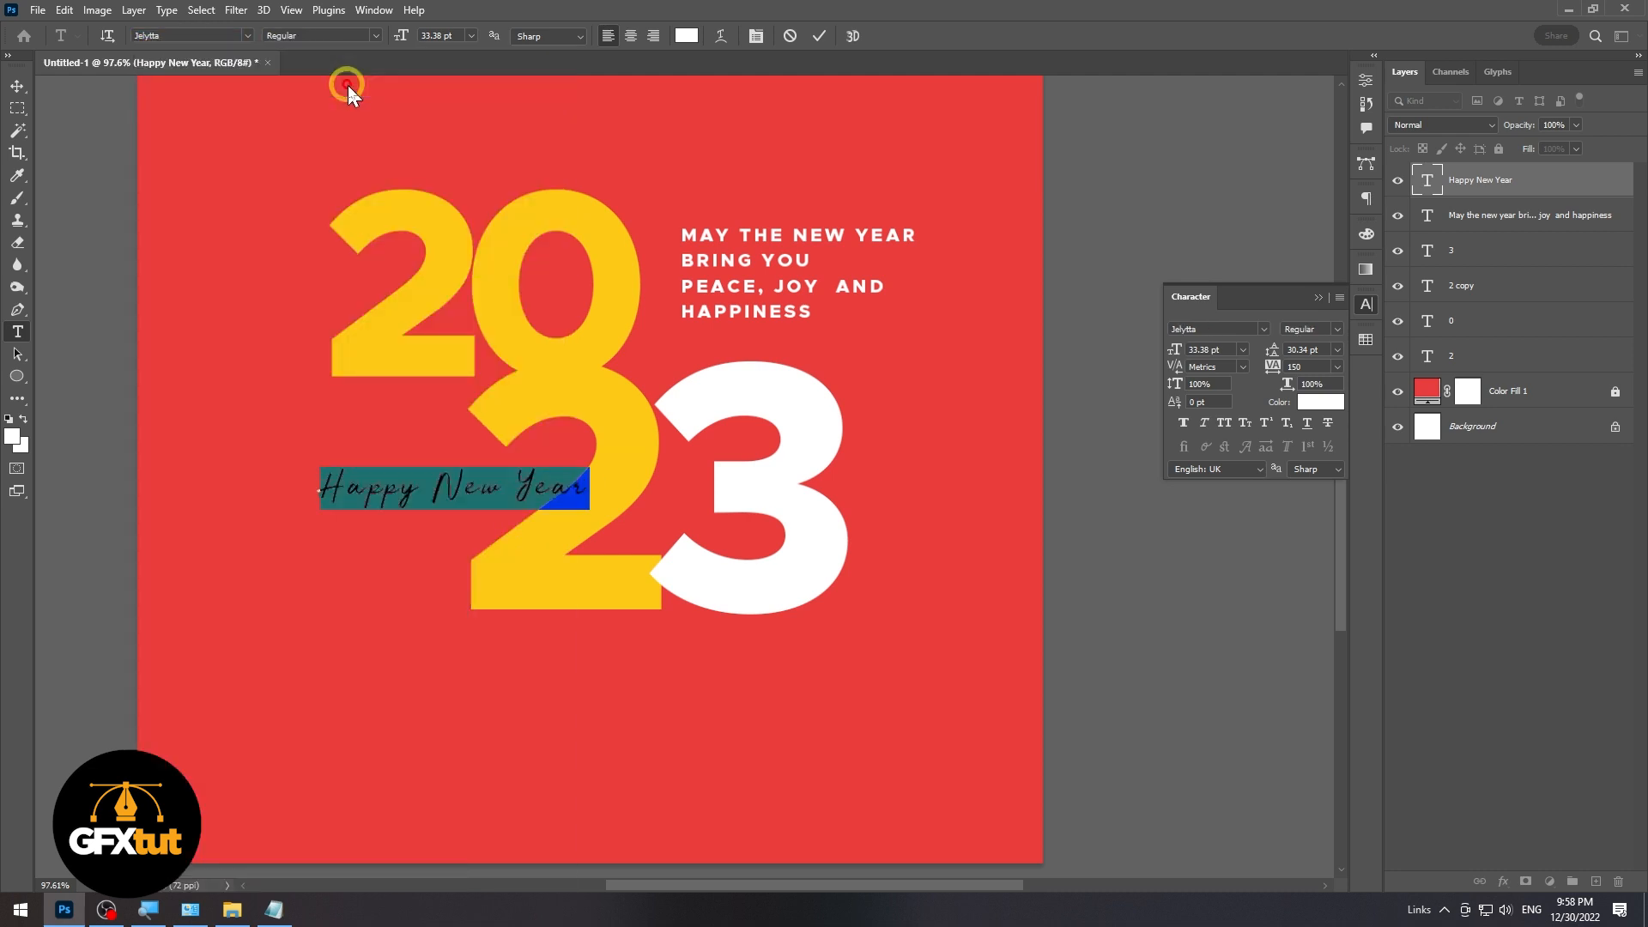
pyautogui.click(17, 87)
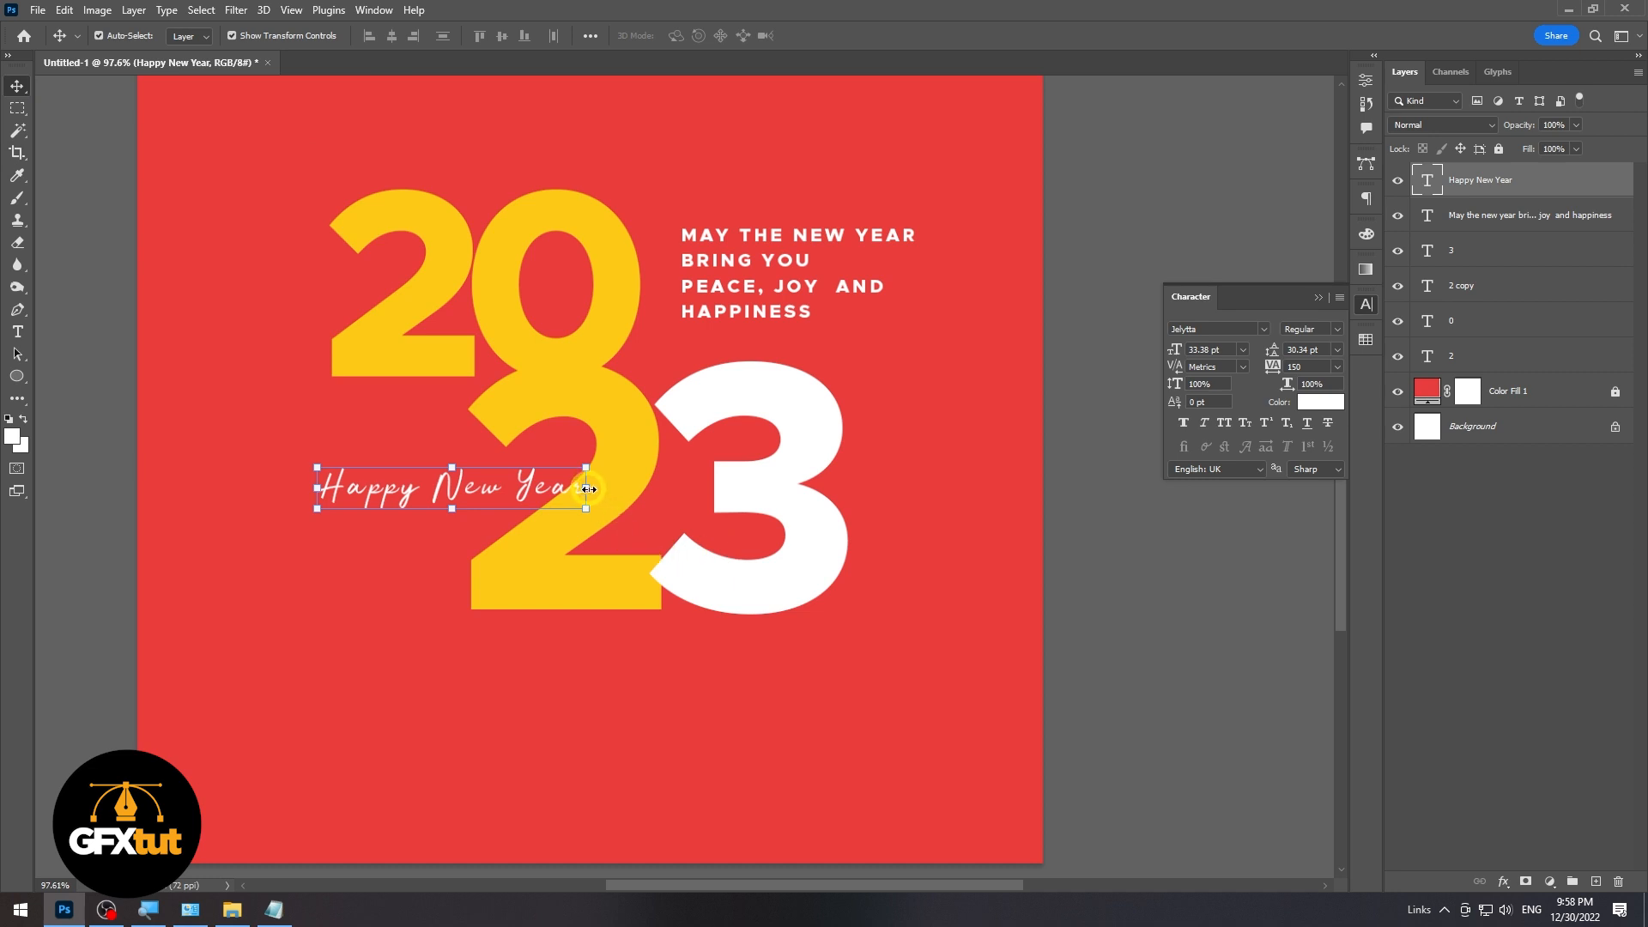
# - Enlarge the script "Happy New Year" text to about 39.9 pt and set its tracking to 0
pyautogui.moveTo(589, 489); pyautogui.dragTo(641, 487)
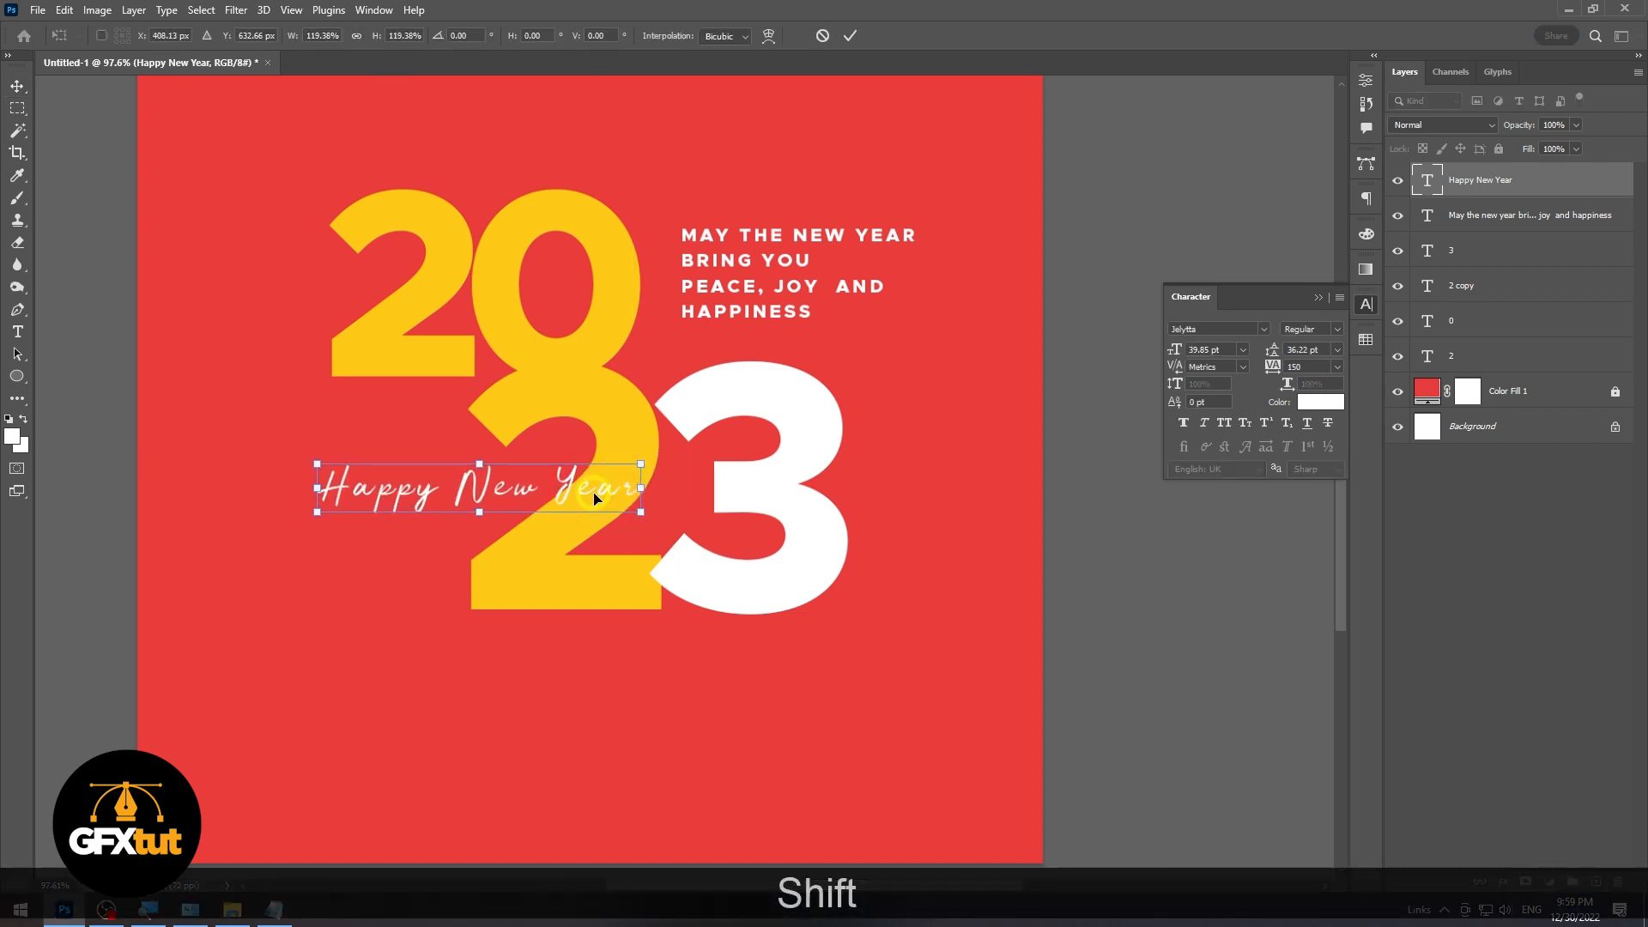
pyautogui.press('Return')
pyautogui.press('t')
pyautogui.click(449, 490)
pyautogui.hotkey('ctrl', 'a')
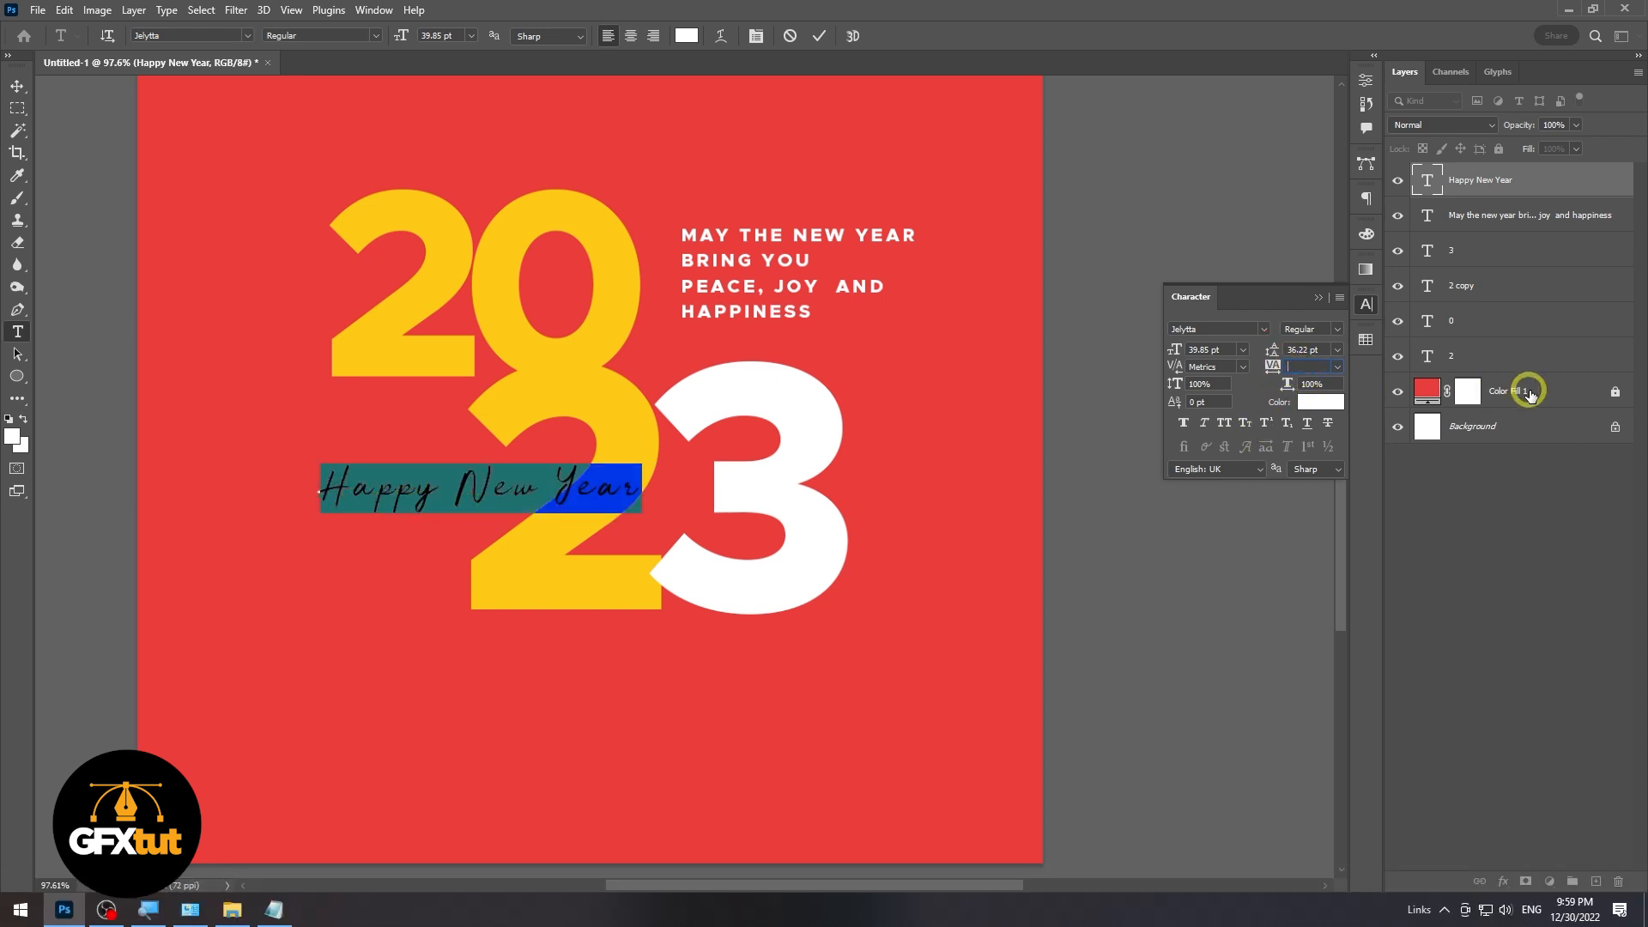
pyautogui.press('Return')
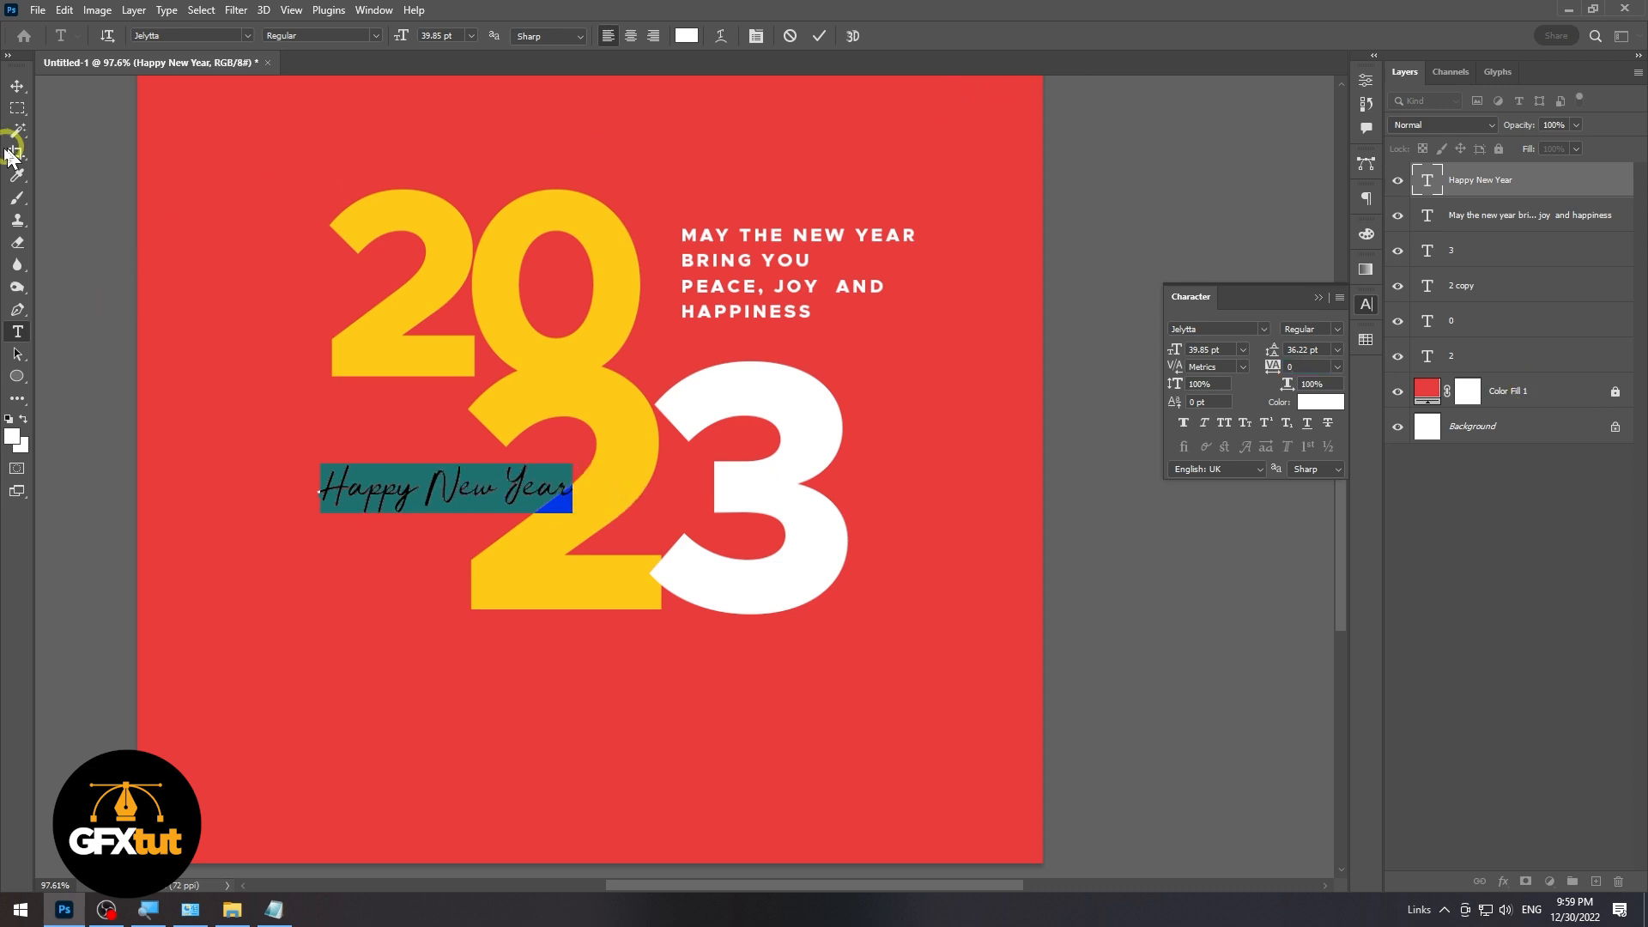
# - Scale the script "Happy New Year" text up to about 118%, bringing it to about 47.2 pt
pyautogui.click(17, 85)
pyautogui.moveTo(571, 488); pyautogui.dragTo(622, 488)
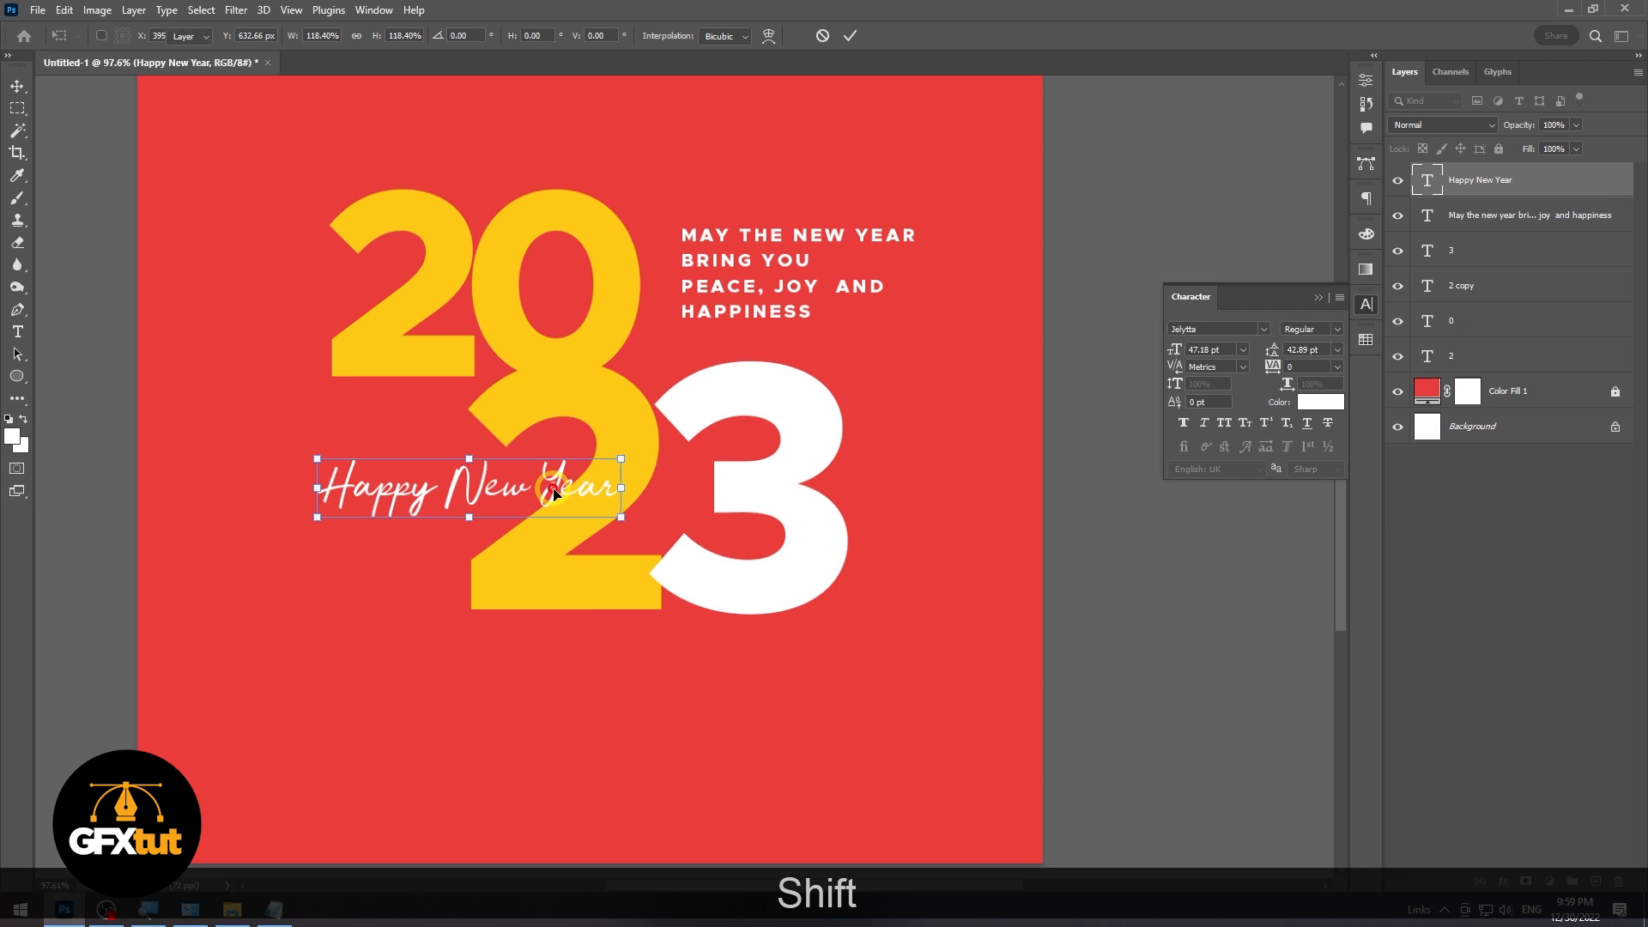
pyautogui.doubleClick(557, 487)
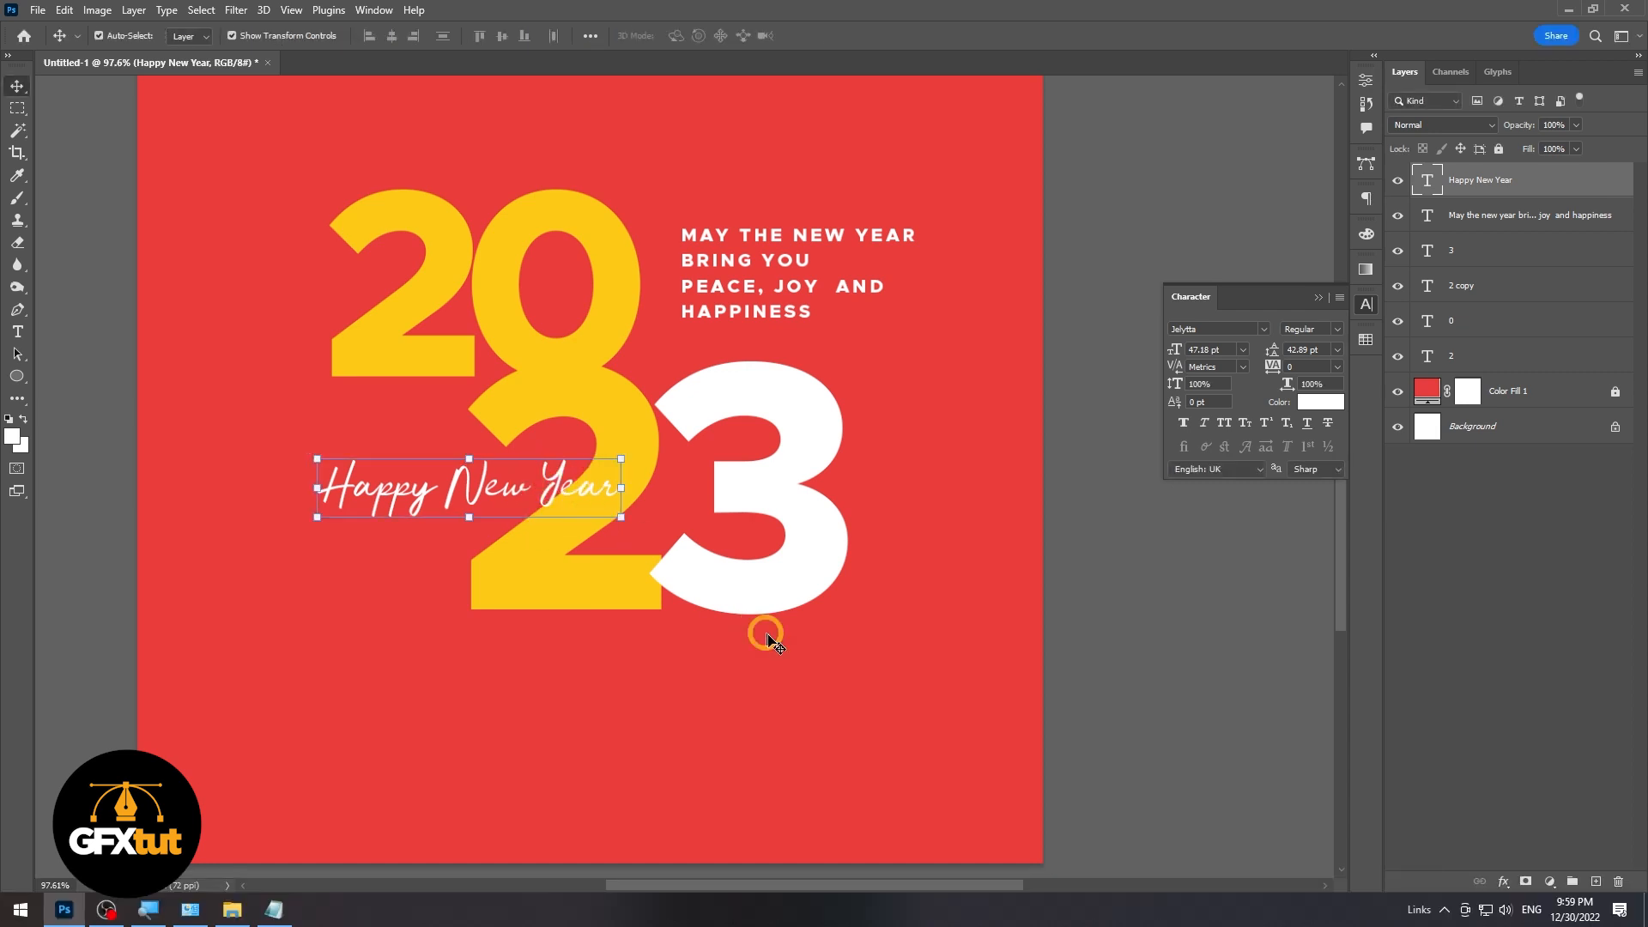
pyautogui.click(802, 686)
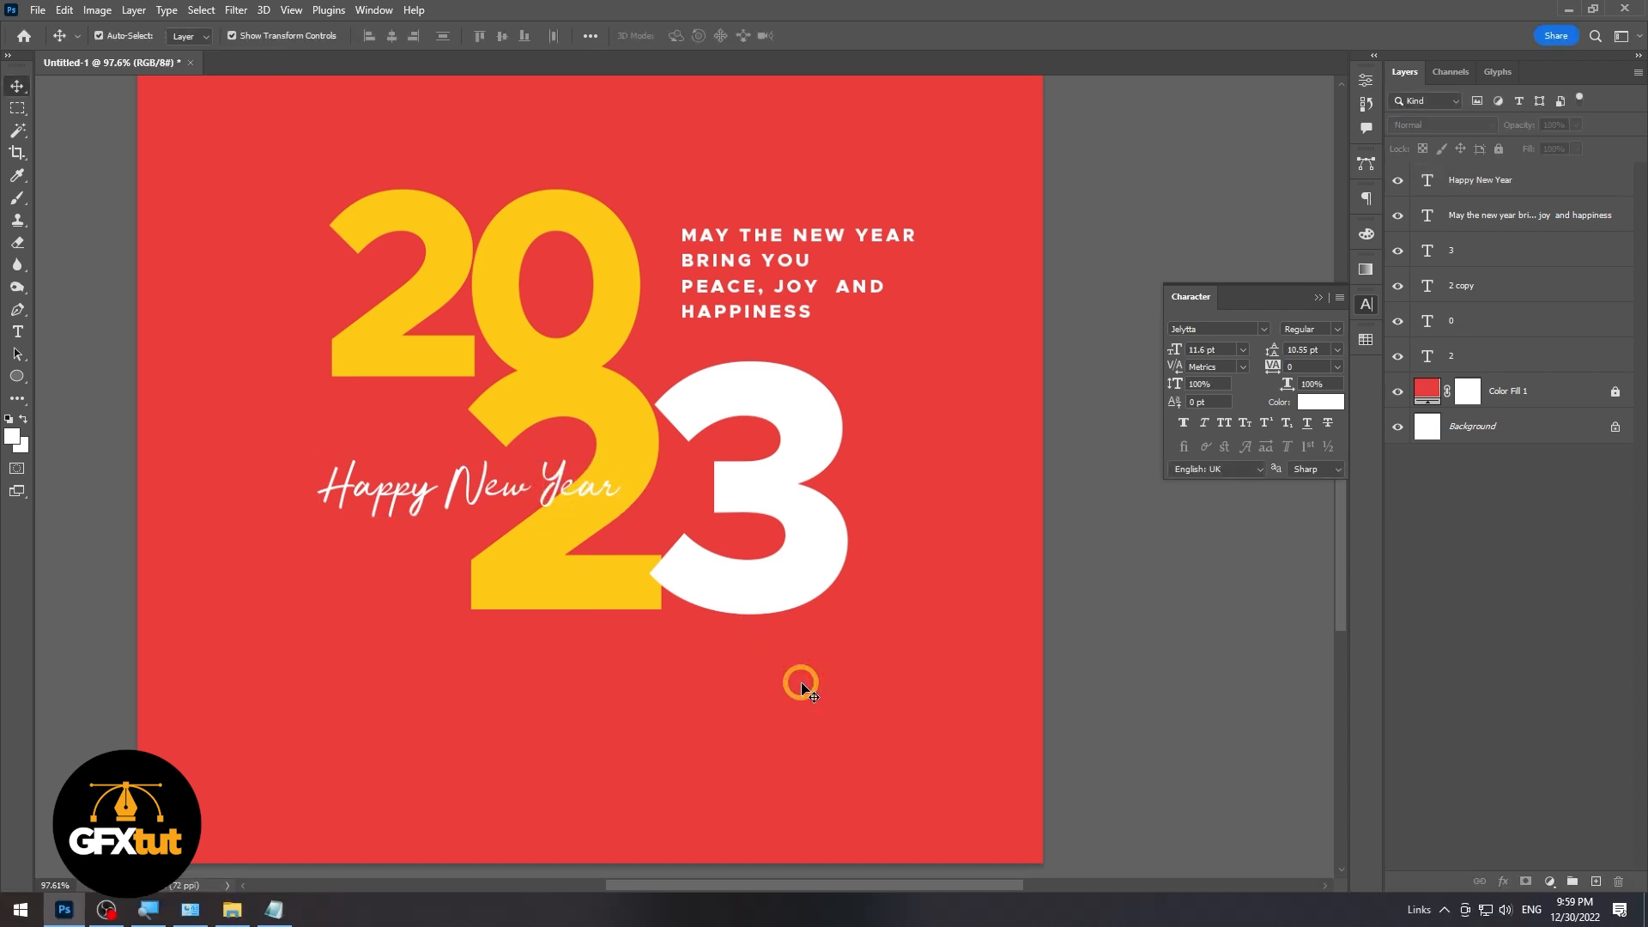
# - Set the opacity of the three yellow digits, both "2"s and the "0", to 75%
pyautogui.click(622, 415)
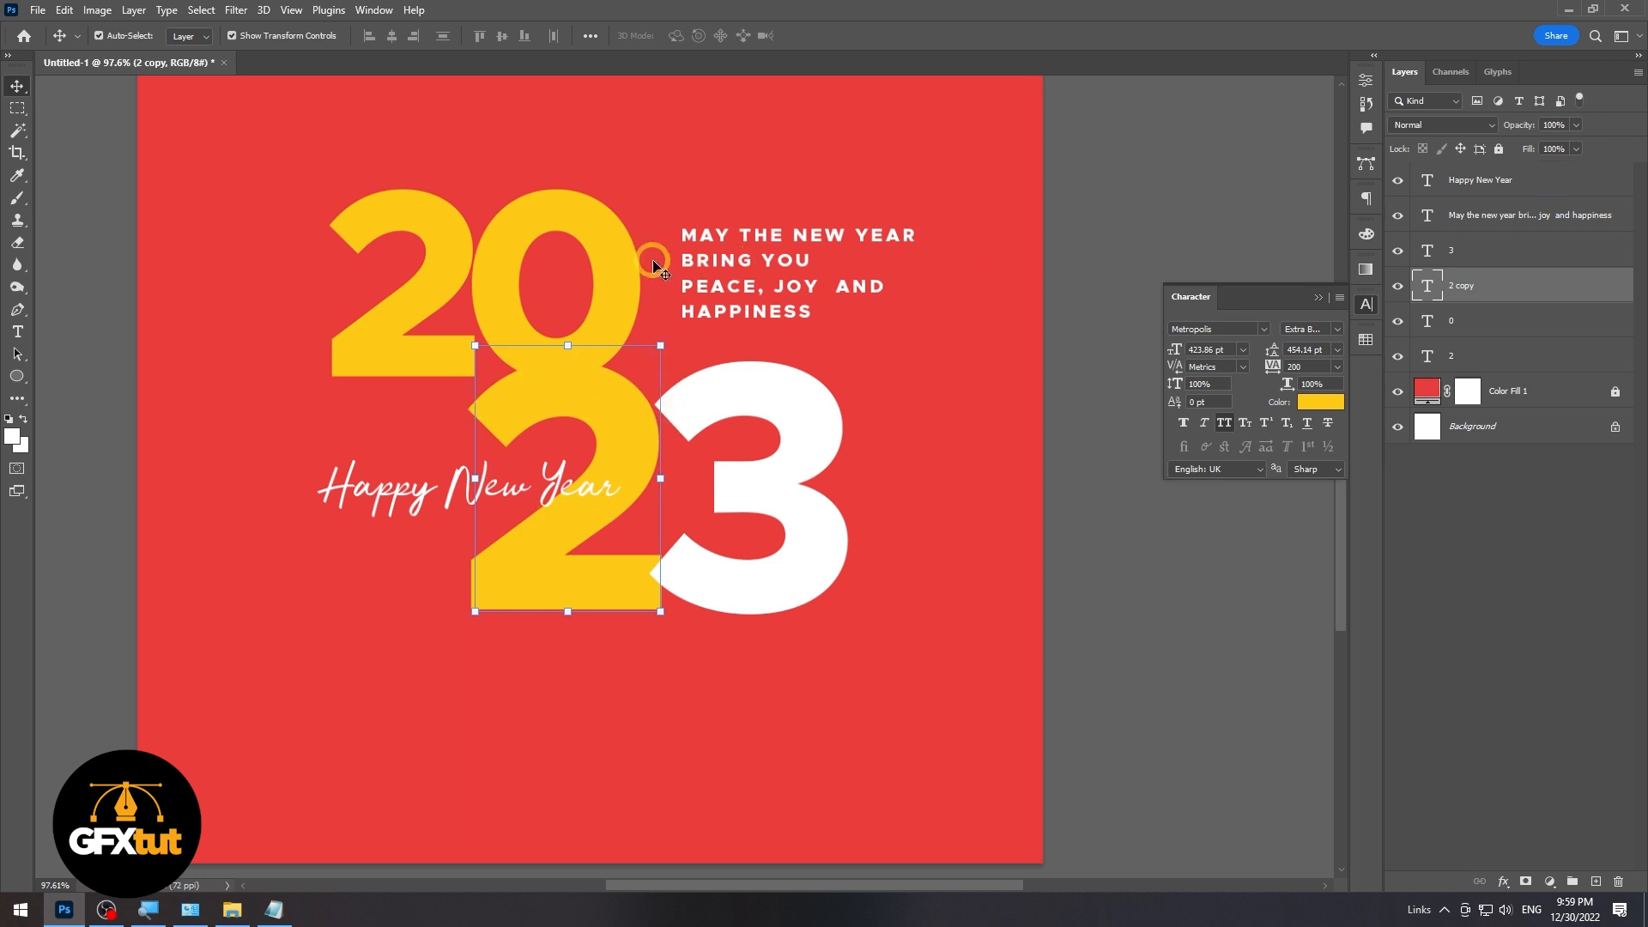
pyautogui.keyDown('shift'); pyautogui.click(497, 214); pyautogui.keyUp('shift')
pyautogui.keyDown('shift'); pyautogui.click(411, 209); pyautogui.keyUp('shift')
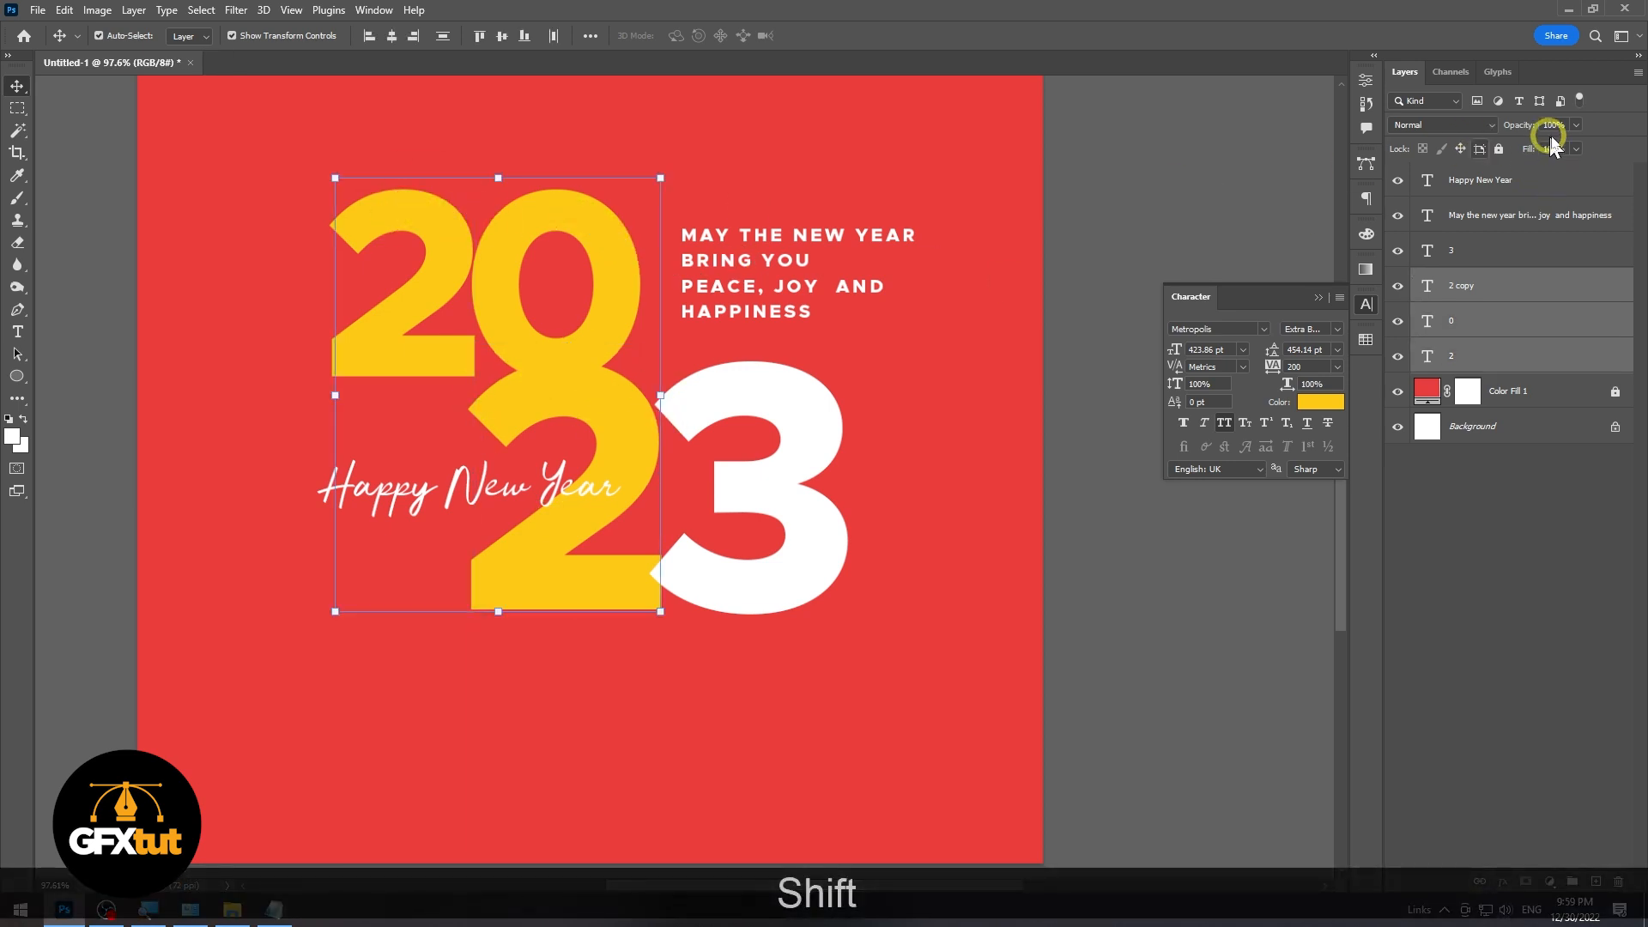
pyautogui.write('75')
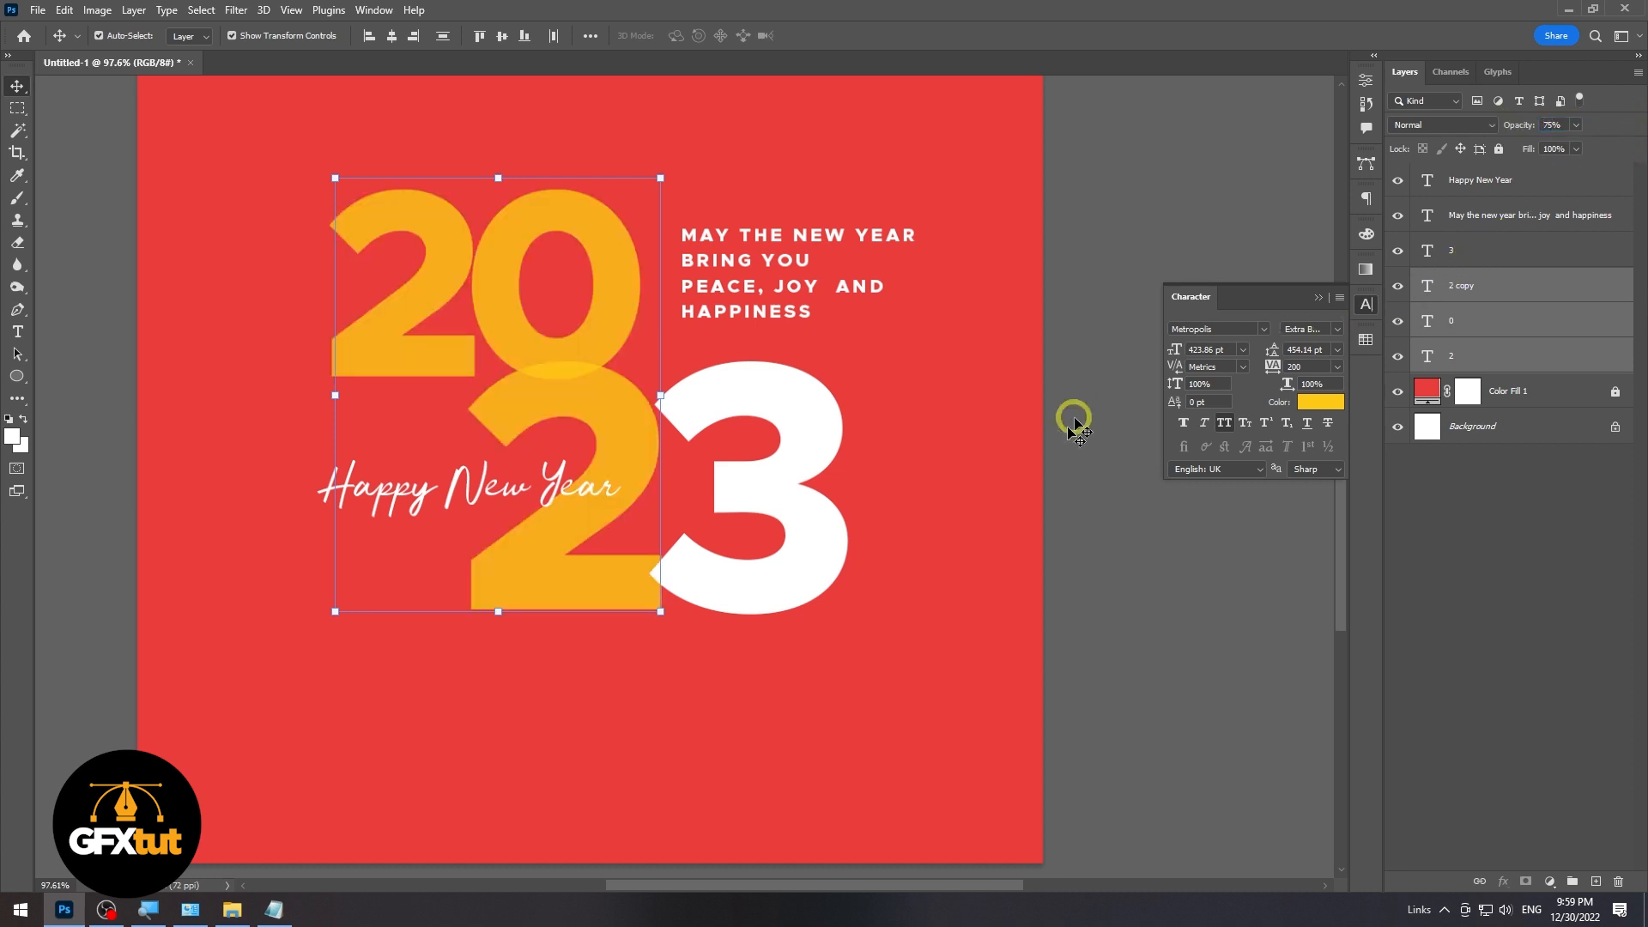
pyautogui.click(1118, 524)
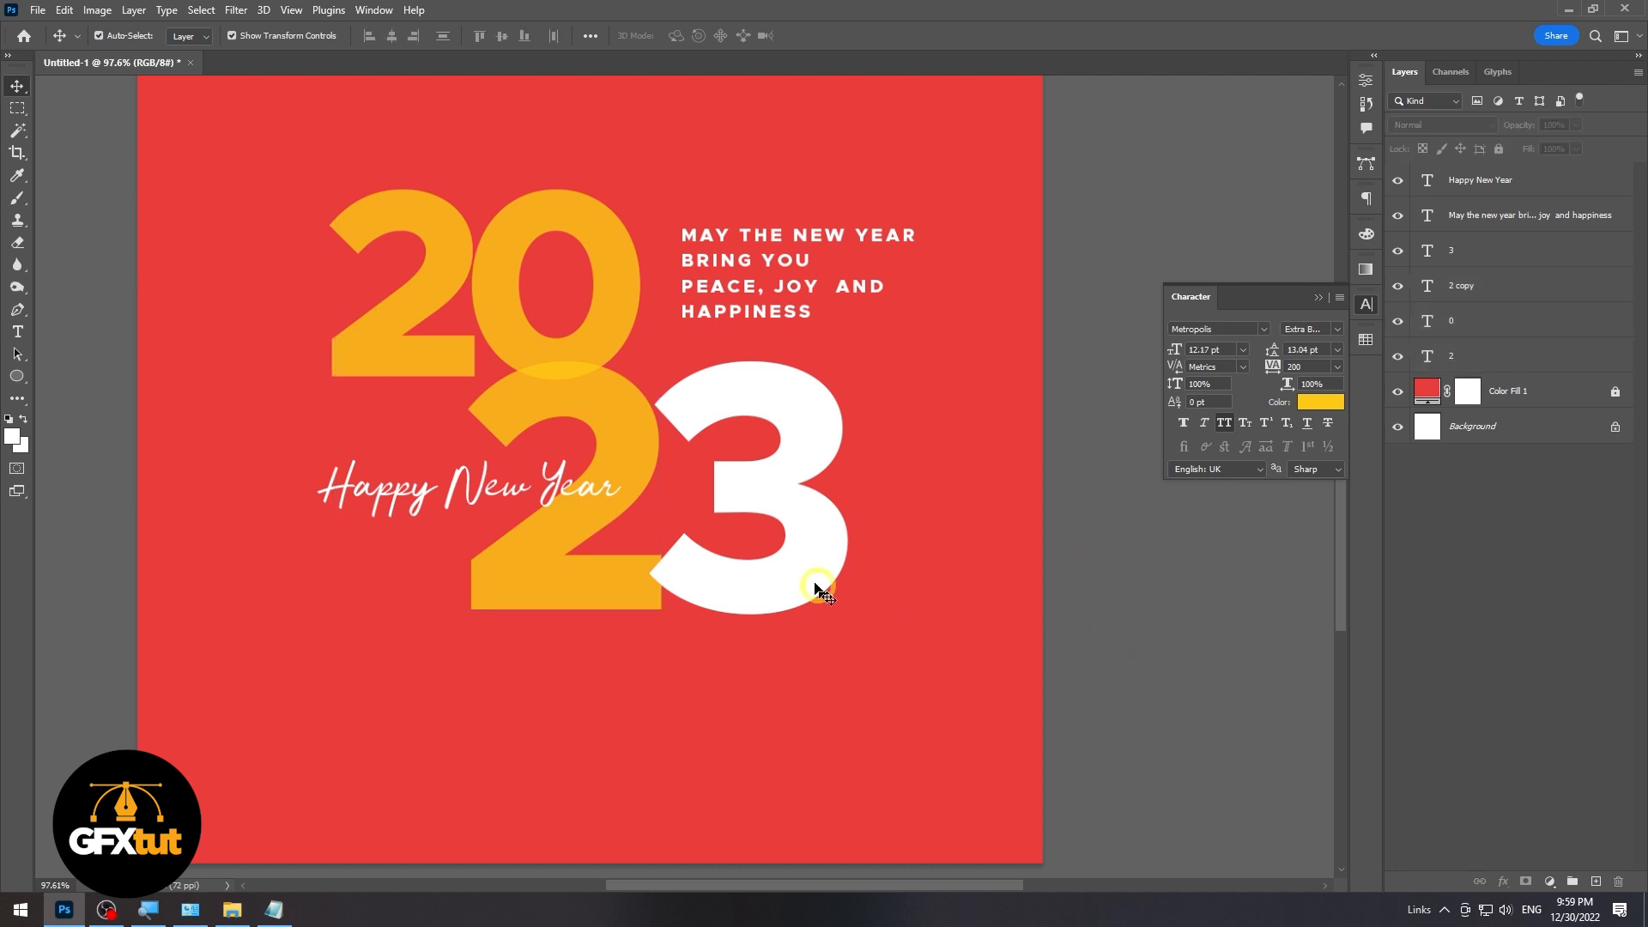
# - Nudge the white "3" slightly left so it overlaps the lower "2" a little more
pyautogui.click(789, 538)
pyautogui.moveTo(789, 538); pyautogui.dragTo(787, 540)
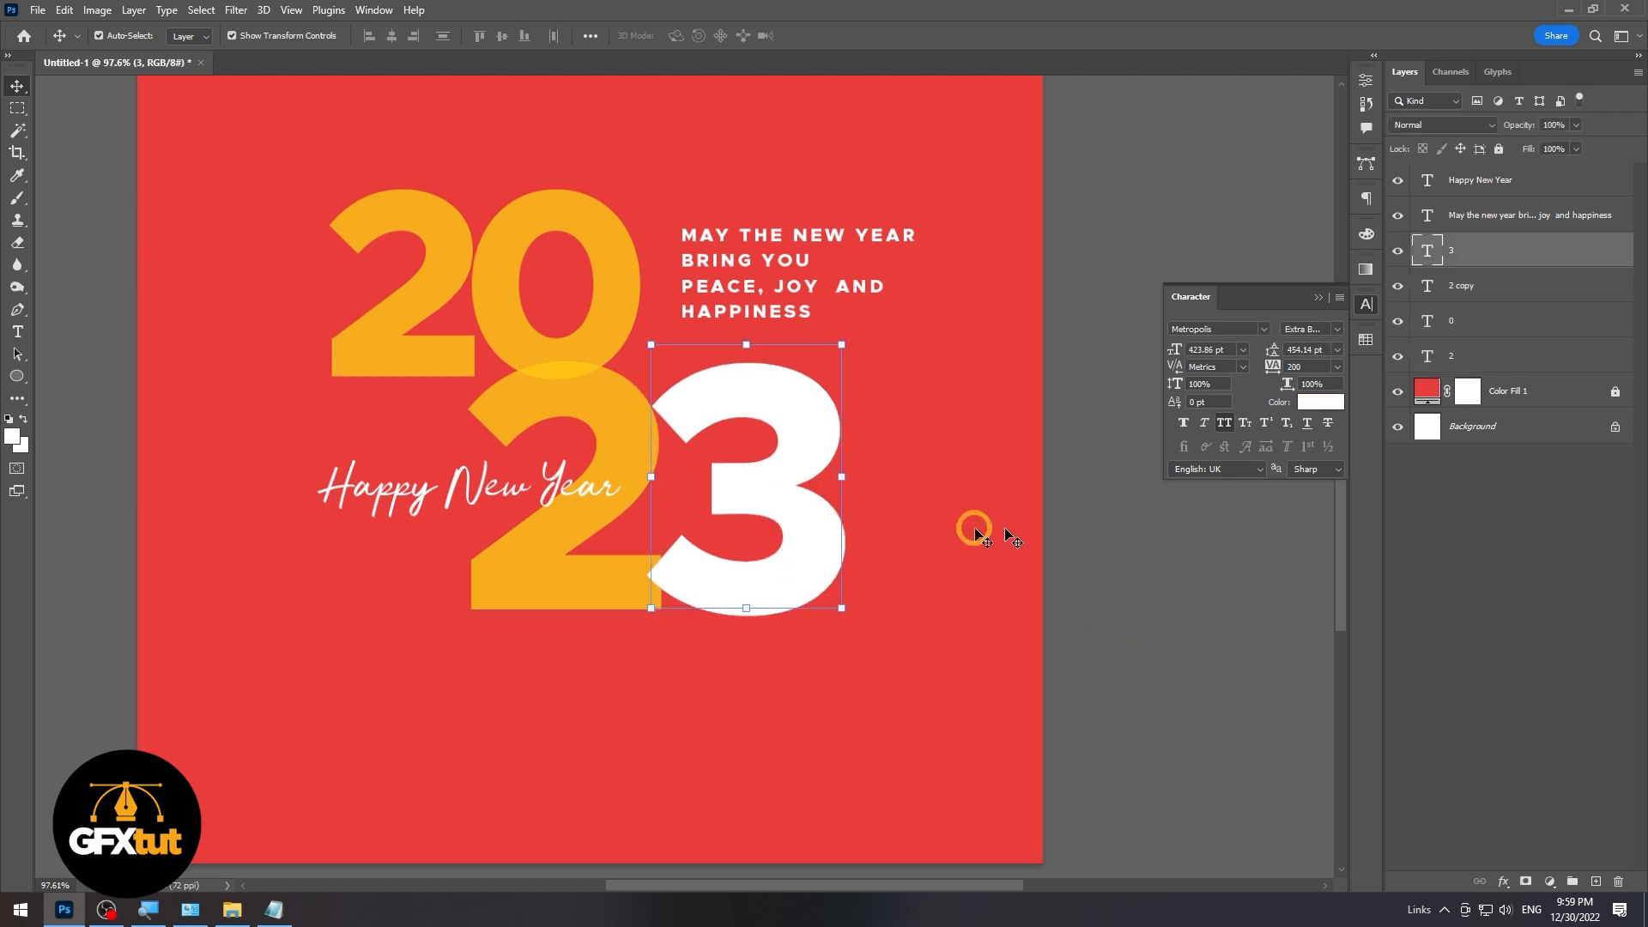
pyautogui.click(1111, 530)
# - Move all the digits and both text lines together slightly up and left on the red canvas
pyautogui.scroll(-4, 1112, 530)
pyautogui.moveTo(1073, 632); pyautogui.dragTo(402, 258)
pyautogui.moveTo(644, 342); pyautogui.dragTo(639, 330)
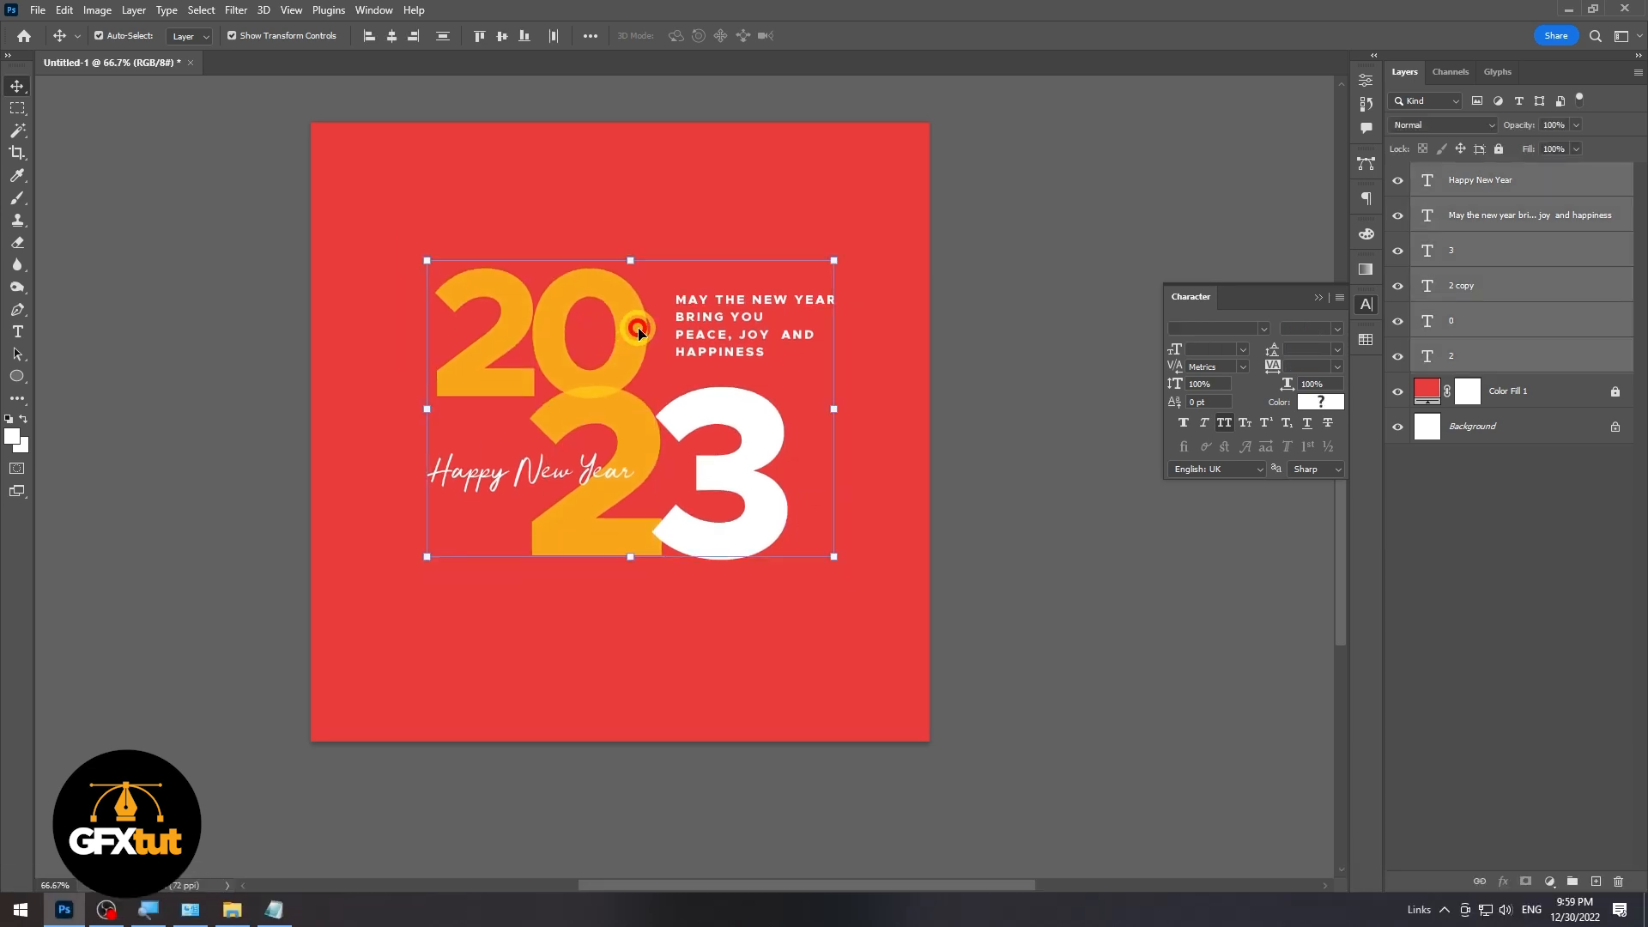
pyautogui.click(1118, 522)
# - Shift the upper "2" right to overlap the "0", and the white "3" slightly further left over the lower "2"
pyautogui.click(513, 388)
pyautogui.hotkey('shift', 'Right')
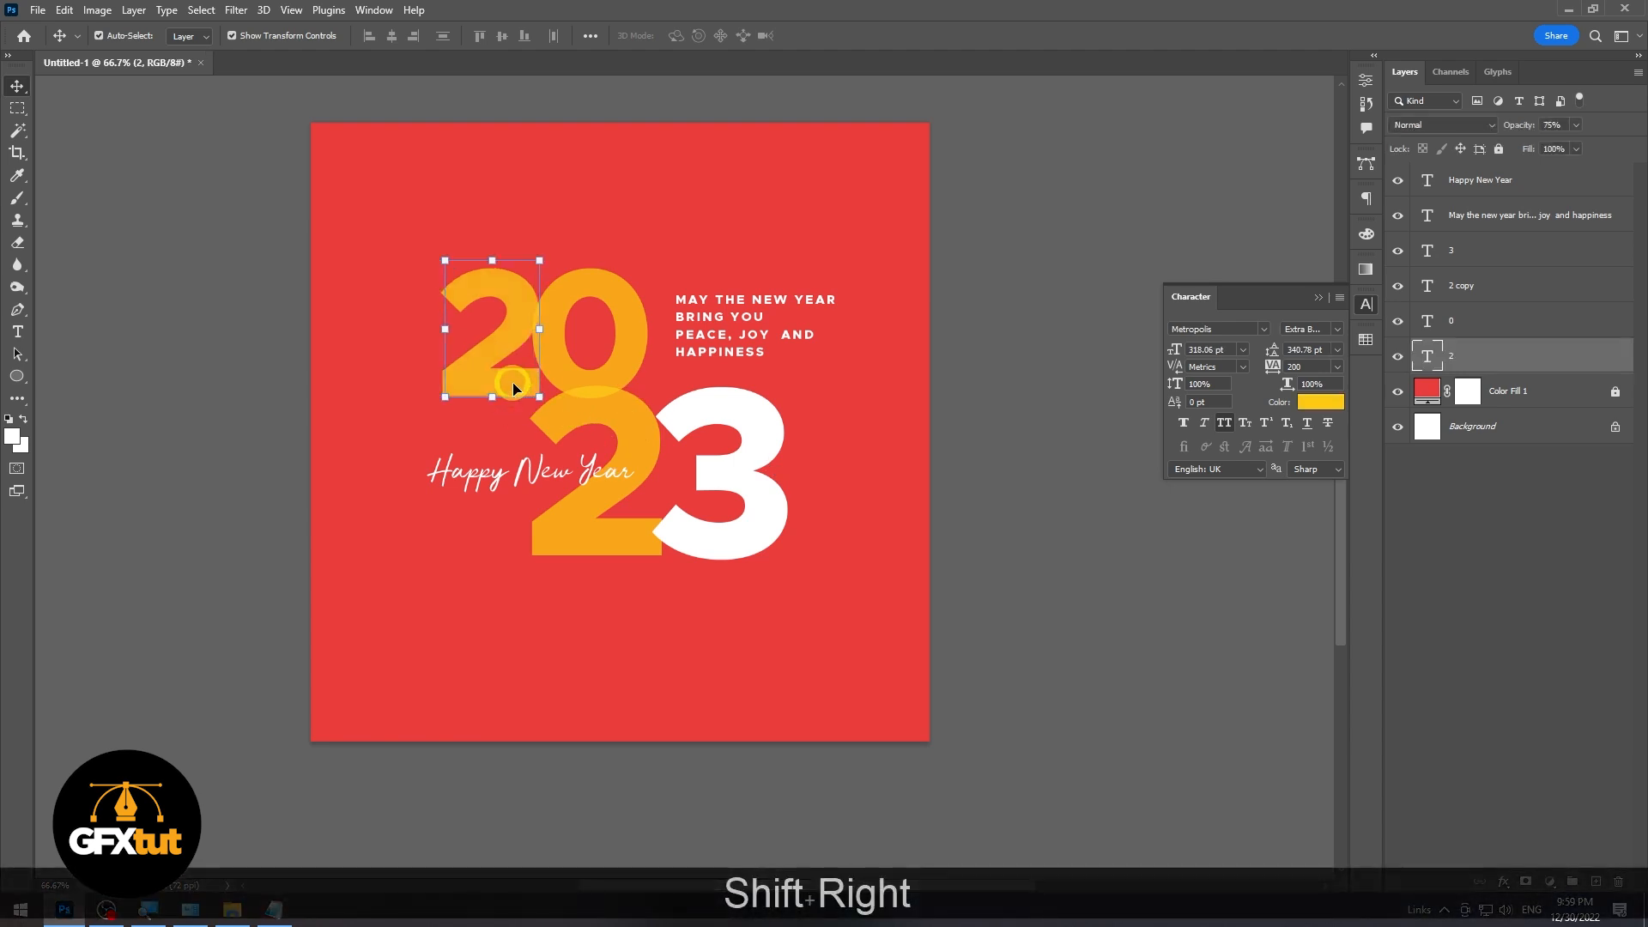
pyautogui.hotkey('shift', 'Right')
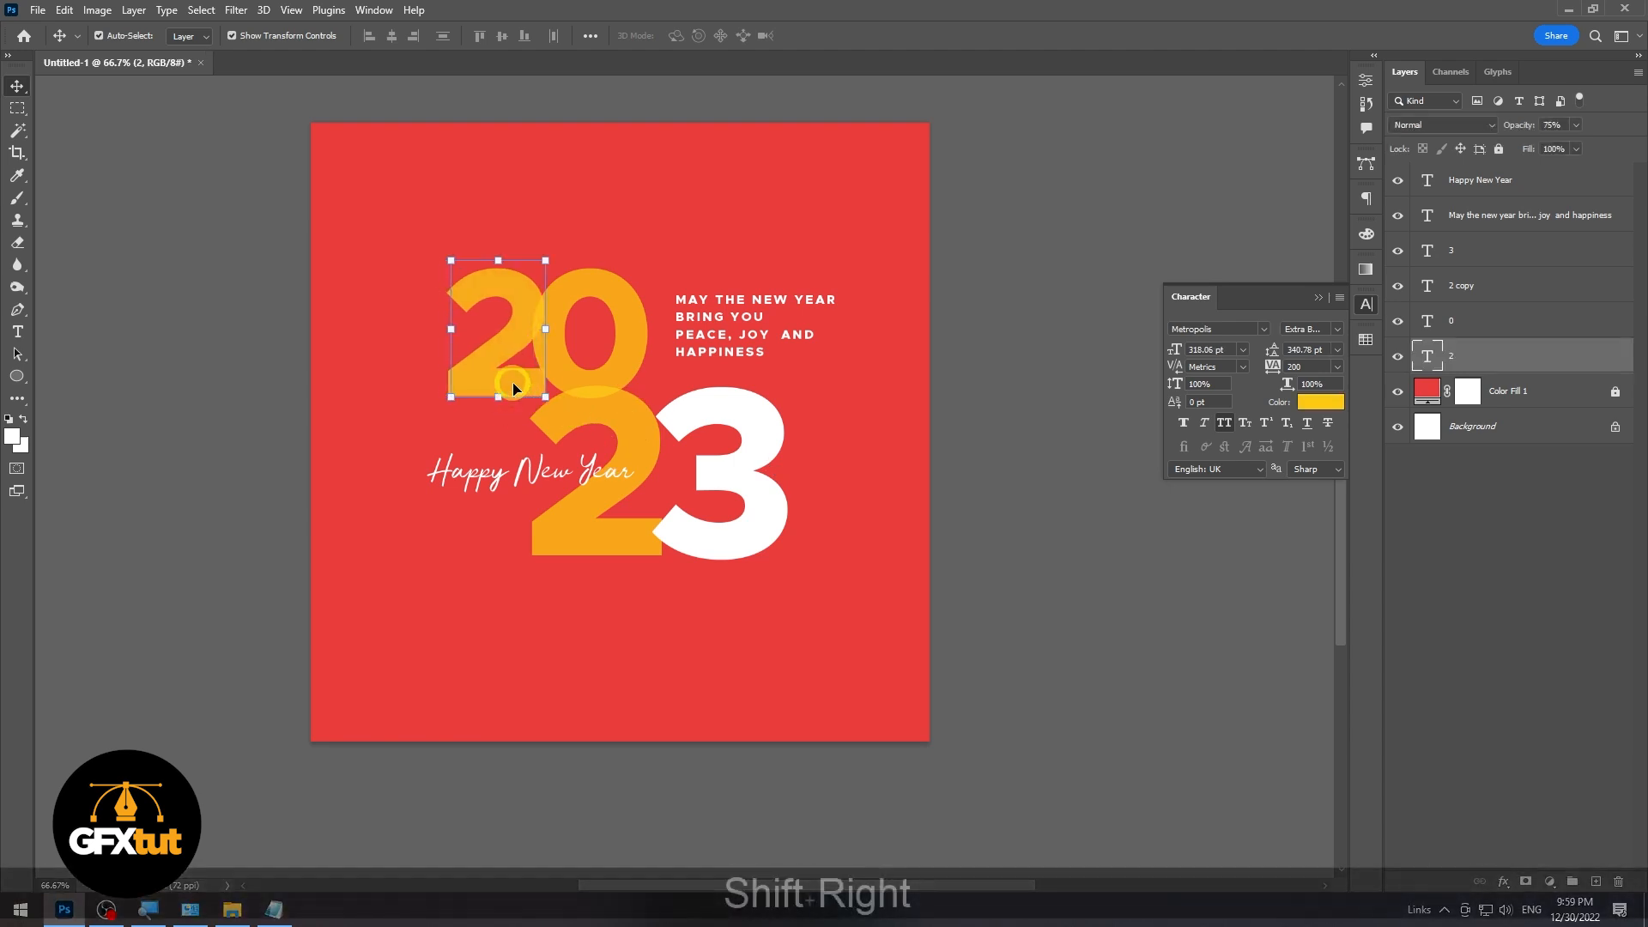
pyautogui.hotkey('shift', 'Left')
pyautogui.hotkey('shift', 'Right')
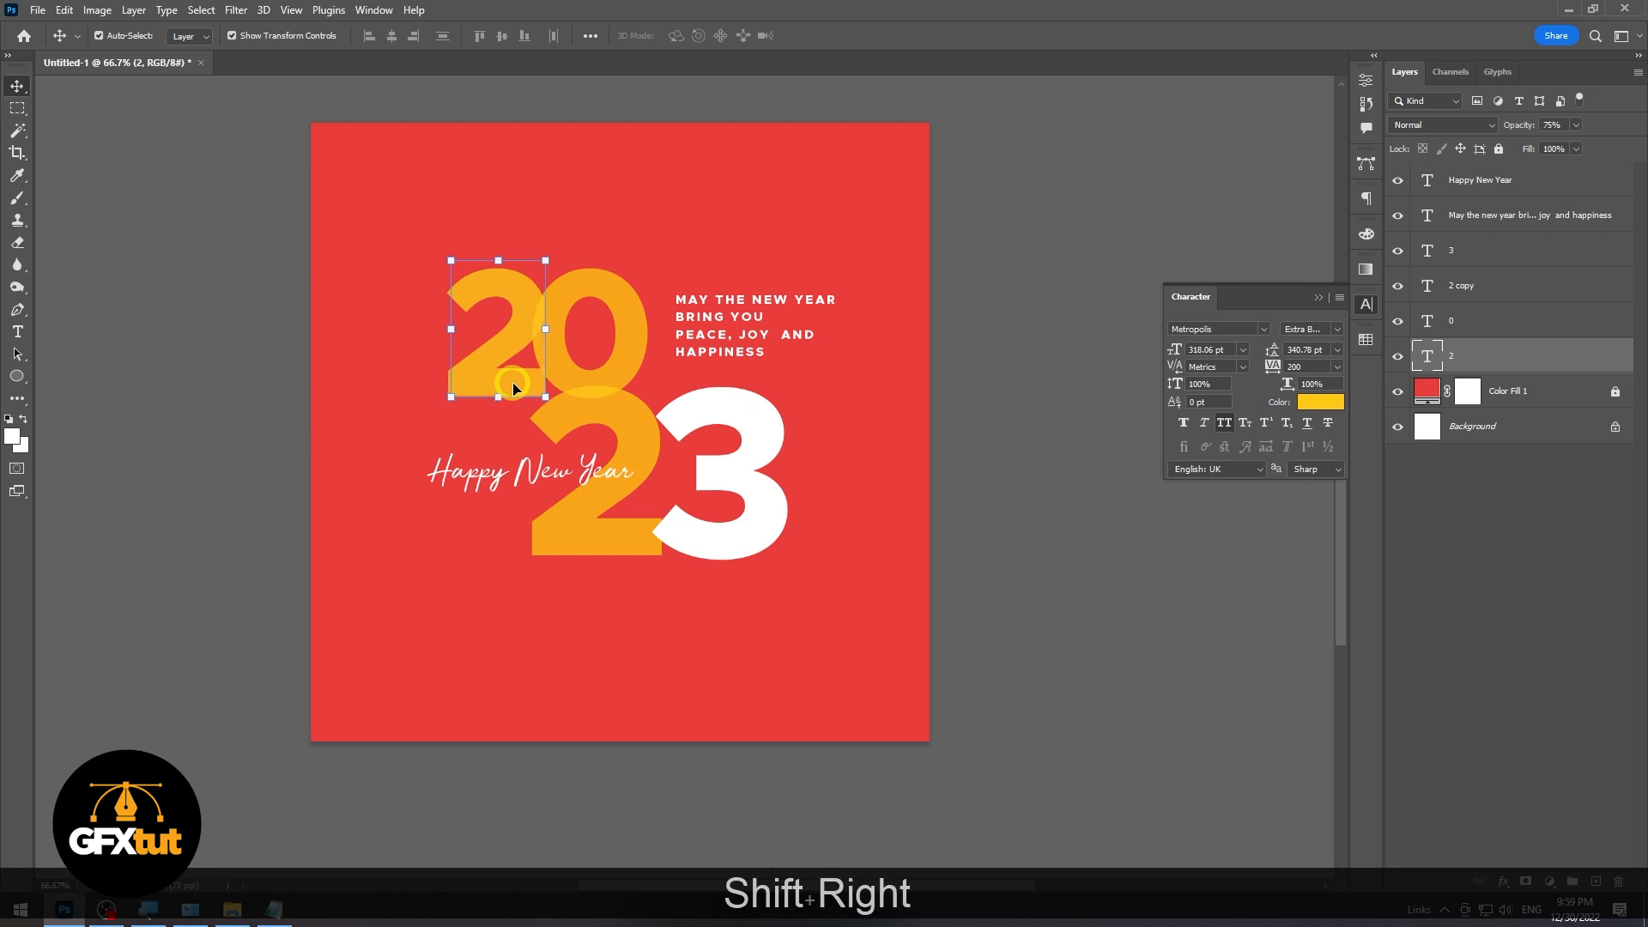
pyautogui.moveTo(765, 514); pyautogui.dragTo(761, 513)
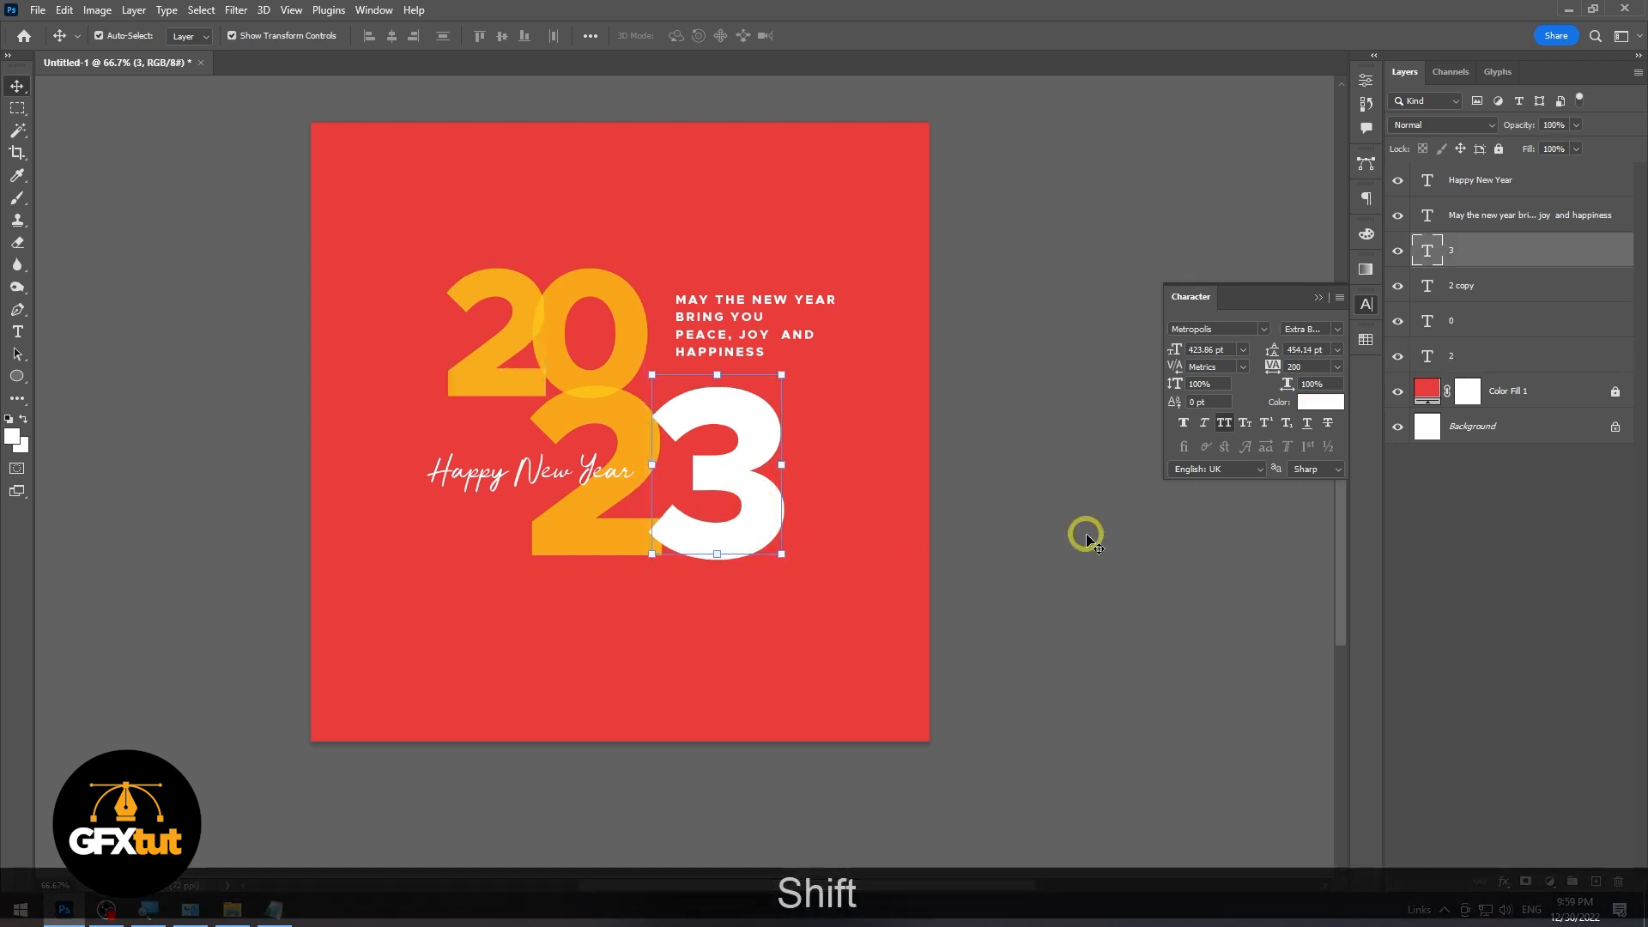
pyautogui.click(1080, 560)
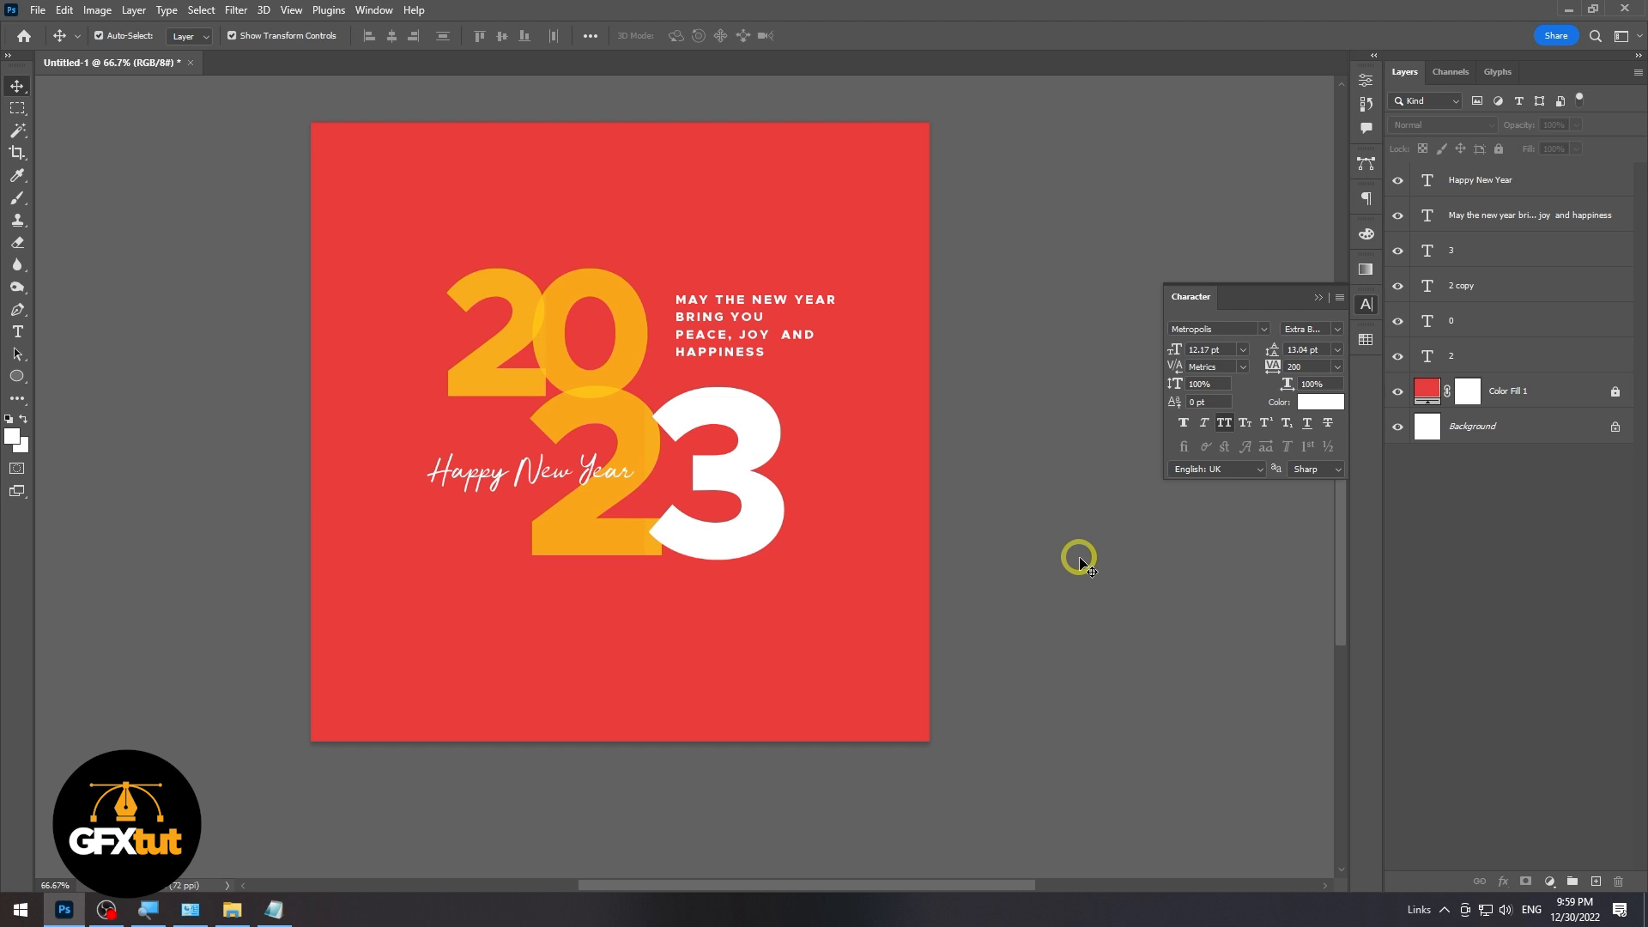
# - Duplicate the white "3" layer as "3 copy" and rasterize the copy's type
pyautogui.click(748, 415)
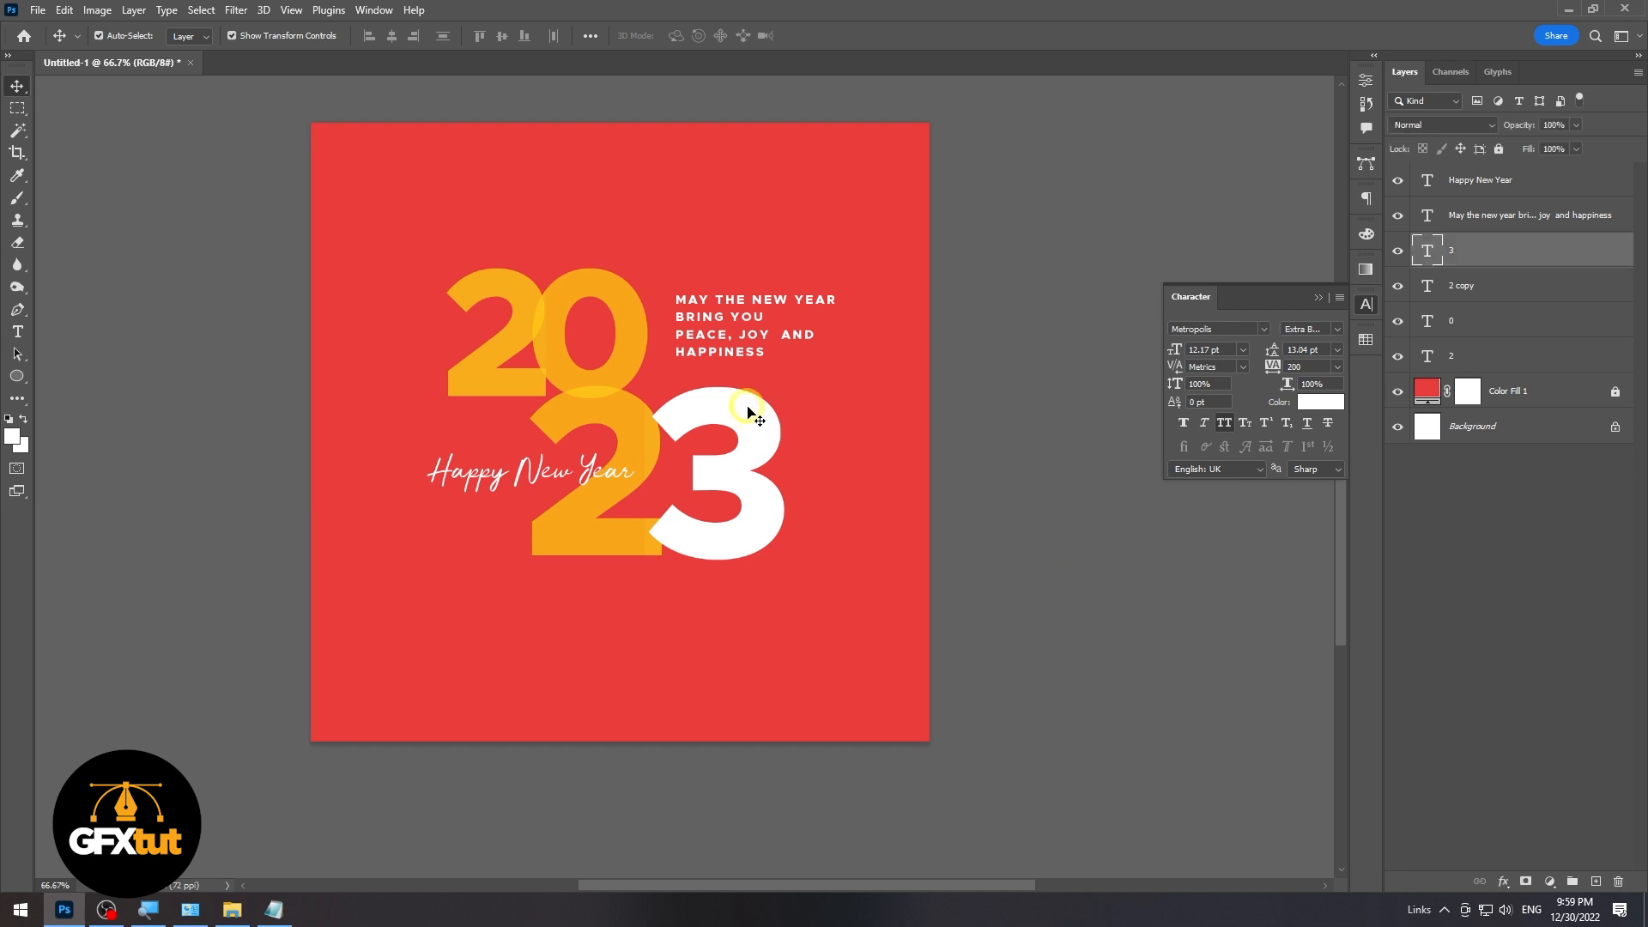
pyautogui.rightClick(1505, 259)
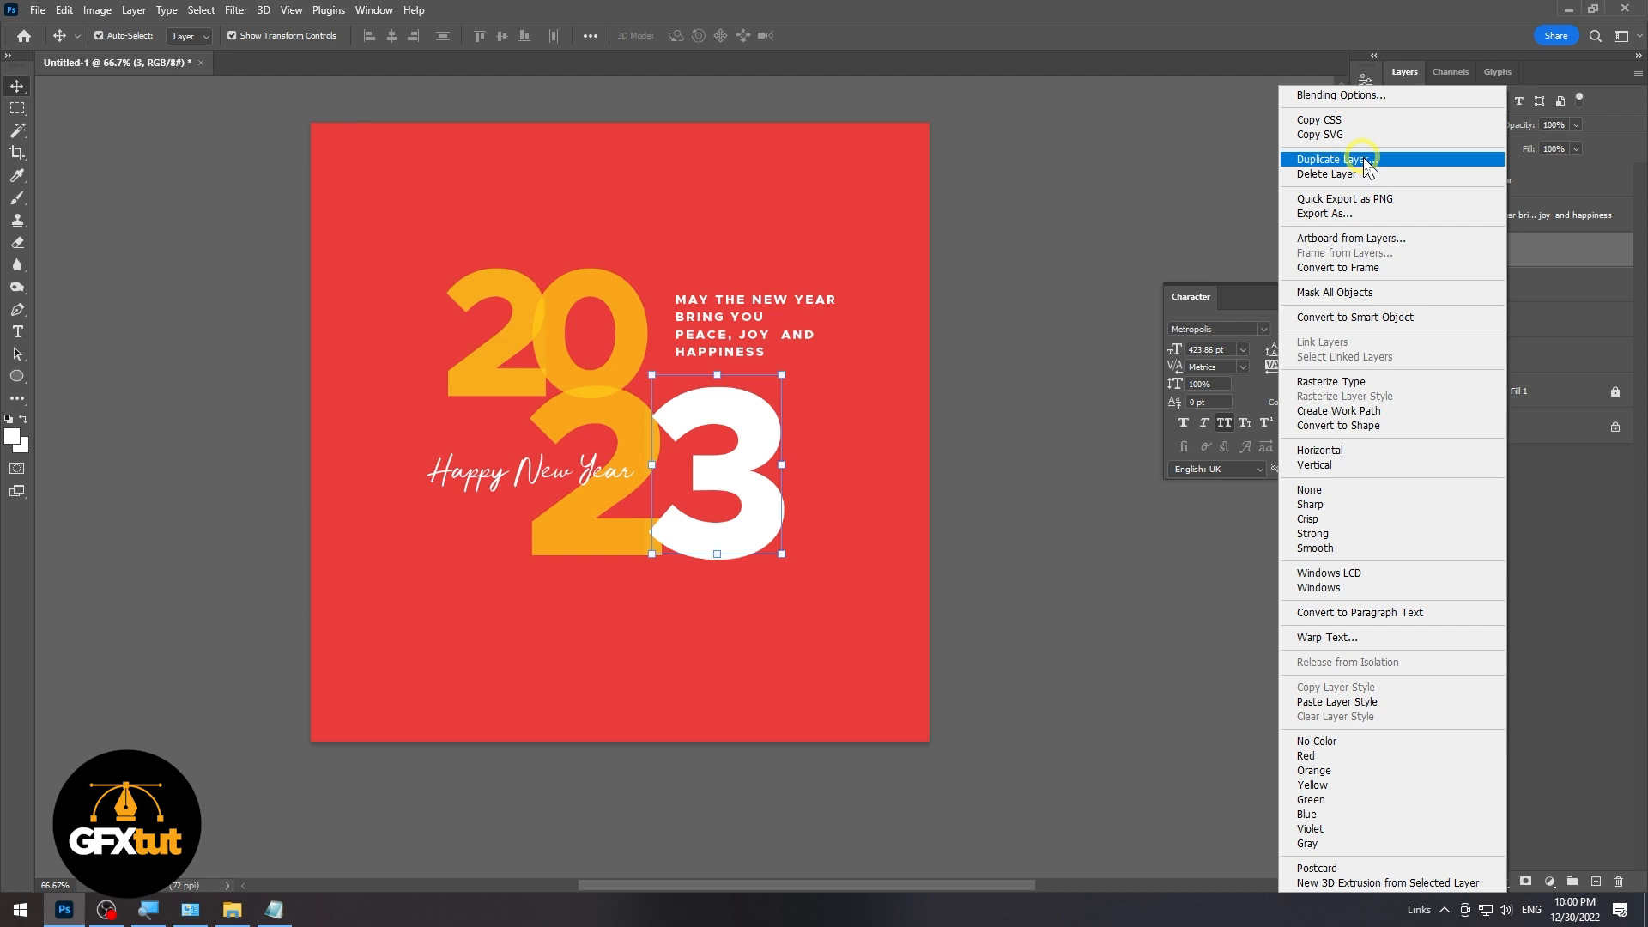
pyautogui.click(1364, 162)
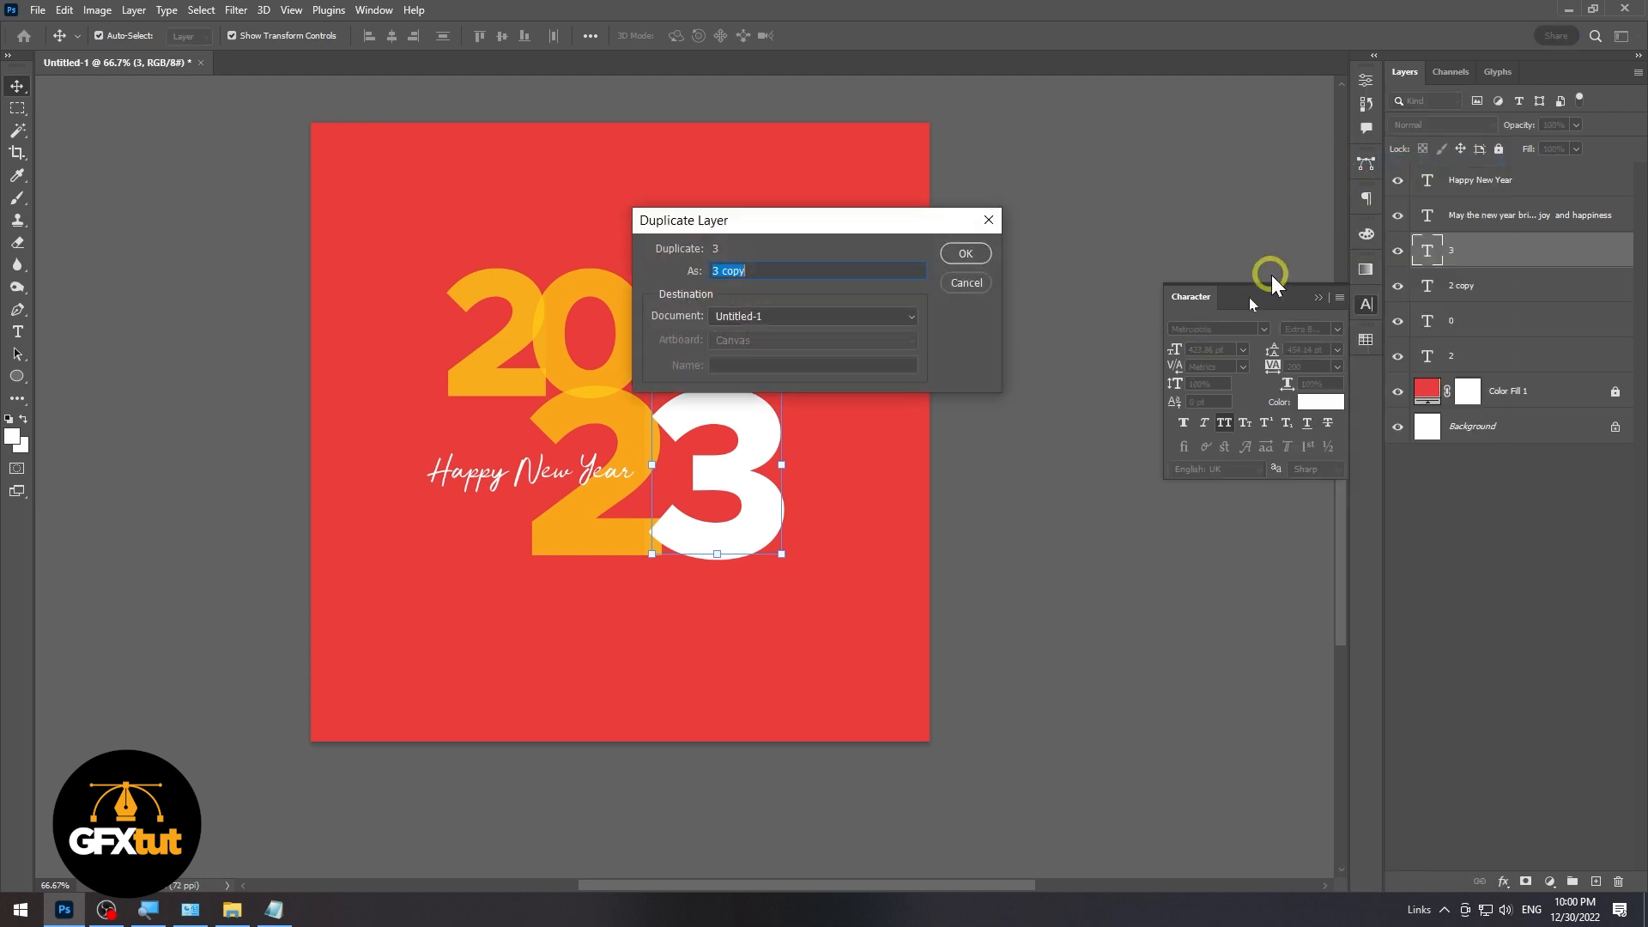
pyautogui.click(965, 254)
pyautogui.rightClick(1514, 253)
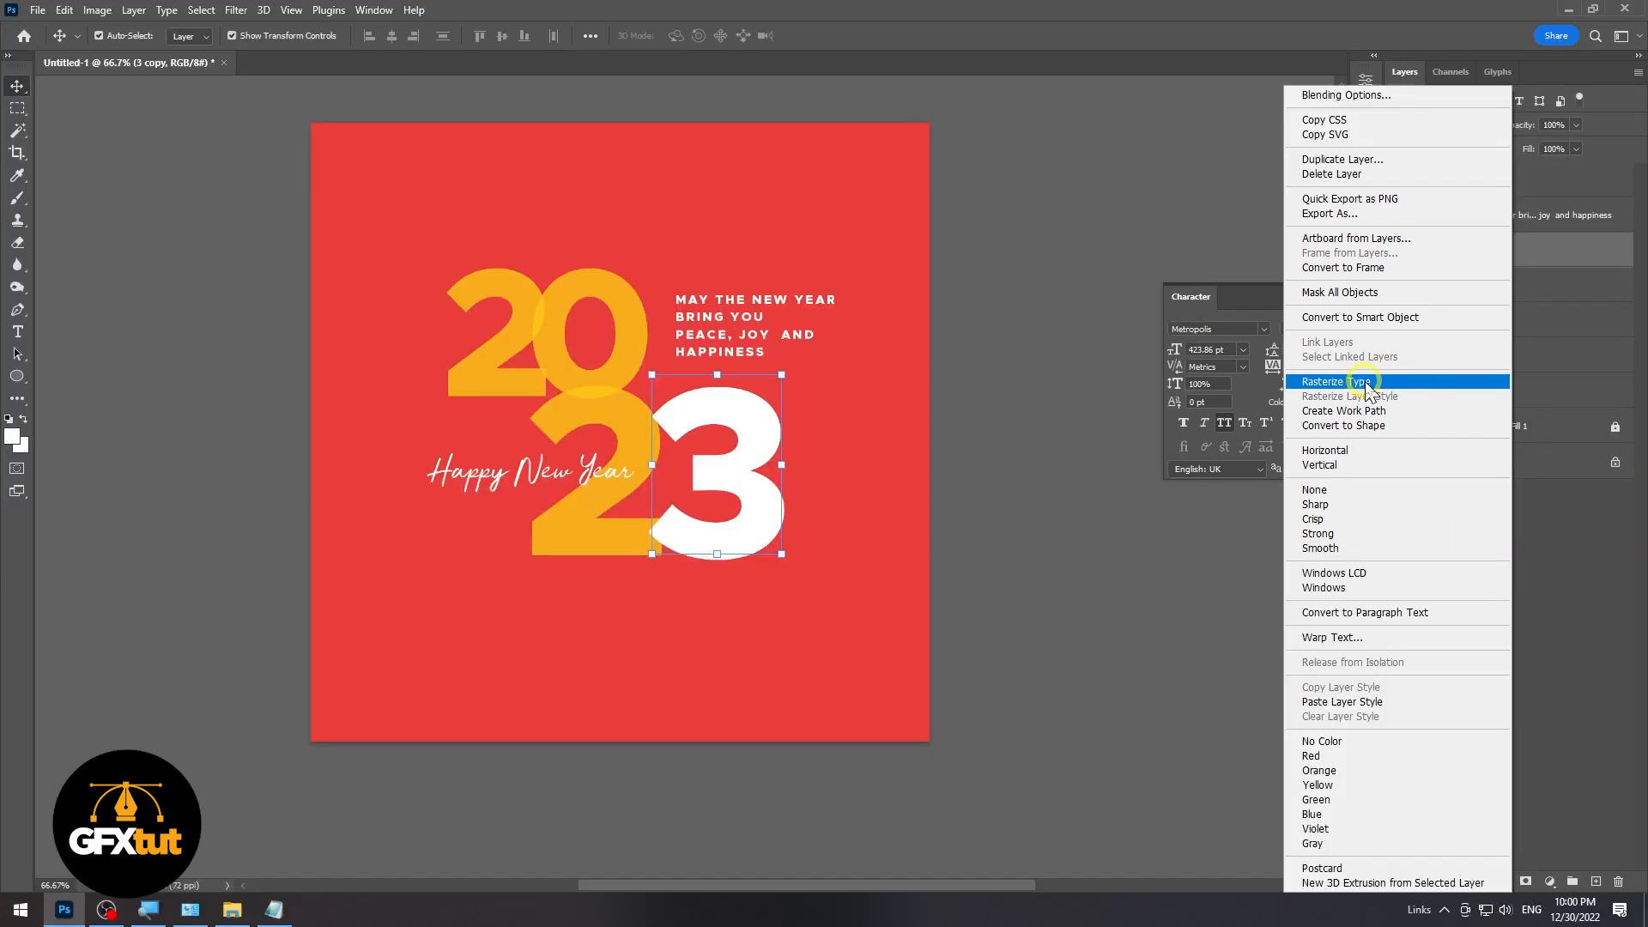
pyautogui.click(1364, 383)
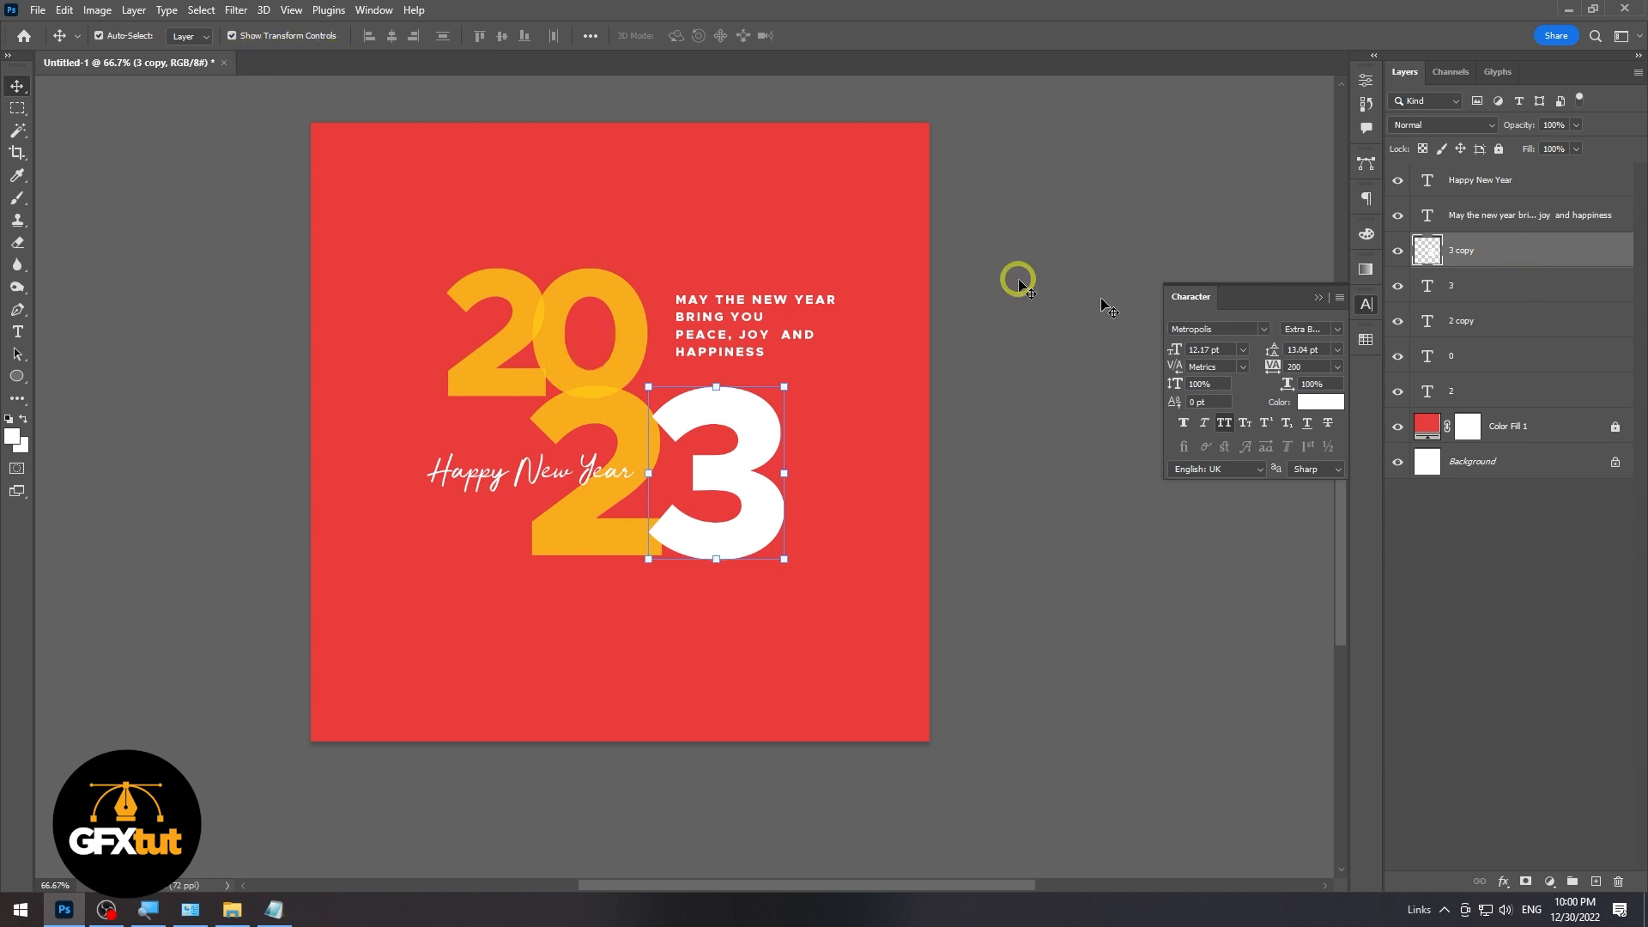
# - Apply a Gaussian Blur with a 3.5-pixel radius to the "3 copy" layer
pyautogui.click(234, 10)
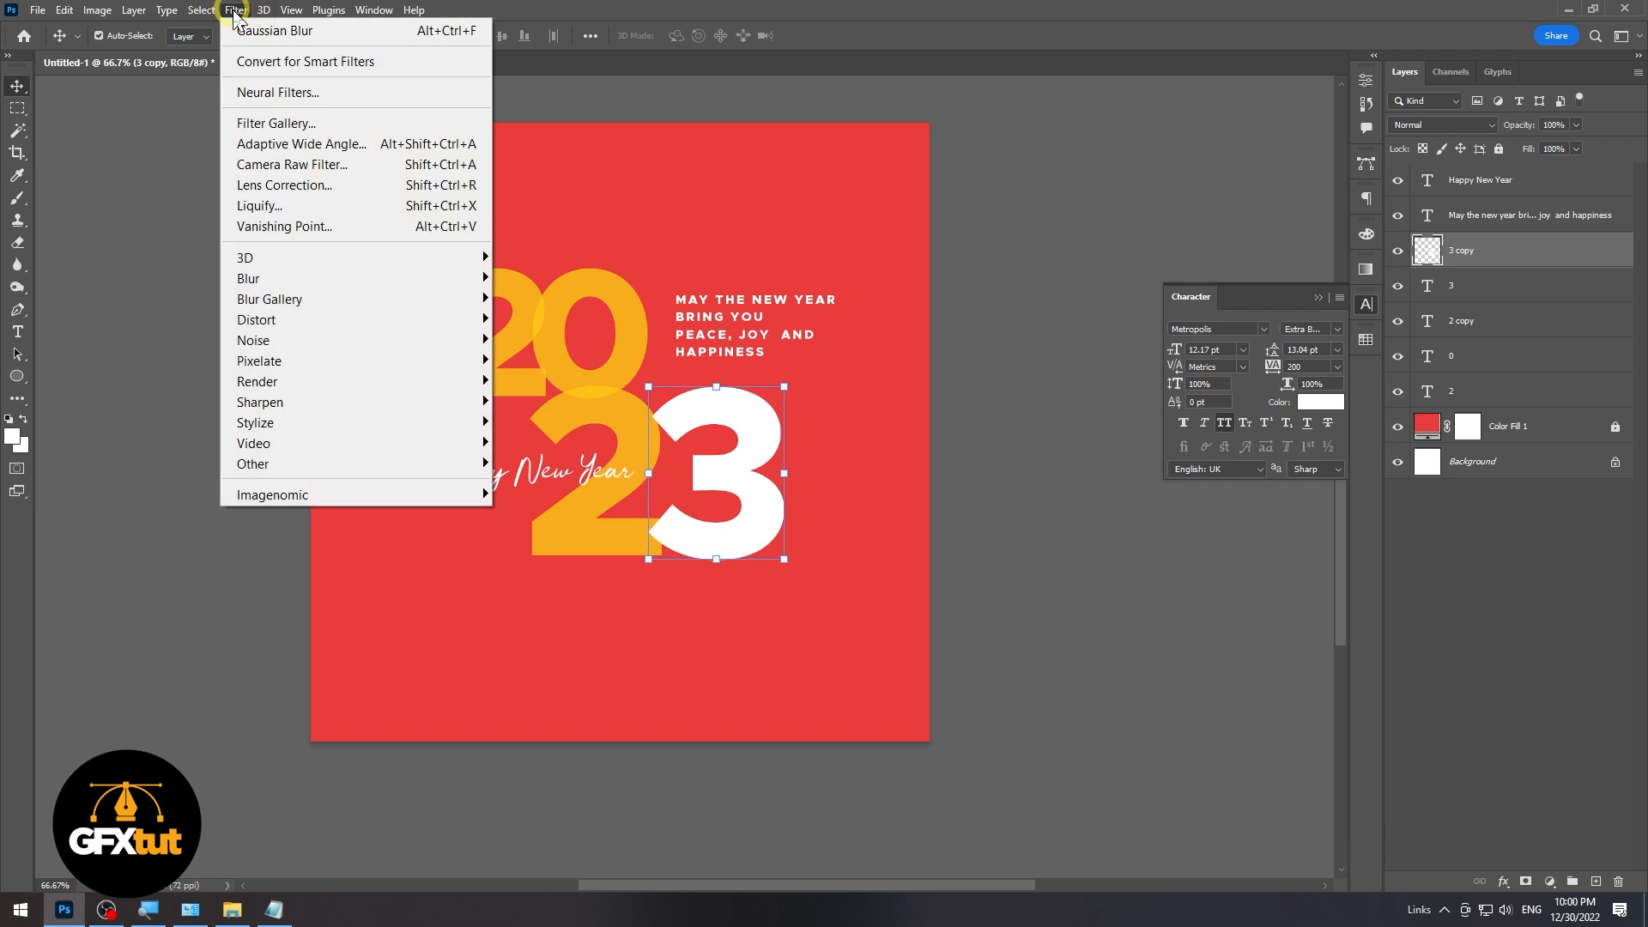
pyautogui.click(378, 276)
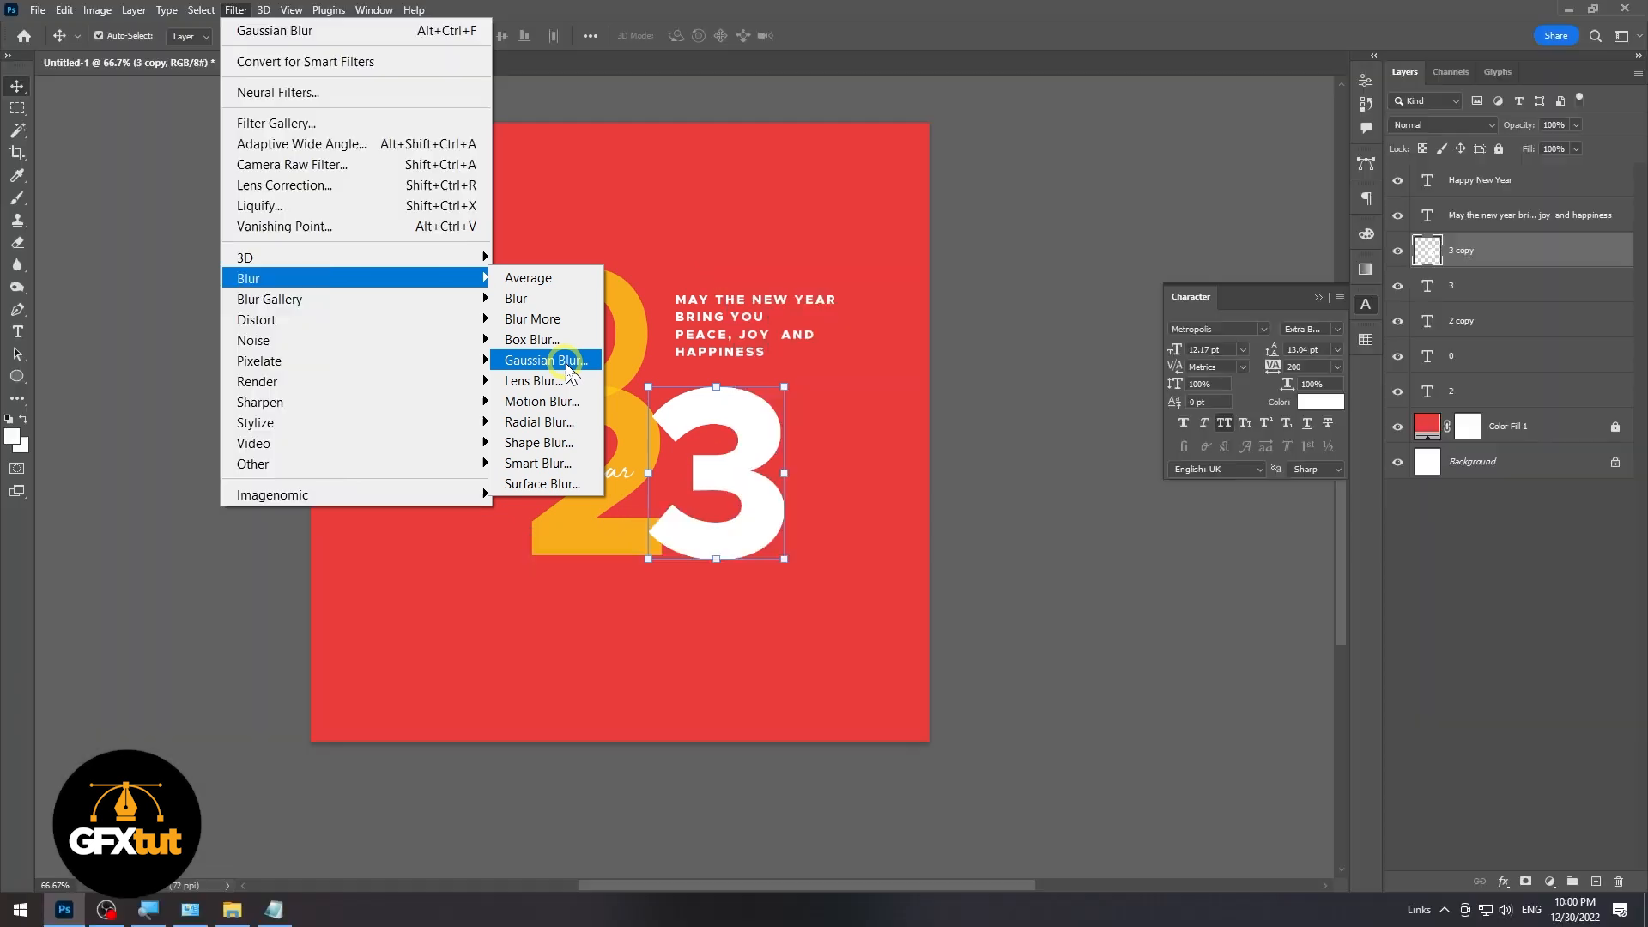
pyautogui.click(566, 364)
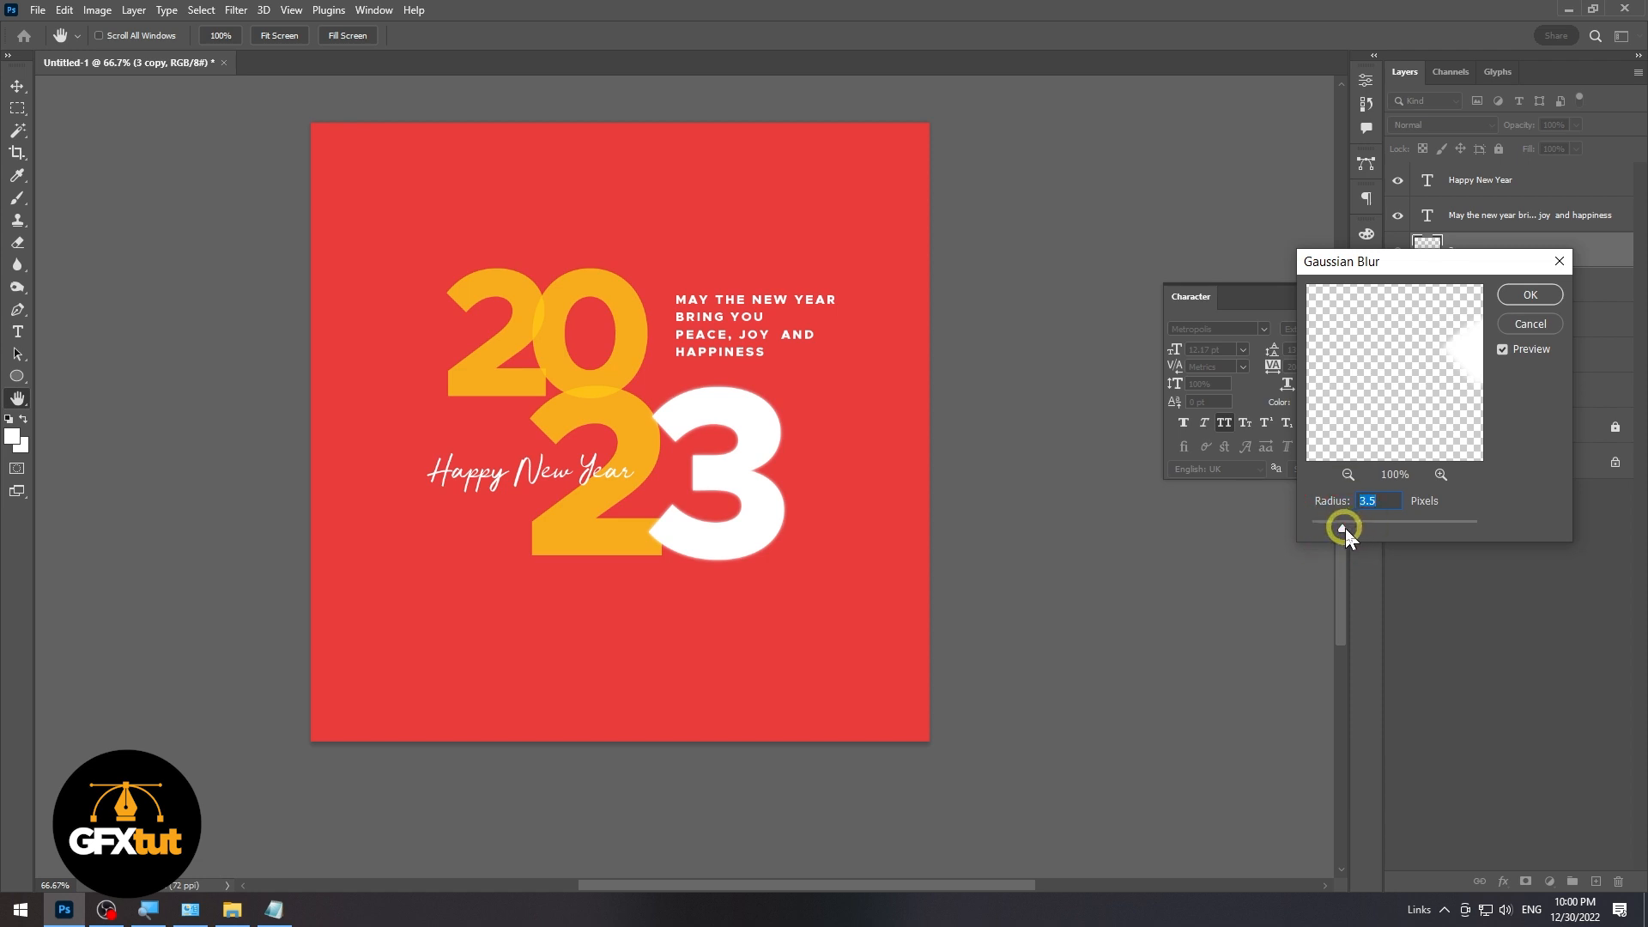
pyautogui.click(1530, 295)
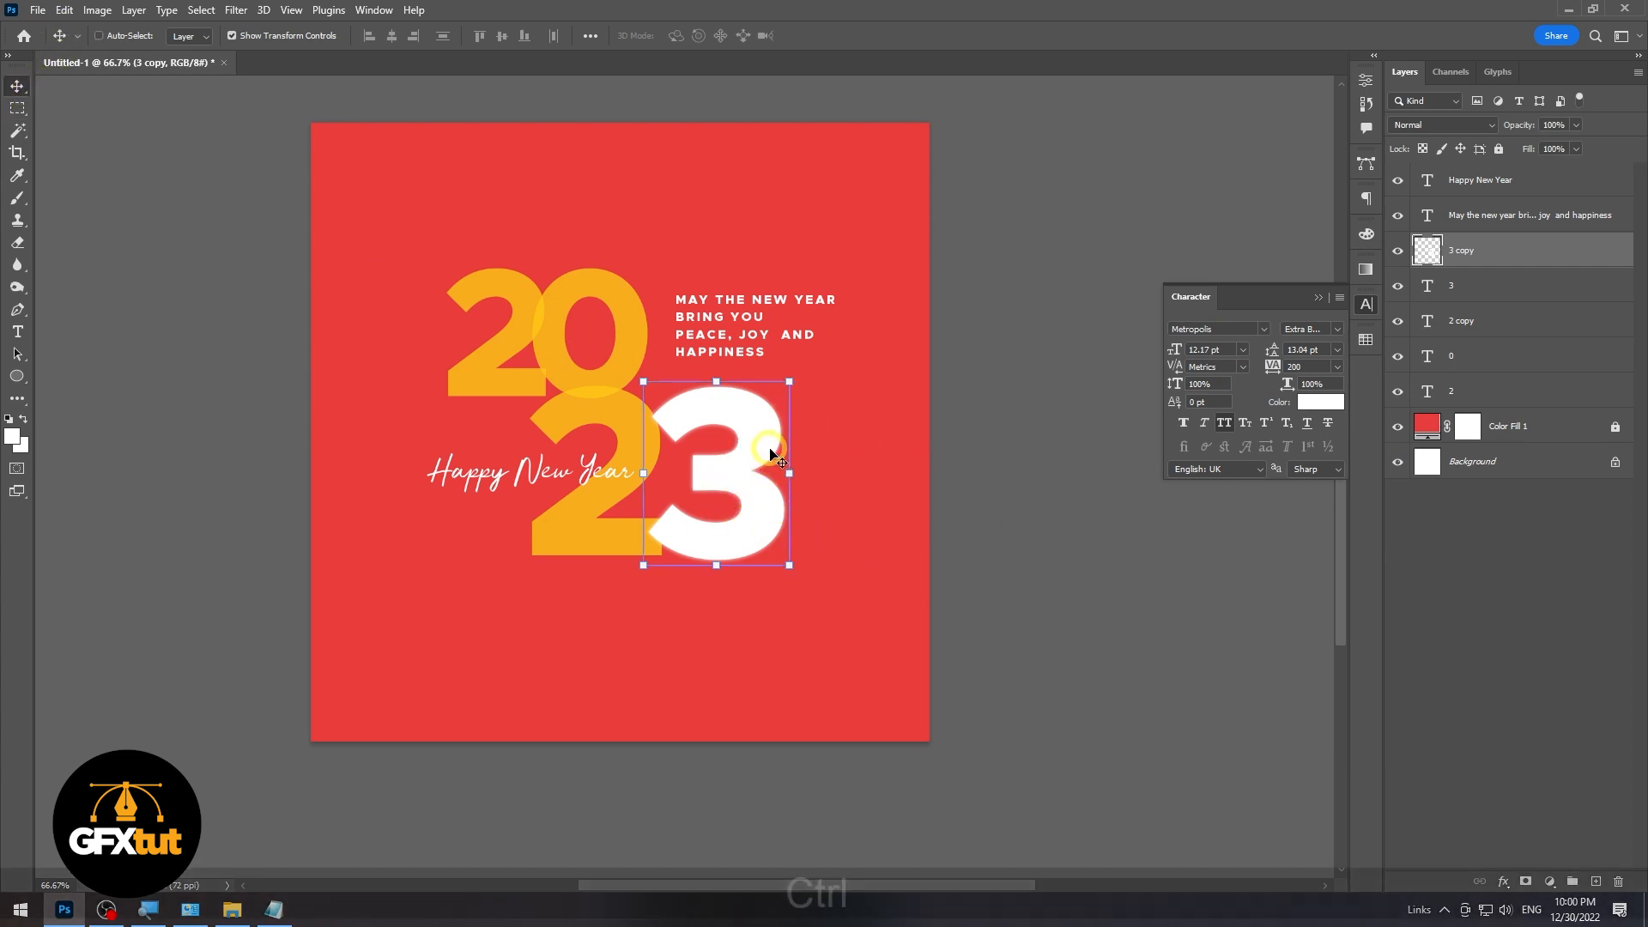
# - Move the blurred "3" copy to the right so it sits beside the sharp white "3"
pyautogui.hotkey('ctrl', 't')
pyautogui.moveTo(770, 447); pyautogui.dragTo(890, 450)
pyautogui.press('Return')
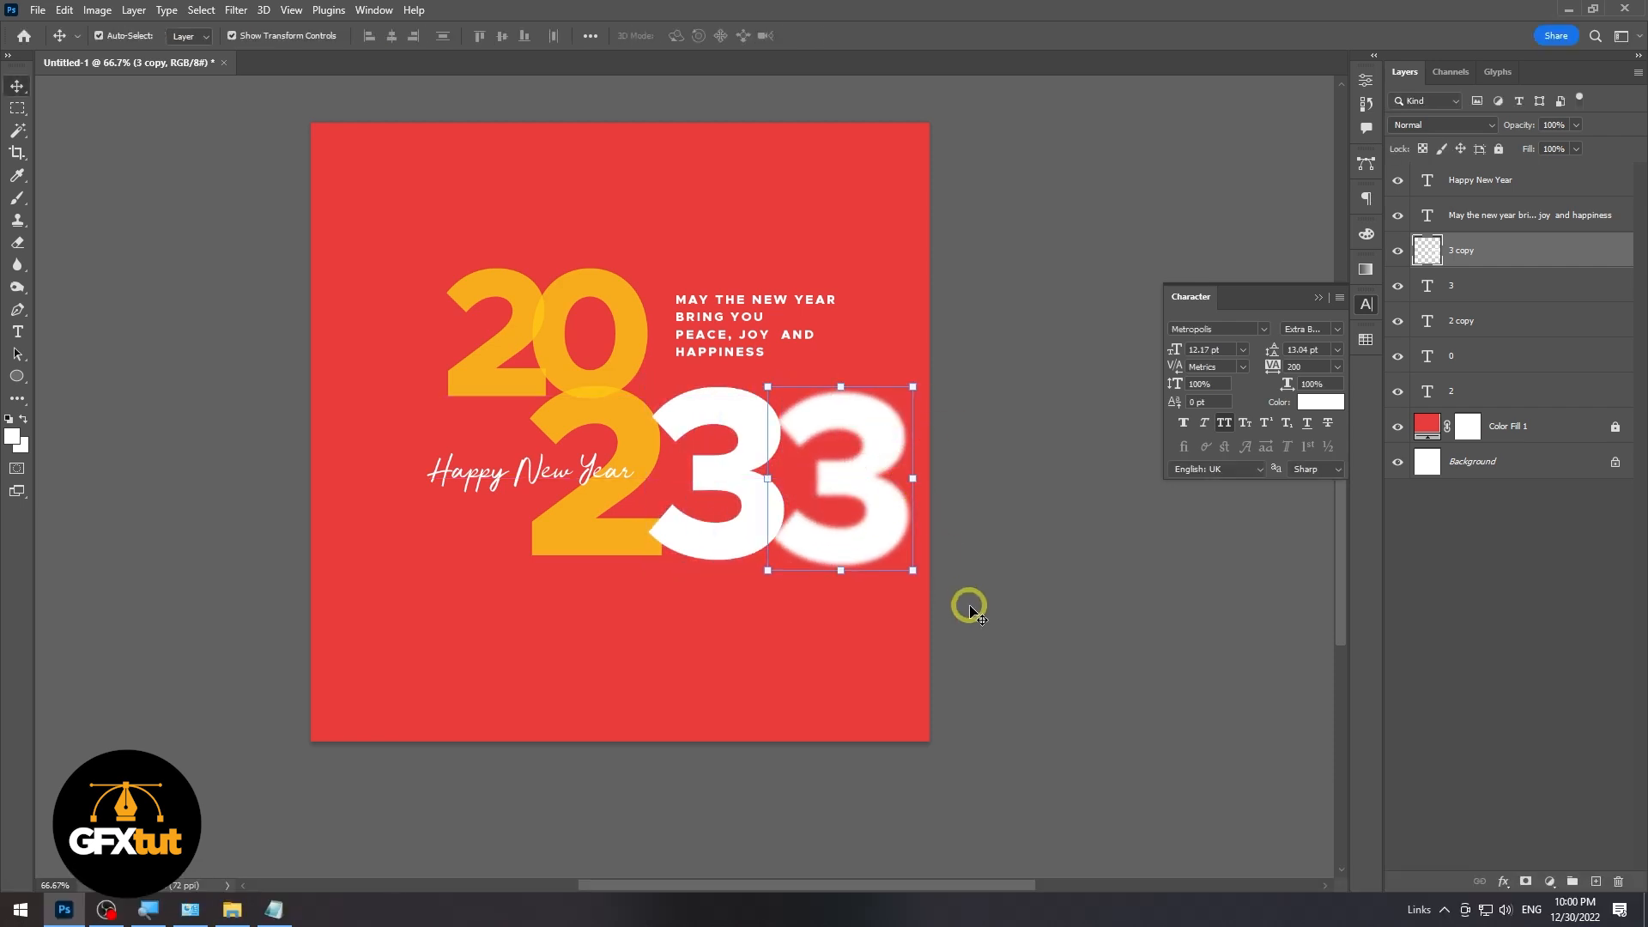
# - Give the blurred "3" copy a black (000000) Color Overlay with Normal blend mode and 100% opacity
pyautogui.doubleClick(1555, 253)
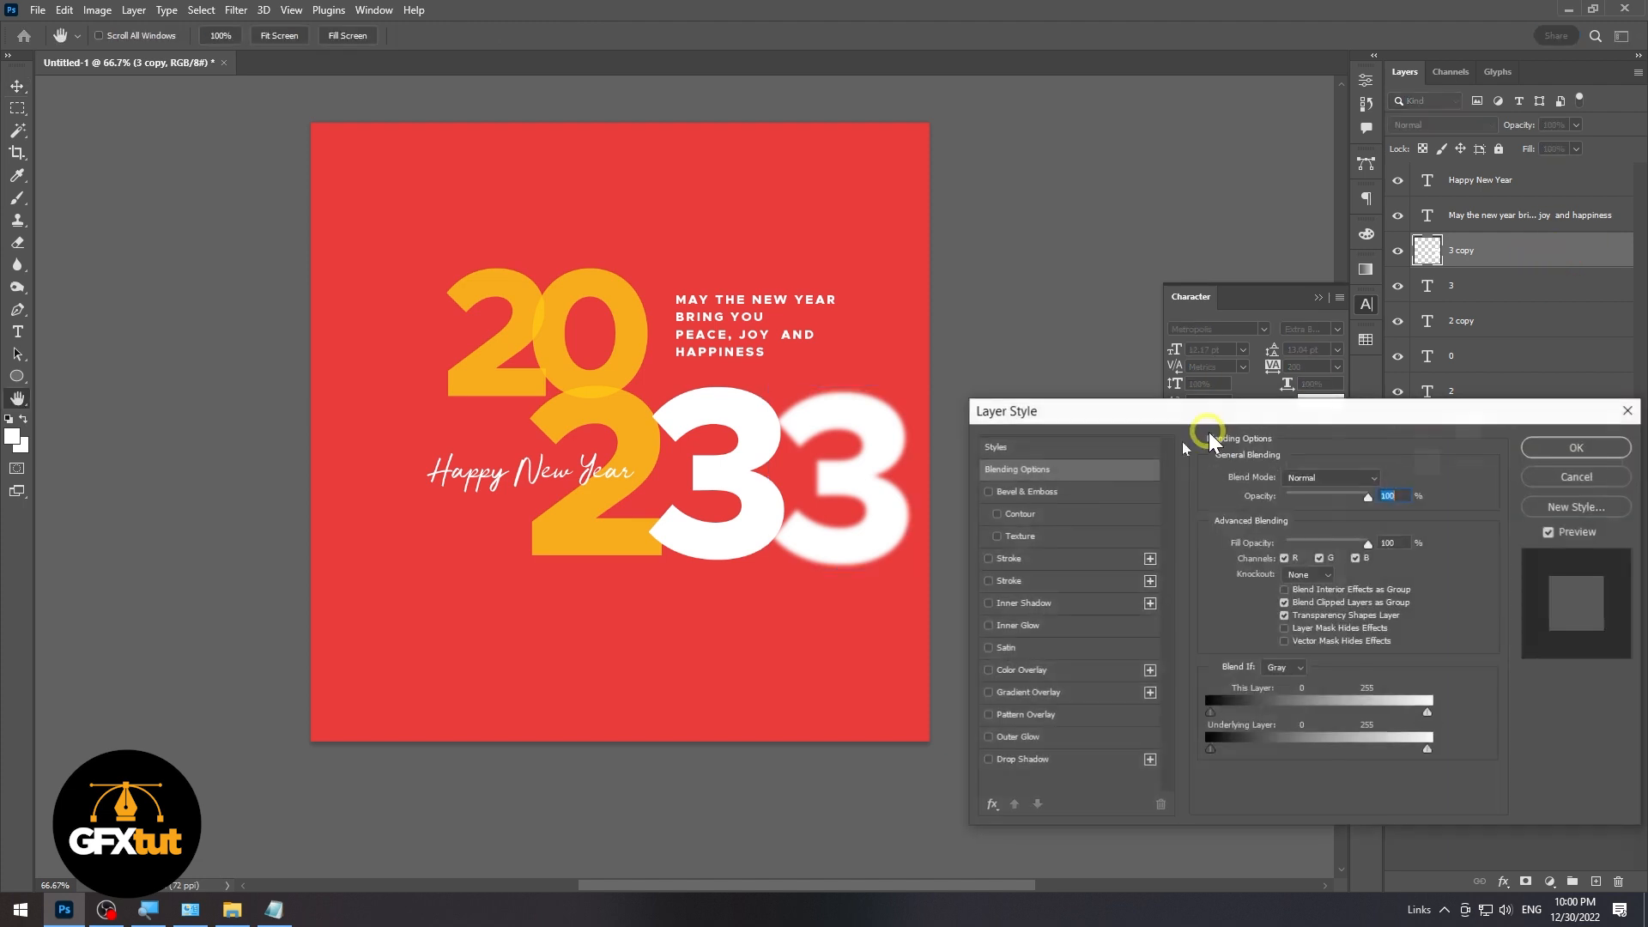
pyautogui.click(1015, 672)
pyautogui.click(1384, 479)
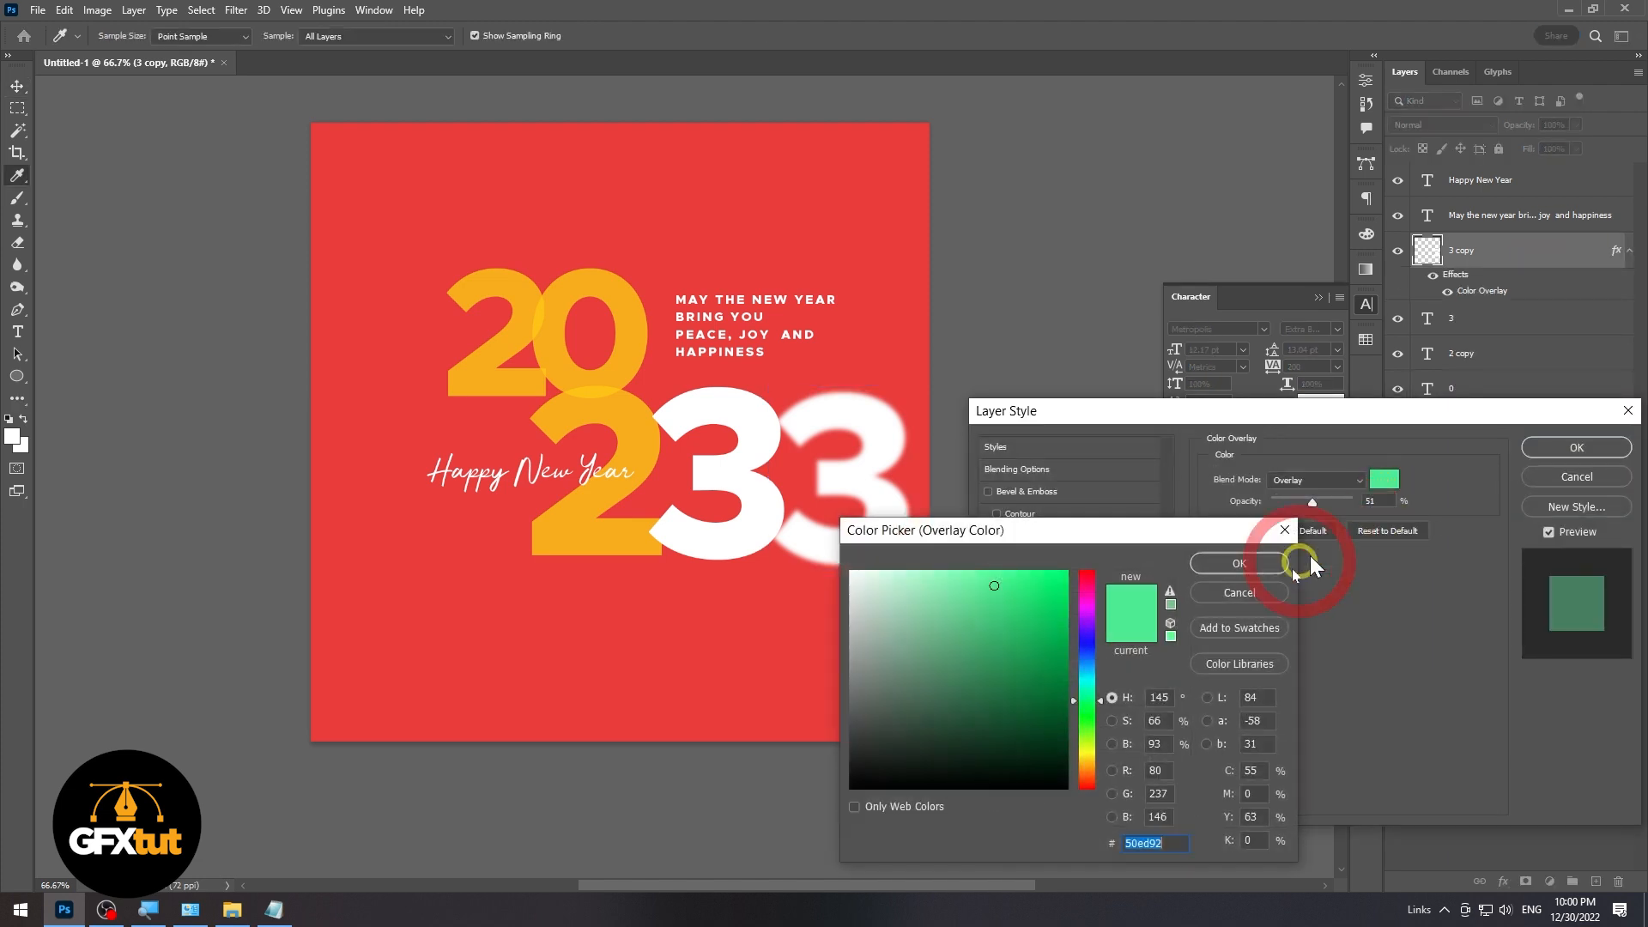
pyautogui.moveTo(898, 758); pyautogui.dragTo(824, 791)
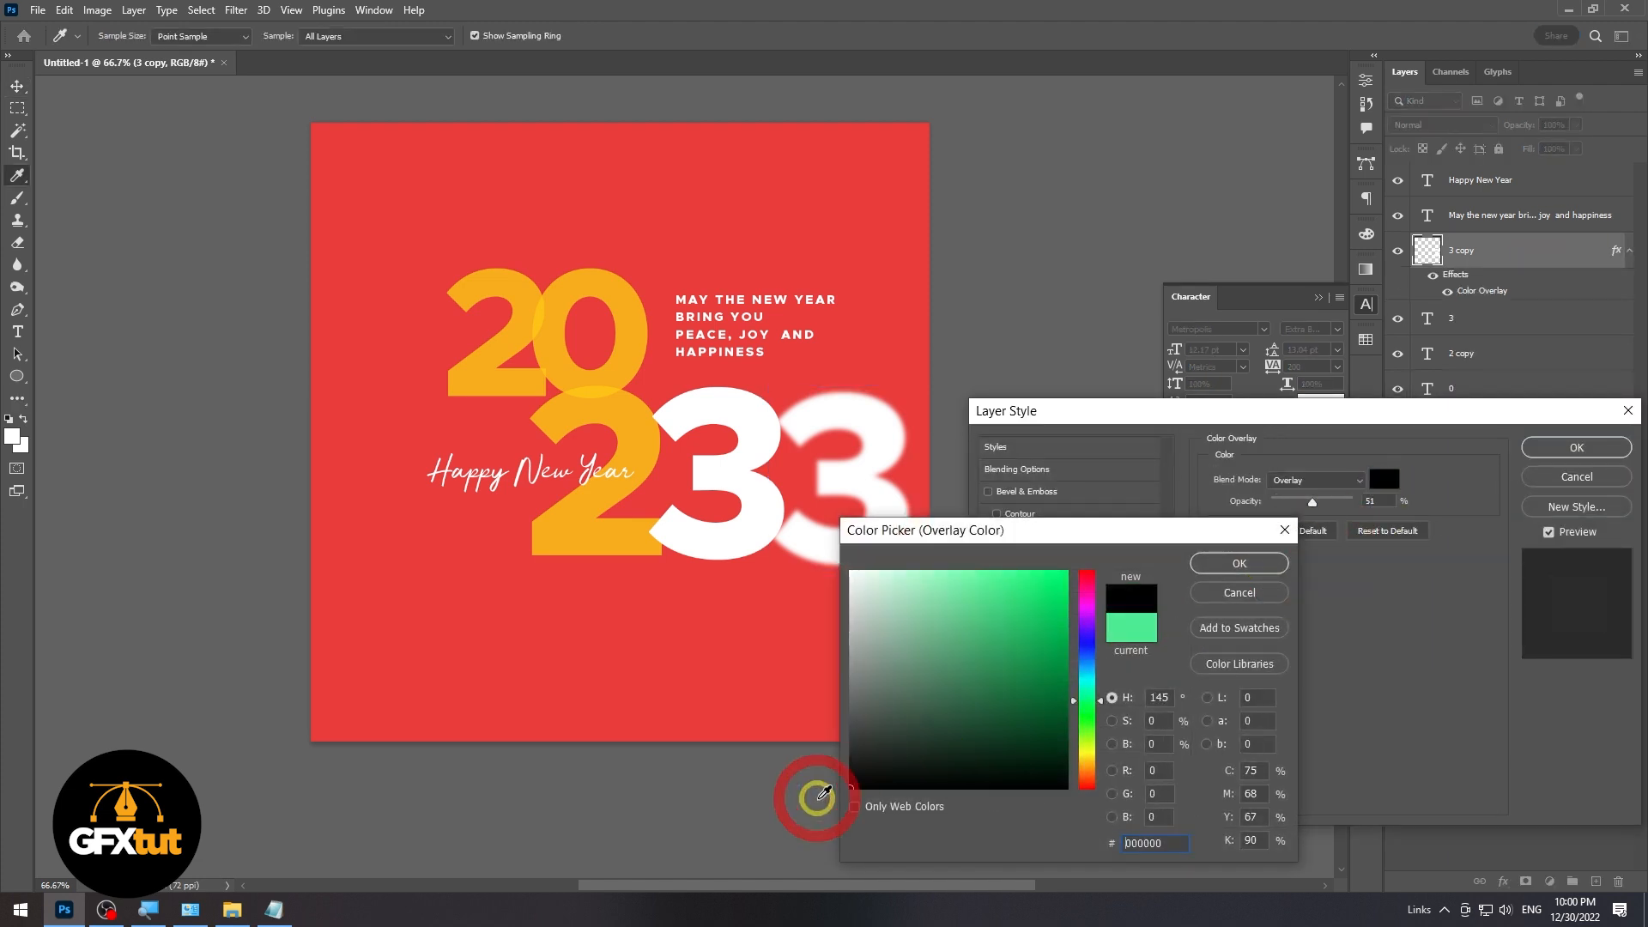
pyautogui.click(1256, 563)
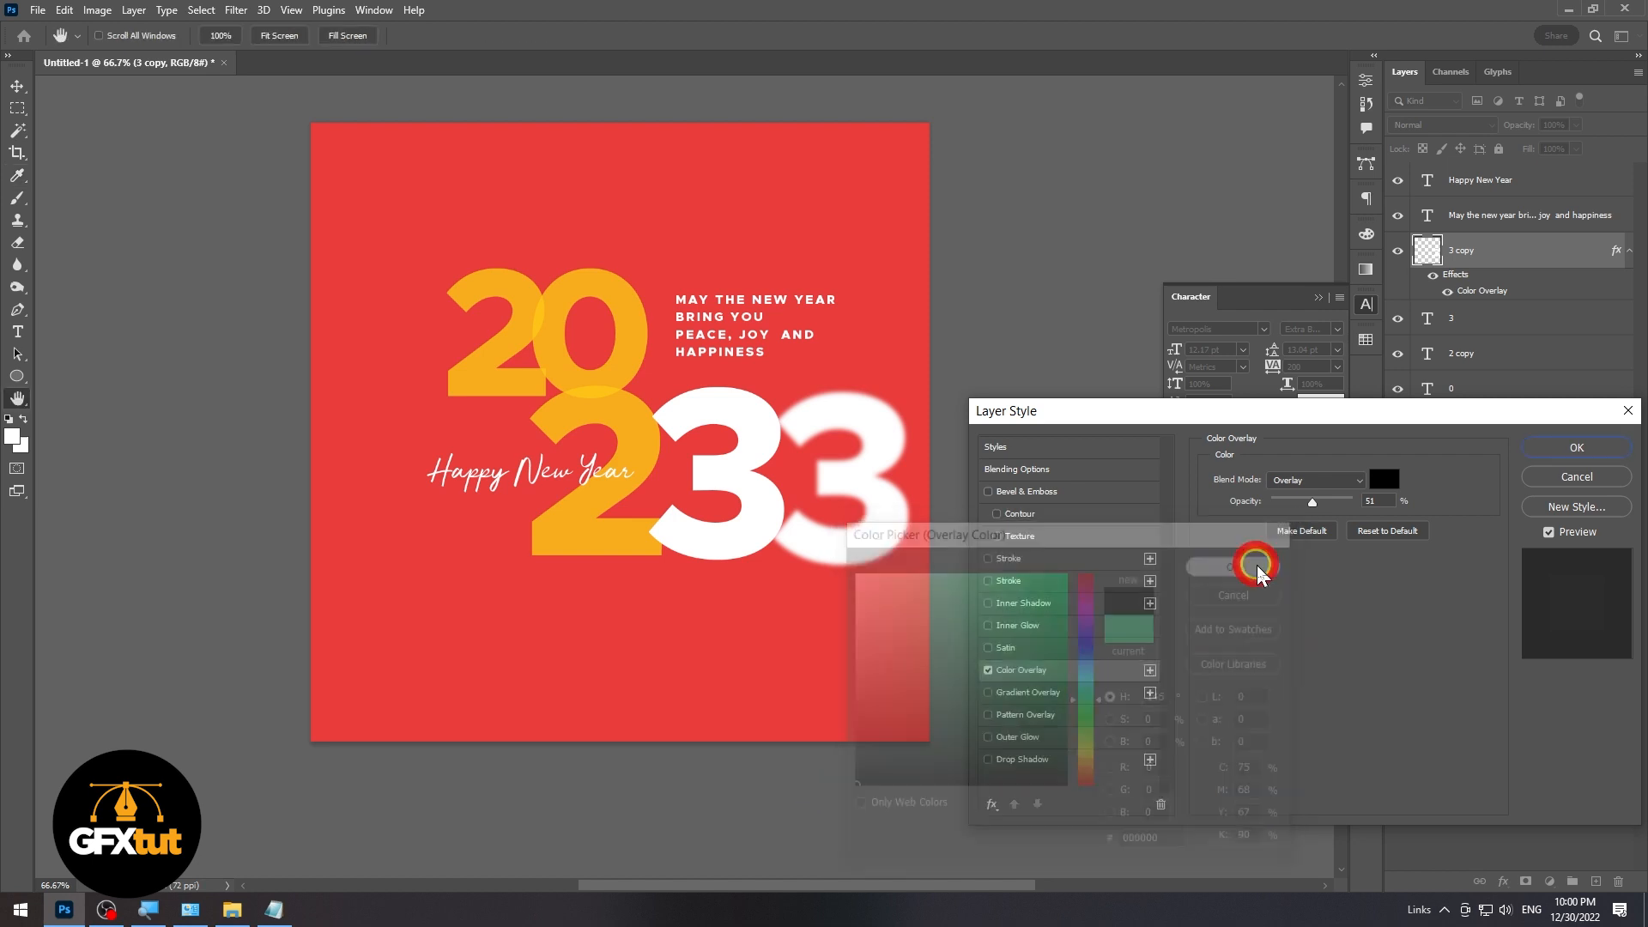
pyautogui.click(1305, 480)
pyautogui.click(1305, 479)
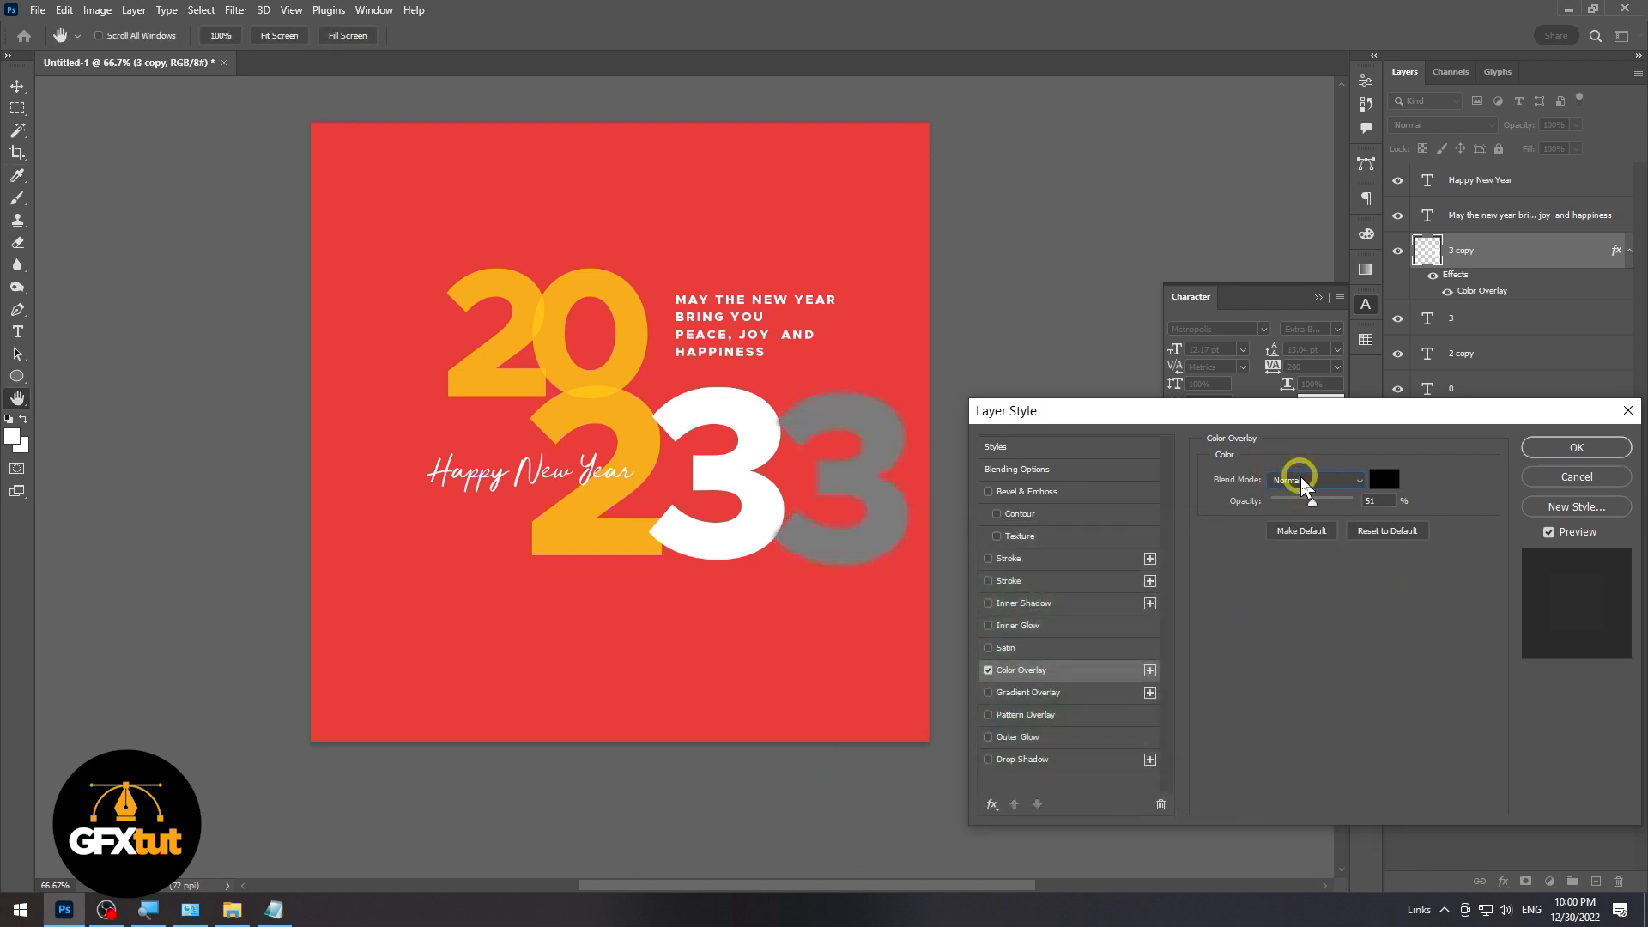
pyautogui.moveTo(1313, 504); pyautogui.dragTo(1361, 504)
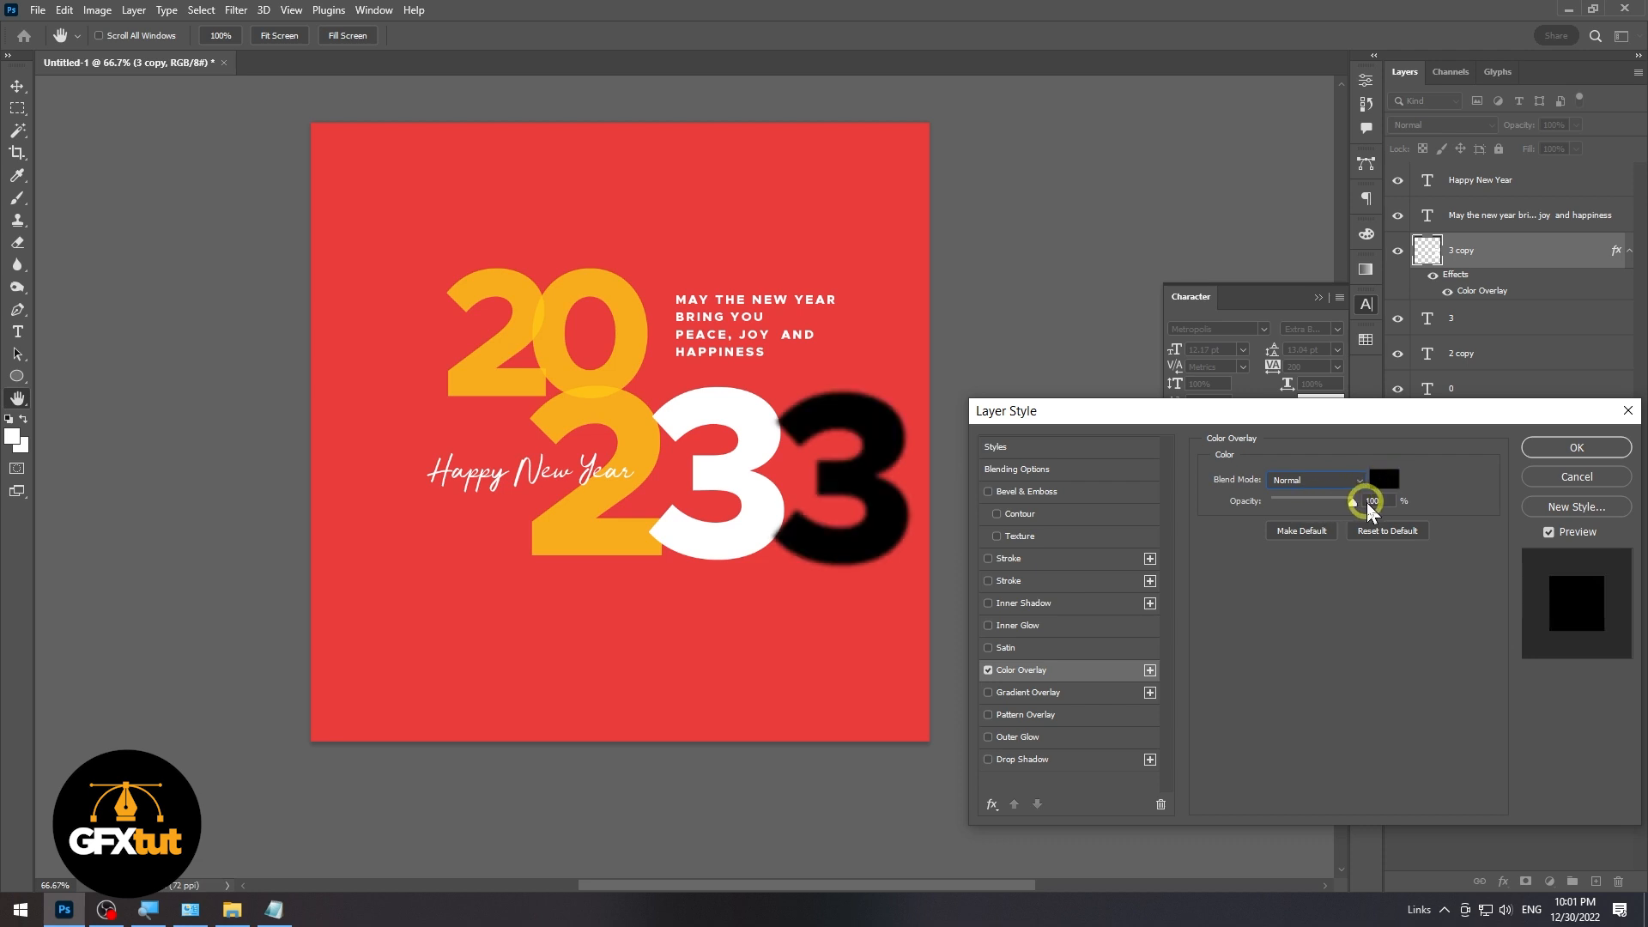
pyautogui.click(1559, 447)
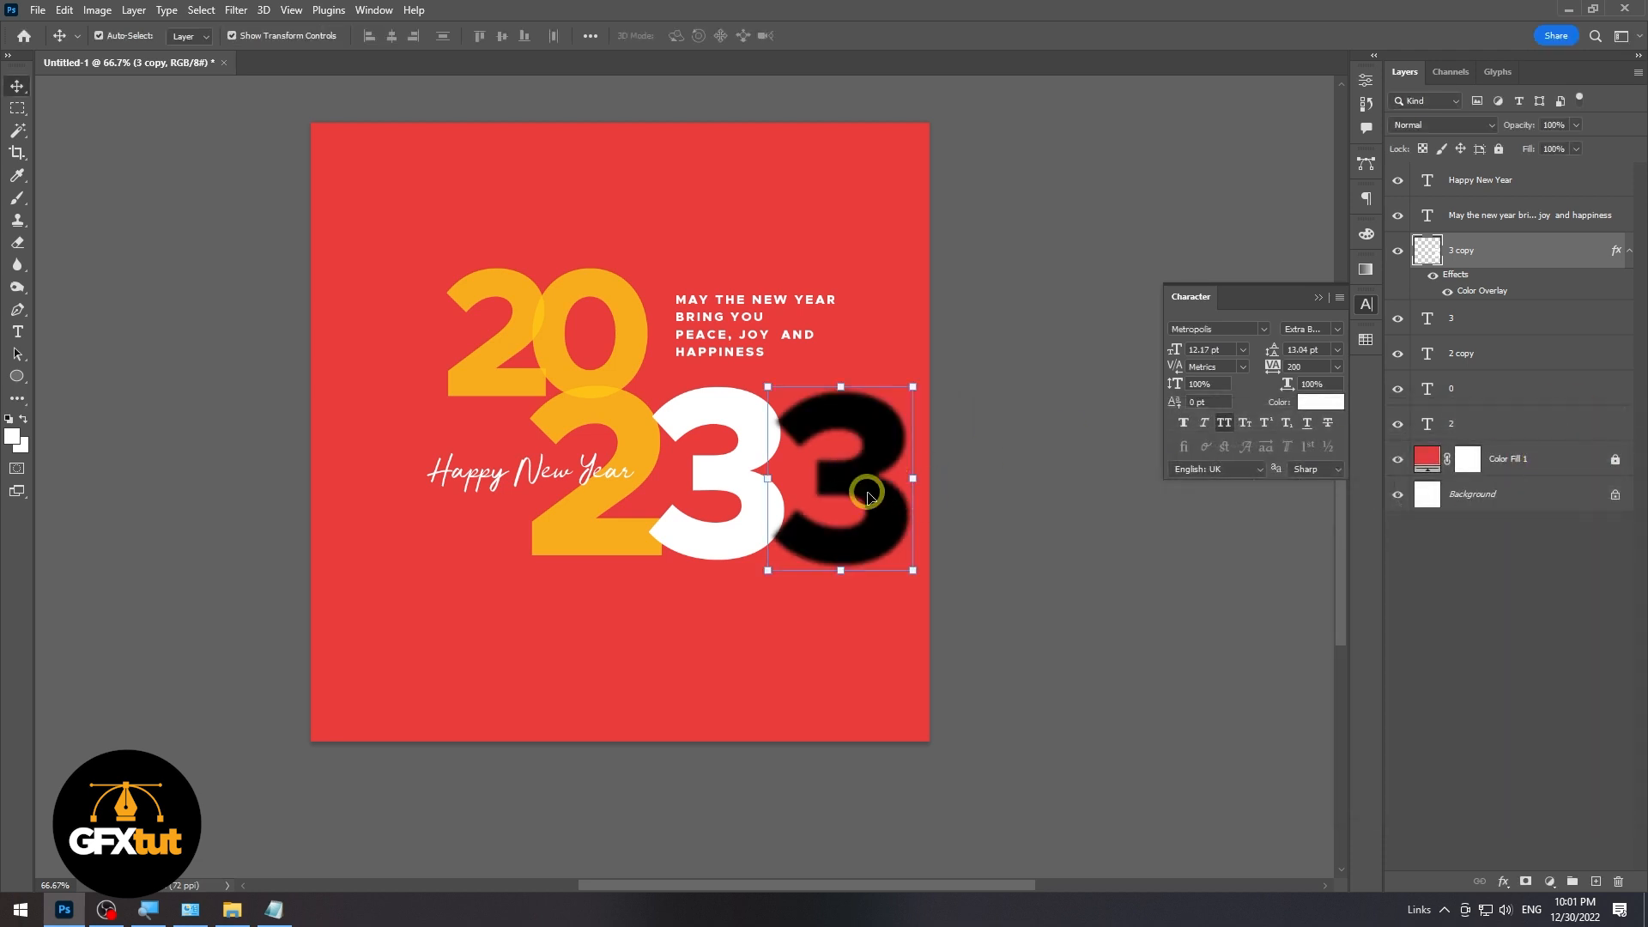
# - Distort the black blurred "3" by slanting its top edge about 5.8° to the right
pyautogui.click(1114, 727)
pyautogui.click(853, 465)
pyautogui.hotkey('ctrl', 't')
pyautogui.rightClick(880, 424)
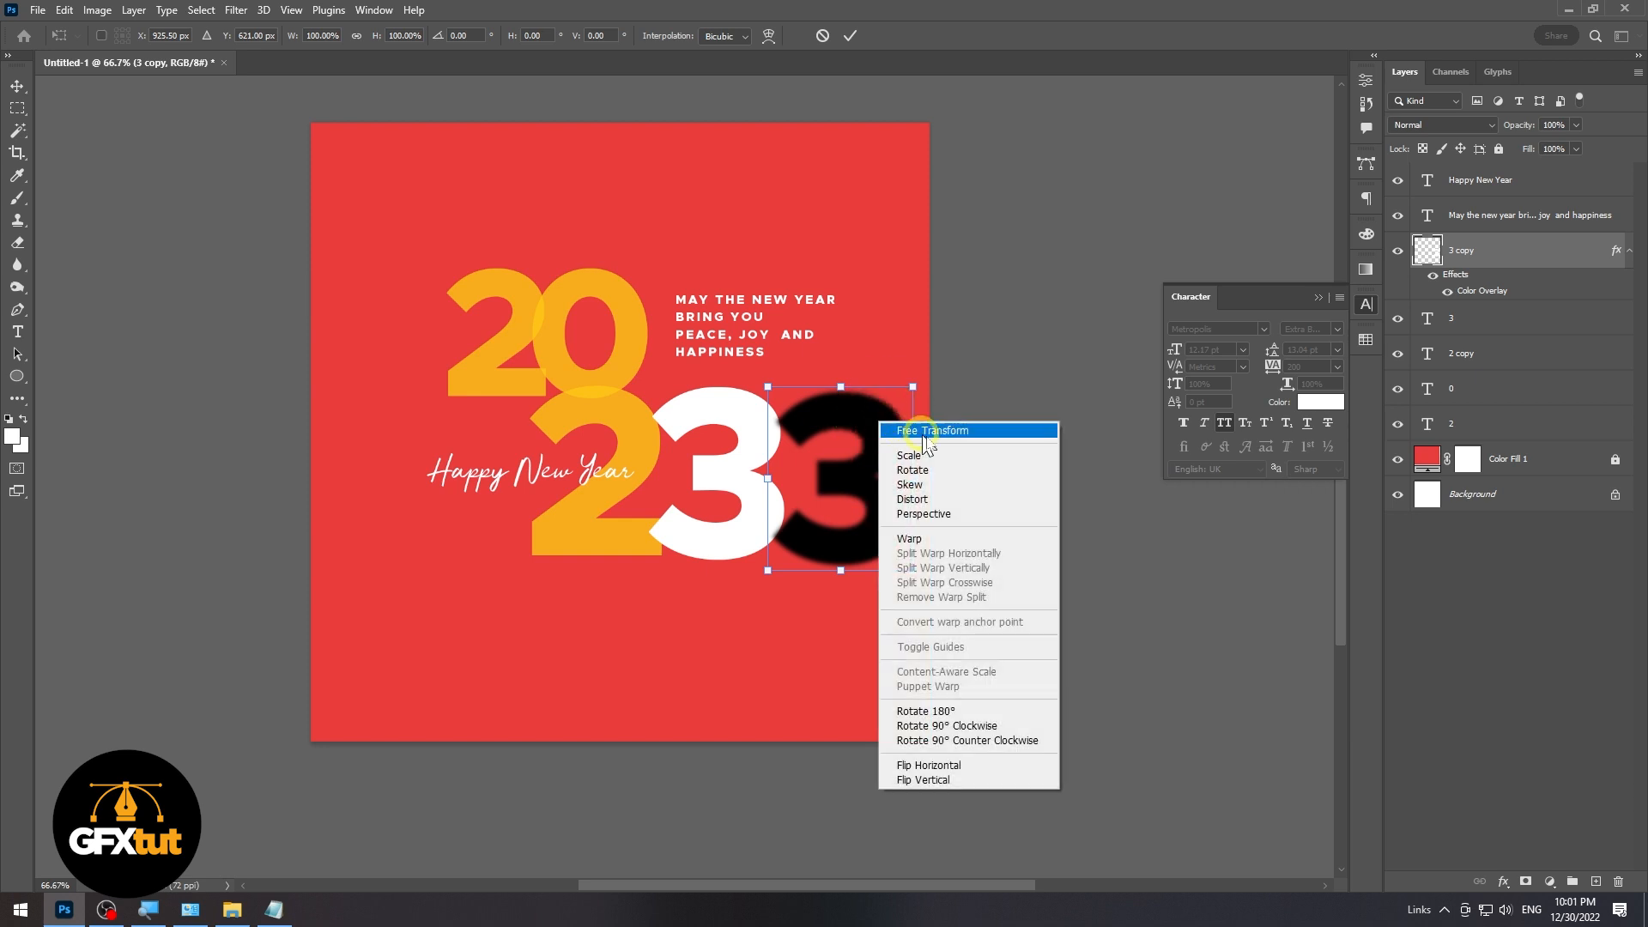
pyautogui.click(937, 499)
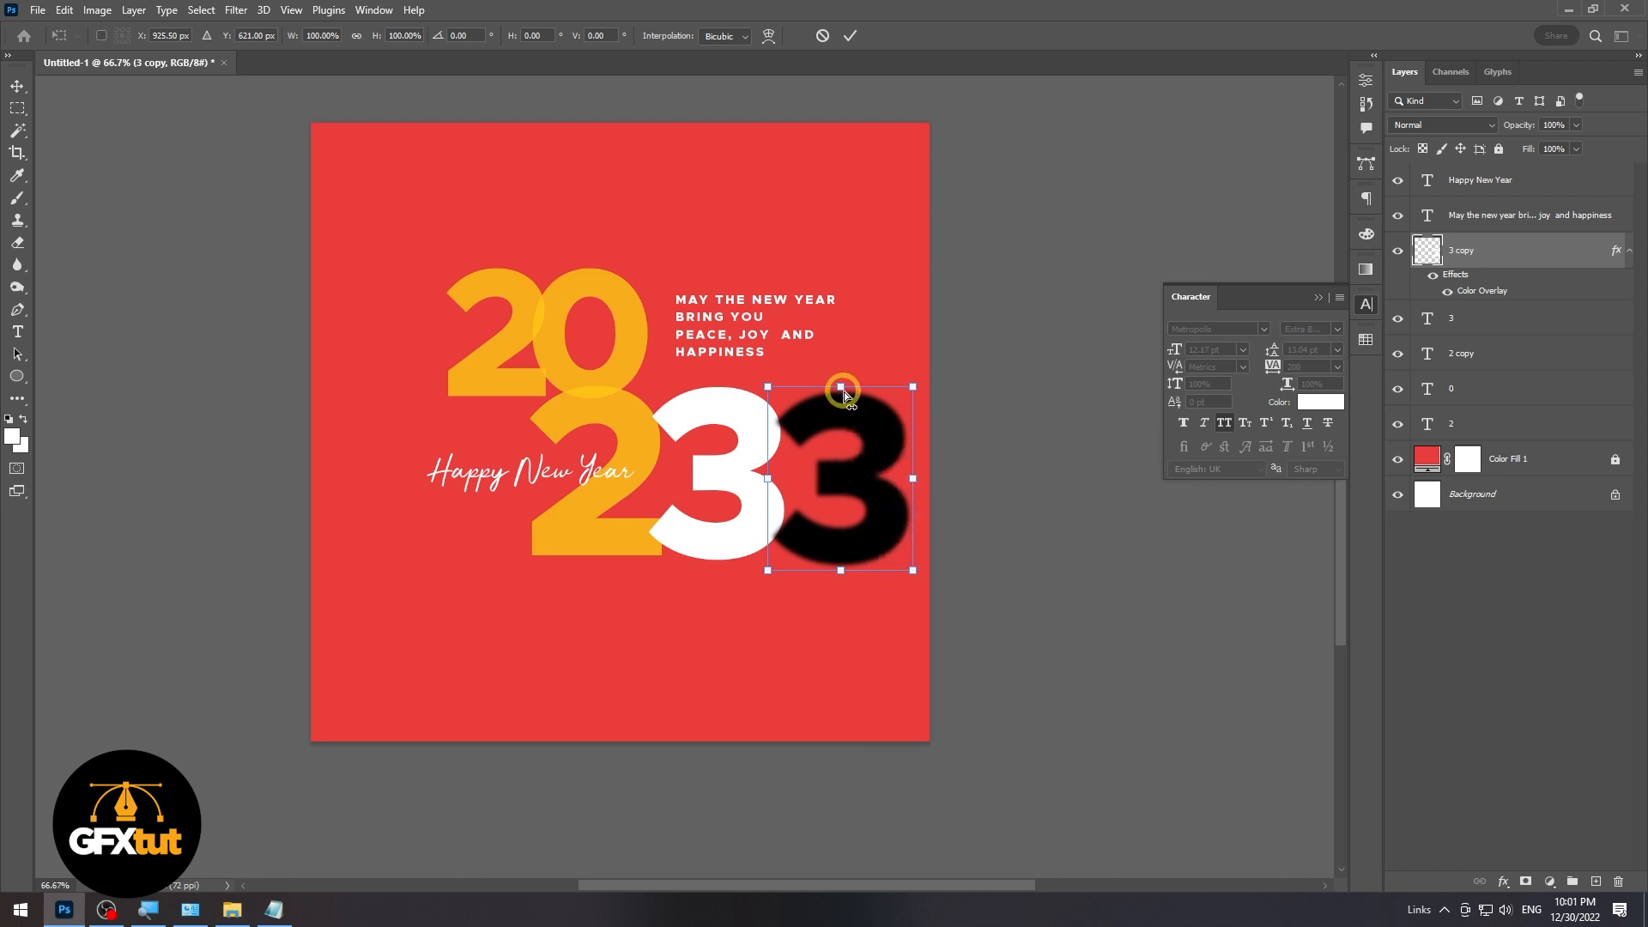
pyautogui.moveTo(844, 388); pyautogui.dragTo(859, 393)
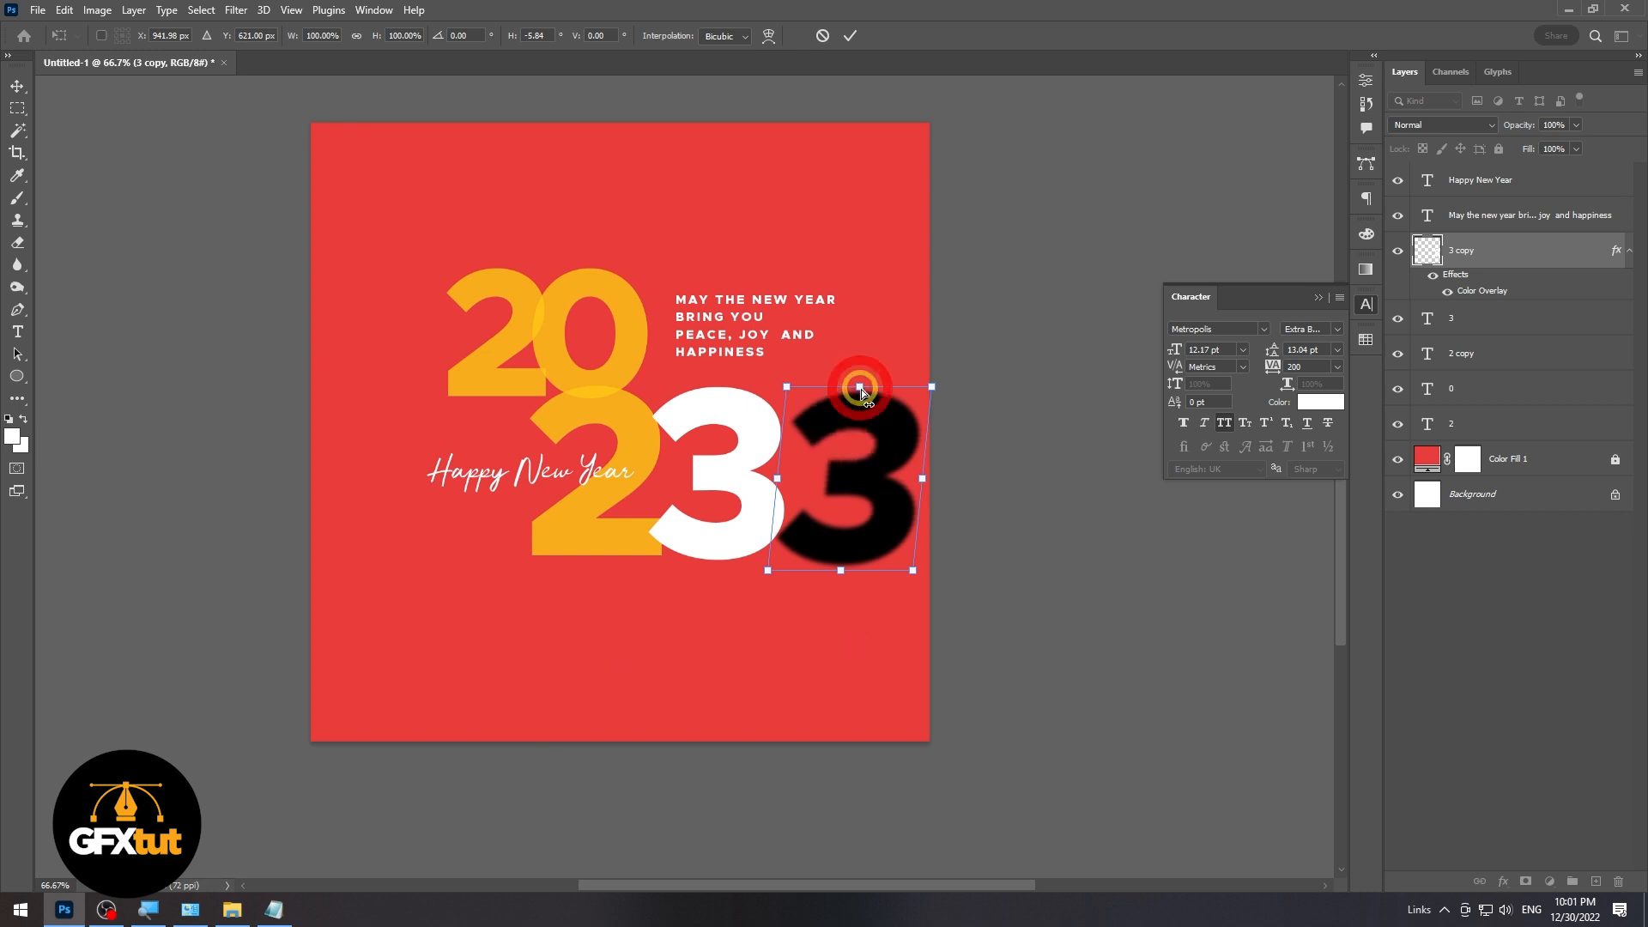
pyautogui.press('Return')
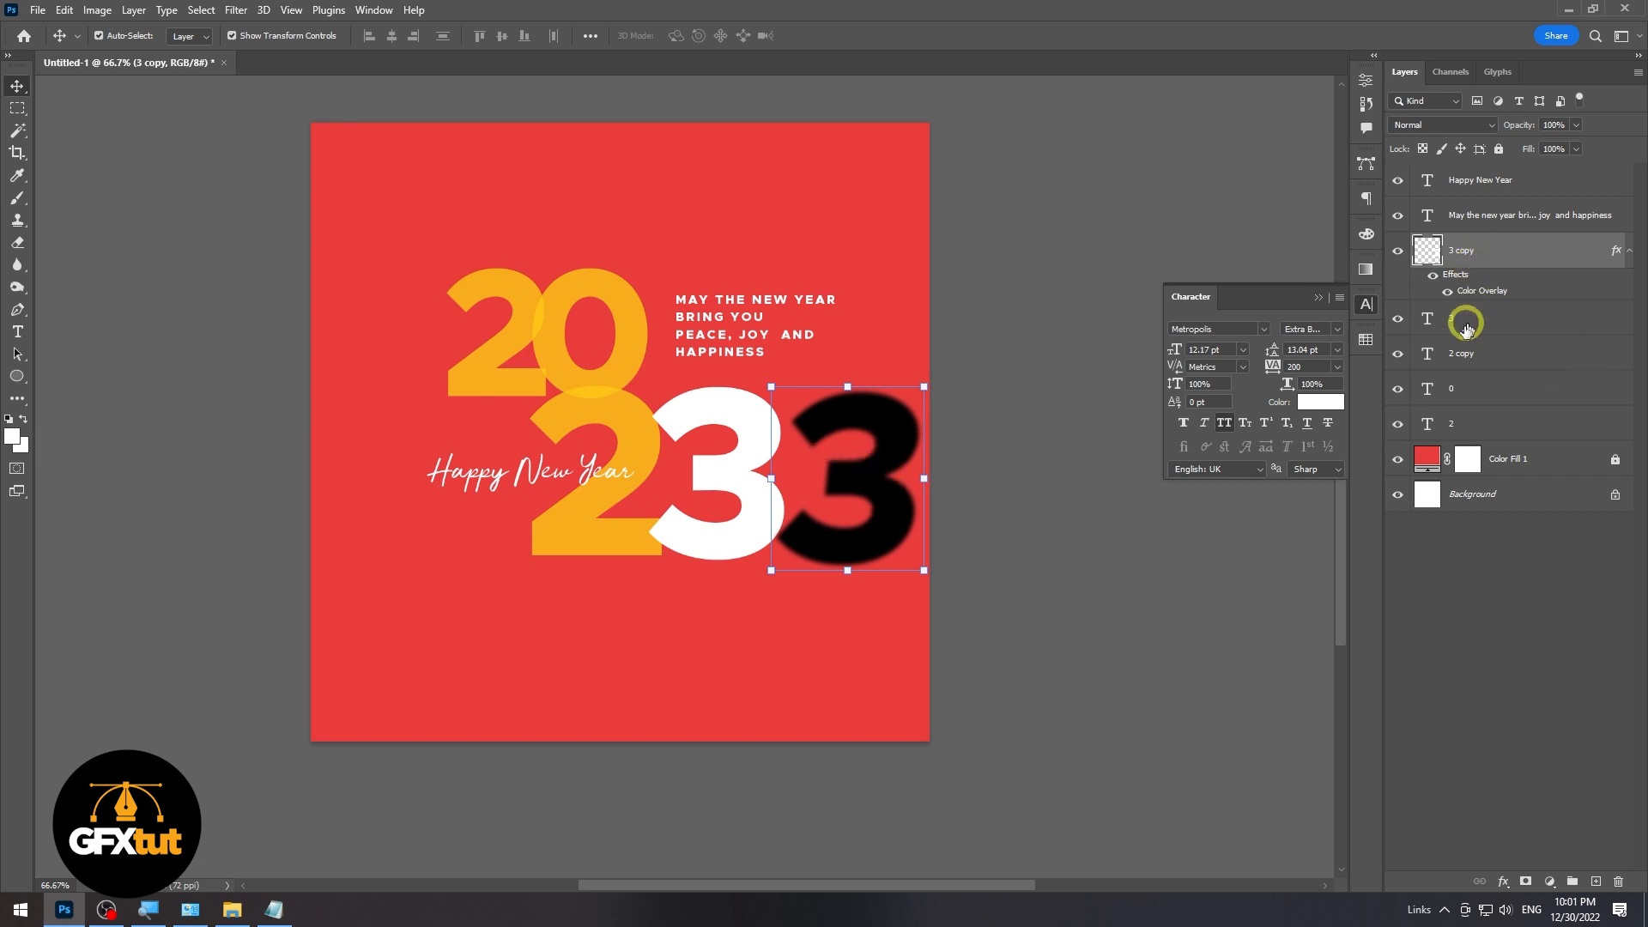
# - Move the "3 copy" layer directly below the "3" layer and position it behind the white 3, slightly offset as a shadow
pyautogui.moveTo(1482, 256); pyautogui.dragTo(1483, 333)
pyautogui.moveTo(890, 464); pyautogui.dragTo(762, 460)
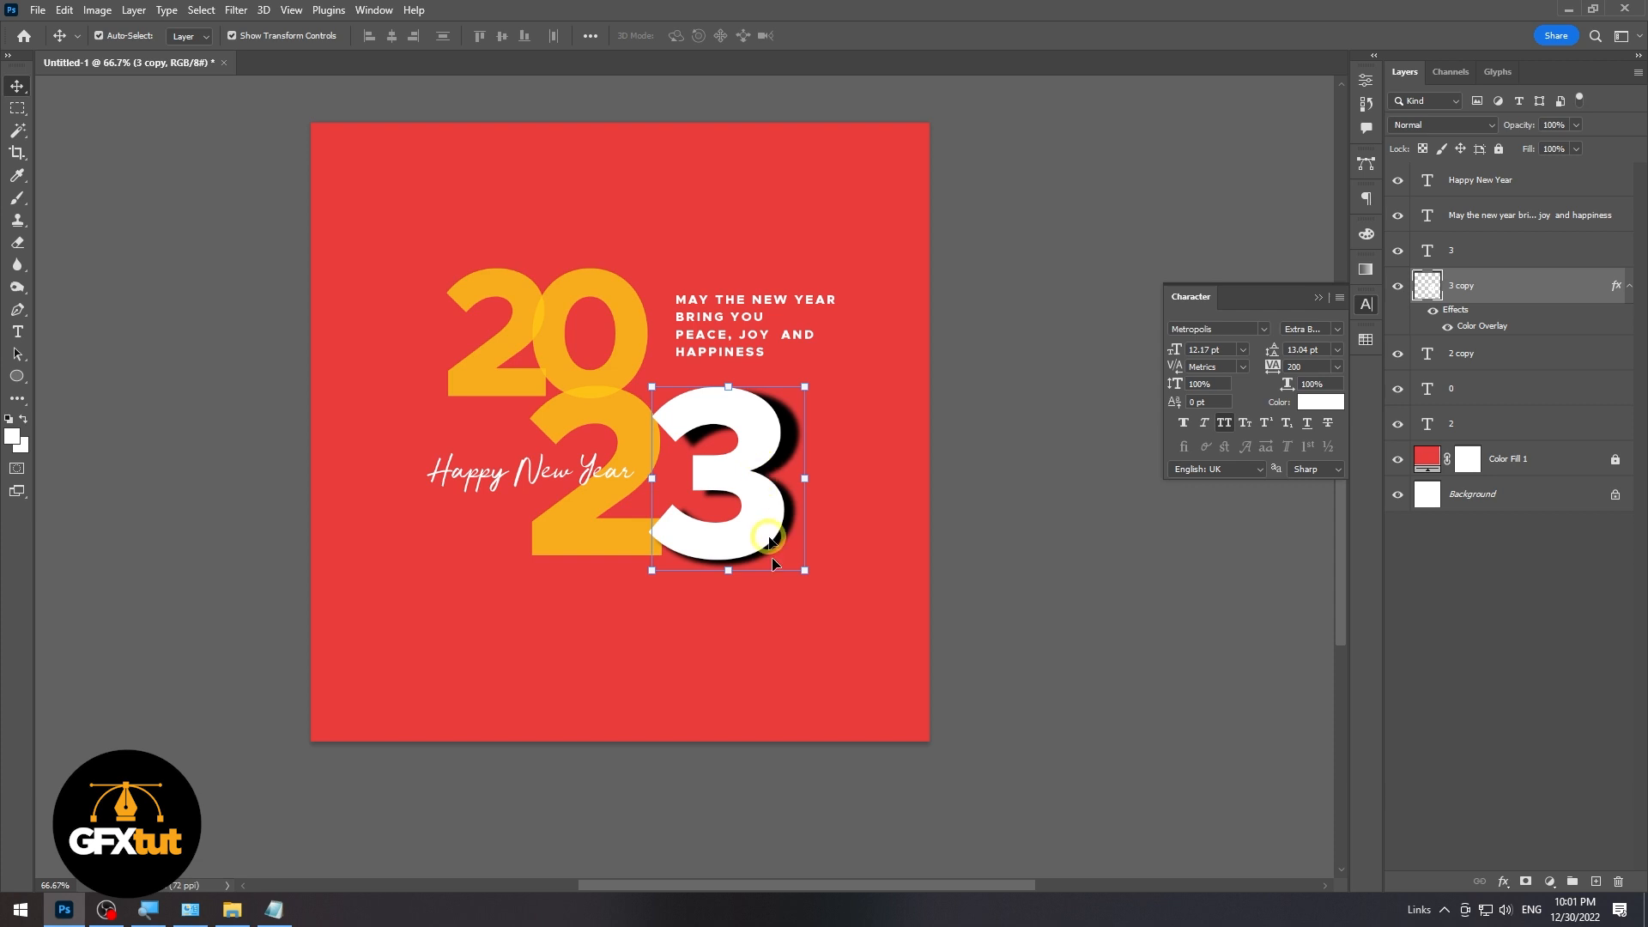
pyautogui.keyDown('ctrl'); pyautogui.click(787, 496); pyautogui.keyUp('ctrl')
pyautogui.moveTo(795, 497); pyautogui.dragTo(915, 549)
pyautogui.moveTo(898, 415); pyautogui.dragTo(890, 401)
pyautogui.hotkey('ctrl', 'z')
pyautogui.hotkey('ctrl', 'z')
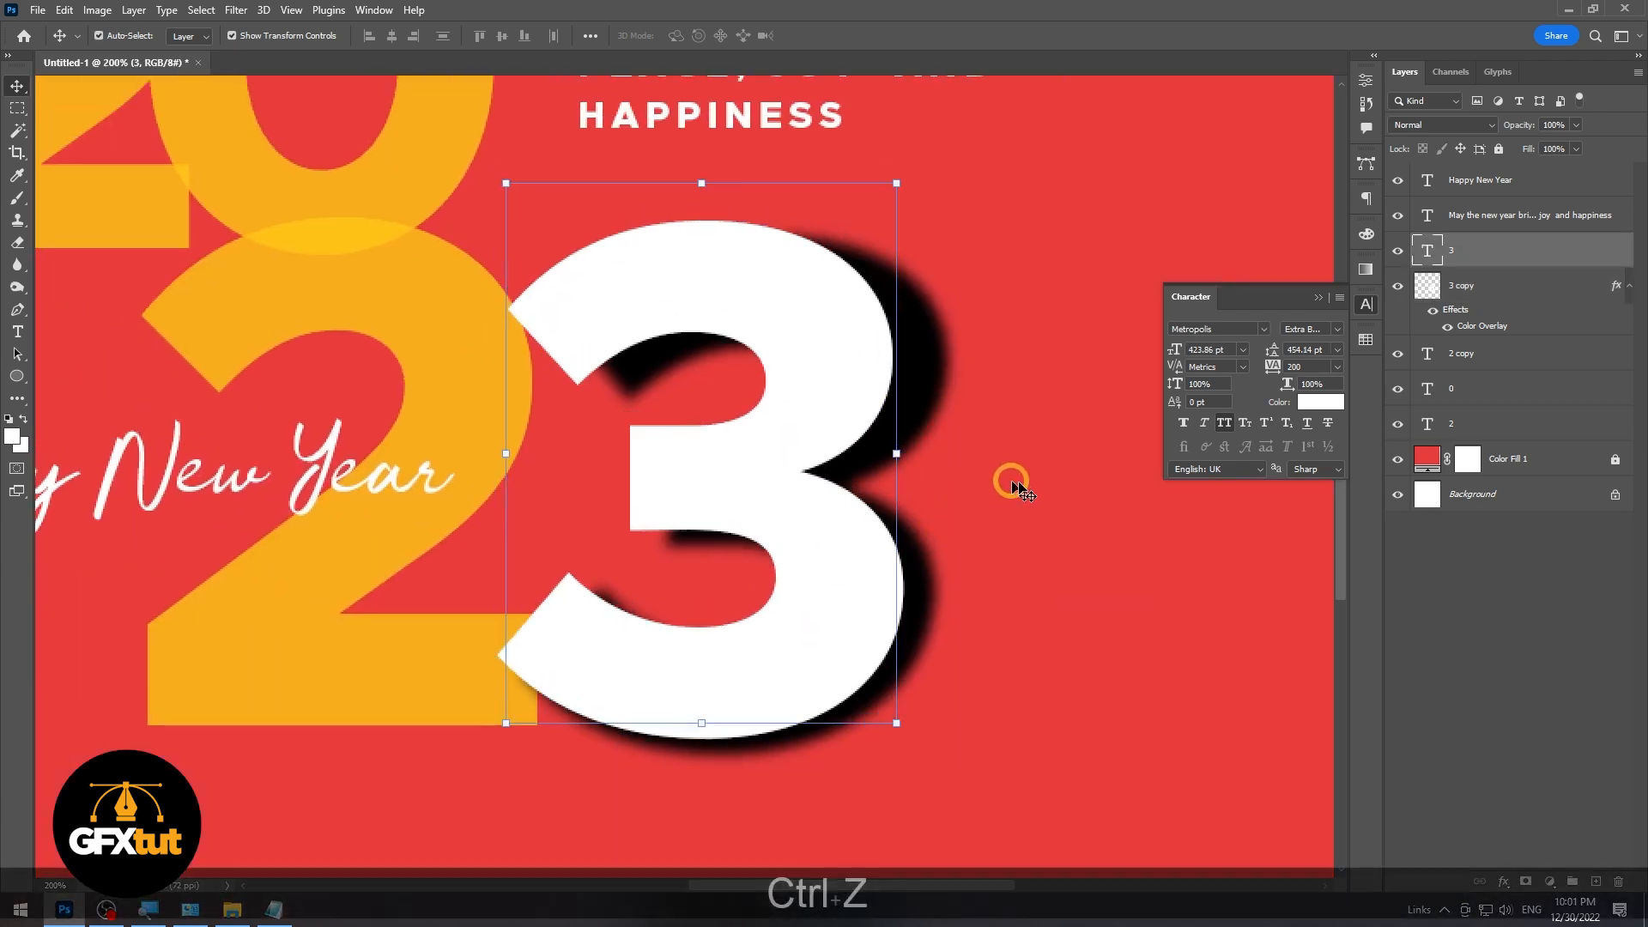
# - Shift the black shadow closer to the white 3 and warp its upper corner, upper edge and side points slightly downward
pyautogui.moveTo(930, 369); pyautogui.dragTo(913, 357)
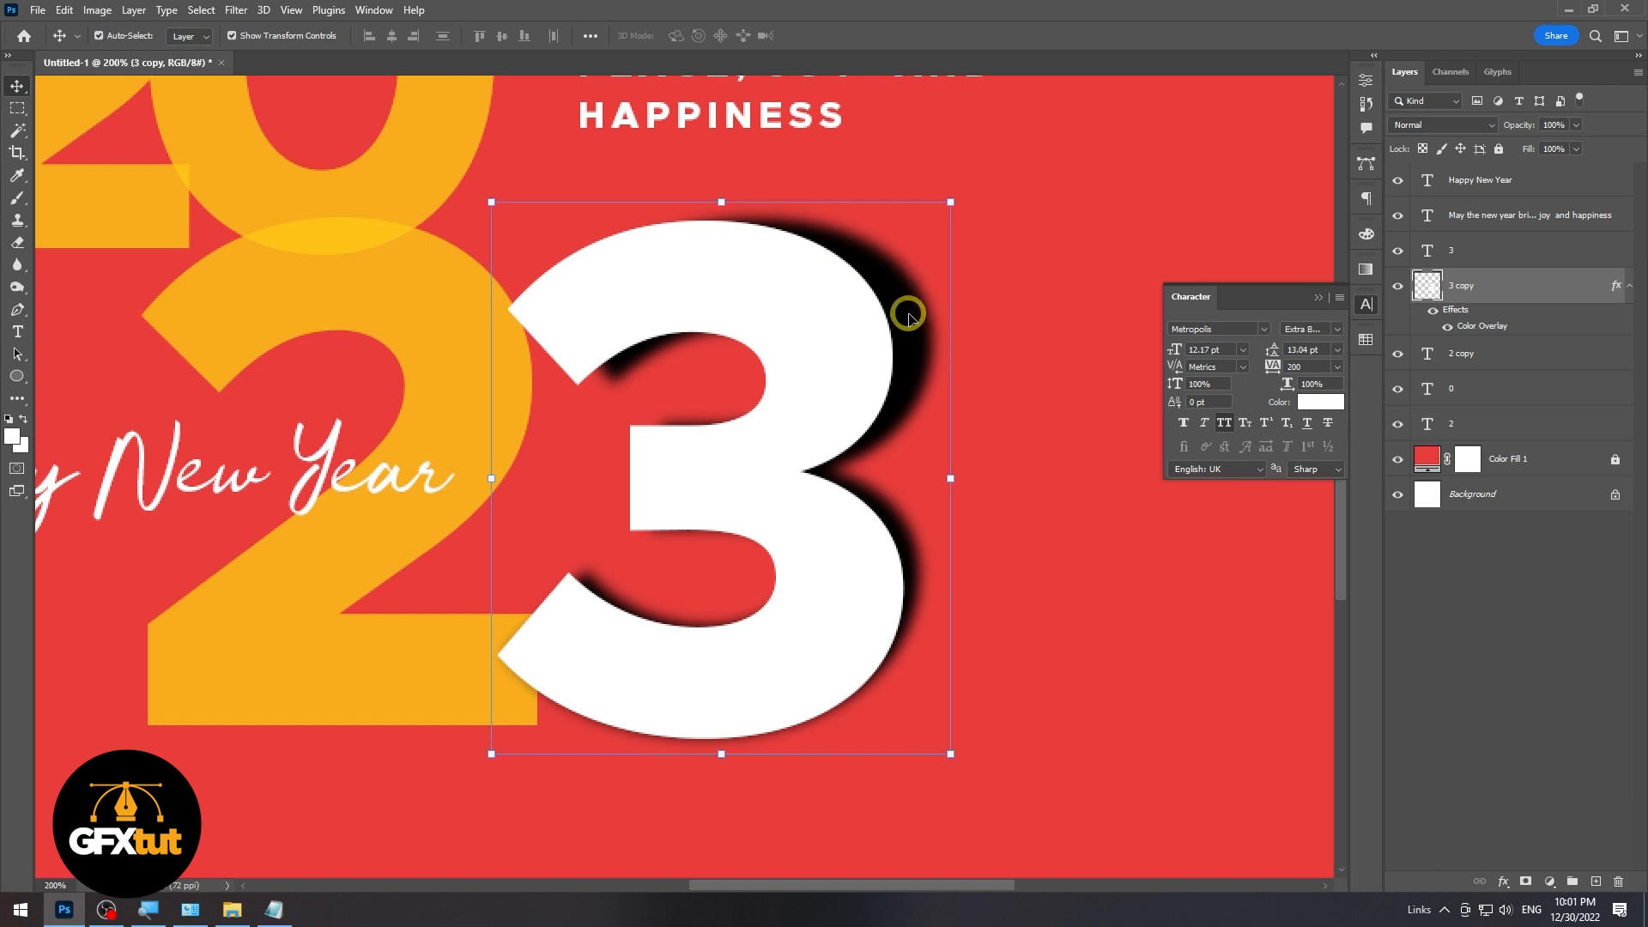
pyautogui.hotkey('ctrl', 't')
pyautogui.rightClick(908, 316)
pyautogui.click(954, 435)
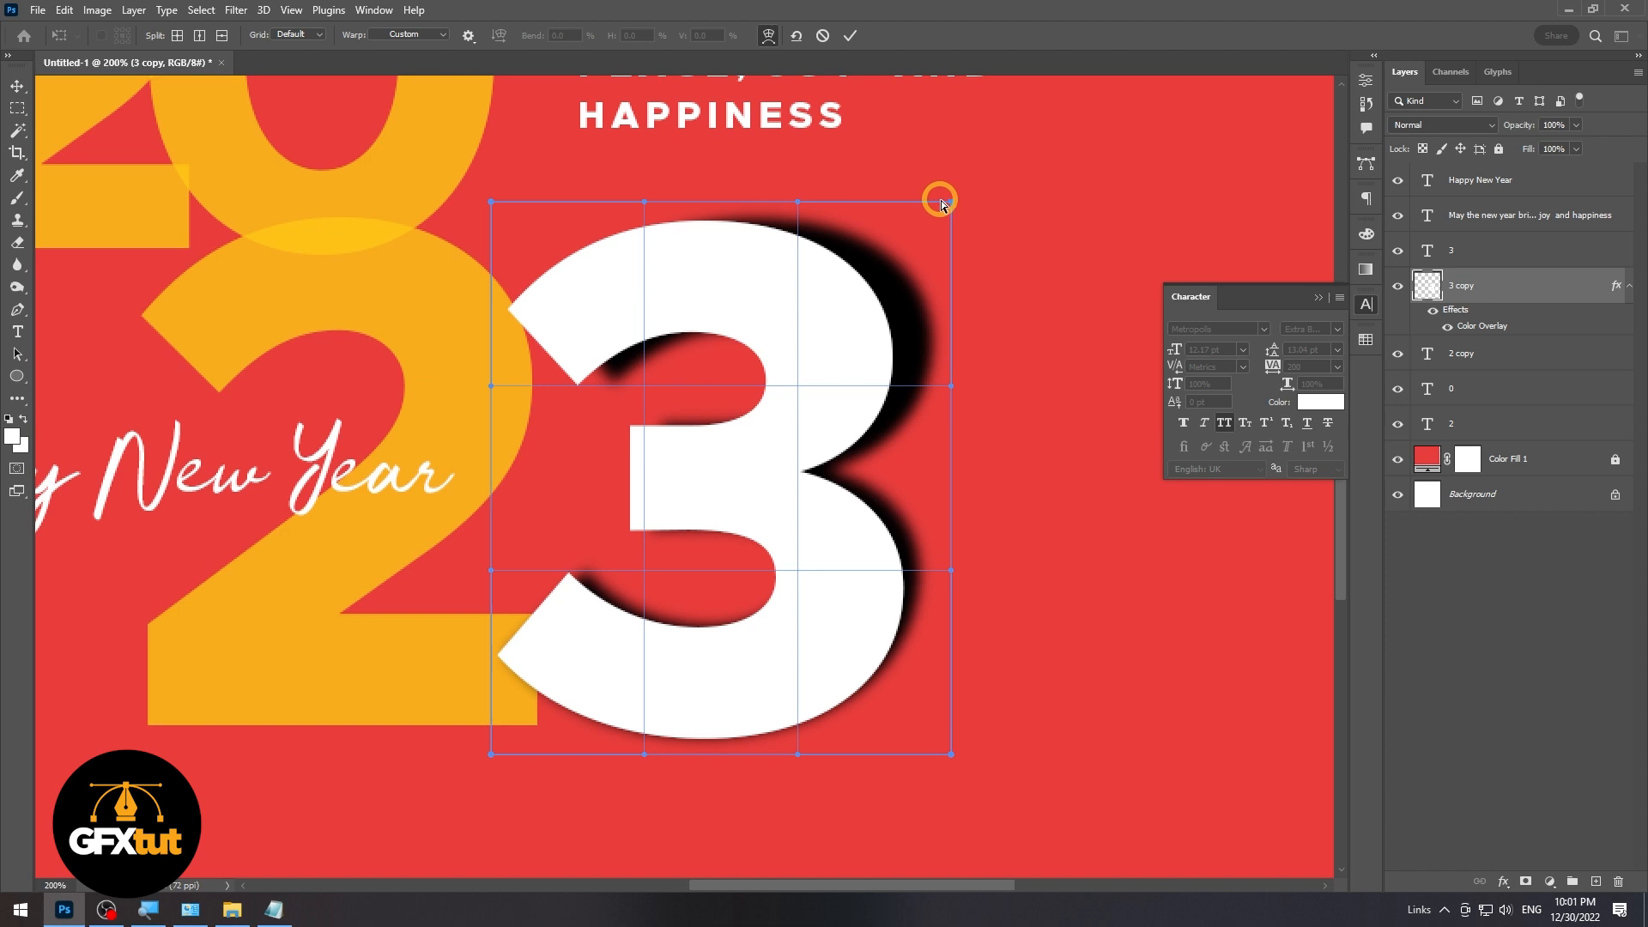
pyautogui.moveTo(950, 203); pyautogui.dragTo(954, 218)
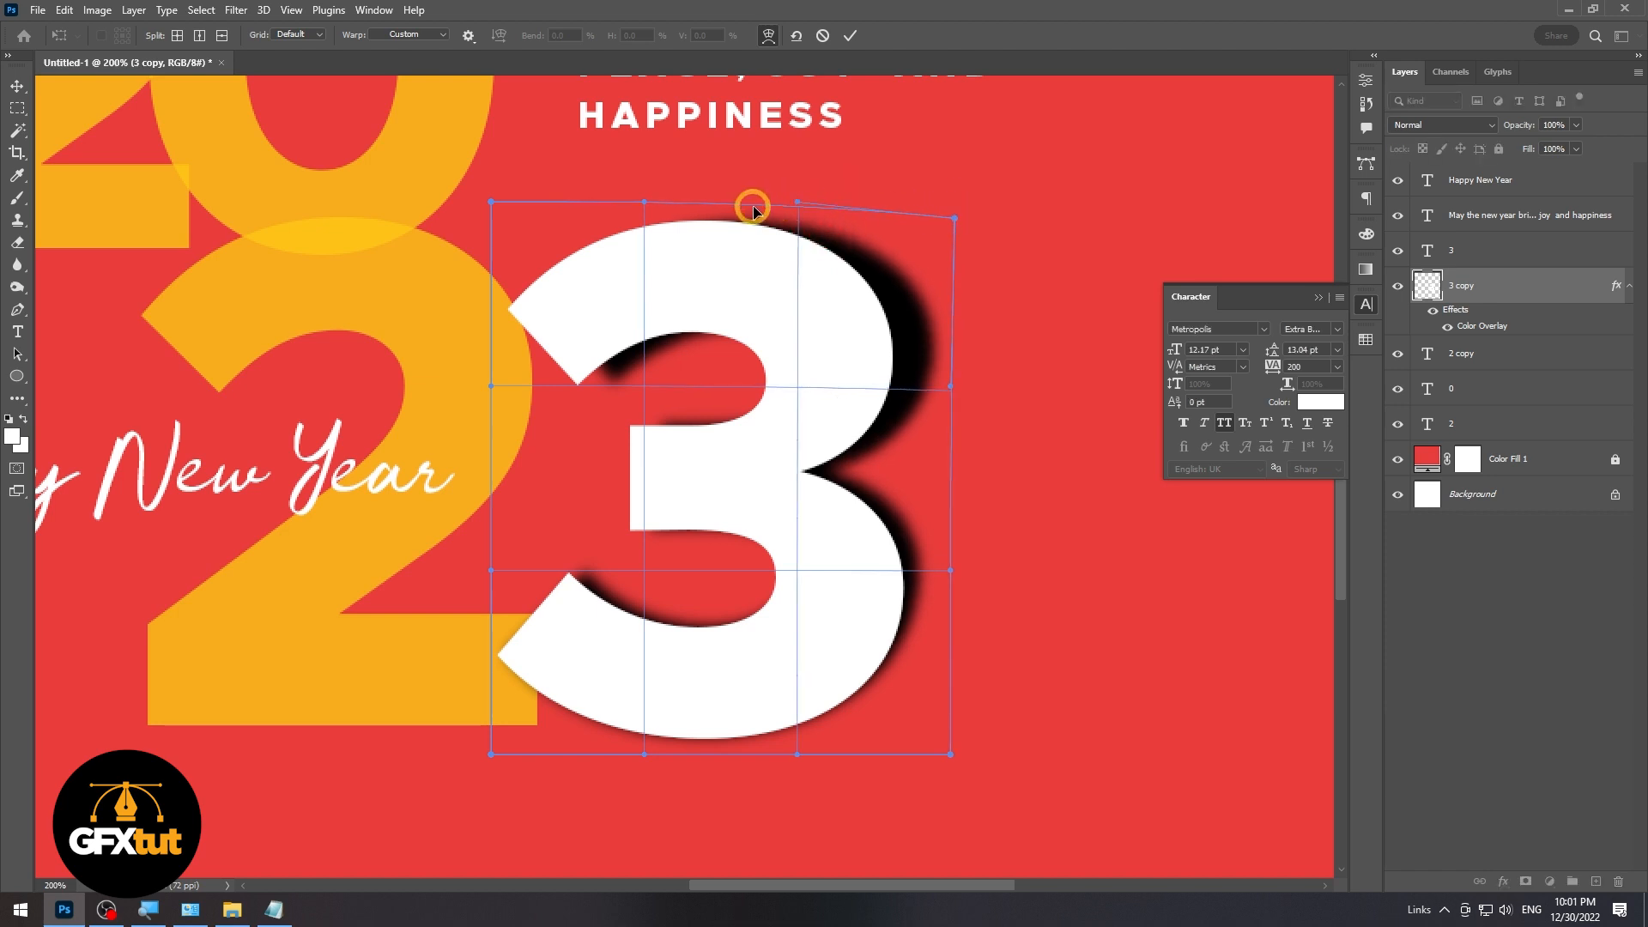
pyautogui.moveTo(797, 204); pyautogui.dragTo(797, 210)
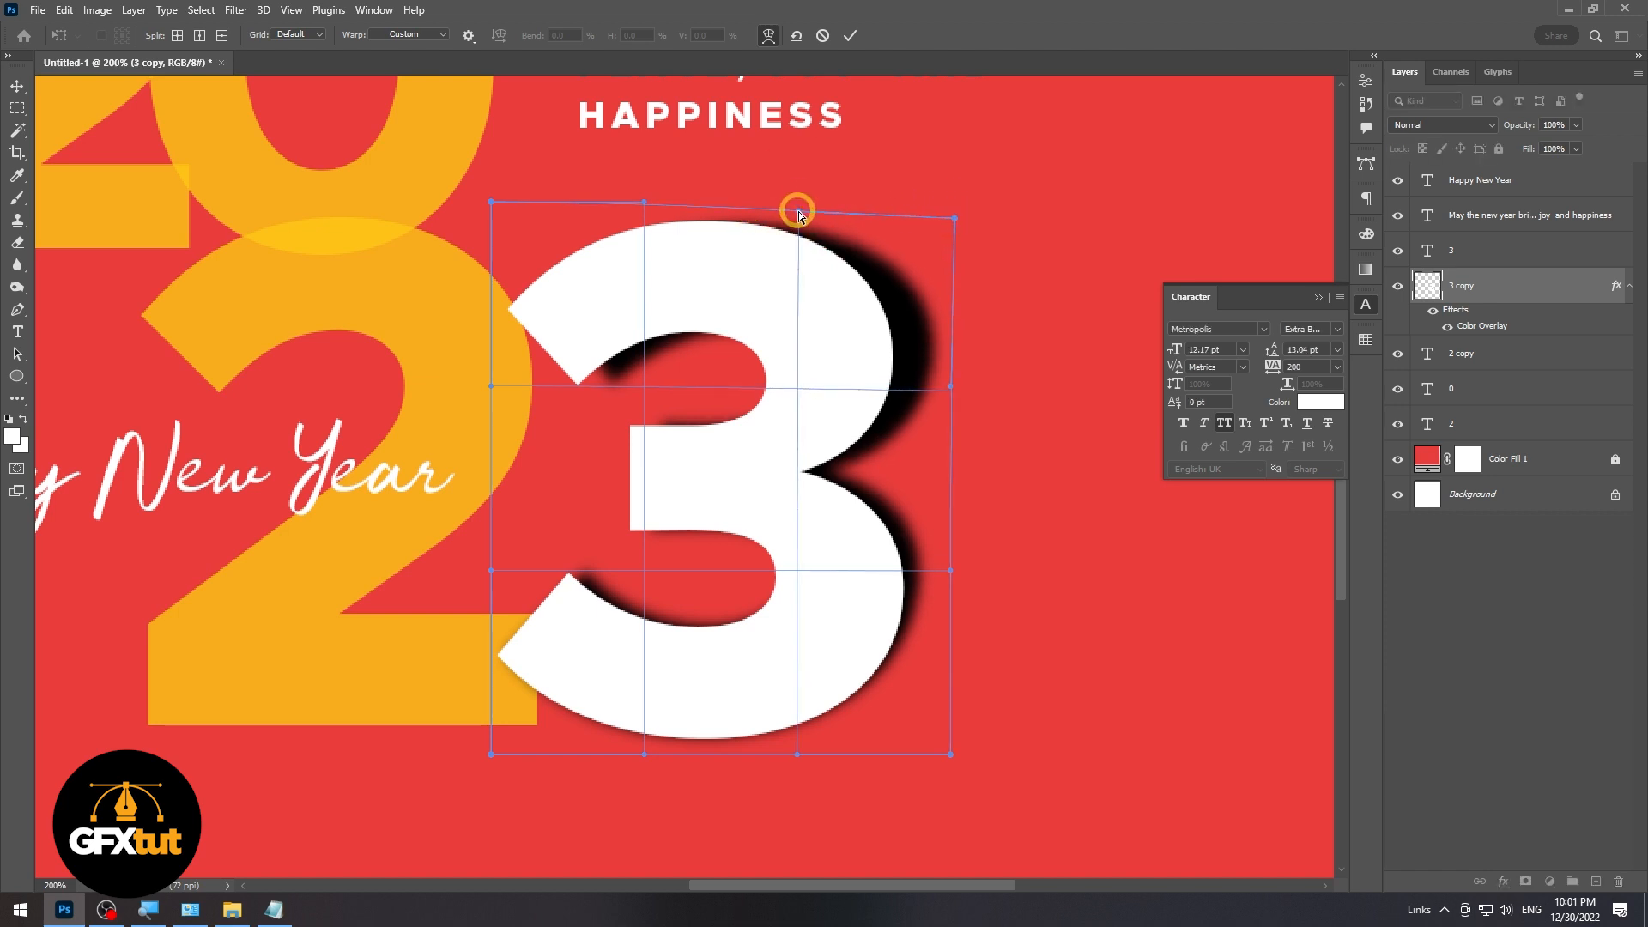
pyautogui.moveTo(644, 203); pyautogui.dragTo(640, 209)
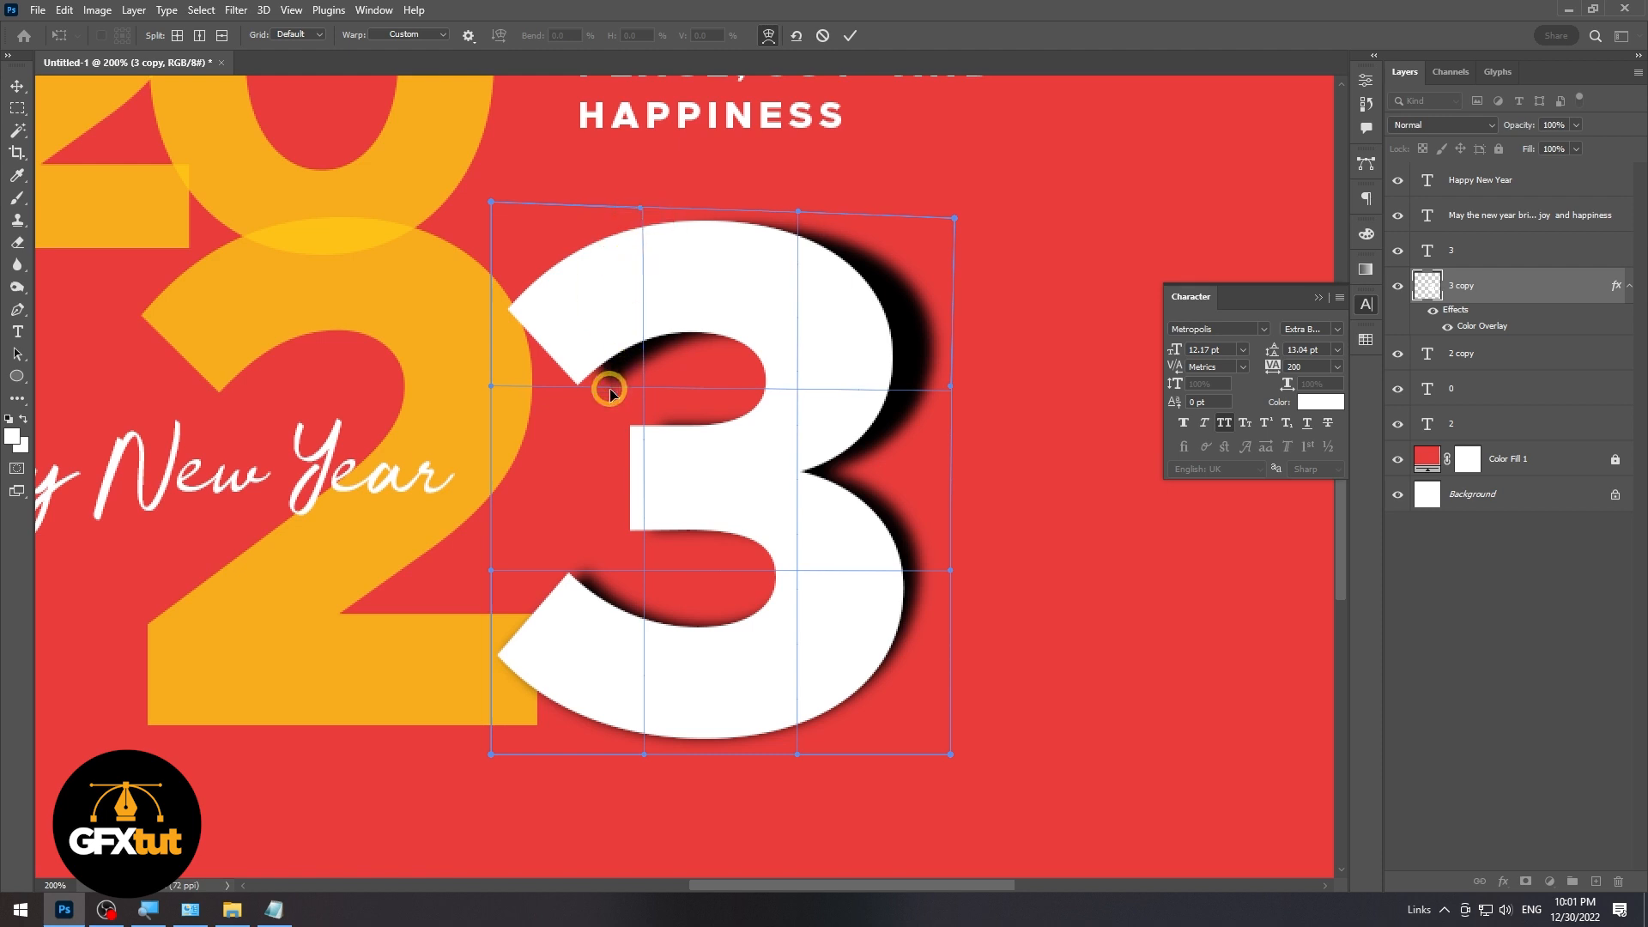
pyautogui.moveTo(611, 379); pyautogui.dragTo(608, 385)
pyautogui.moveTo(950, 386); pyautogui.dragTo(941, 399)
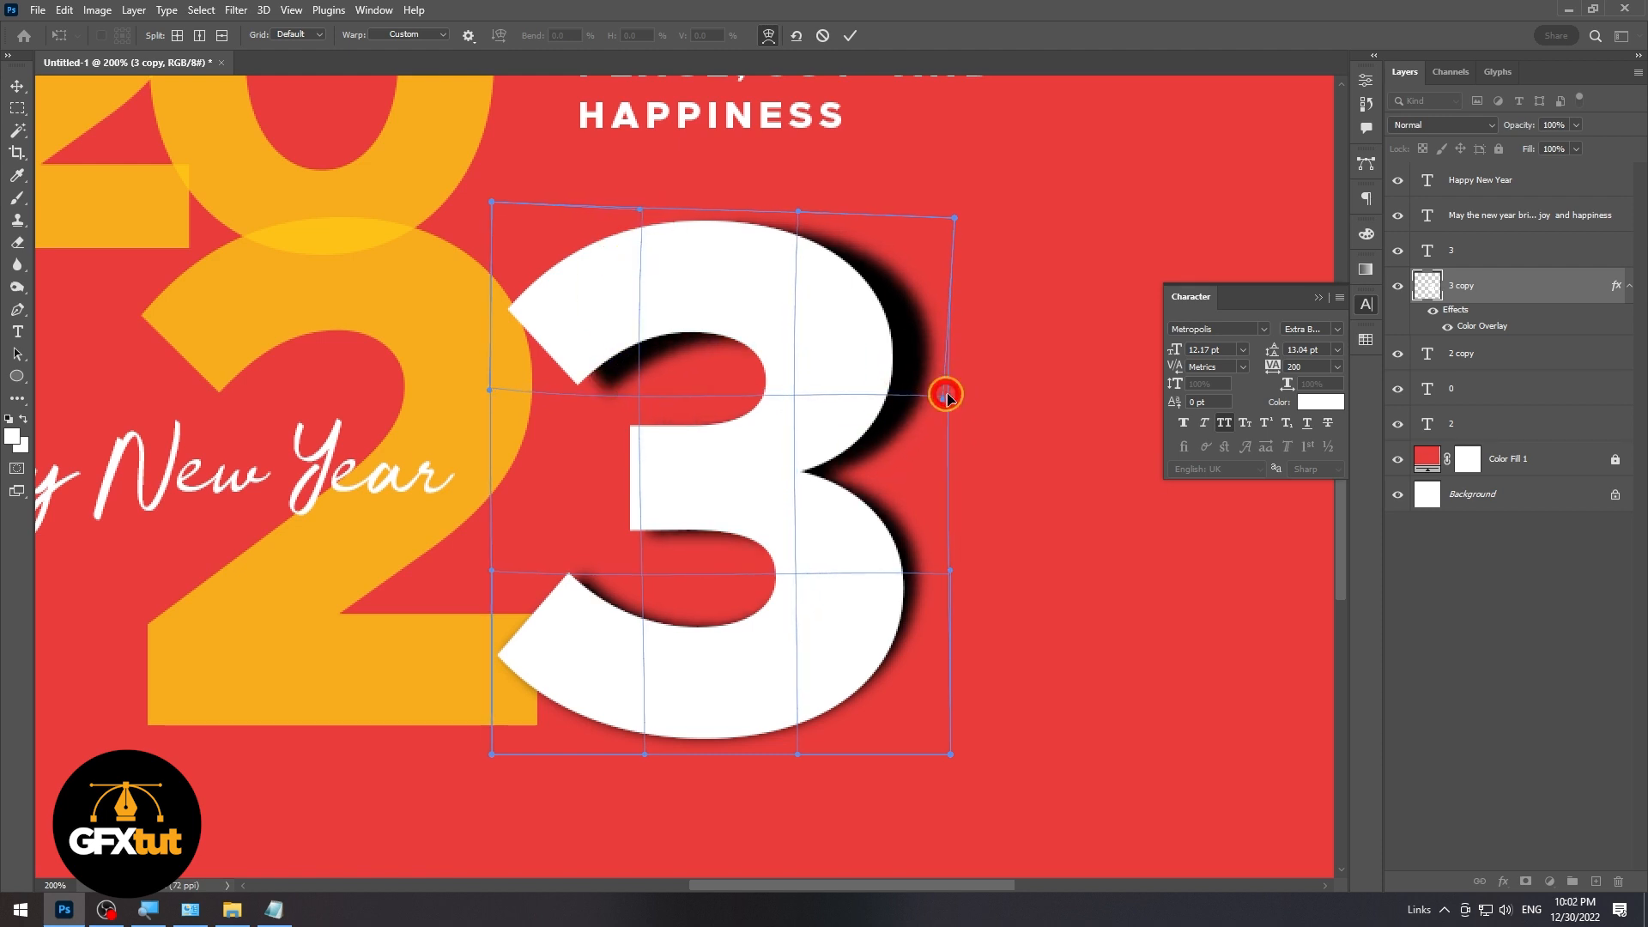
pyautogui.press('Return')
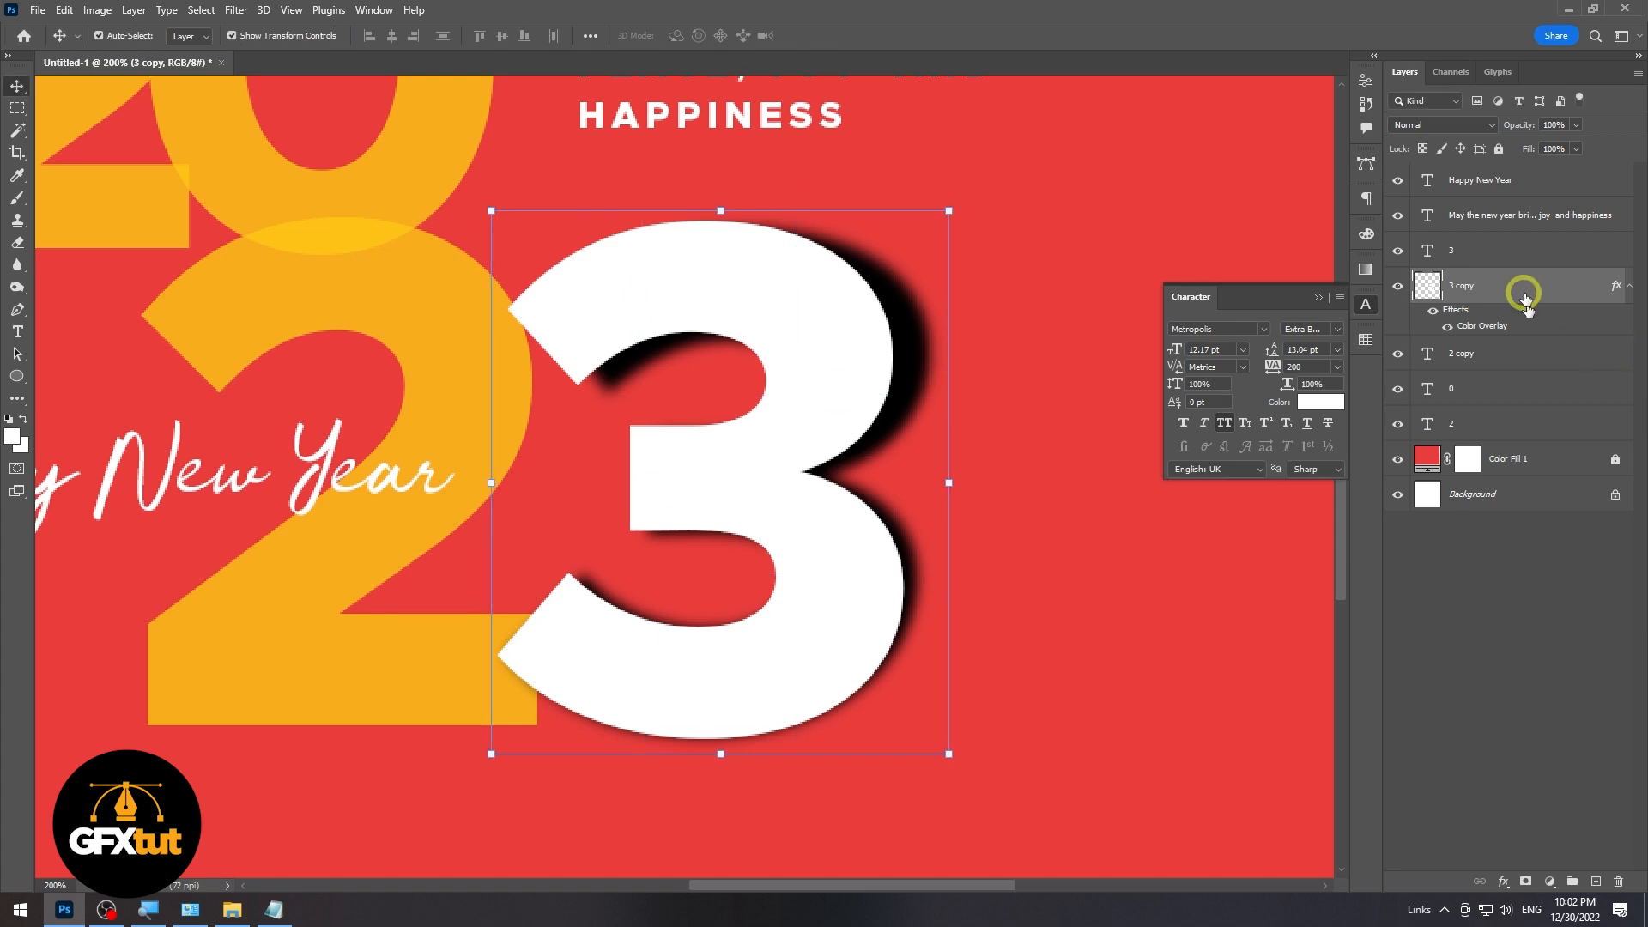
# - Set the "3 copy" shadow layer to 52% opacity with the Multiply blend mode
pyautogui.moveTo(1507, 134); pyautogui.dragTo(1516, 127)
pyautogui.moveTo(1519, 127); pyautogui.dragTo(1508, 122)
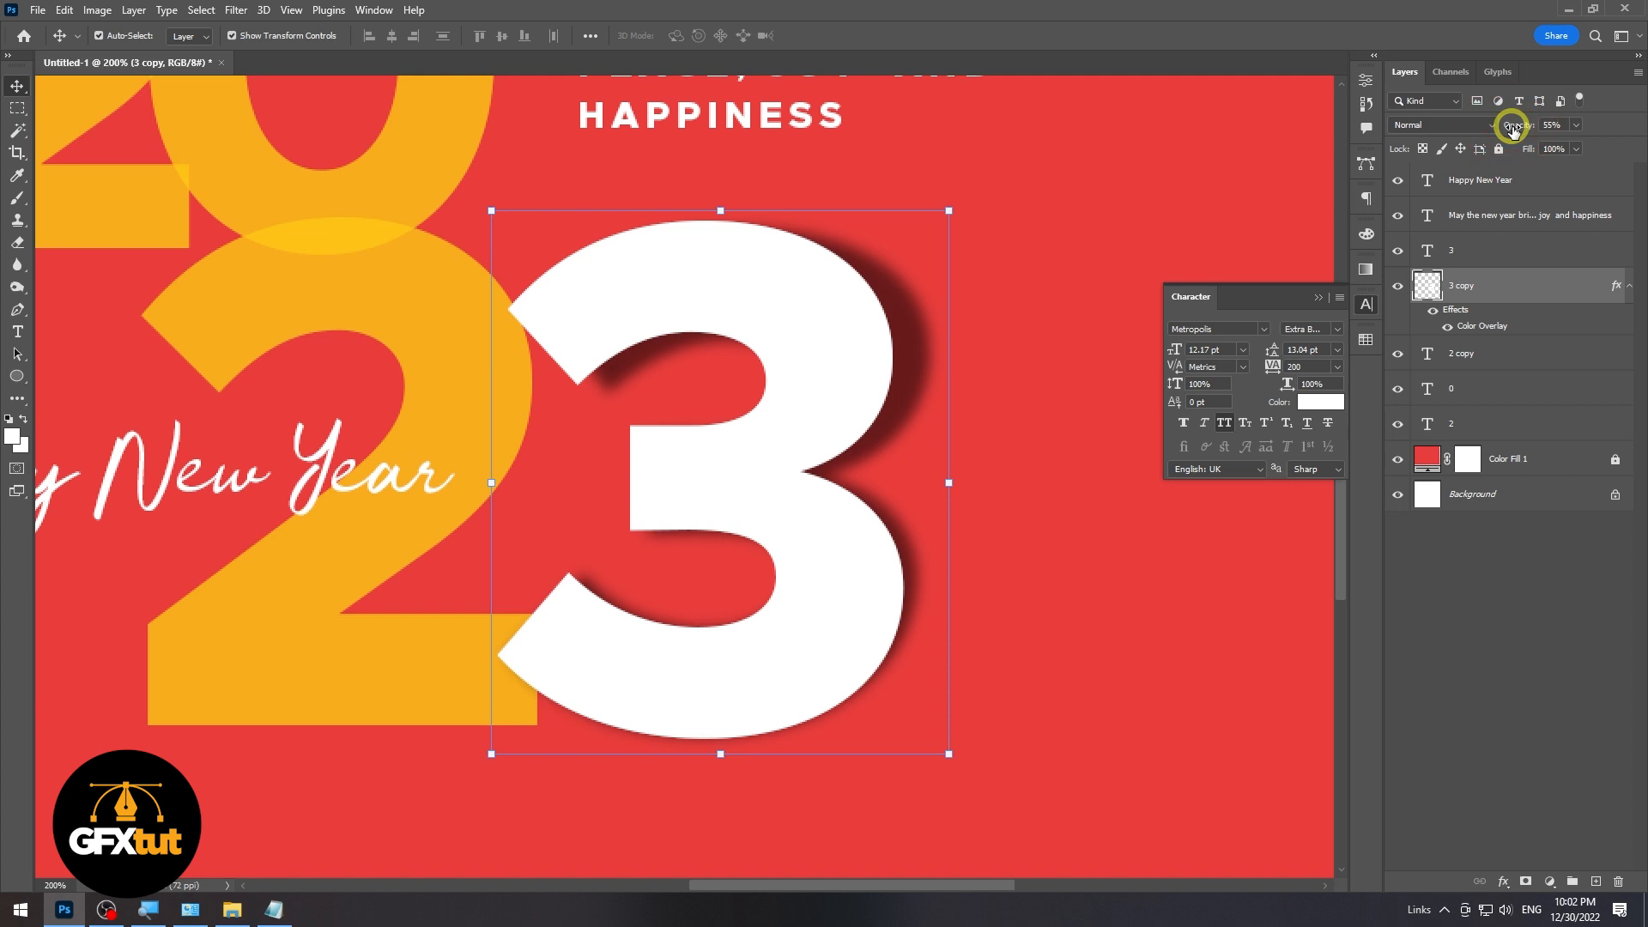
pyautogui.click(1440, 130)
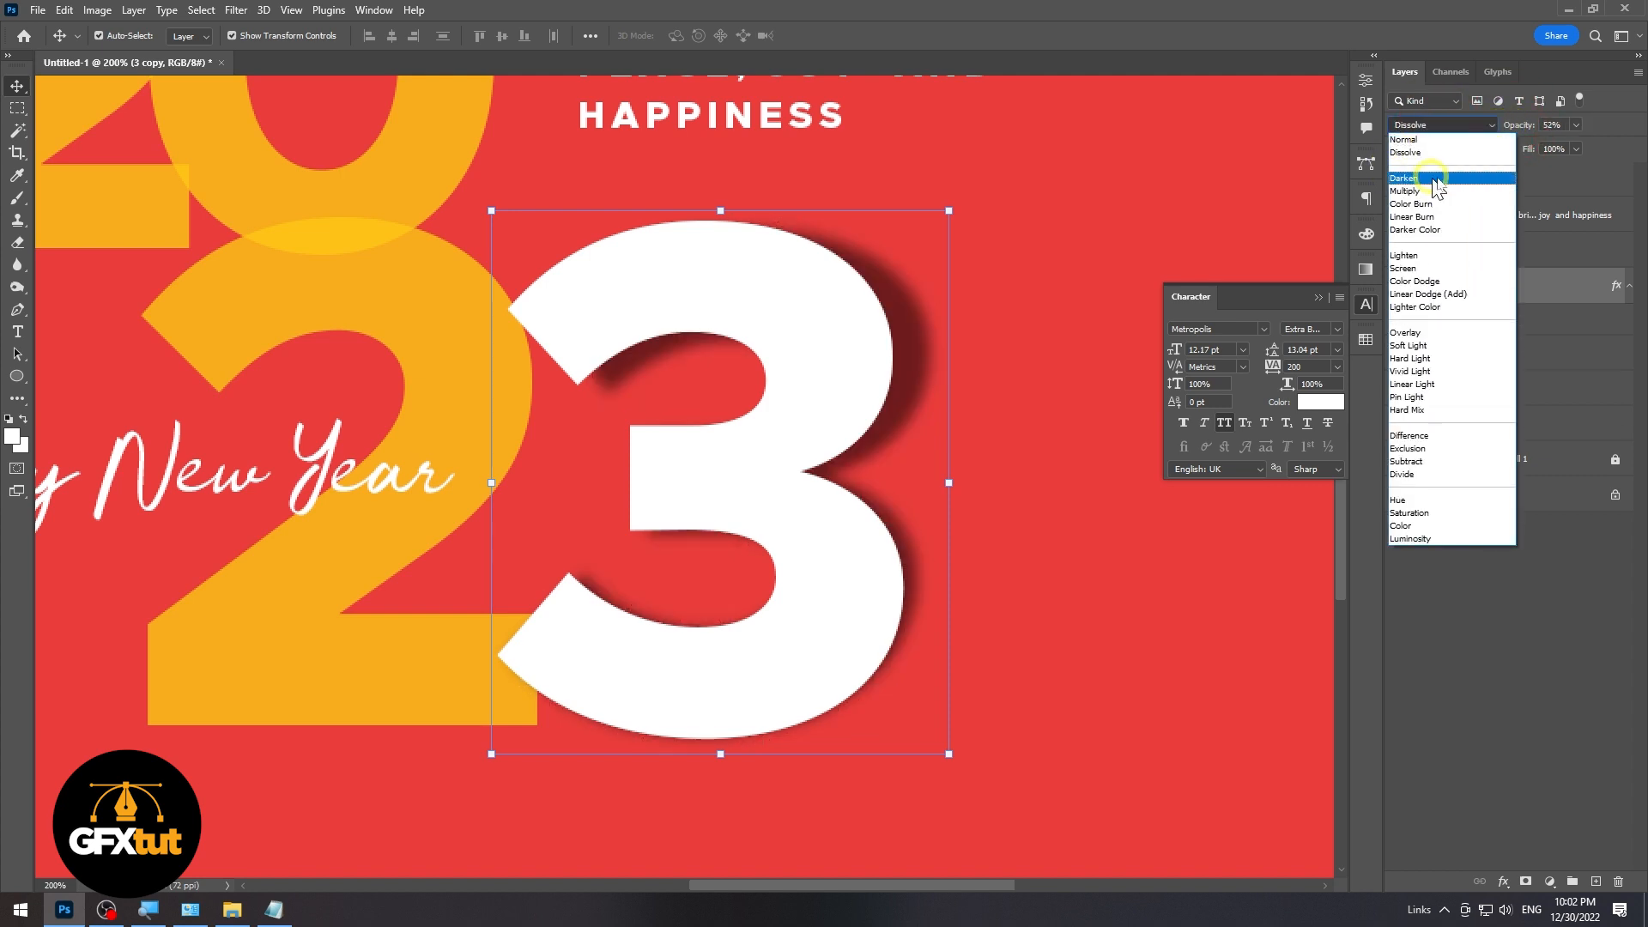
pyautogui.click(1408, 190)
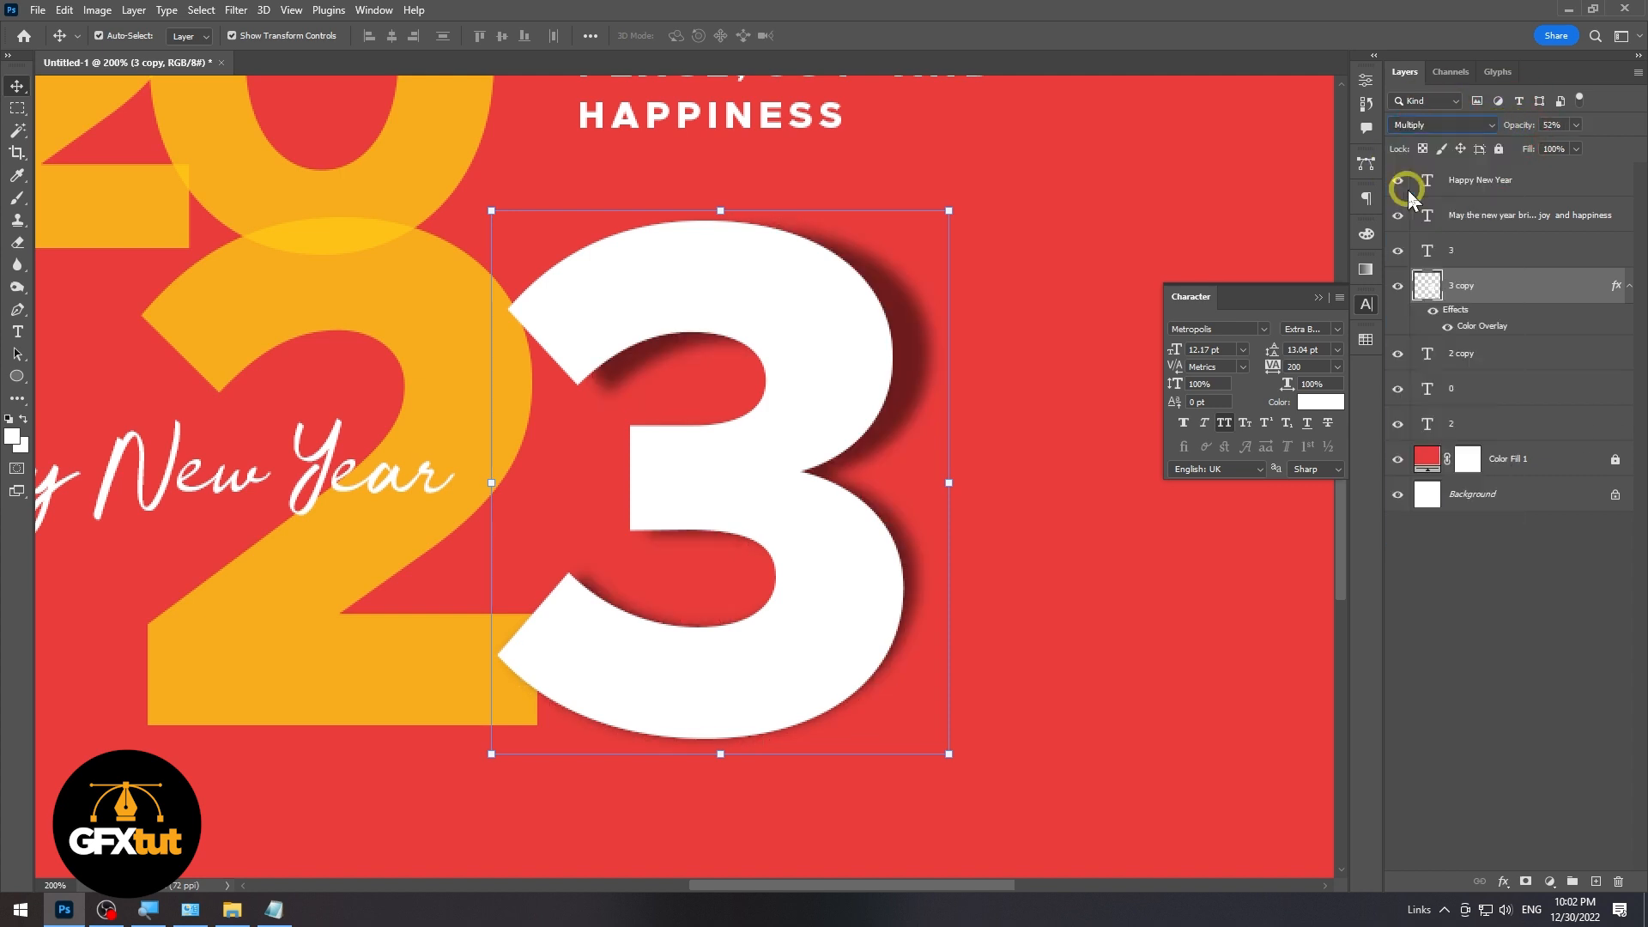
pyautogui.click(1116, 252)
# - Distort the 3's shadow by pulling its upper-right corner slightly inward and down
pyautogui.keyDown('alt'); pyautogui.scroll(-5, 1047, 390); pyautogui.keyUp('alt')
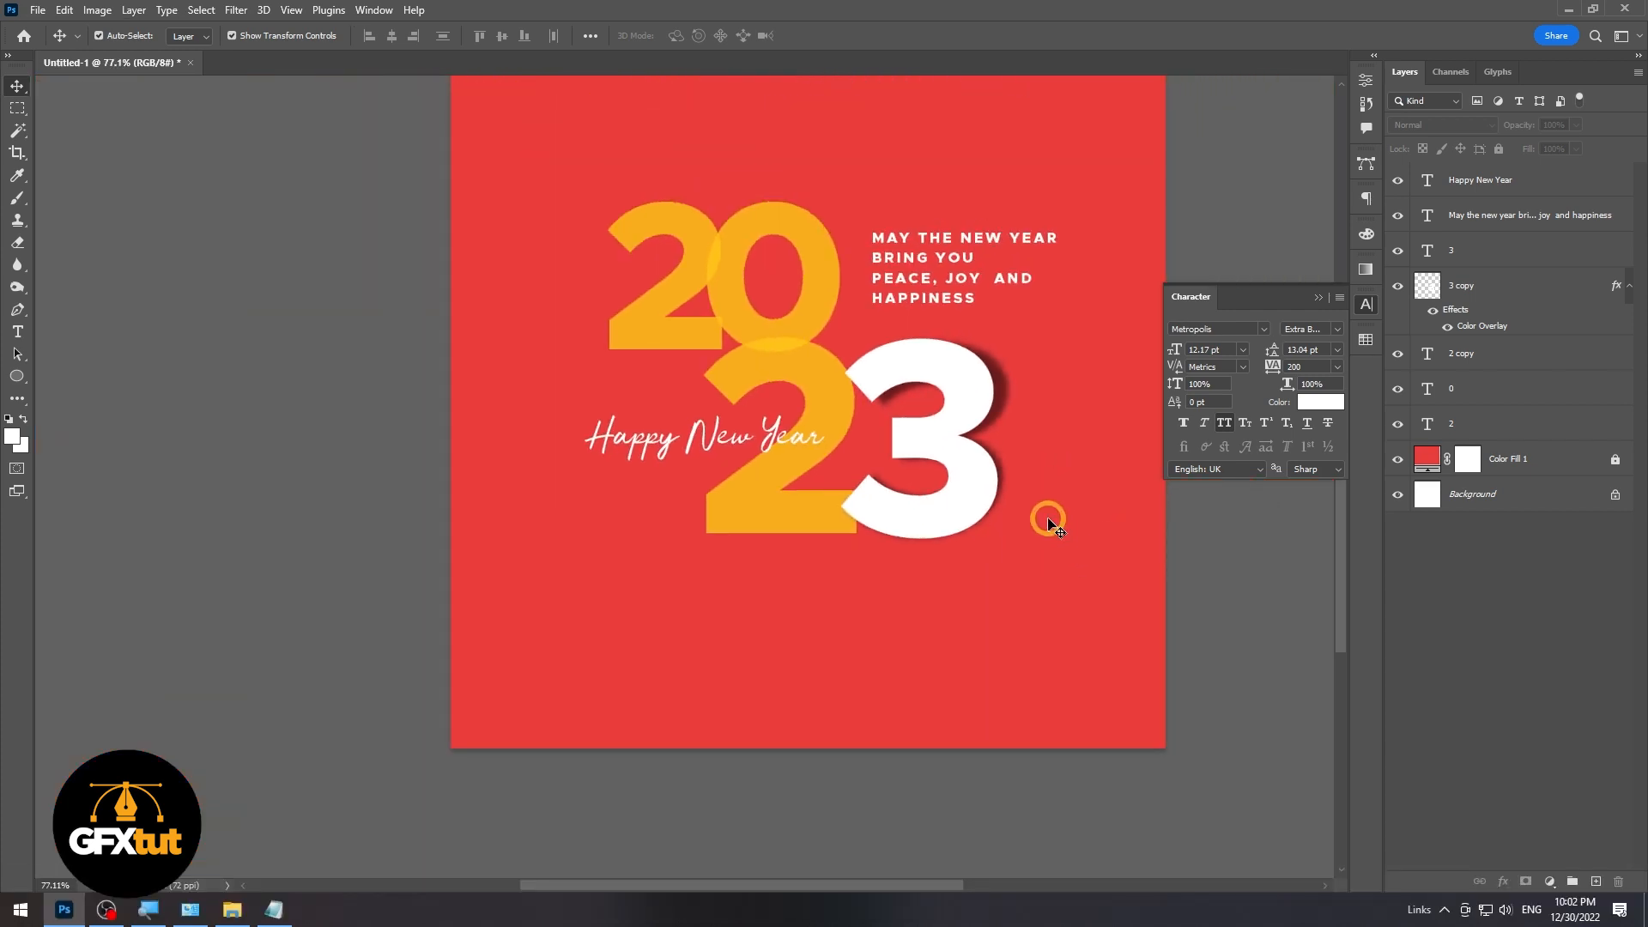
pyautogui.keyDown('alt'); pyautogui.scroll(2, 1050, 525); pyautogui.keyUp('alt')
pyautogui.click(993, 353)
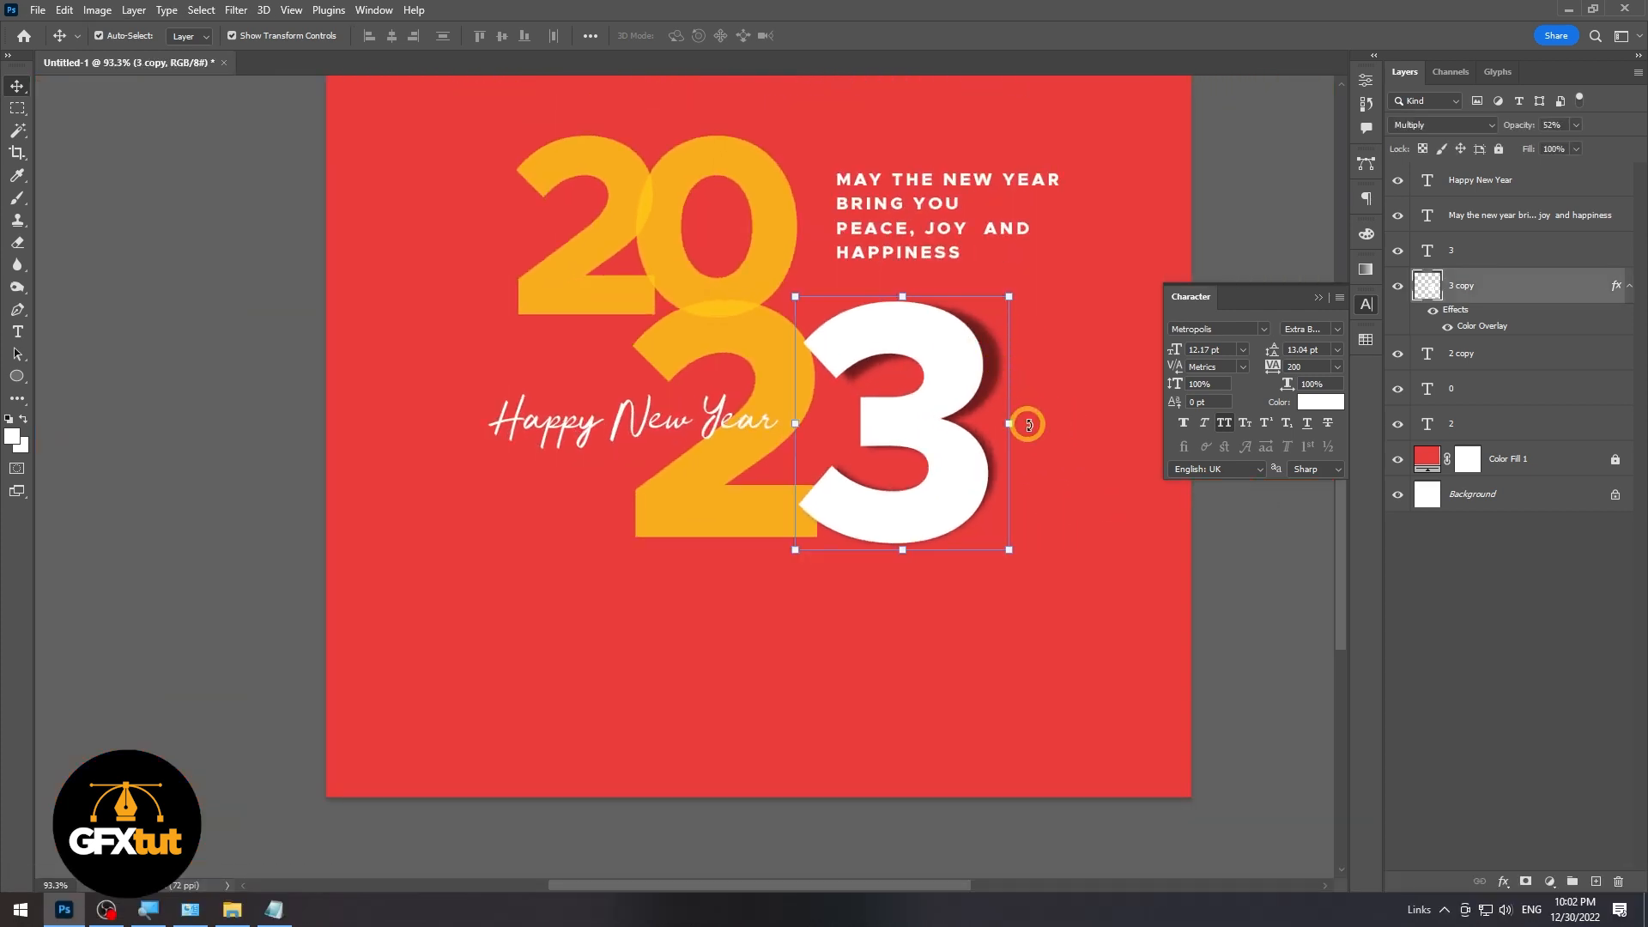
pyautogui.hotkey('ctrl', 't')
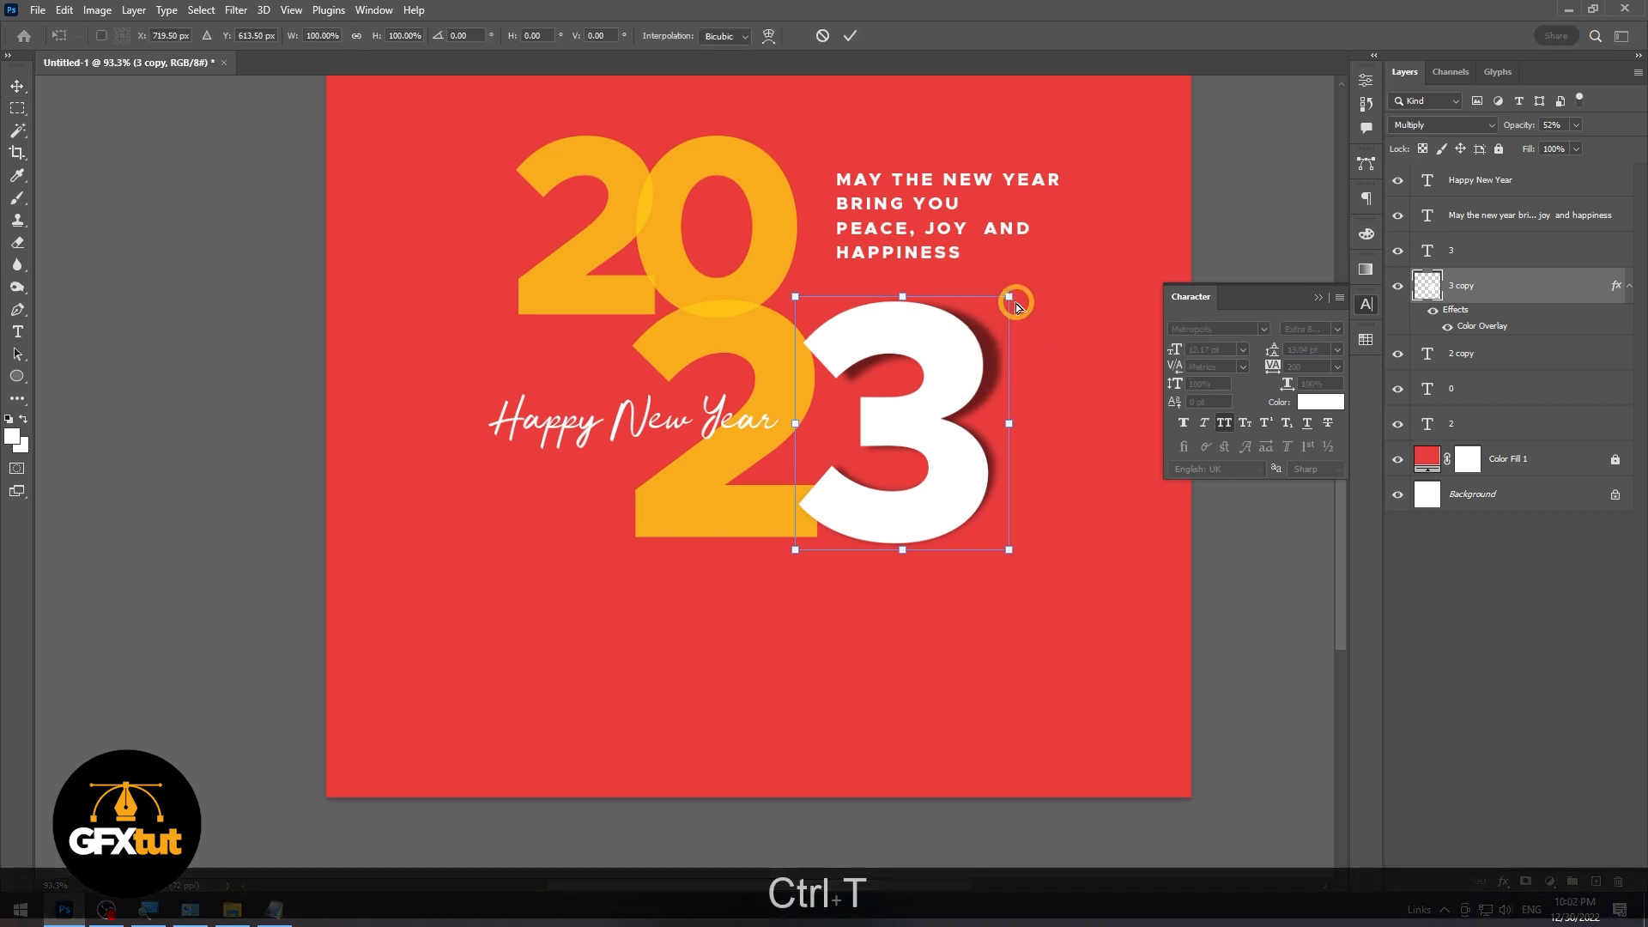
pyautogui.moveTo(1009, 298); pyautogui.dragTo(997, 303)
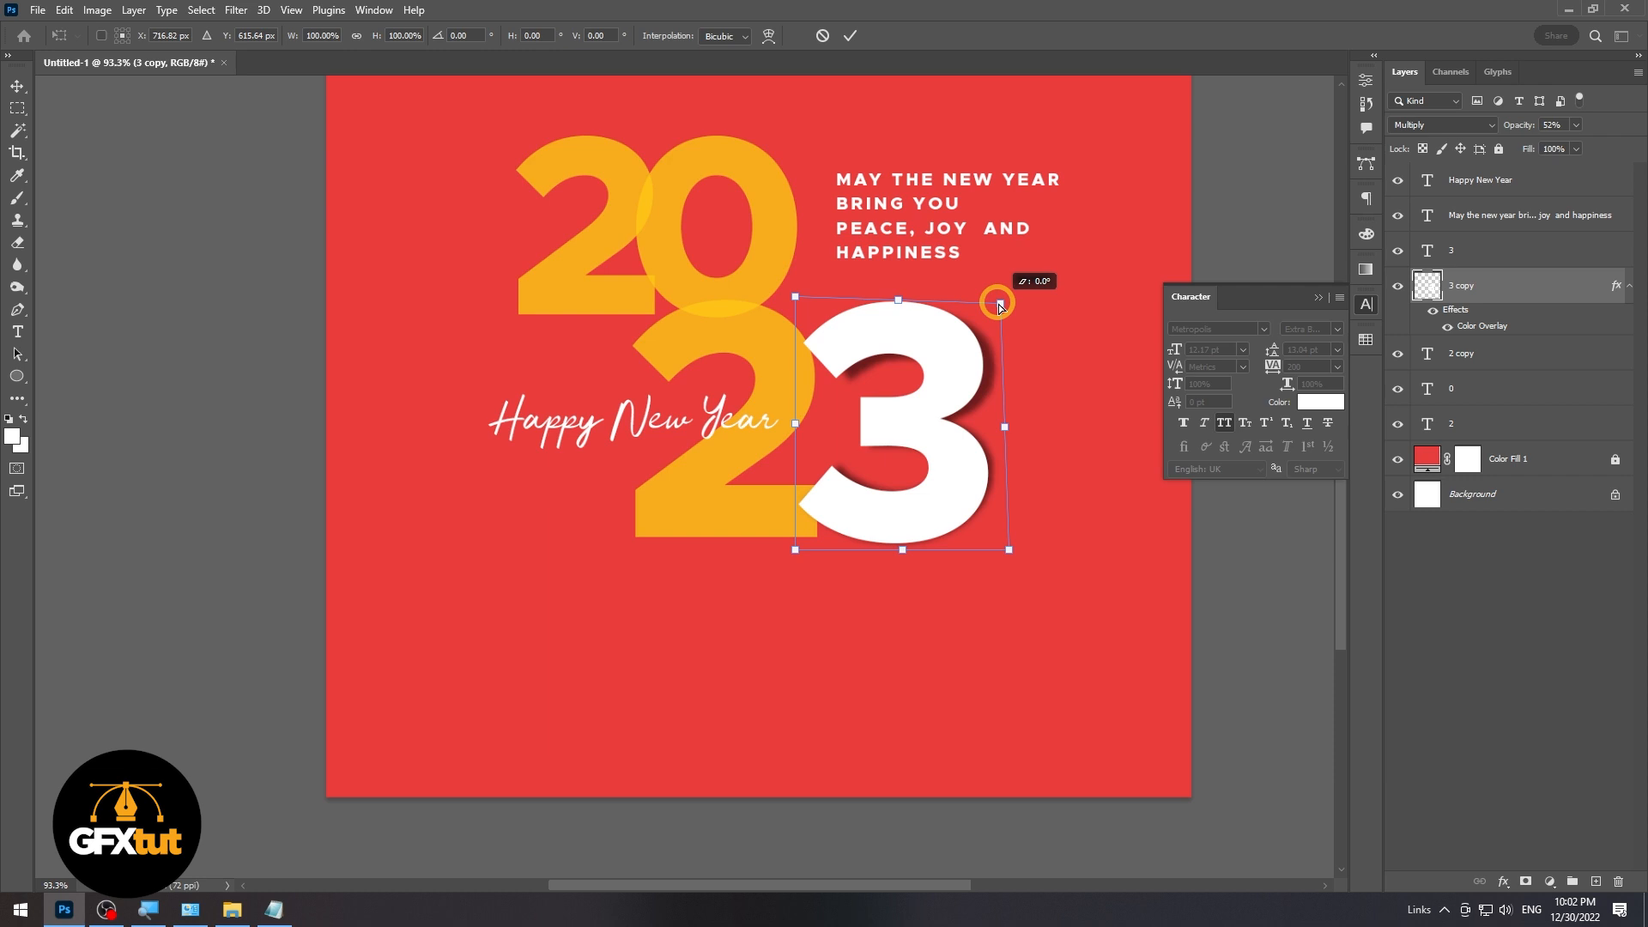
pyautogui.press('Escape')
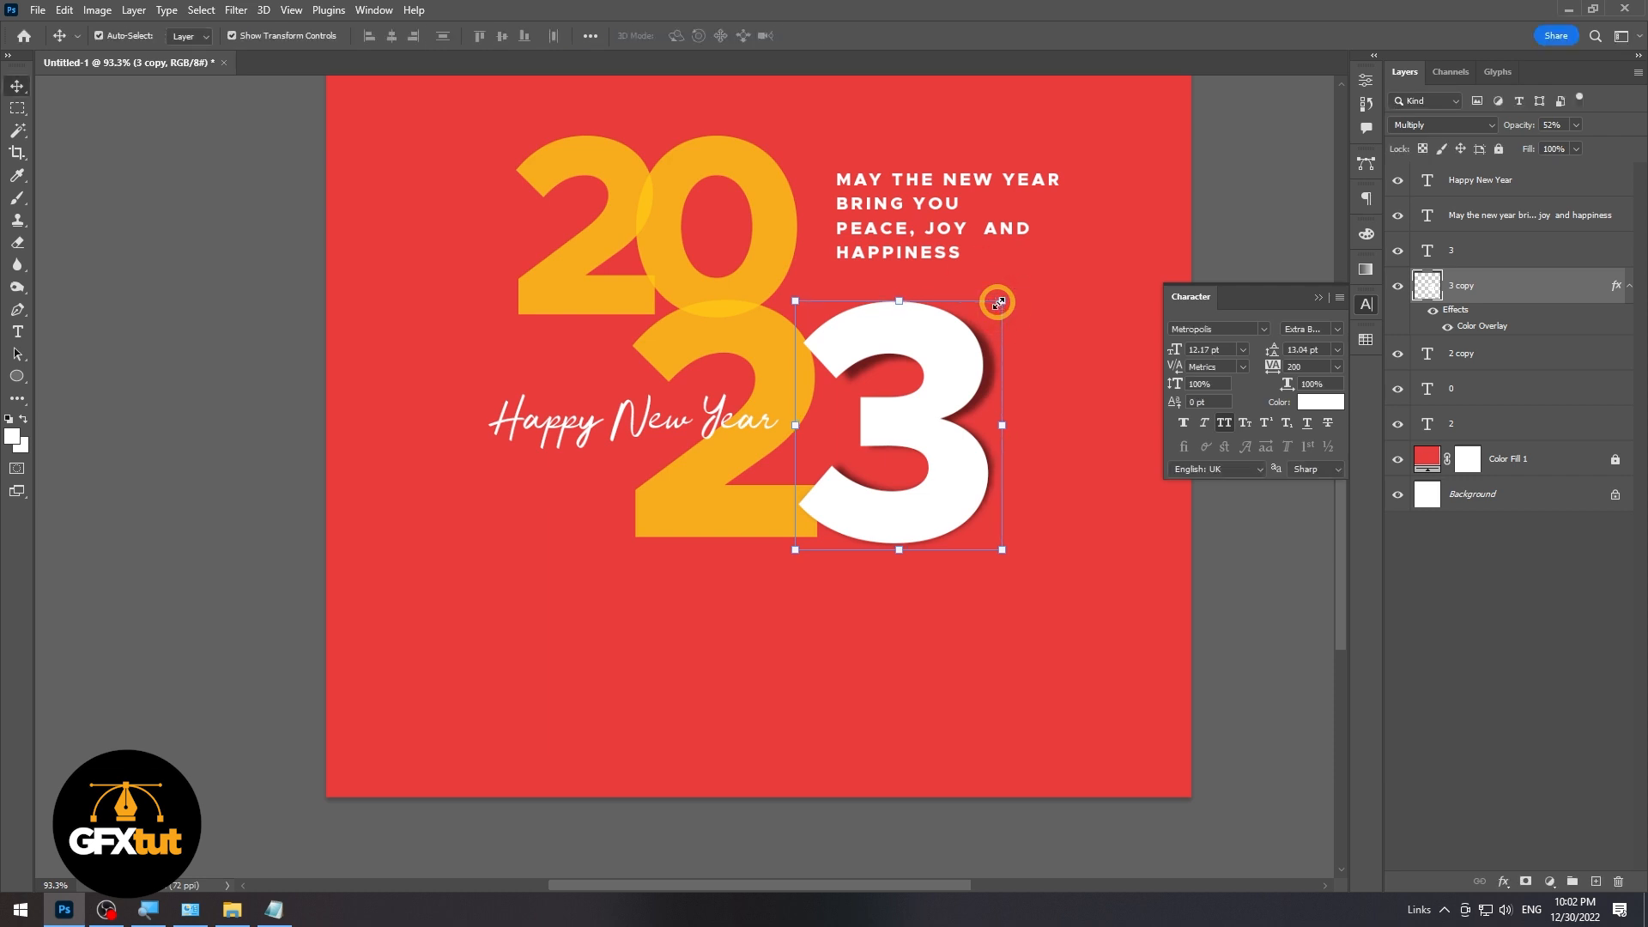
pyautogui.click(1146, 682)
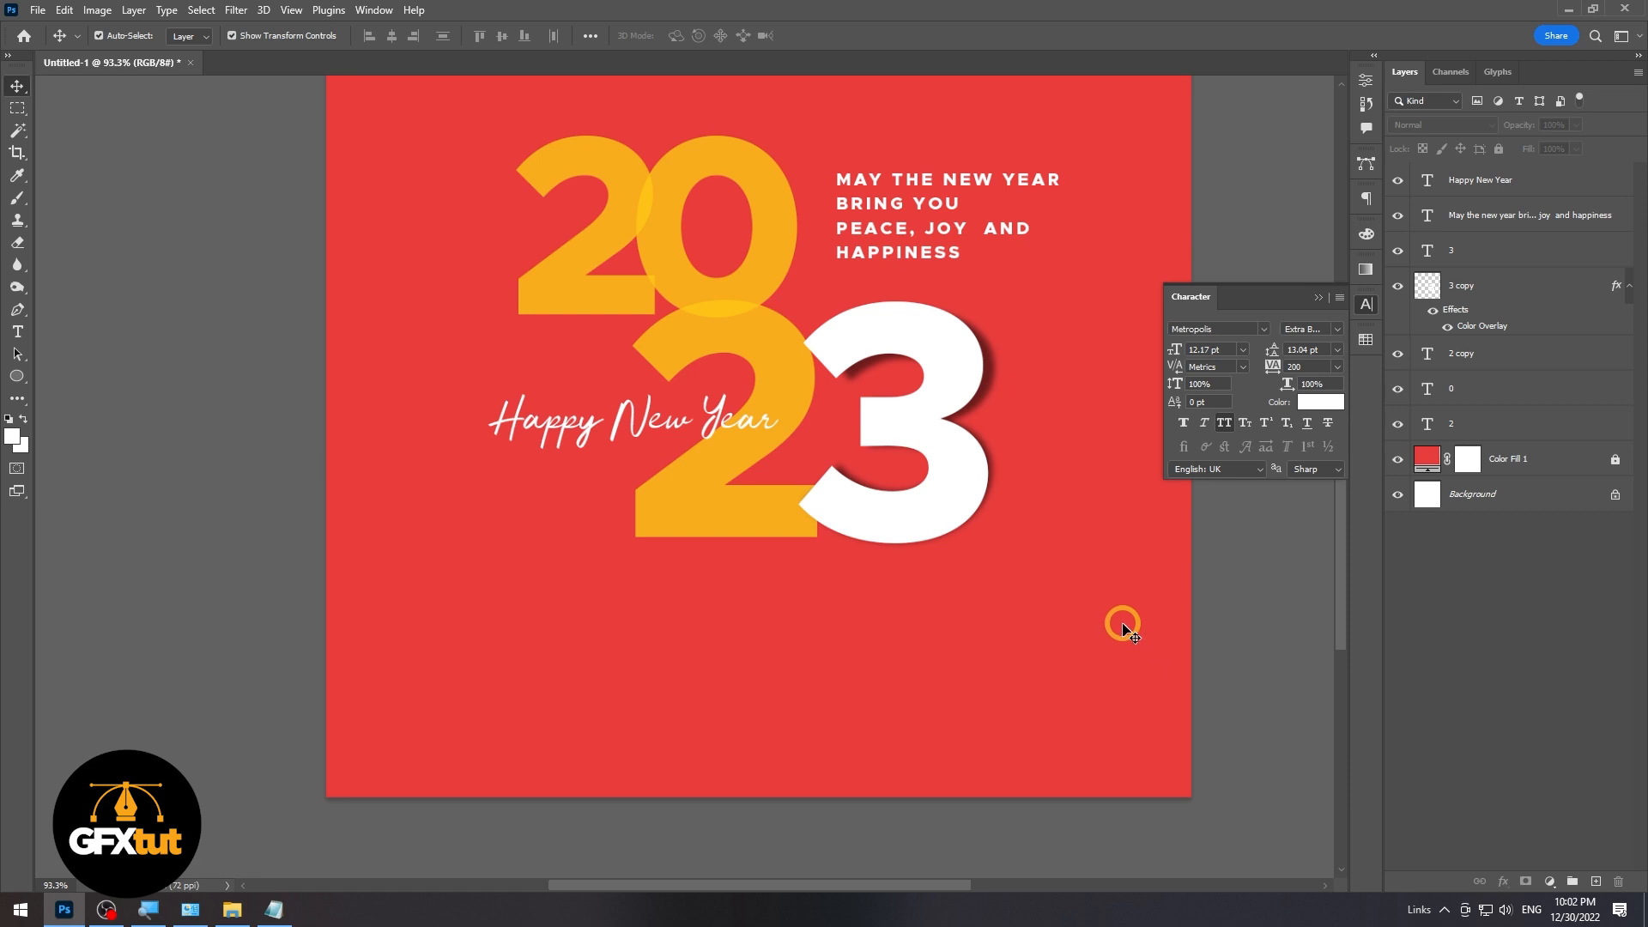
pyautogui.keyDown('alt'); pyautogui.scroll(-5, 1107, 614); pyautogui.keyUp('alt')
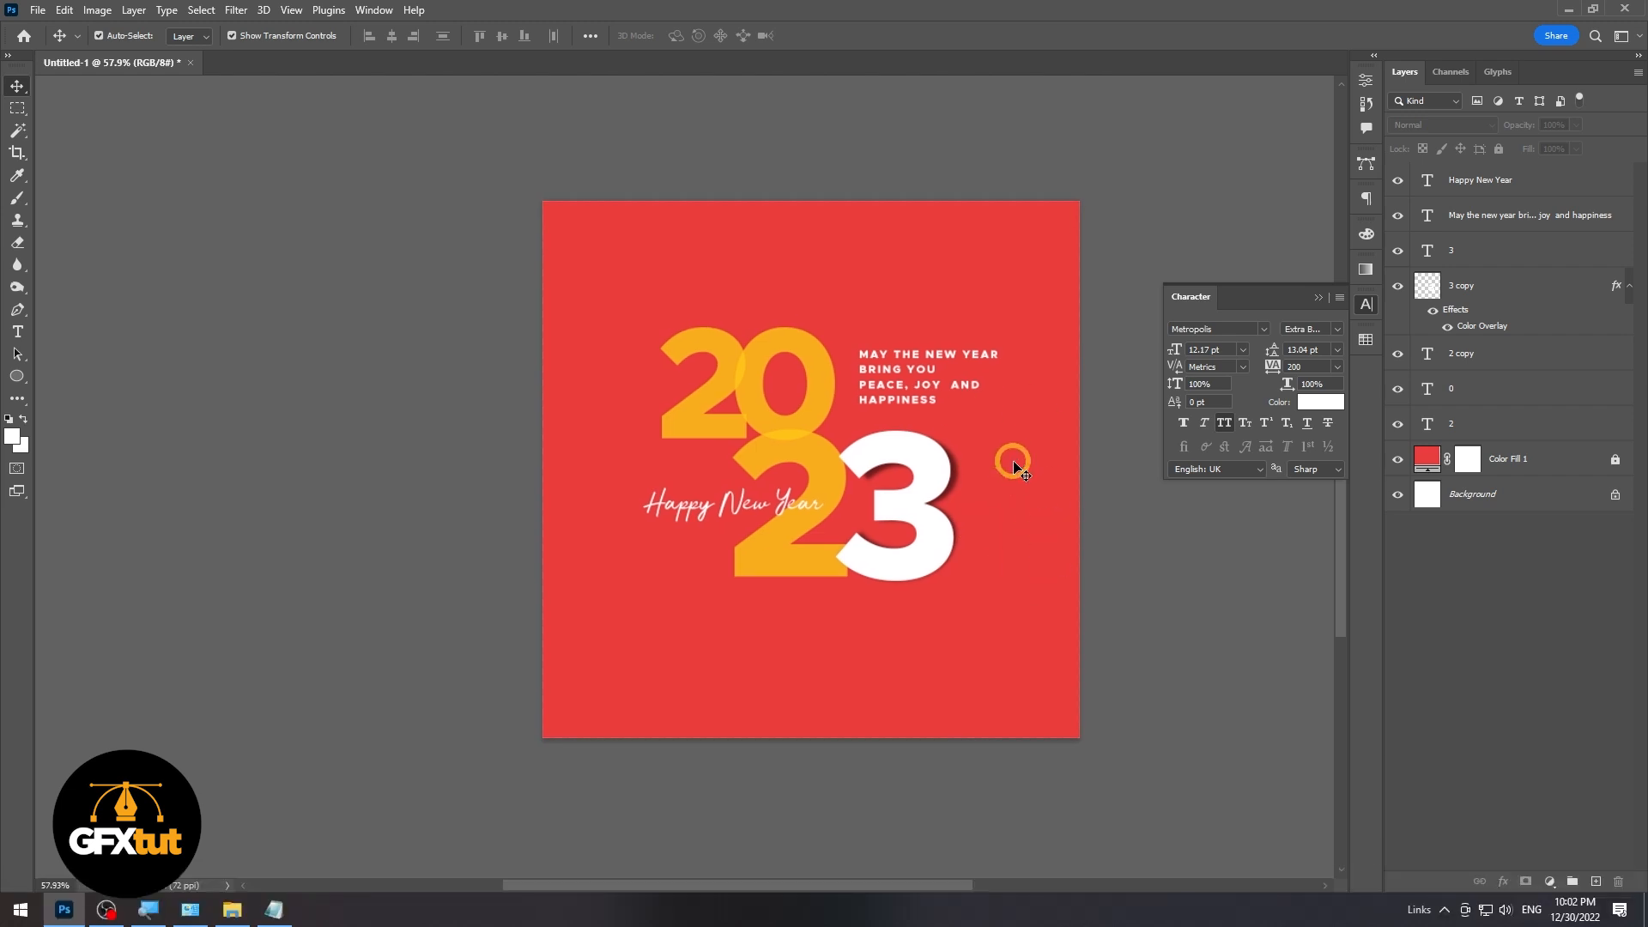
# - Move the "May the new year bring you peace, joy and happiness" text slightly left, closer to the digits
pyautogui.moveTo(887, 375); pyautogui.dragTo(880, 376)
pyautogui.hotkey('shift', 'Right')
pyautogui.hotkey('shift', 'Right')
pyautogui.press('Left')
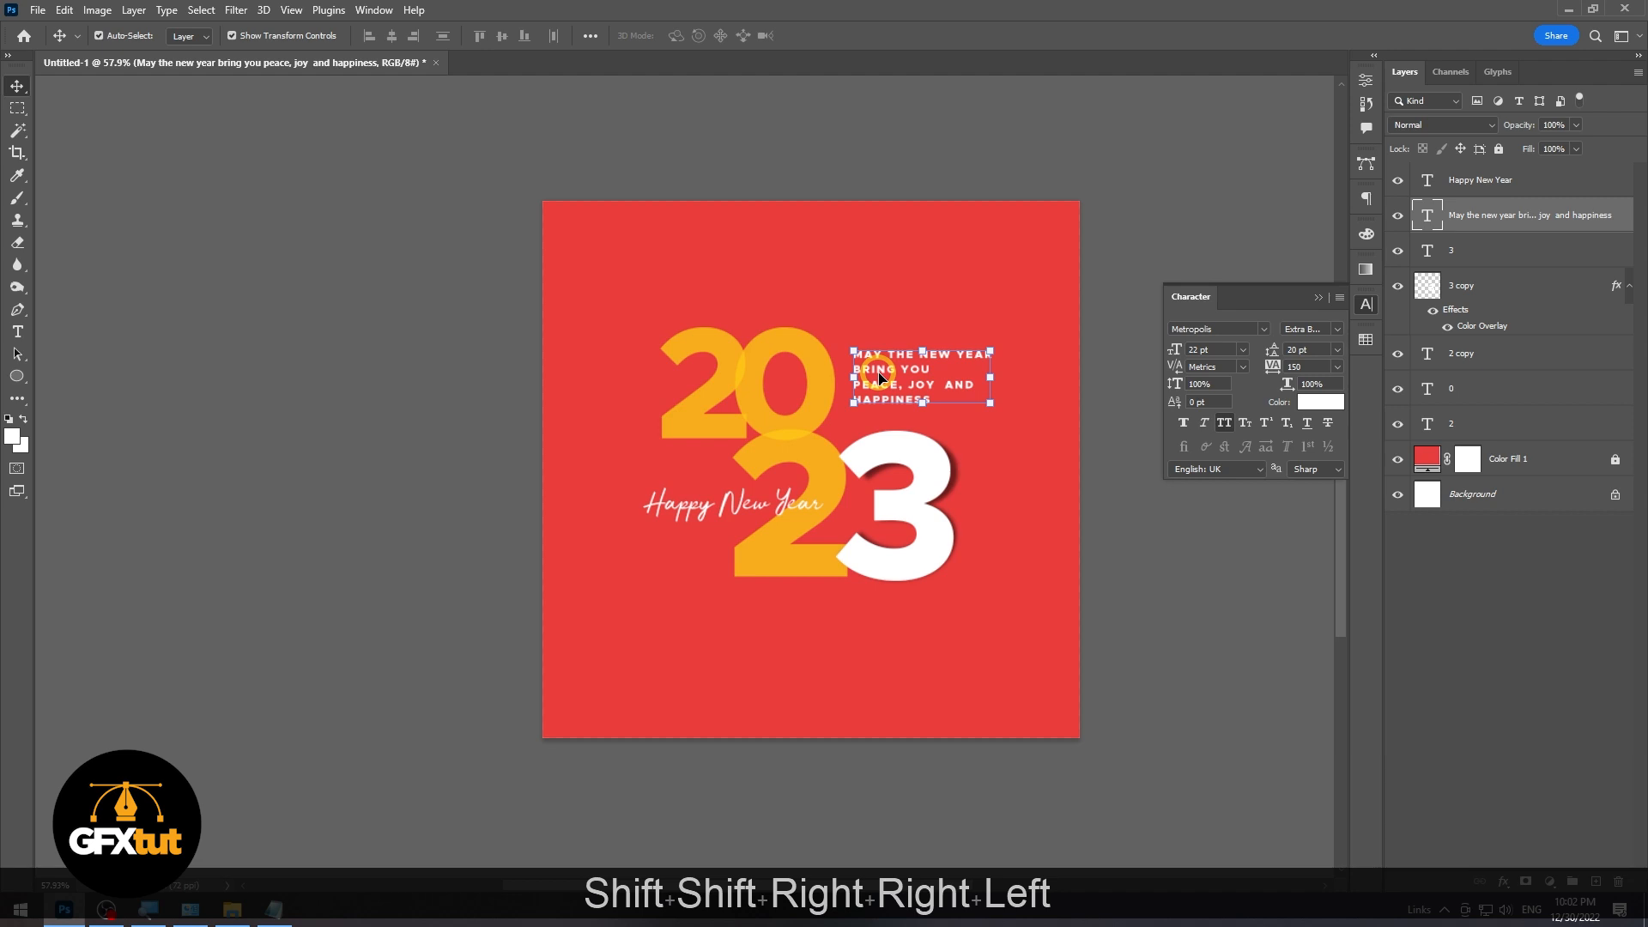
pyautogui.click(974, 258)
# - Shift all the digits and texts together slightly to the left on the canvas
pyautogui.moveTo(1067, 626); pyautogui.dragTo(629, 308)
pyautogui.moveTo(843, 356); pyautogui.dragTo(824, 366)
pyautogui.click(1011, 245)
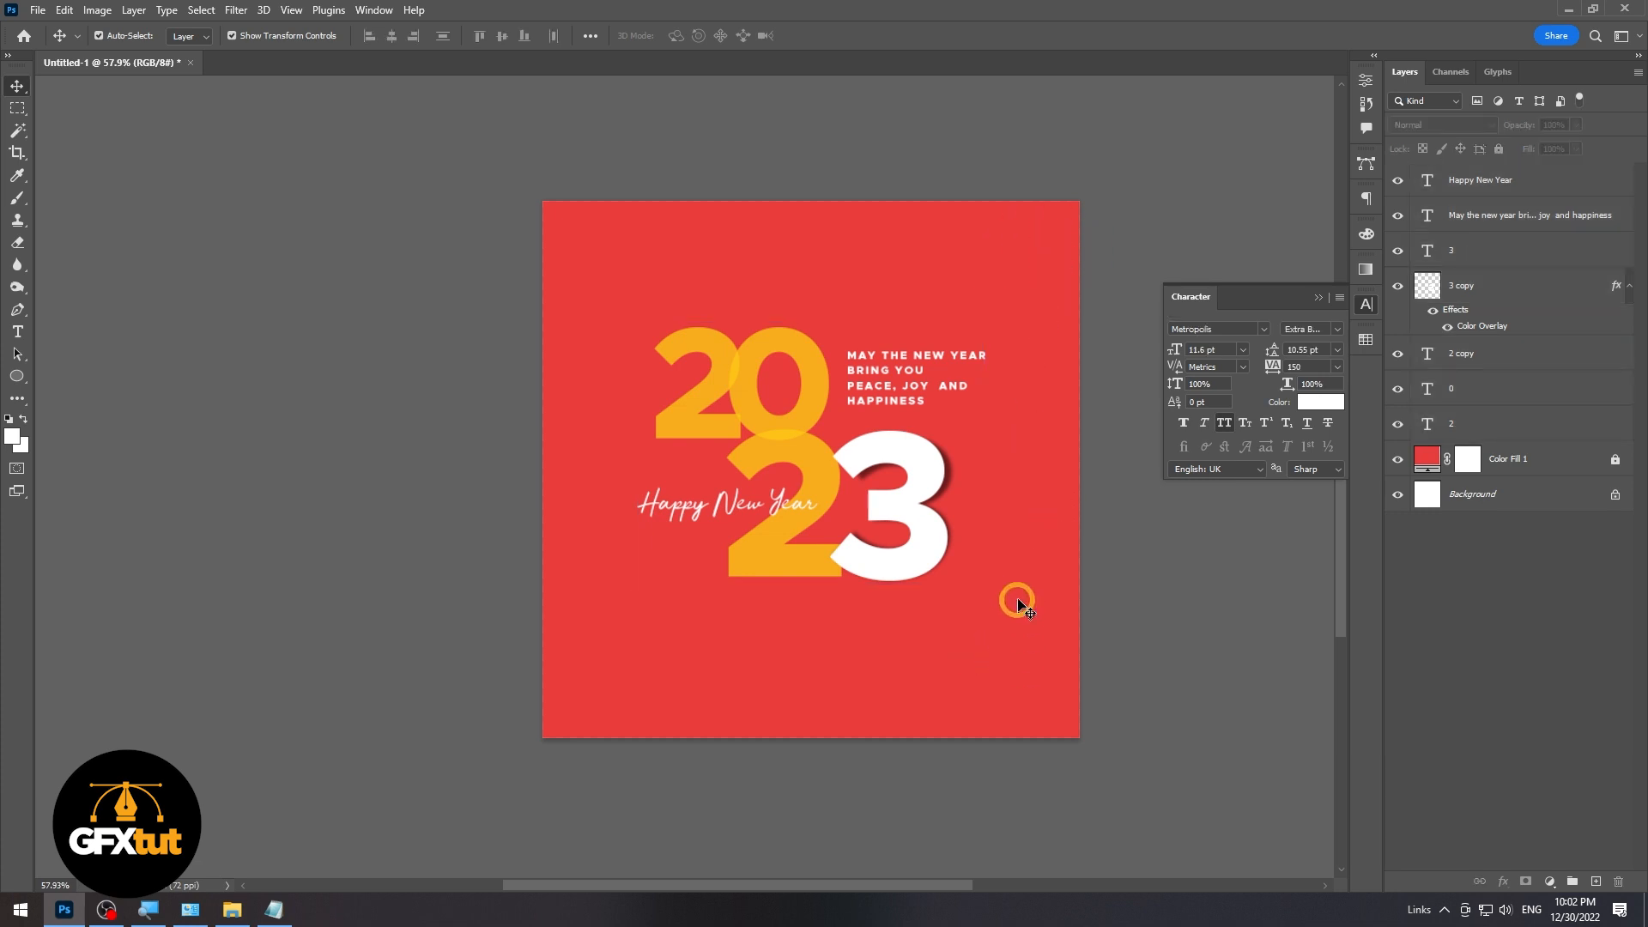
# - Unlock the Color Fill 1 layer and change its color to the darker red c71d1d
pyautogui.rightClick(798, 244)
pyautogui.click(837, 251)
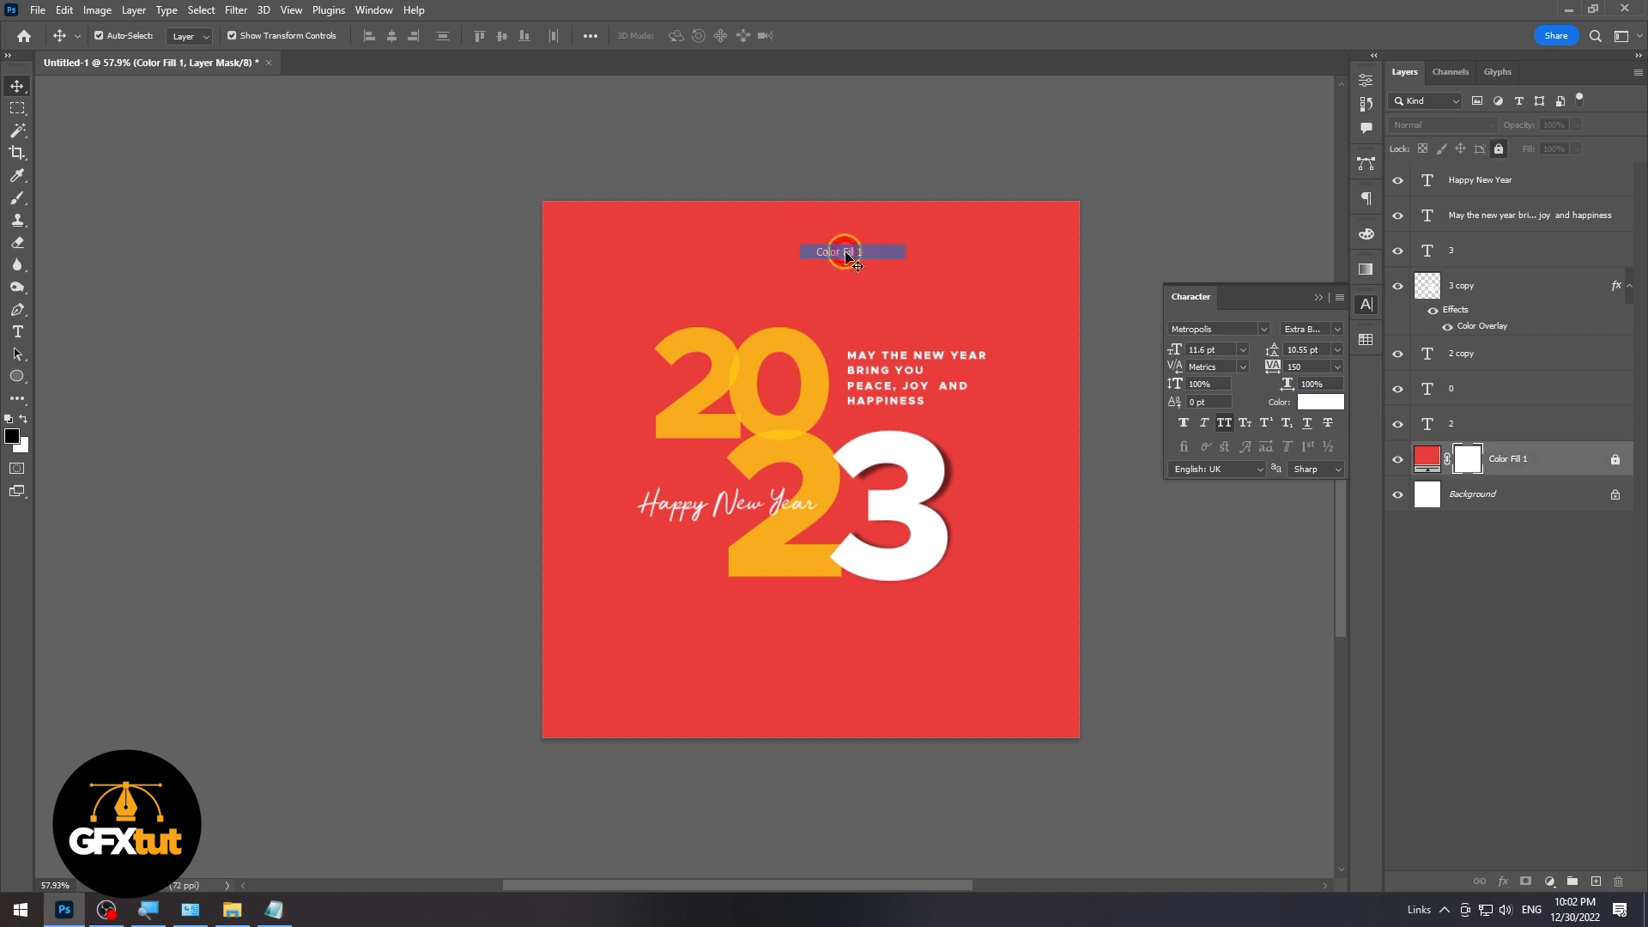
pyautogui.click(1615, 459)
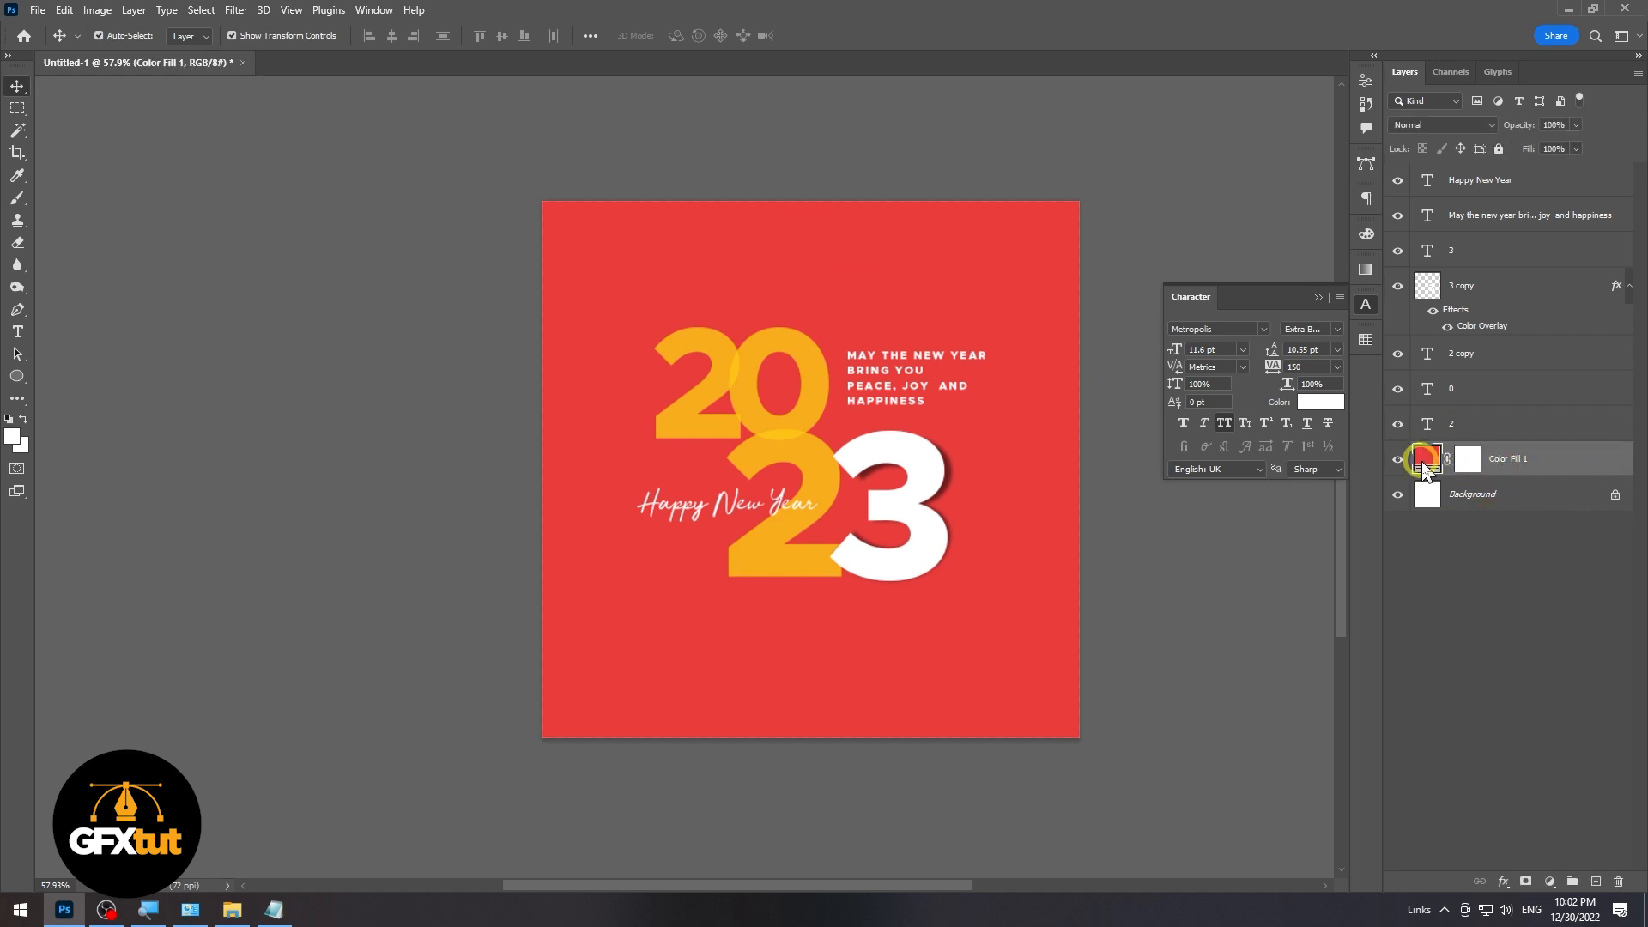
pyautogui.doubleClick(1421, 461)
pyautogui.click(1025, 608)
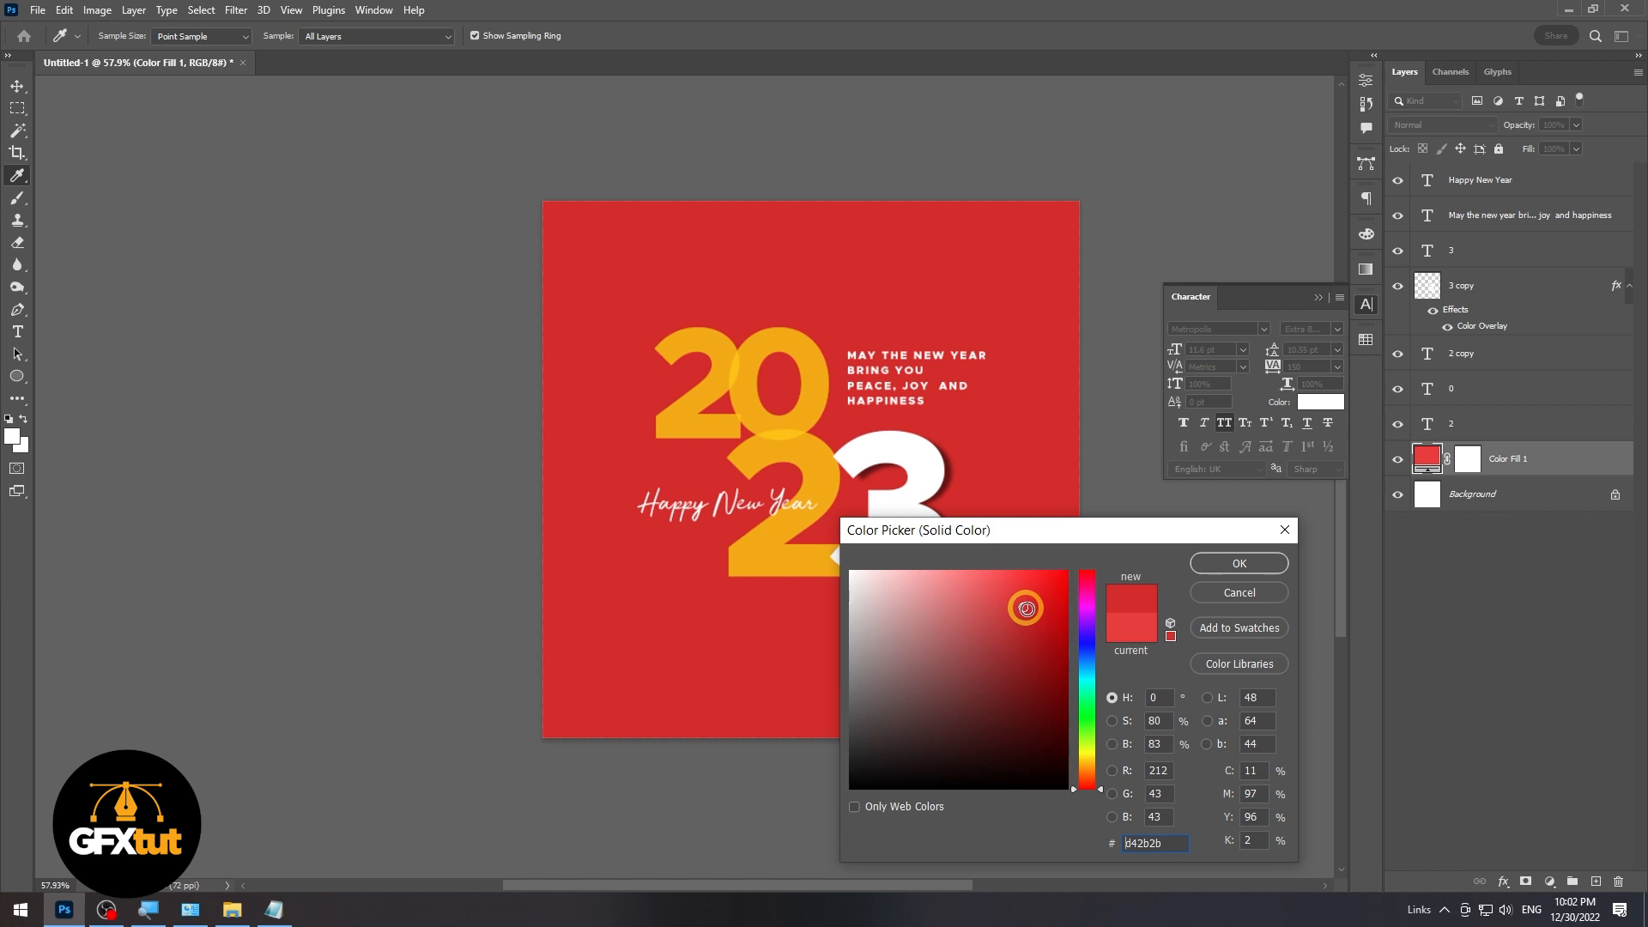
pyautogui.moveTo(1034, 616); pyautogui.dragTo(1035, 618)
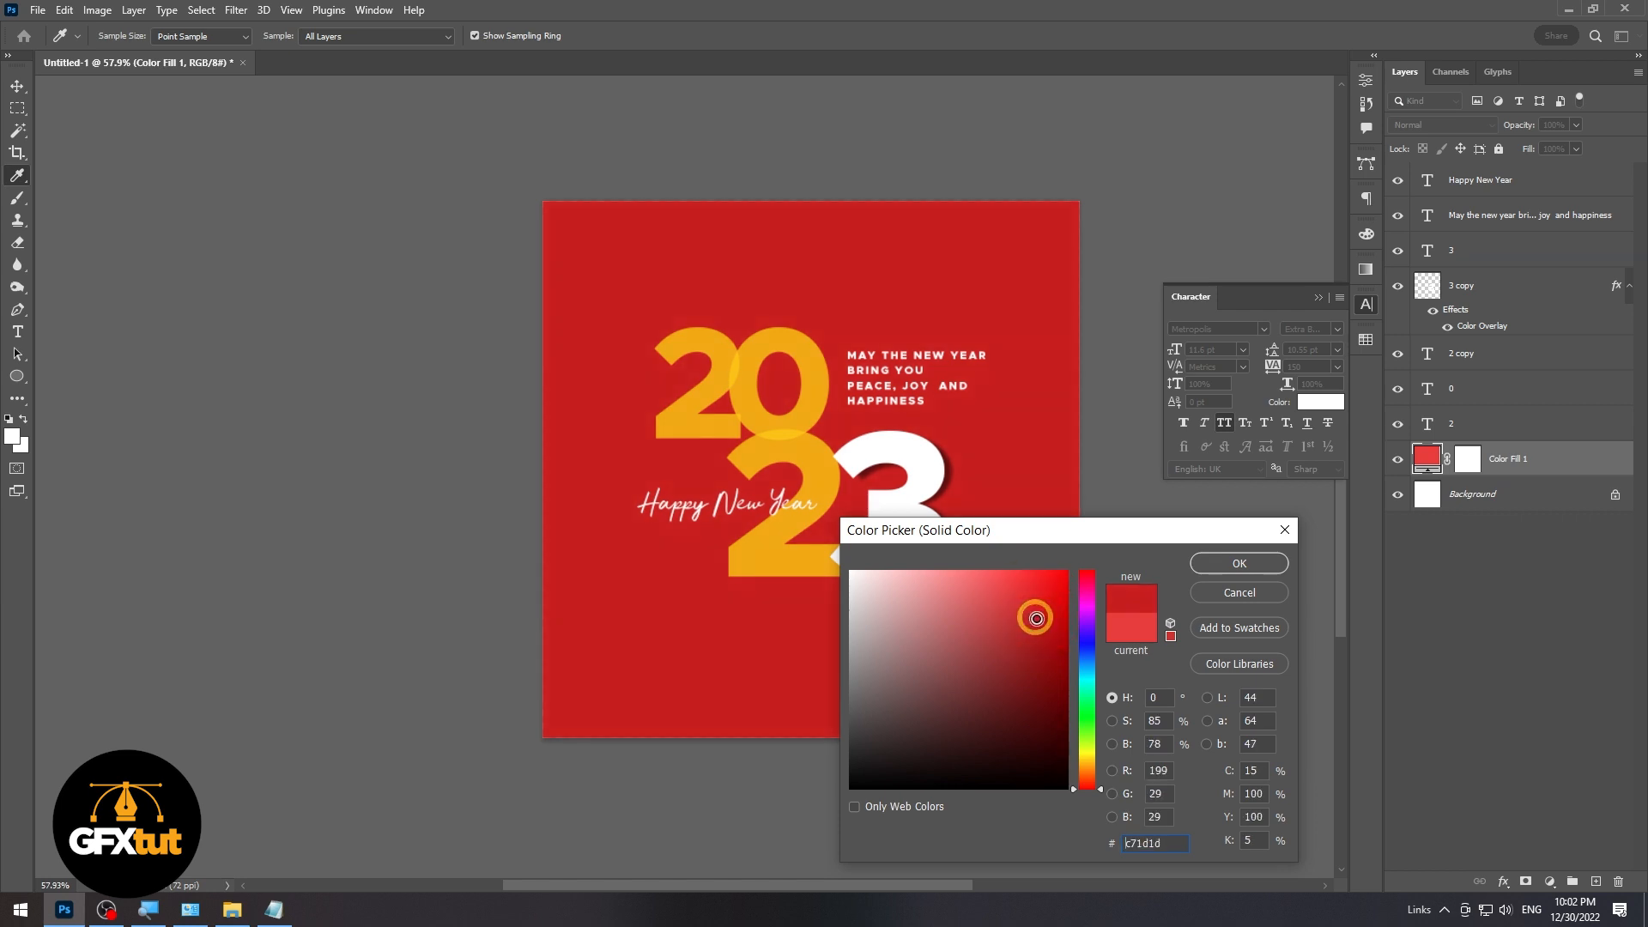
pyautogui.click(1215, 566)
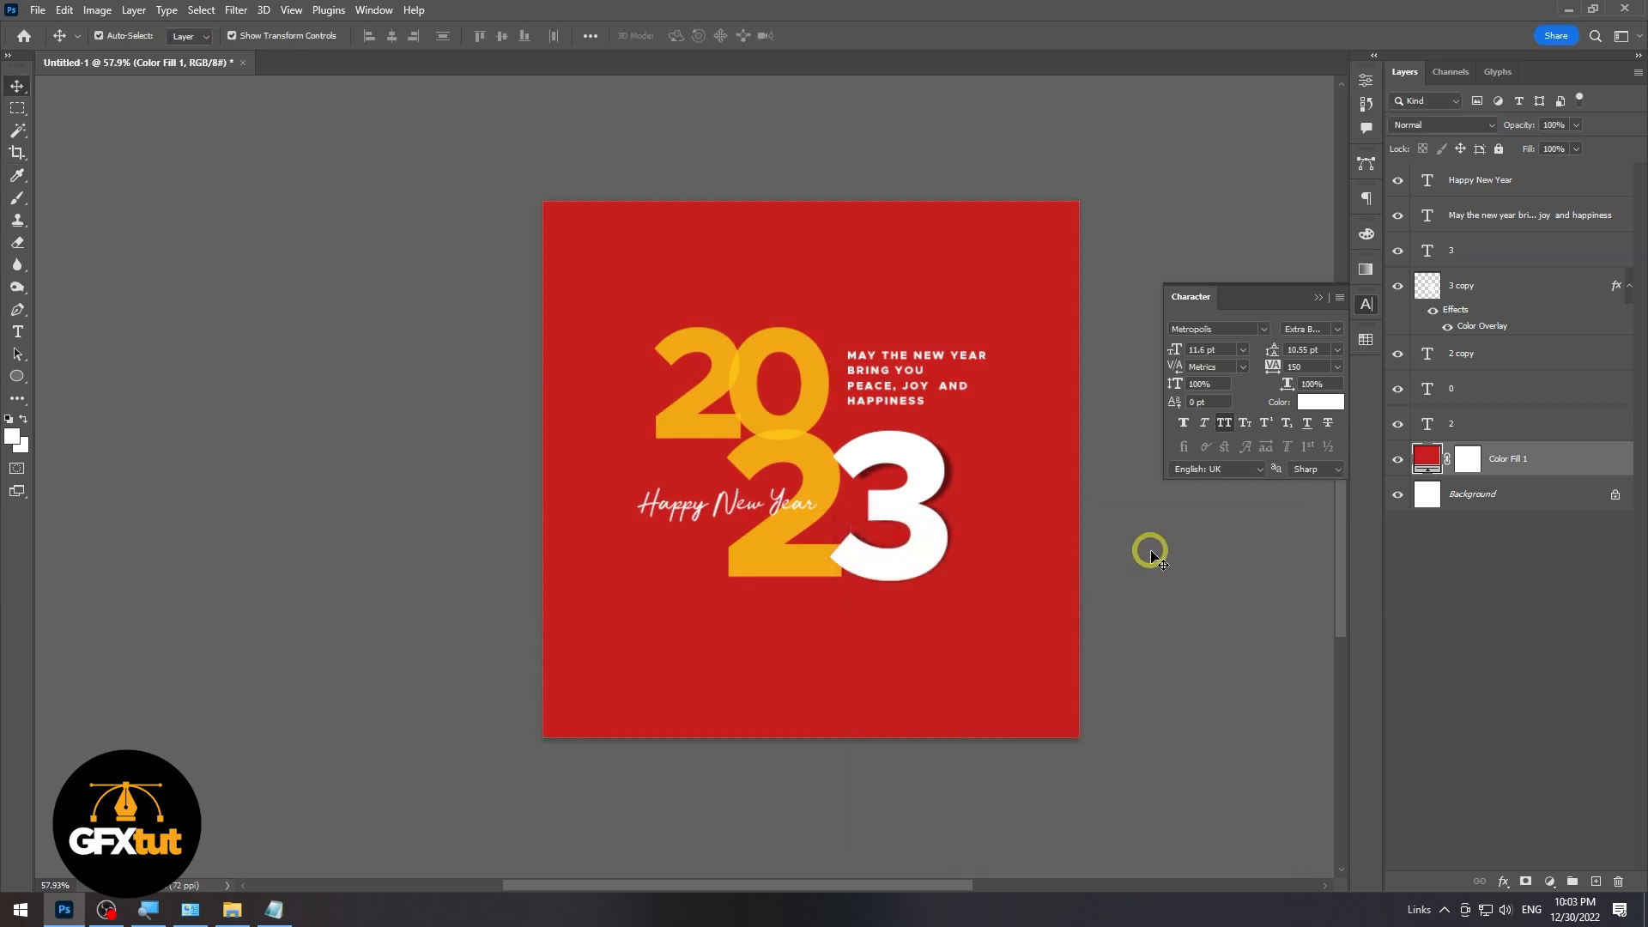
pyautogui.click(1148, 601)
# - Place Bokeh_1.jpg from the Class folder in File Explorer, scale it to about 92.48% to cover the canvas, and shift it right
pyautogui.moveTo(162, 915)
pyautogui.click(232, 909)
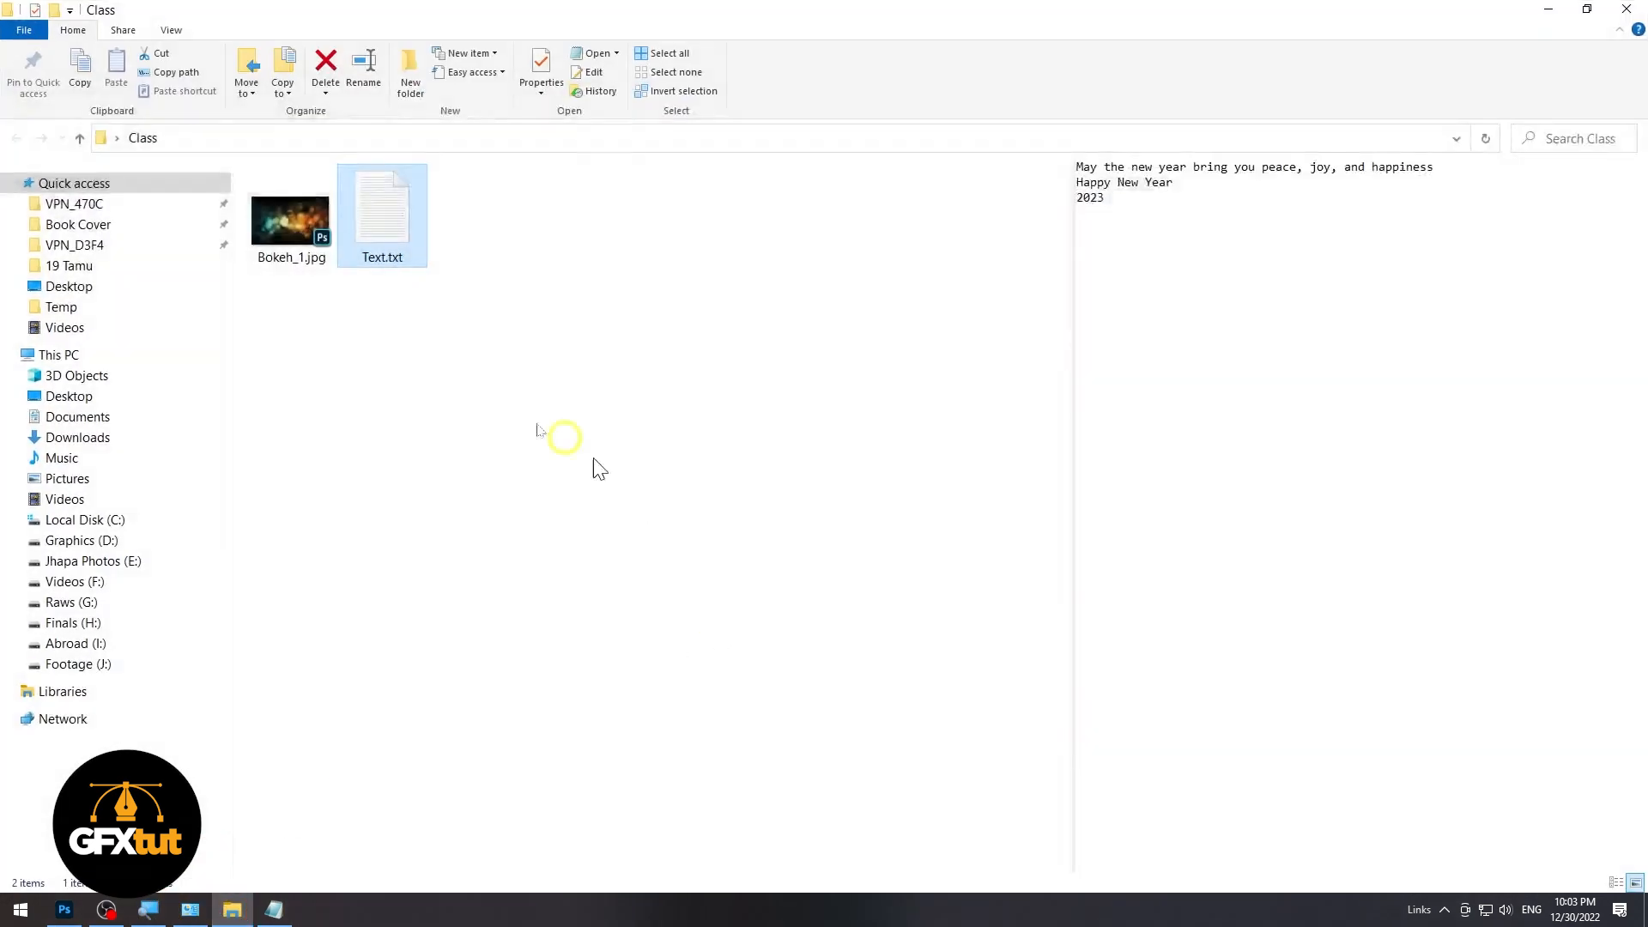
pyautogui.click(284, 219)
pyautogui.moveTo(300, 219); pyautogui.dragTo(689, 296)
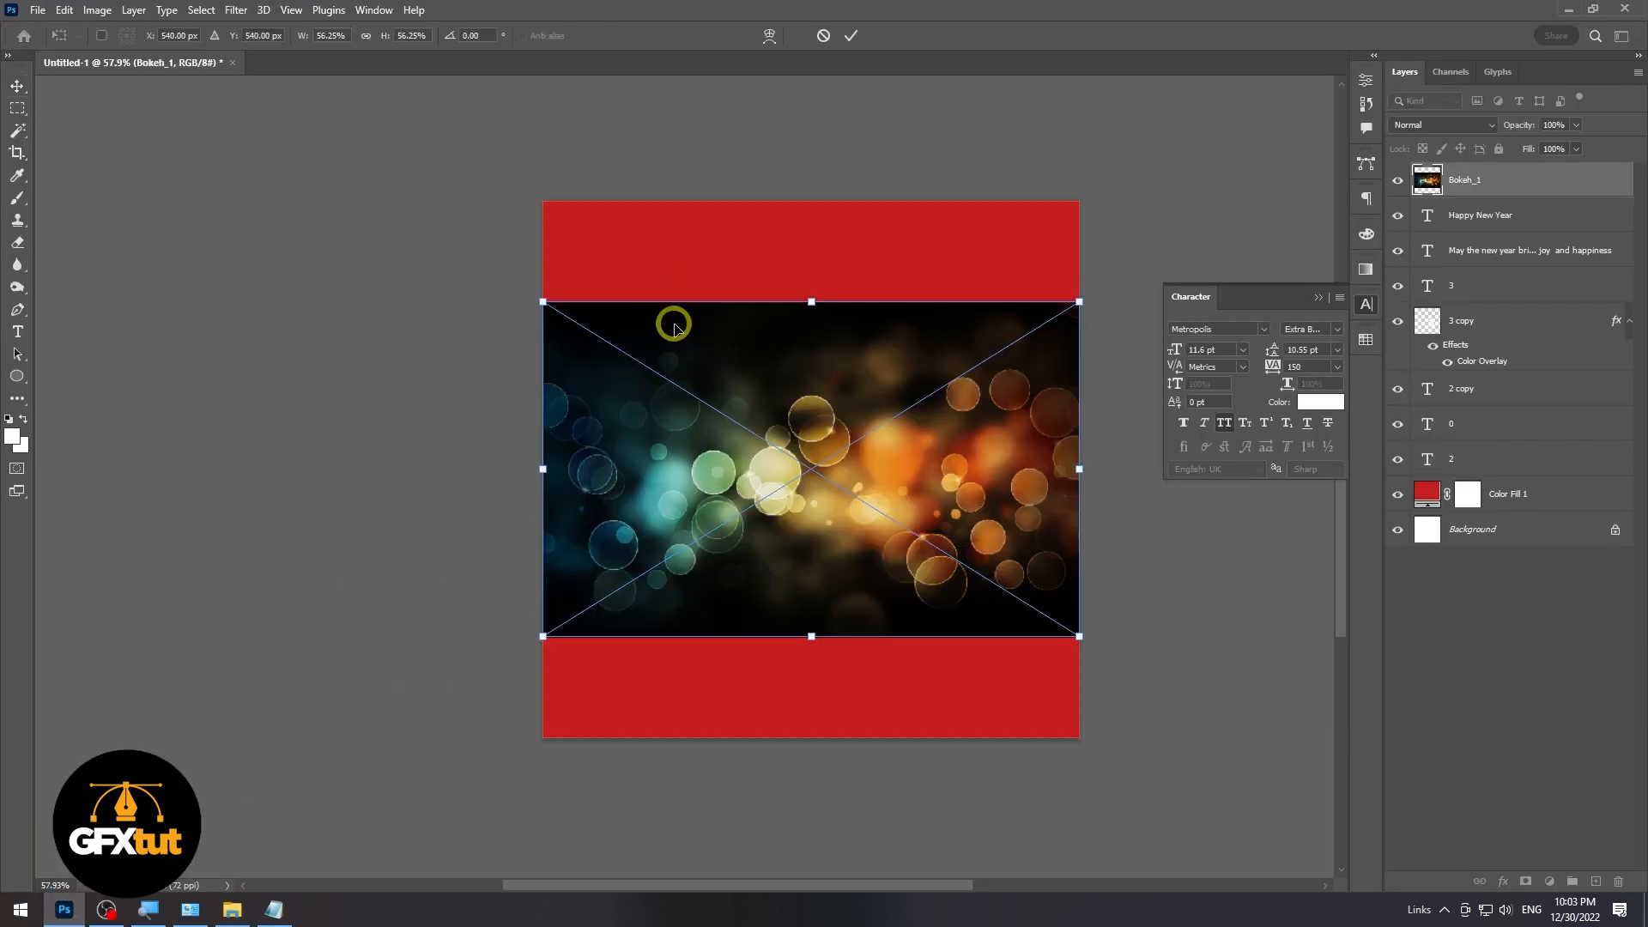
pyautogui.moveTo(812, 300); pyautogui.dragTo(848, 195)
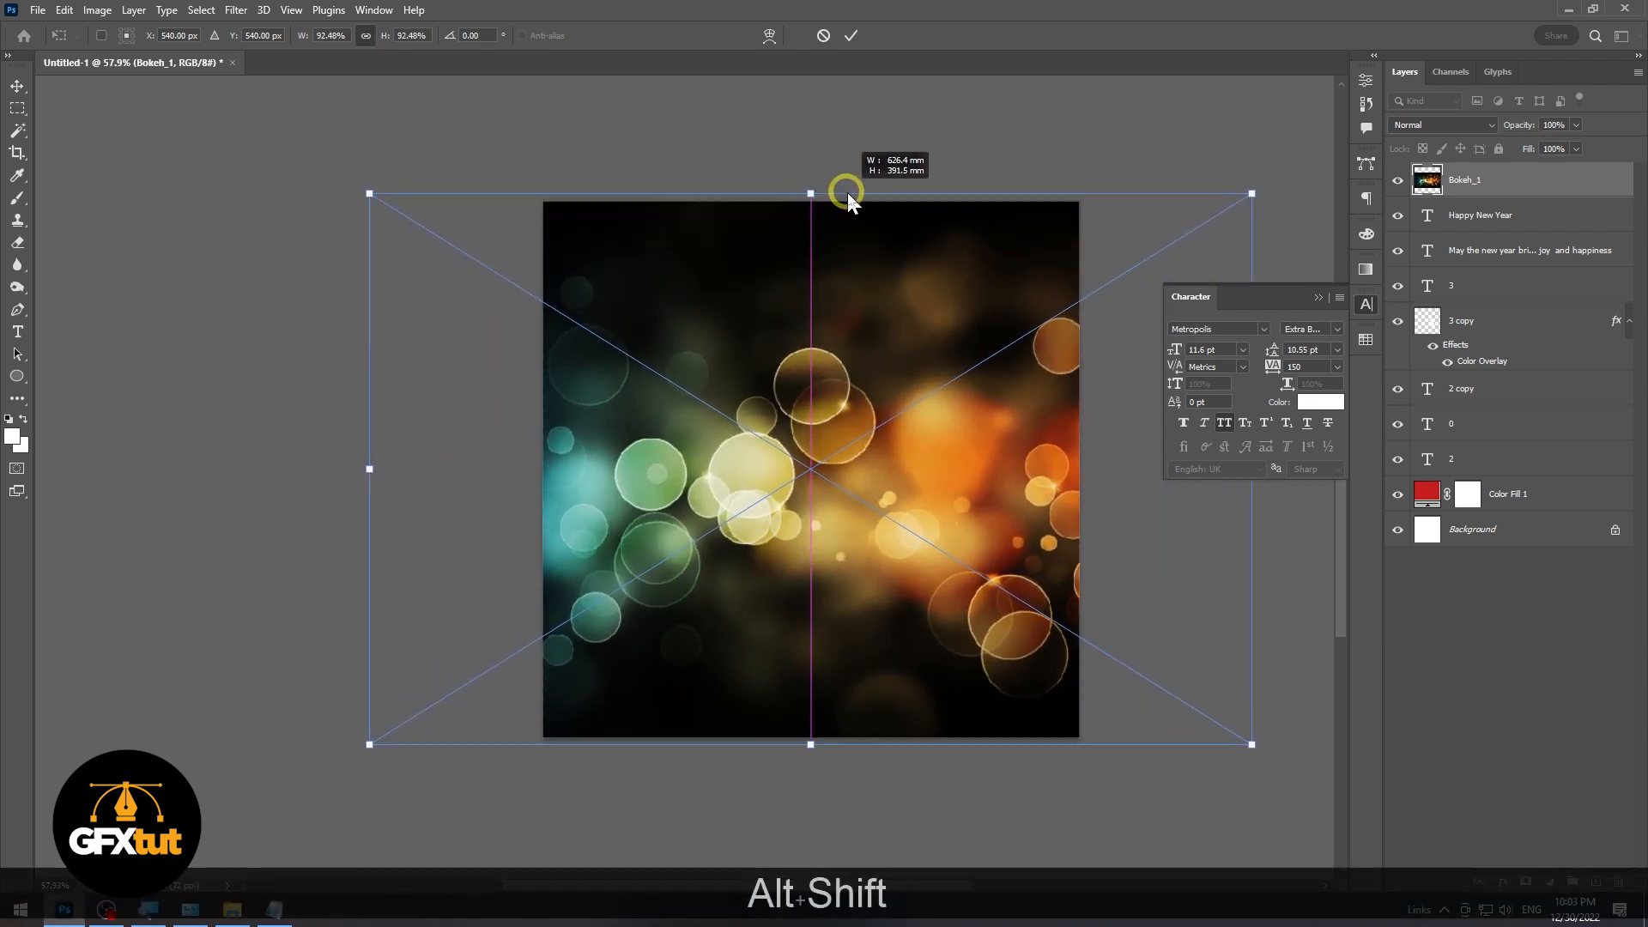
pyautogui.doubleClick(879, 275)
pyautogui.moveTo(843, 387); pyautogui.dragTo(954, 368)
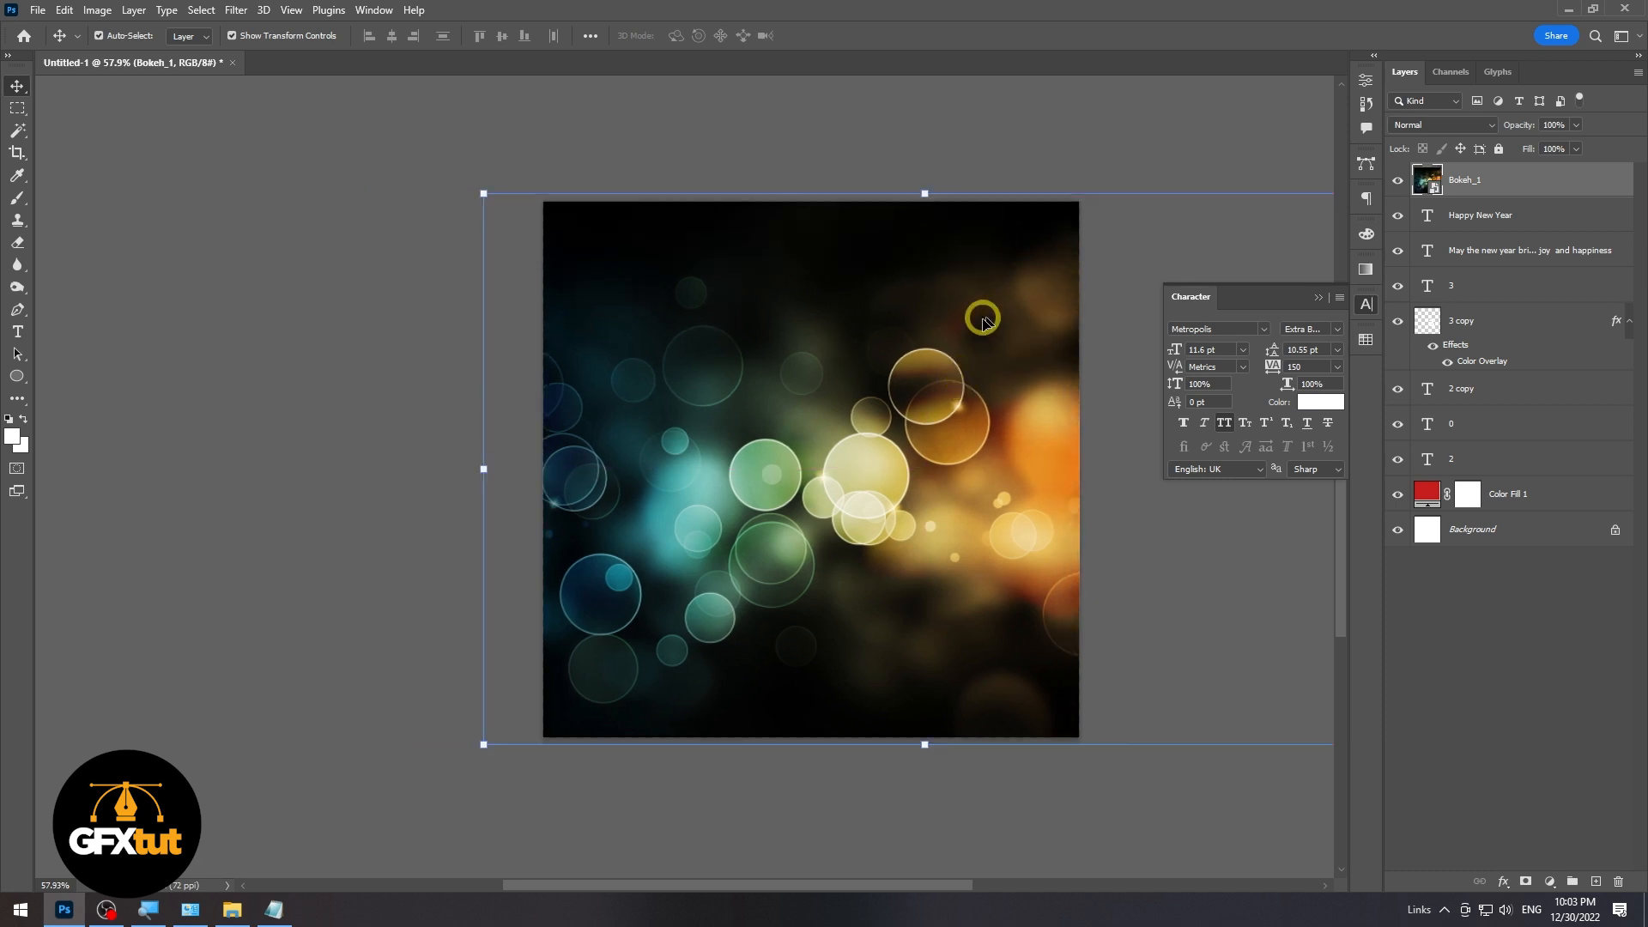
# - Move the Bokeh_1 layer directly above Color Fill 1 and set it to Multiply at 80% opacity
pyautogui.moveTo(1514, 187); pyautogui.dragTo(1501, 476)
pyautogui.click(1450, 126)
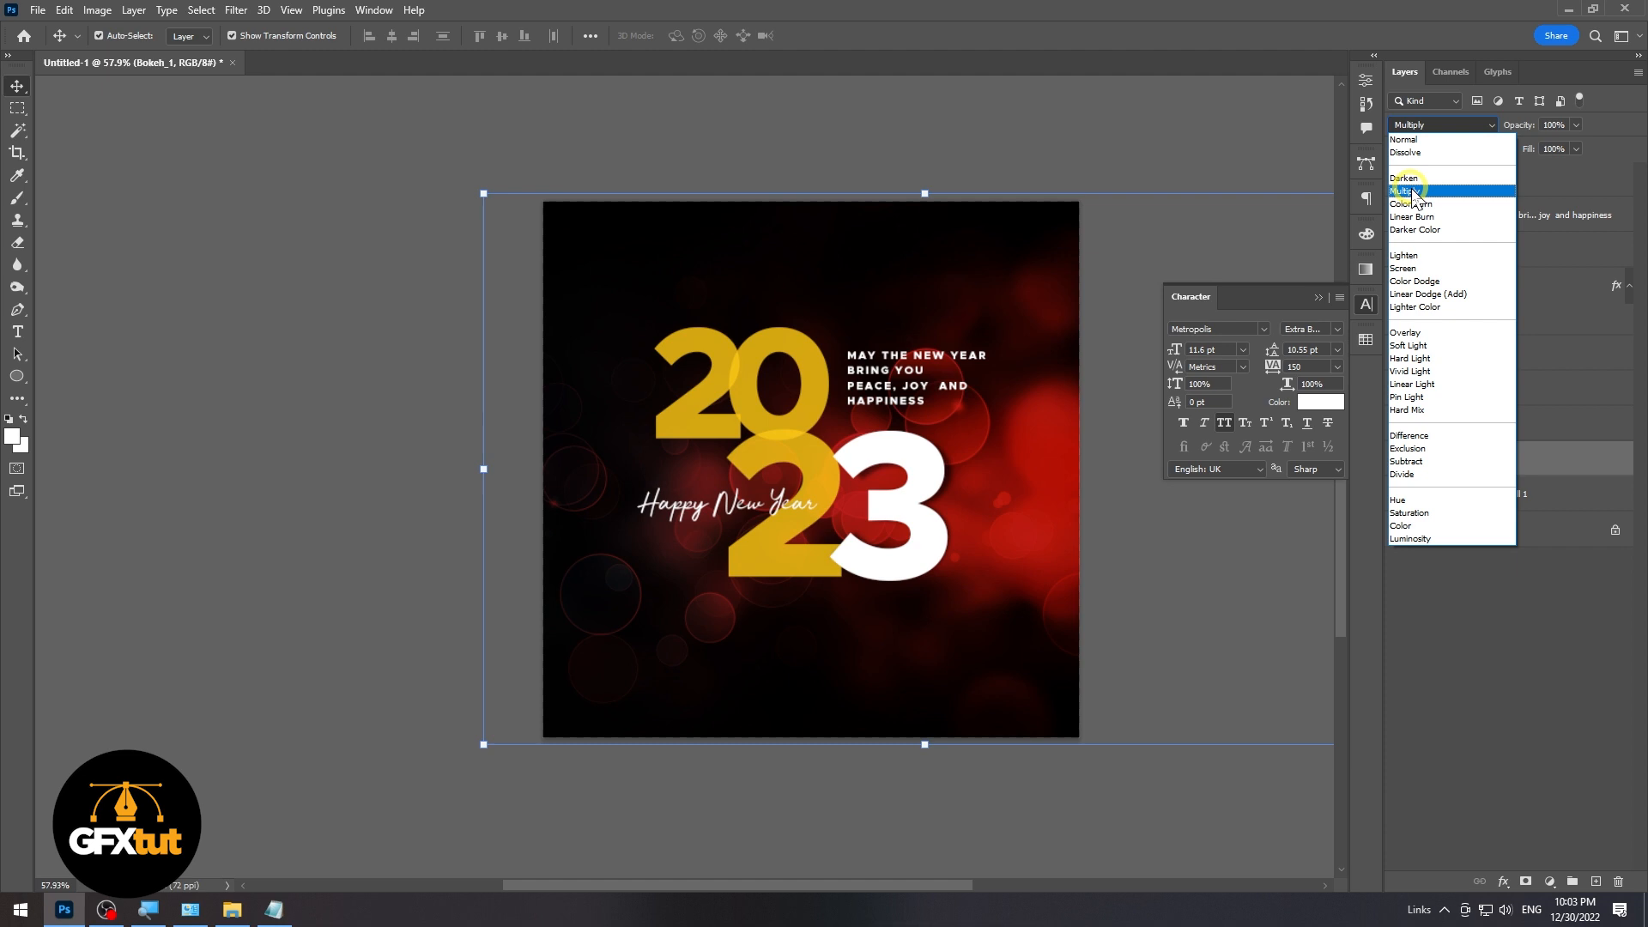
pyautogui.click(1413, 193)
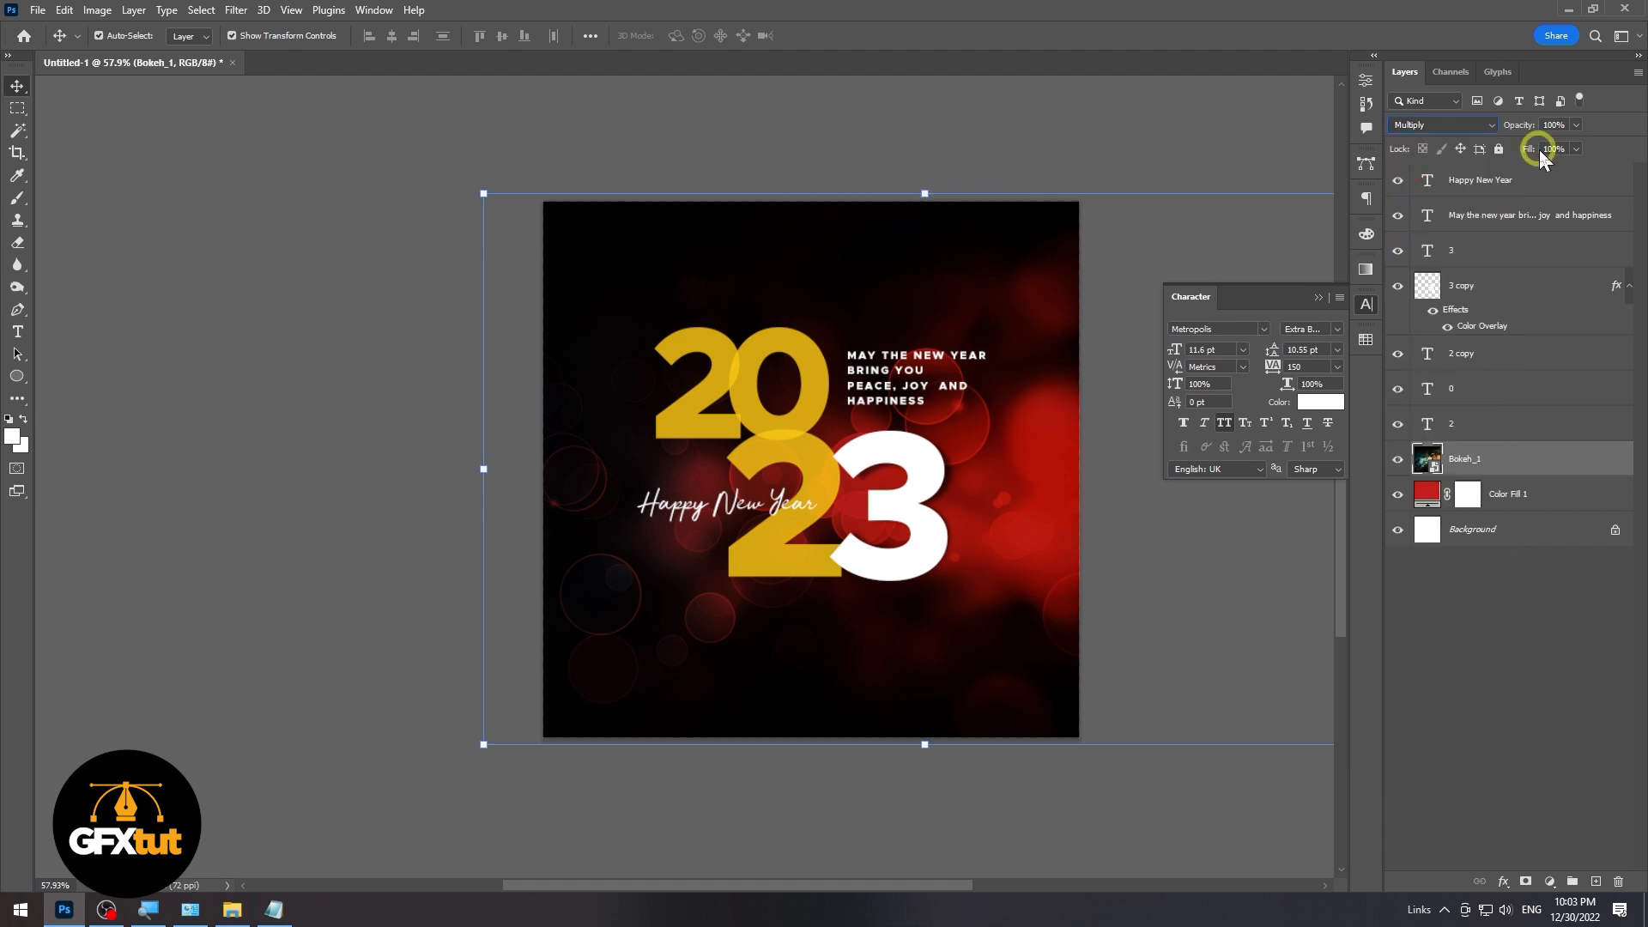
pyautogui.moveTo(1518, 129); pyautogui.dragTo(1528, 133)
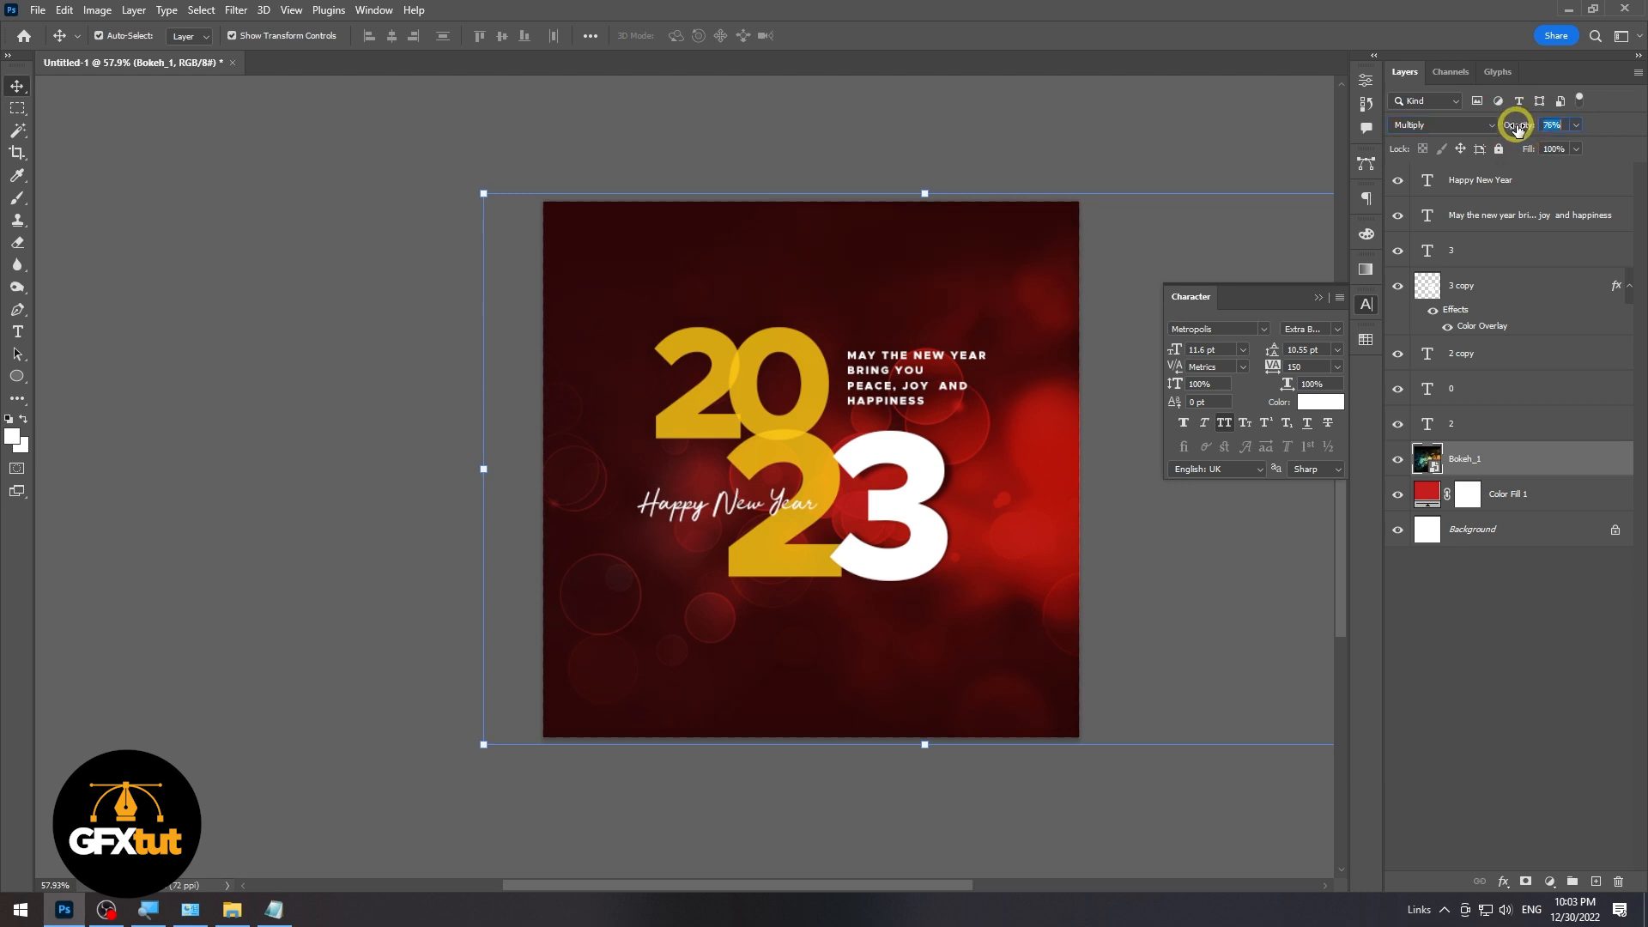
pyautogui.click(1051, 294)
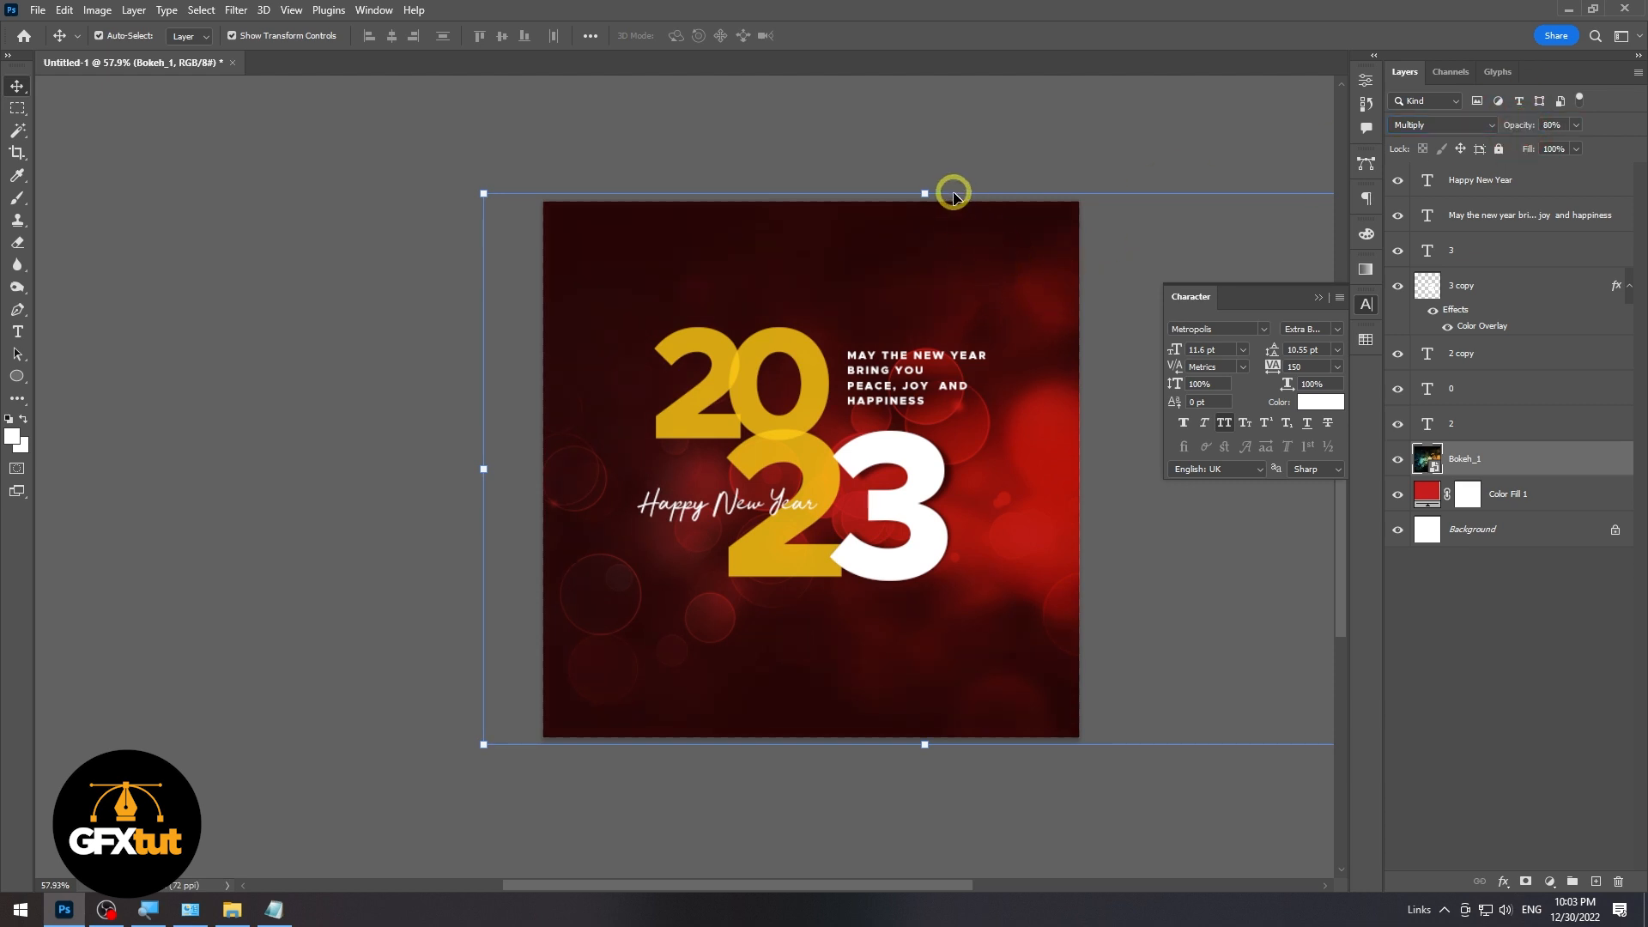
# - Enlarge the bokeh image and reposition it so its light circles spread around the digits and lower part of the canvas
pyautogui.moveTo(931, 192); pyautogui.dragTo(1019, 275)
pyautogui.moveTo(967, 181); pyautogui.dragTo(1015, 114)
pyautogui.moveTo(1012, 284); pyautogui.dragTo(1068, 301)
pyautogui.press('Return')
pyautogui.click(378, 523)
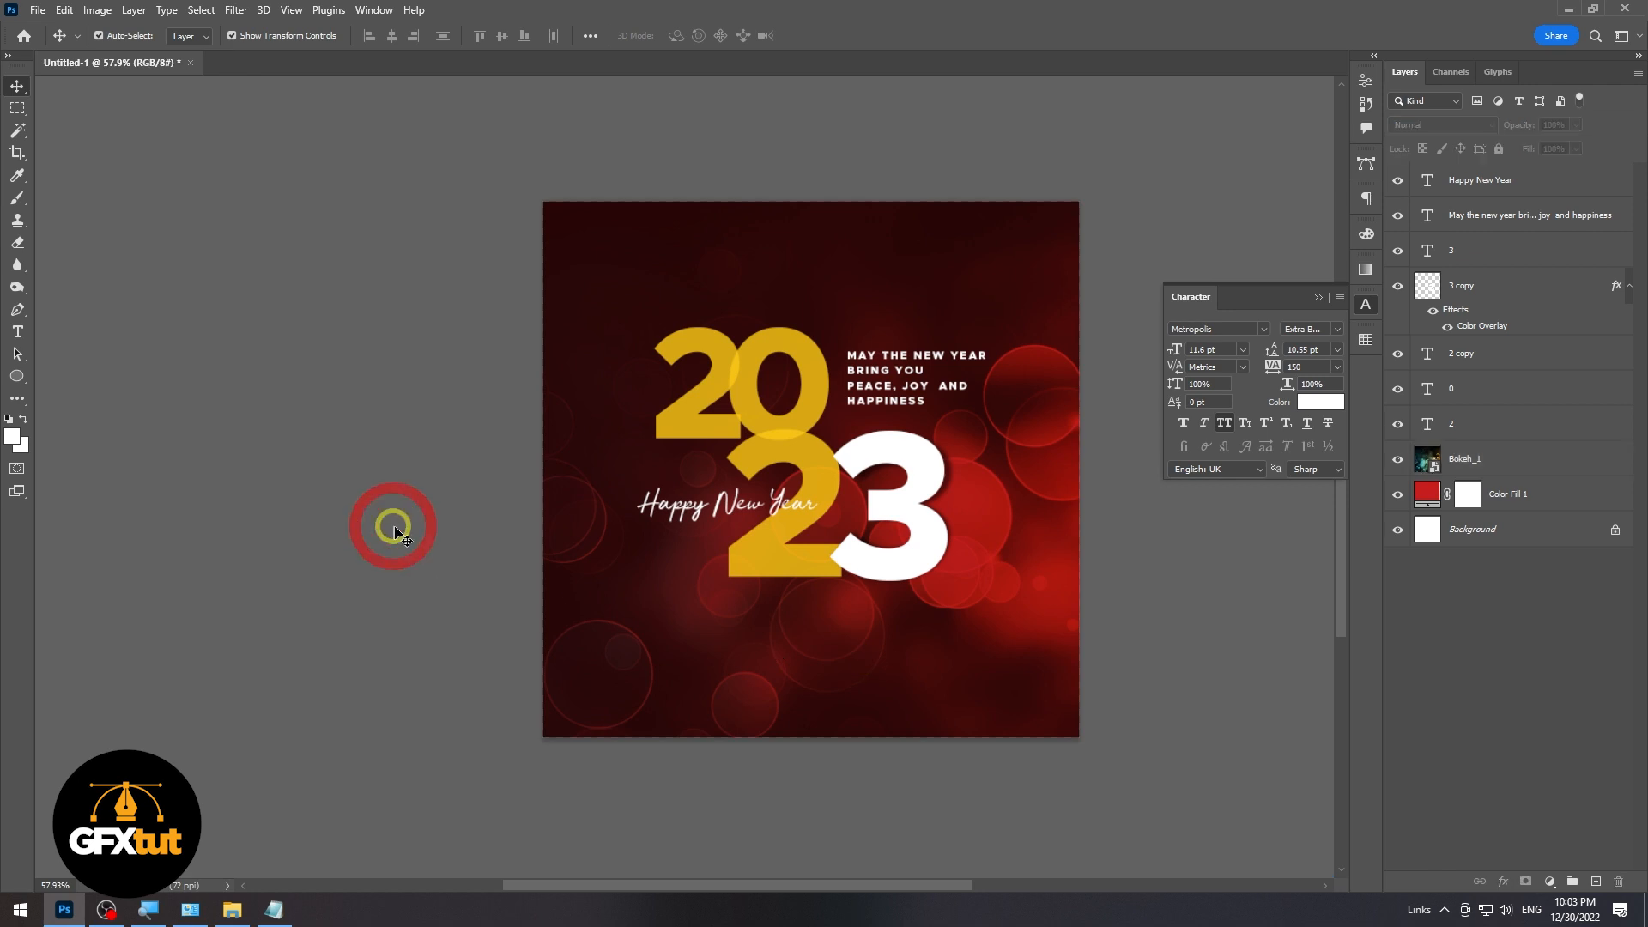
# - Nudge the yellow 2 in the upper row slightly left so it overlaps the 0 less
pyautogui.moveTo(712, 512); pyautogui.dragTo(594, 397)
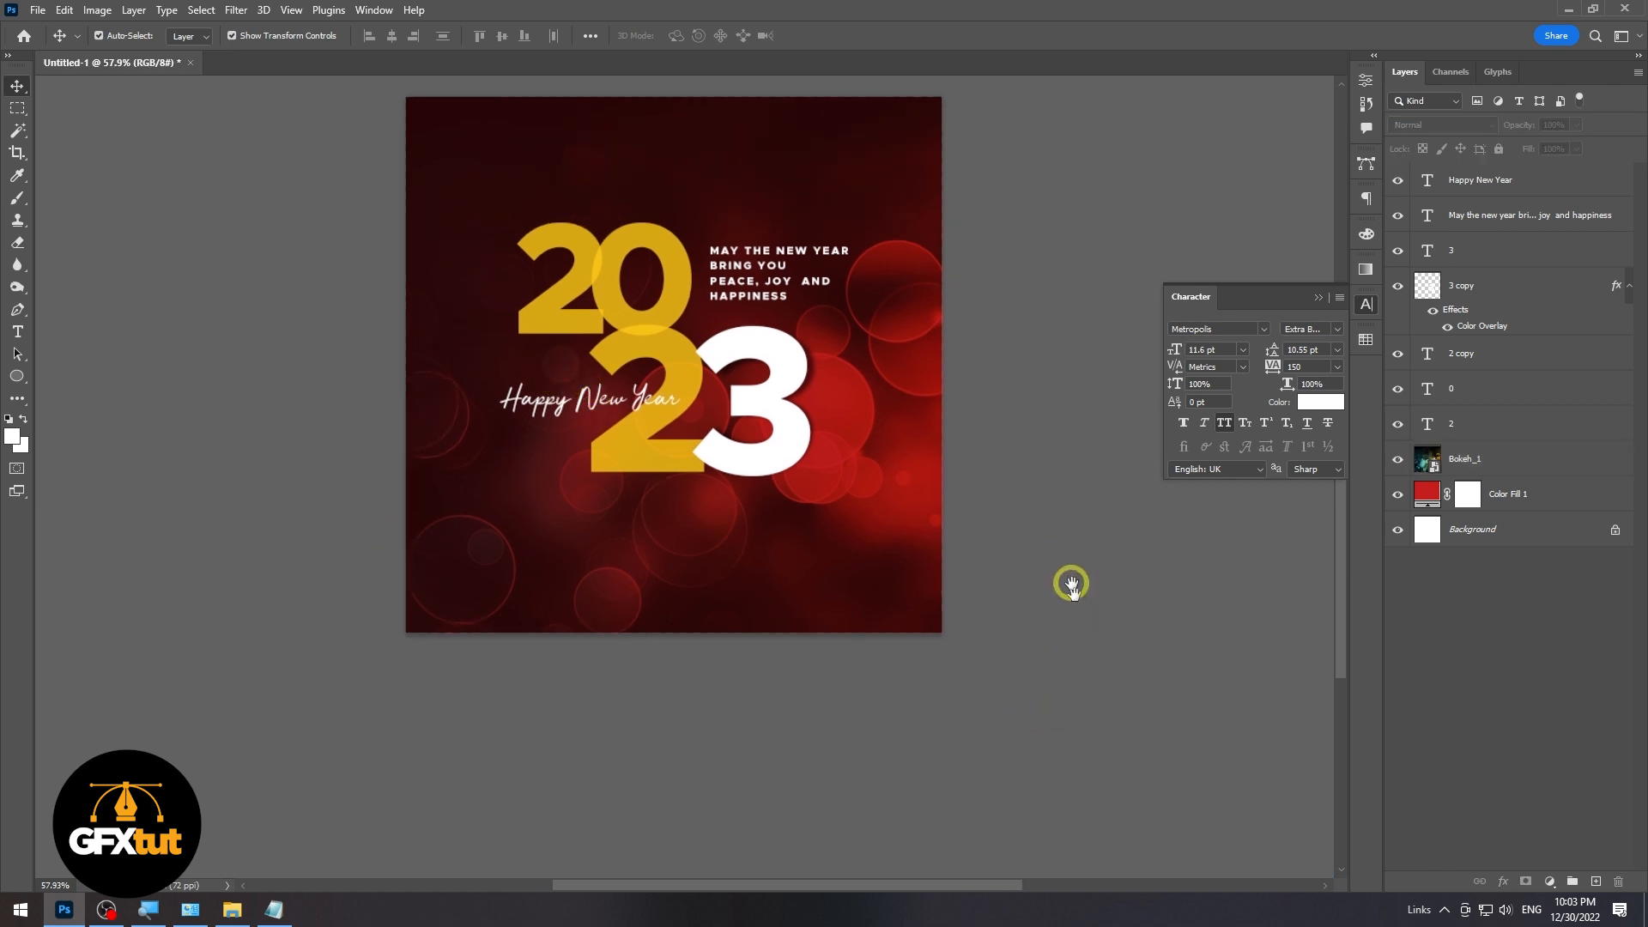
pyautogui.moveTo(1066, 574); pyautogui.dragTo(1092, 633)
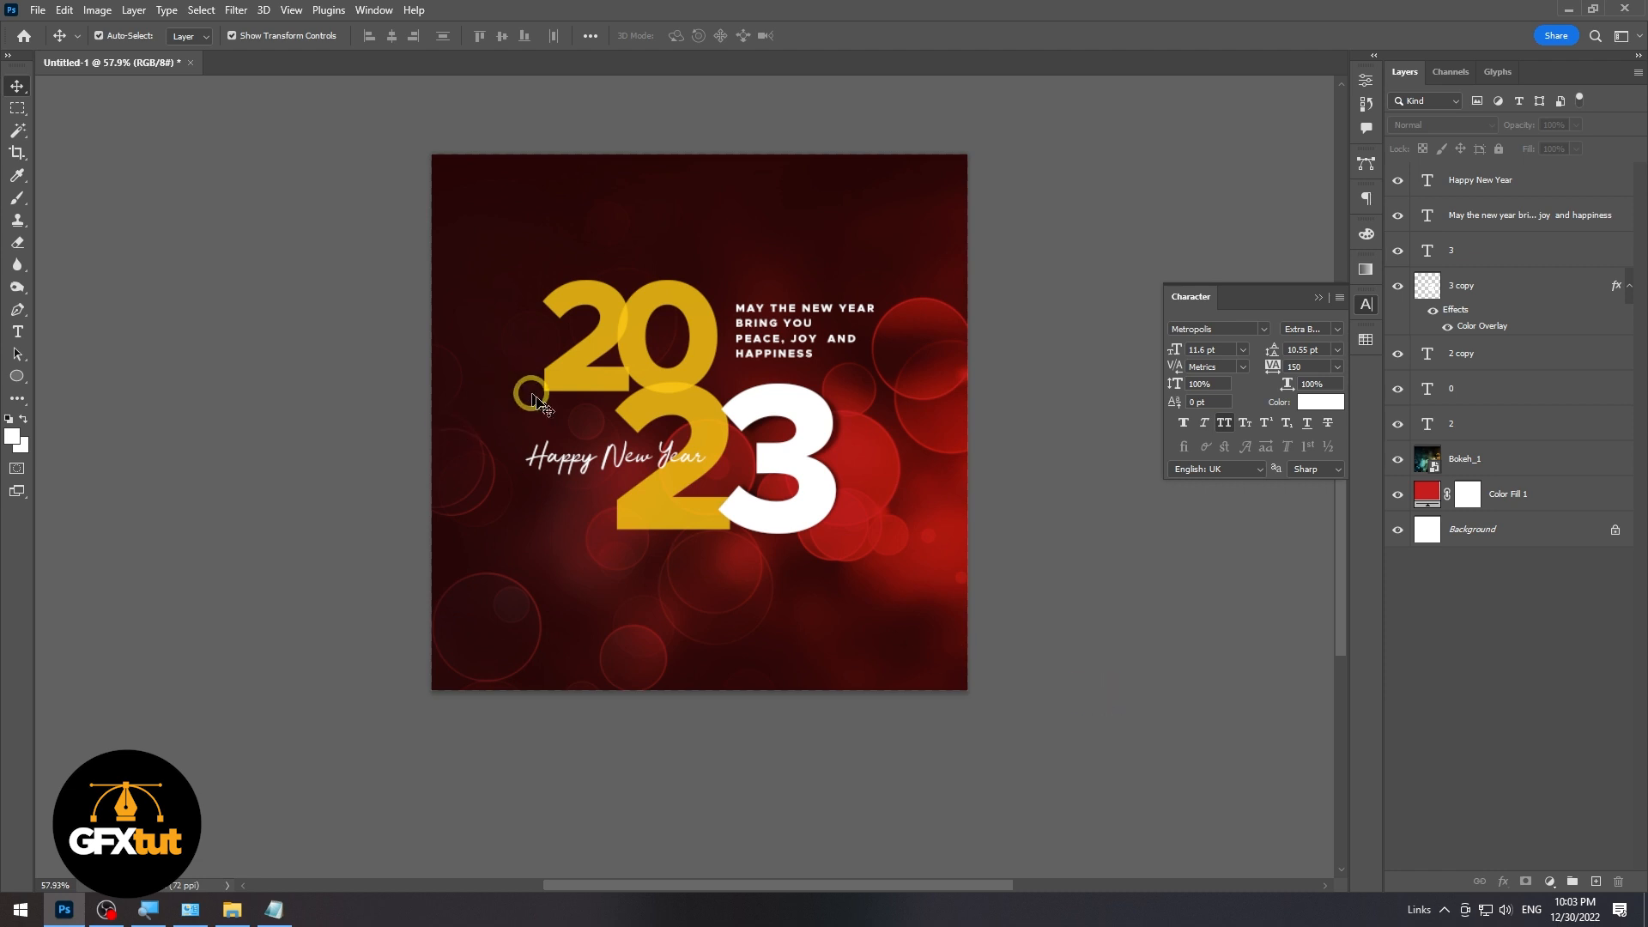
pyautogui.click(584, 380)
pyautogui.hotkey('shift', 'Left')
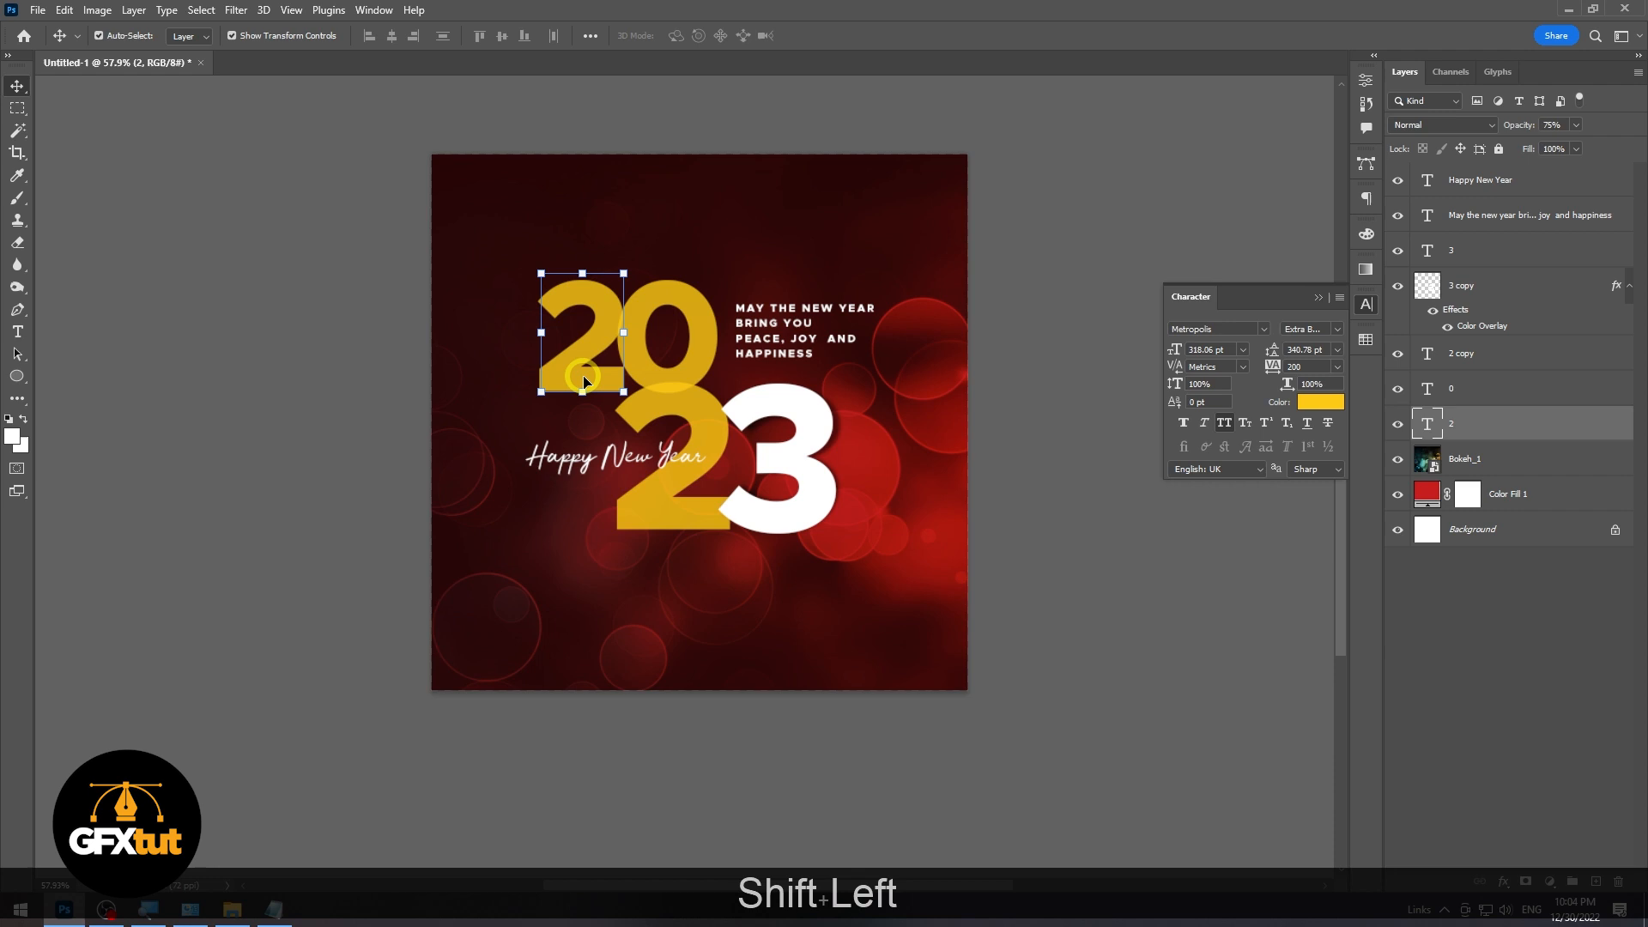
pyautogui.click(916, 767)
# - Add a drop shadow to the Happy New Year text with 48% opacity, 6 px distance and 5 px size
pyautogui.click(665, 455)
pyautogui.scroll(3, 599, 463)
pyautogui.scroll(2, 599, 463)
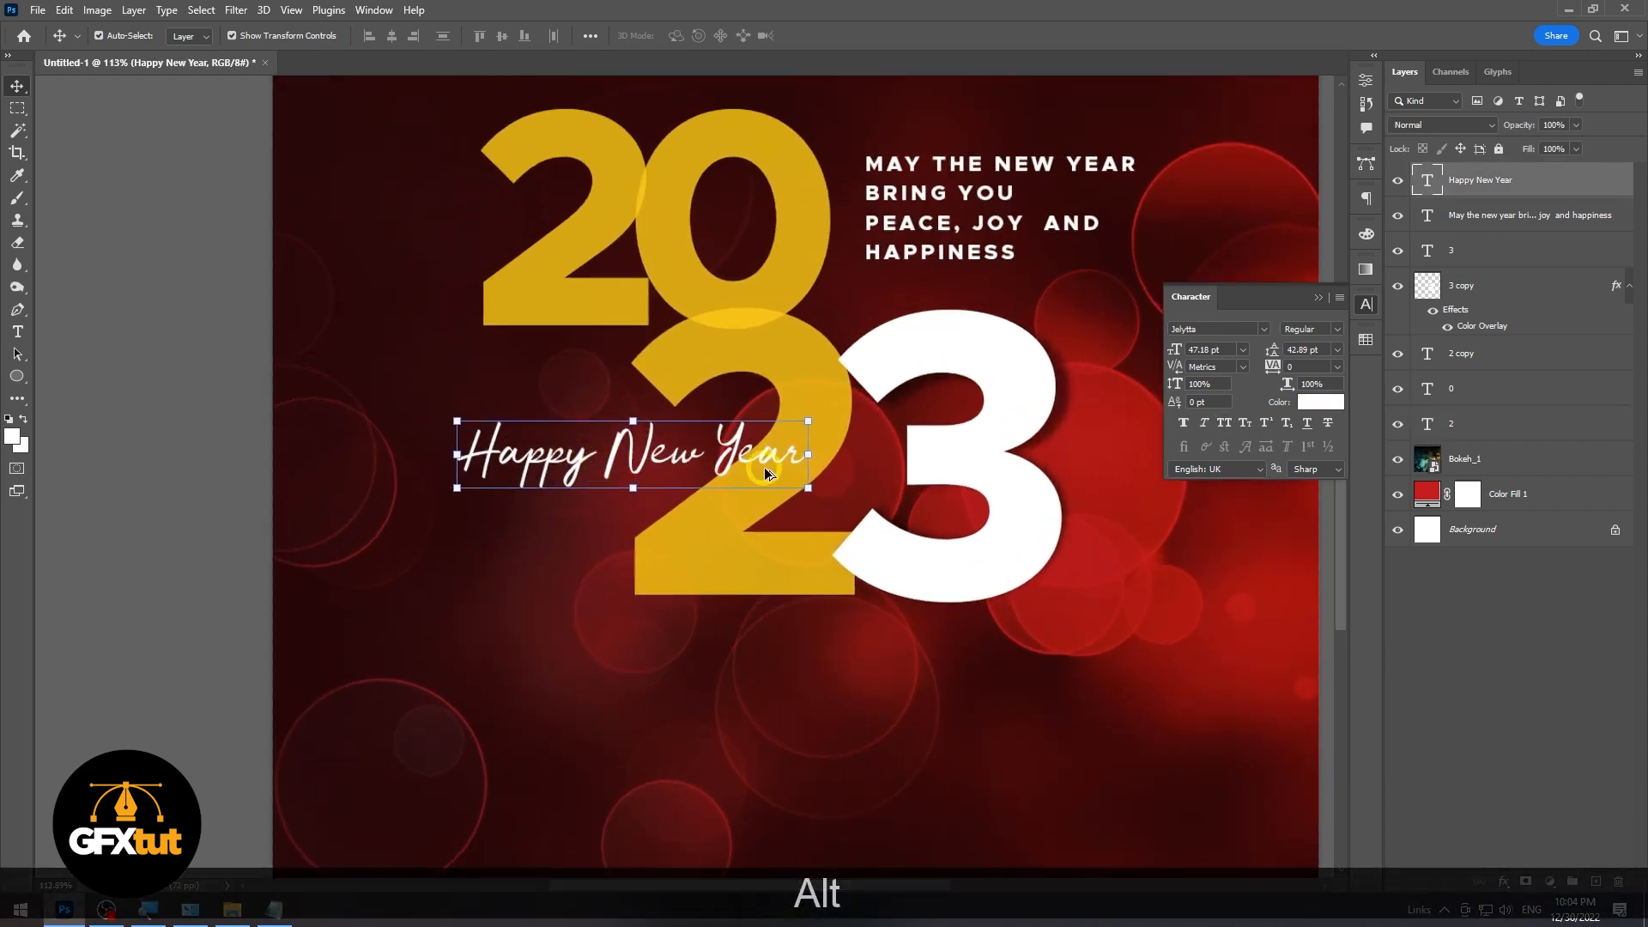
pyautogui.doubleClick(1584, 178)
pyautogui.click(1000, 758)
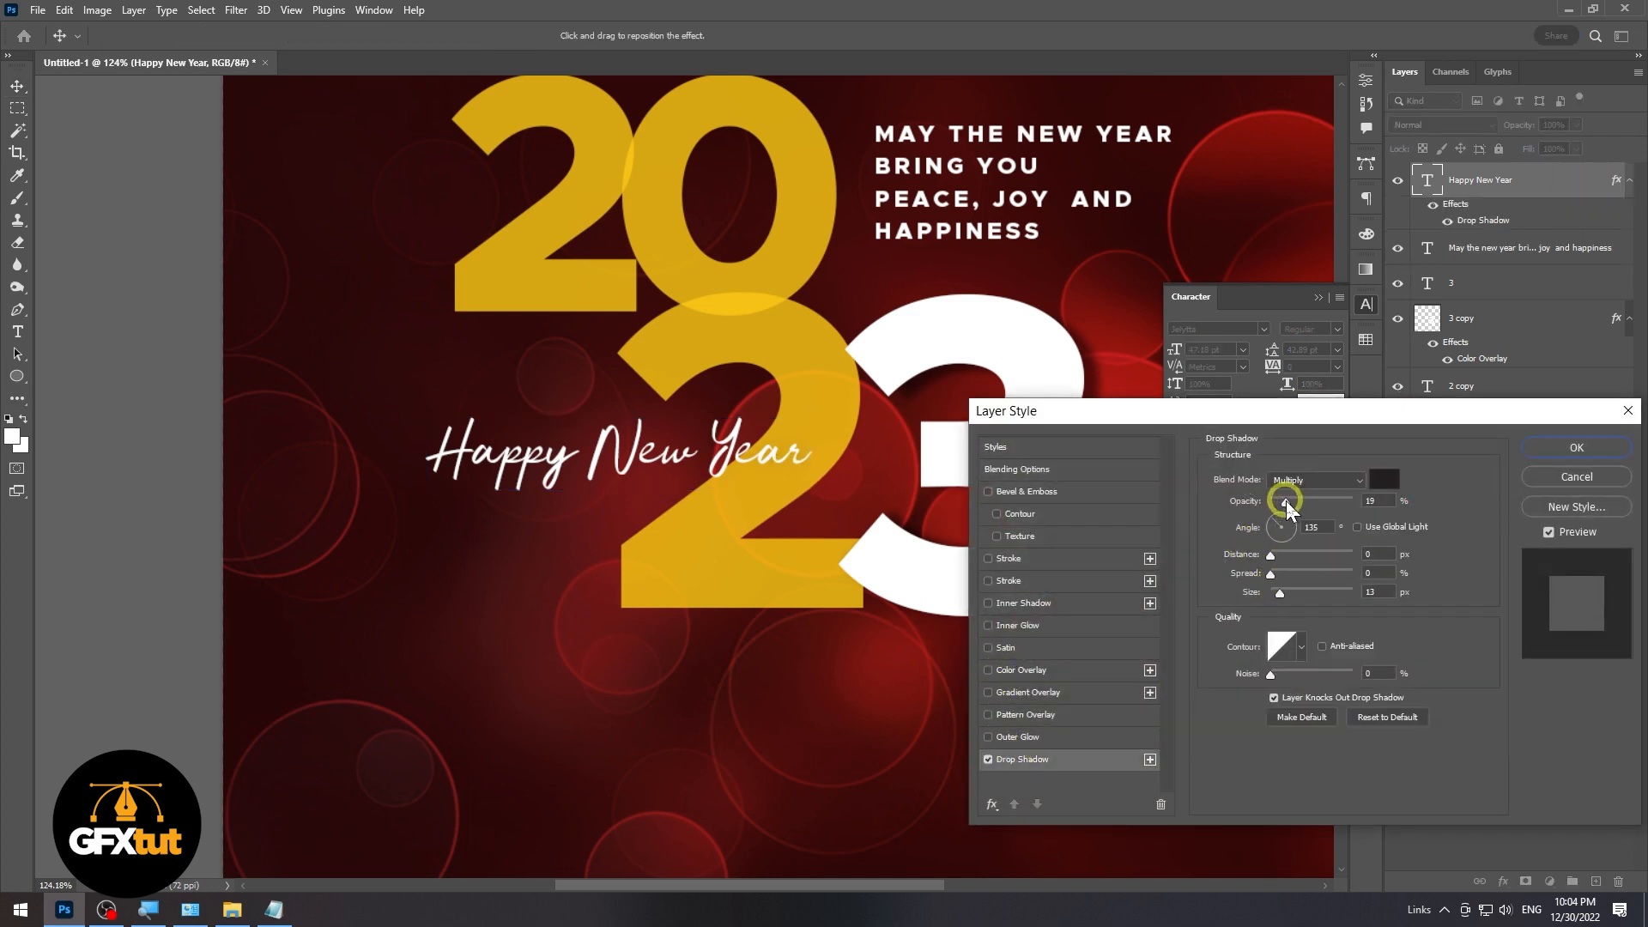
pyautogui.moveTo(1305, 501); pyautogui.dragTo(1311, 501)
pyautogui.moveTo(1291, 587); pyautogui.dragTo(1278, 601)
pyautogui.moveTo(1270, 556); pyautogui.dragTo(1275, 558)
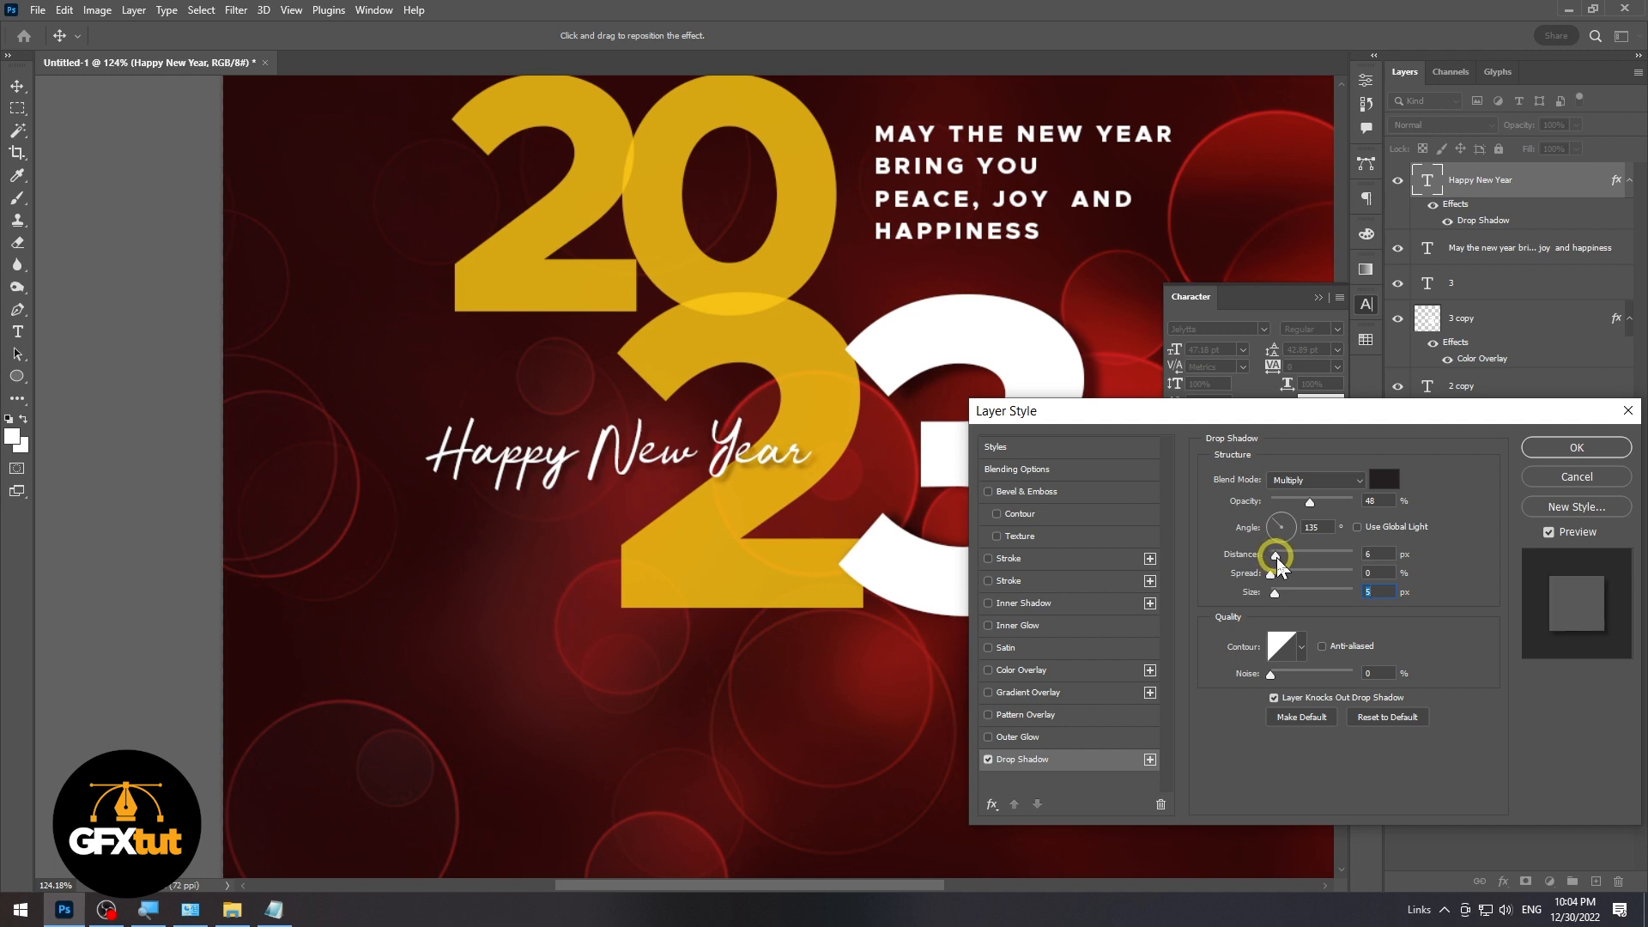
pyautogui.click(1573, 448)
pyautogui.hotkey('ctrl', '0')
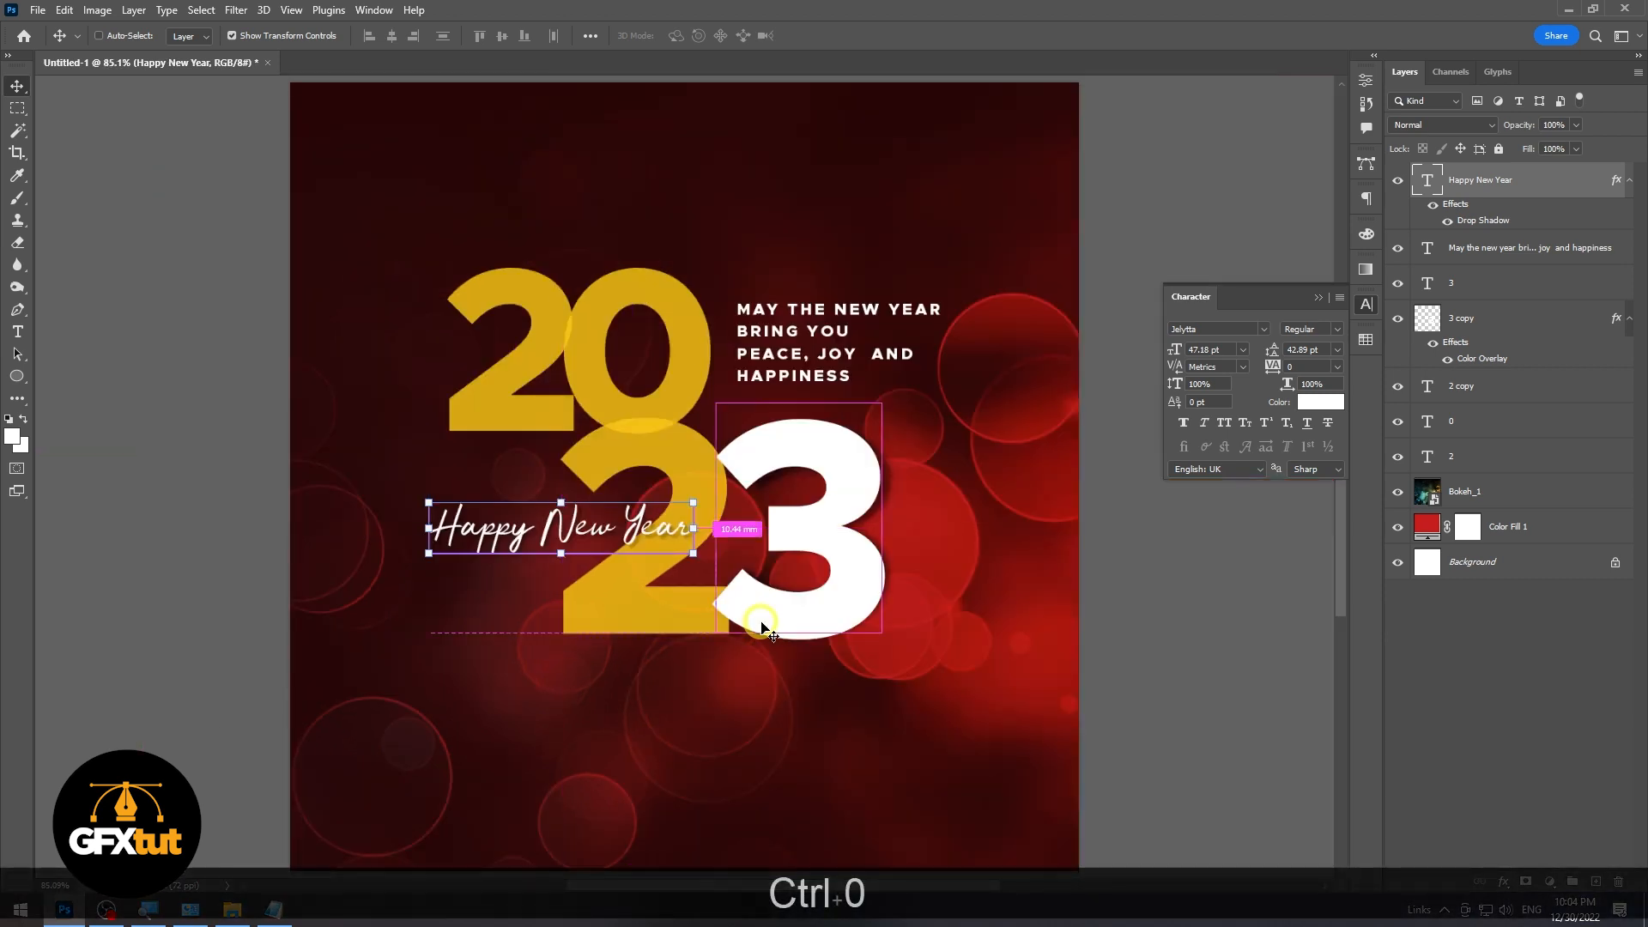
pyautogui.scroll(-1, 790, 472)
pyautogui.scroll(-1, 1078, 524)
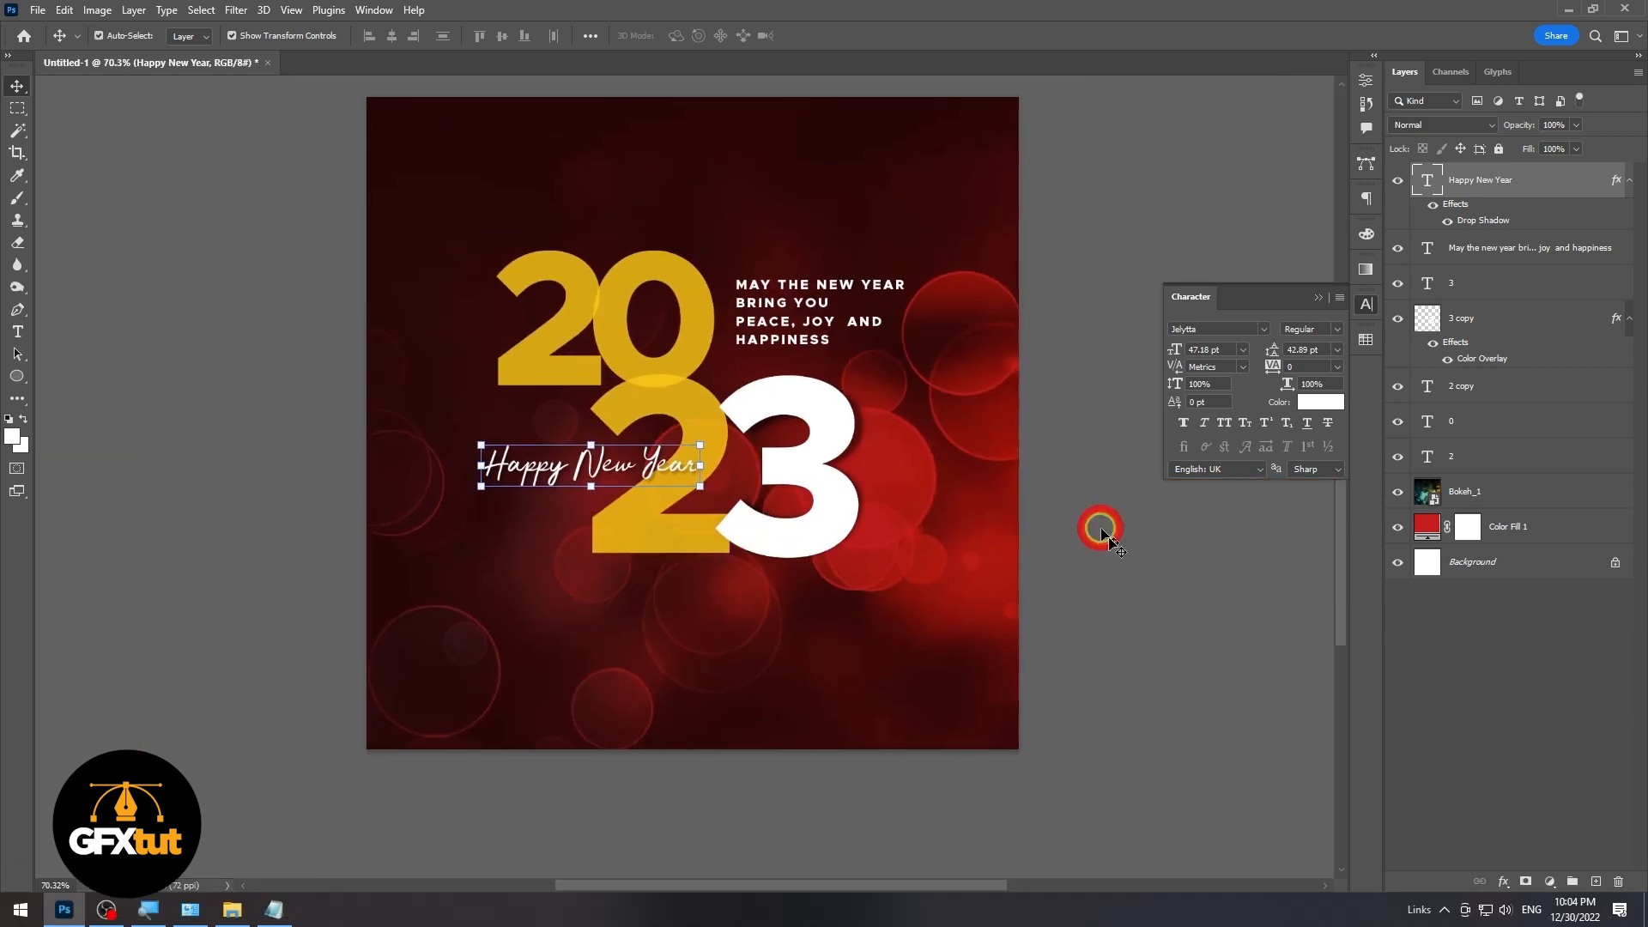
pyautogui.click(1117, 554)
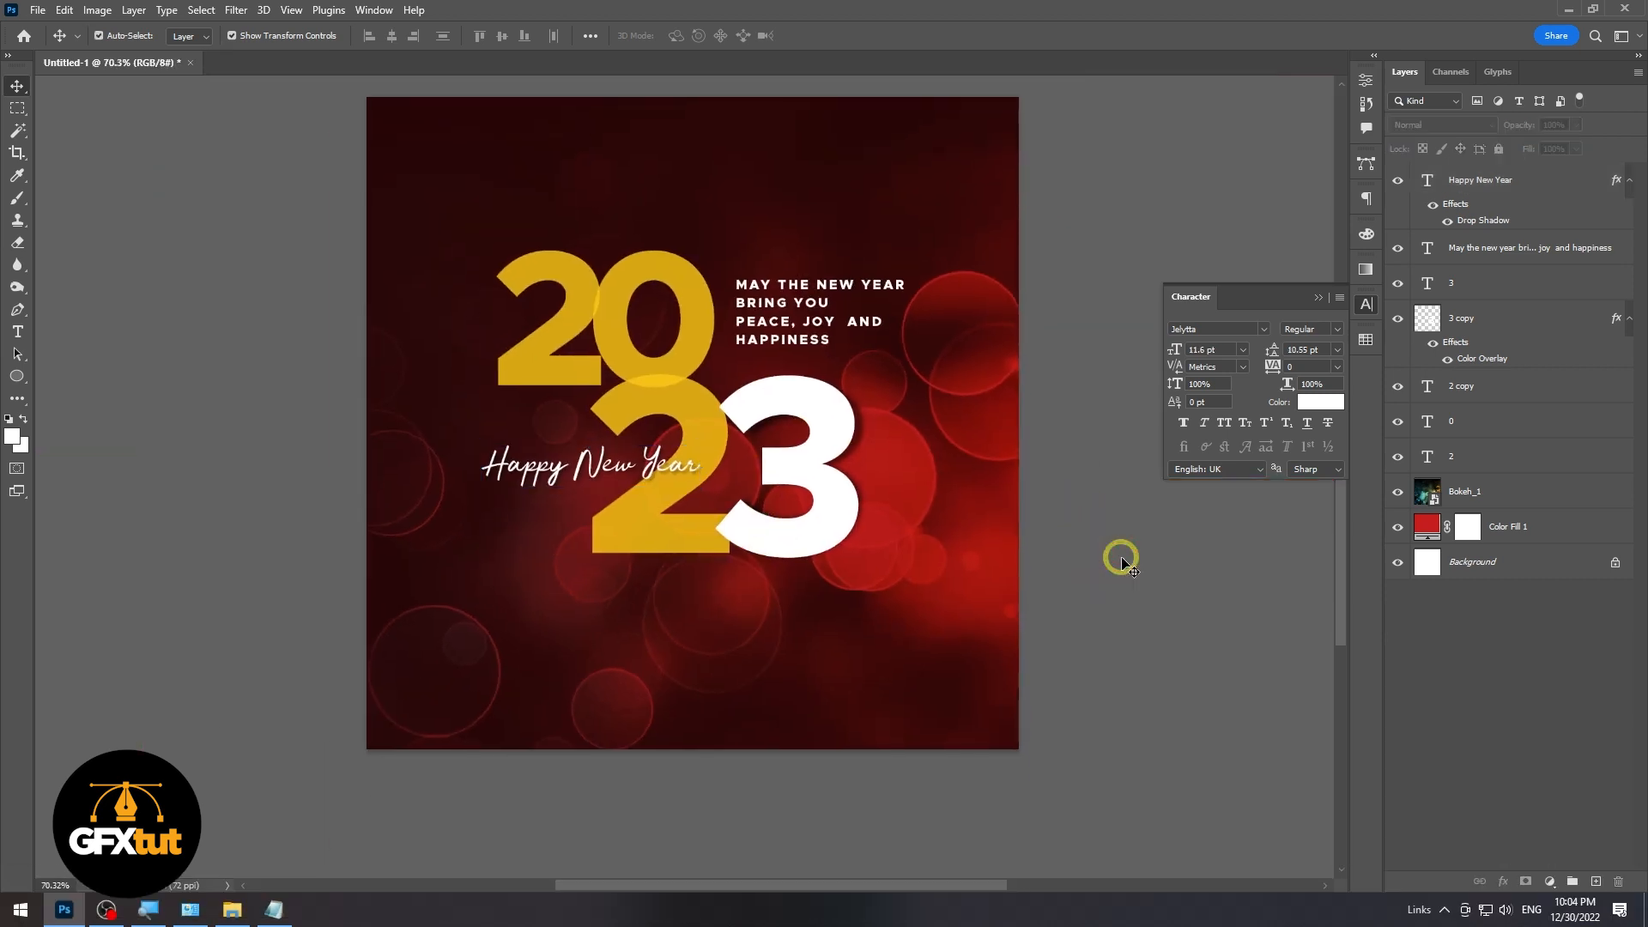
# - Show the grid over the canvas as an alignment aid
pyautogui.click(293, 12)
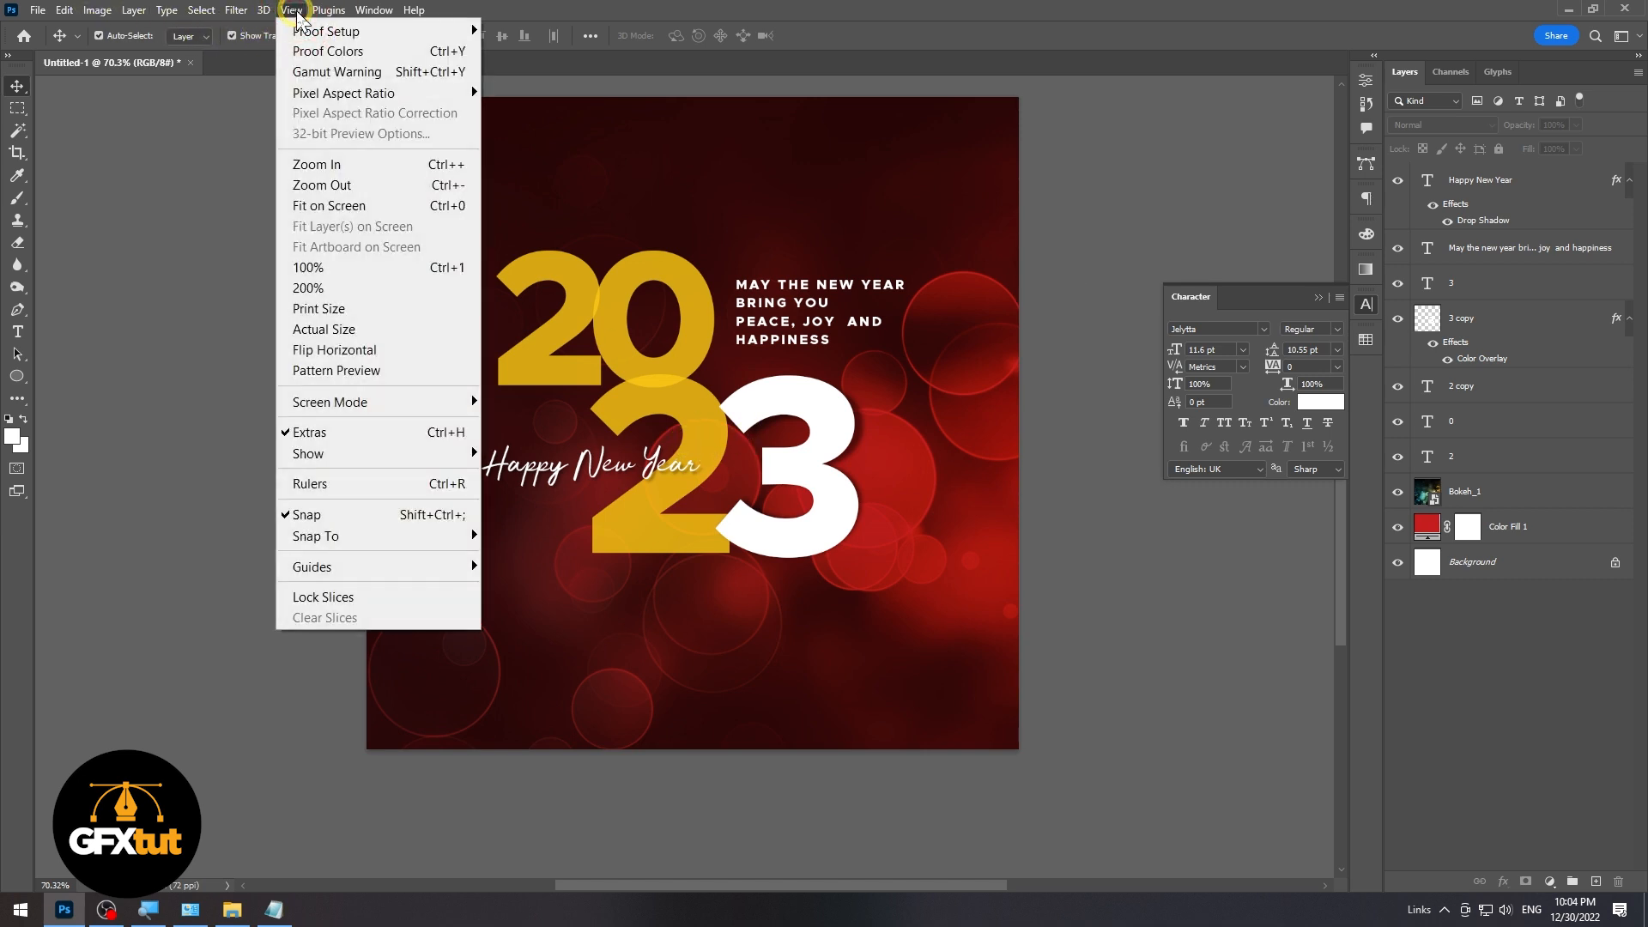
pyautogui.click(385, 455)
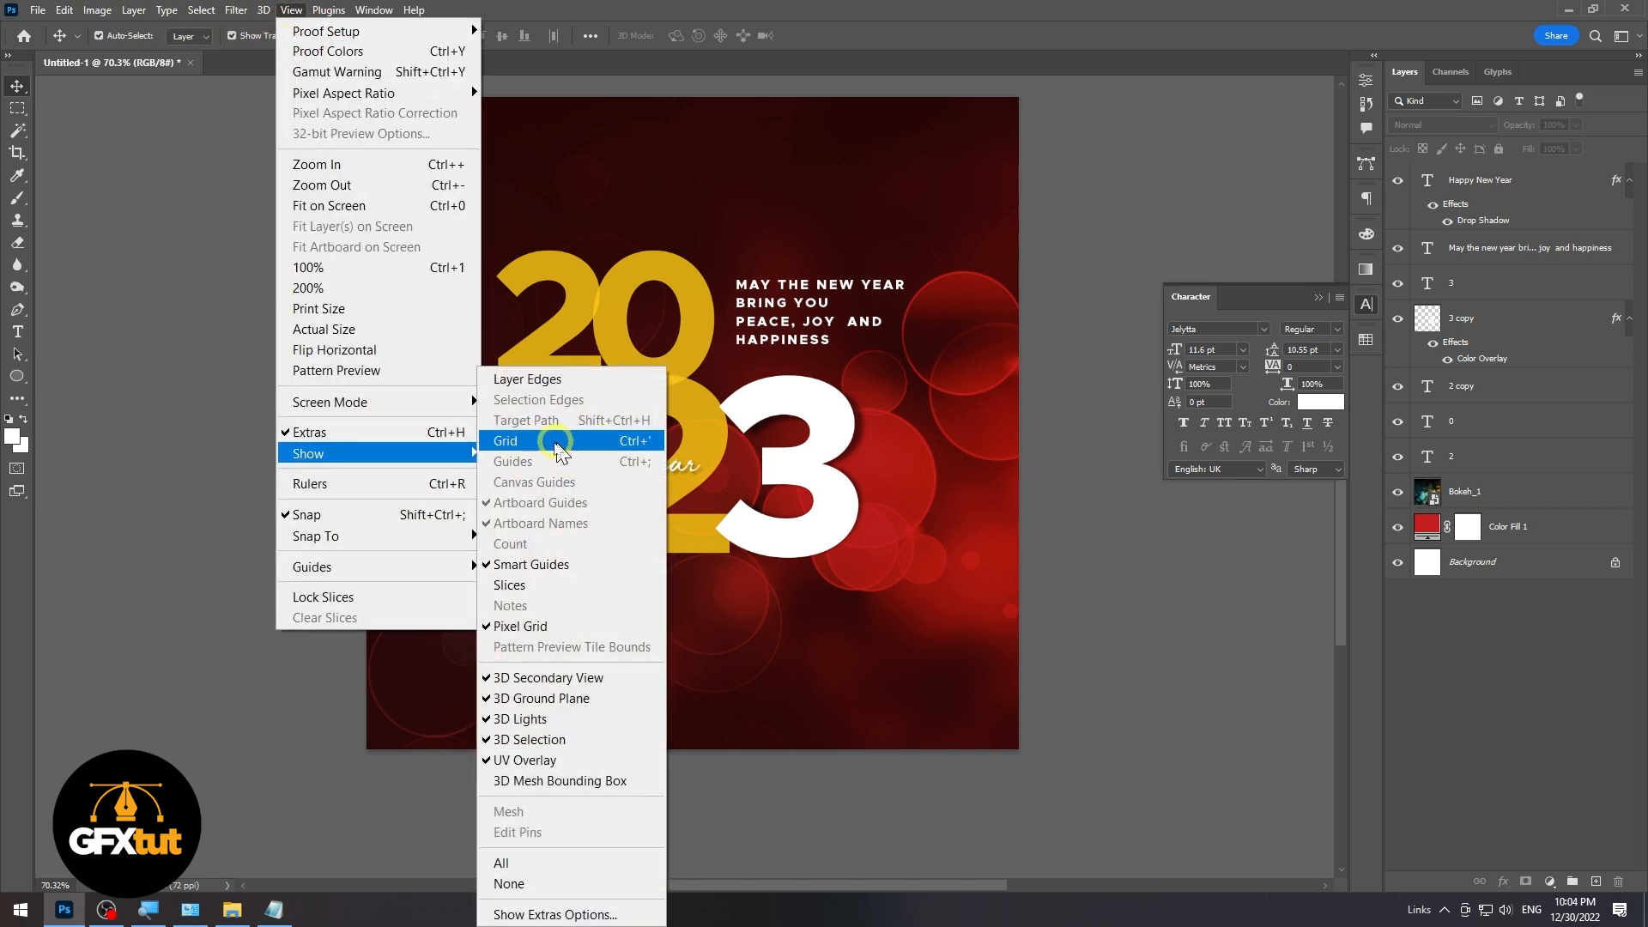
pyautogui.click(583, 442)
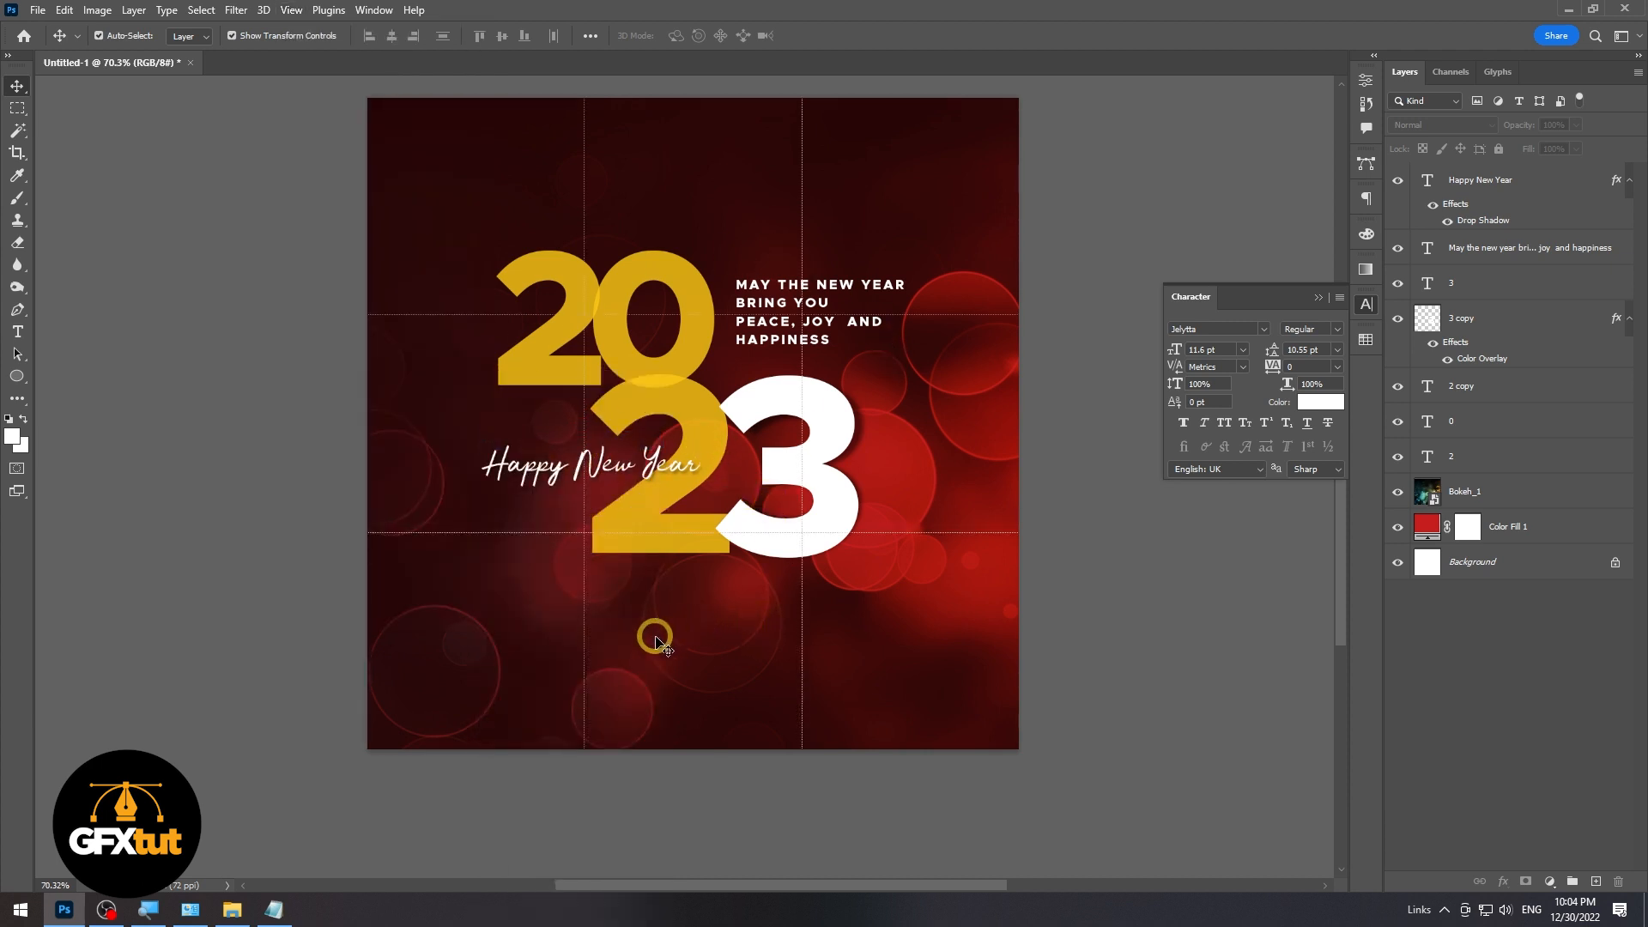
# - Select the lower 2, the white 3 and its 3 copy shadow layer, and move them together slightly left and down
pyautogui.click(648, 538)
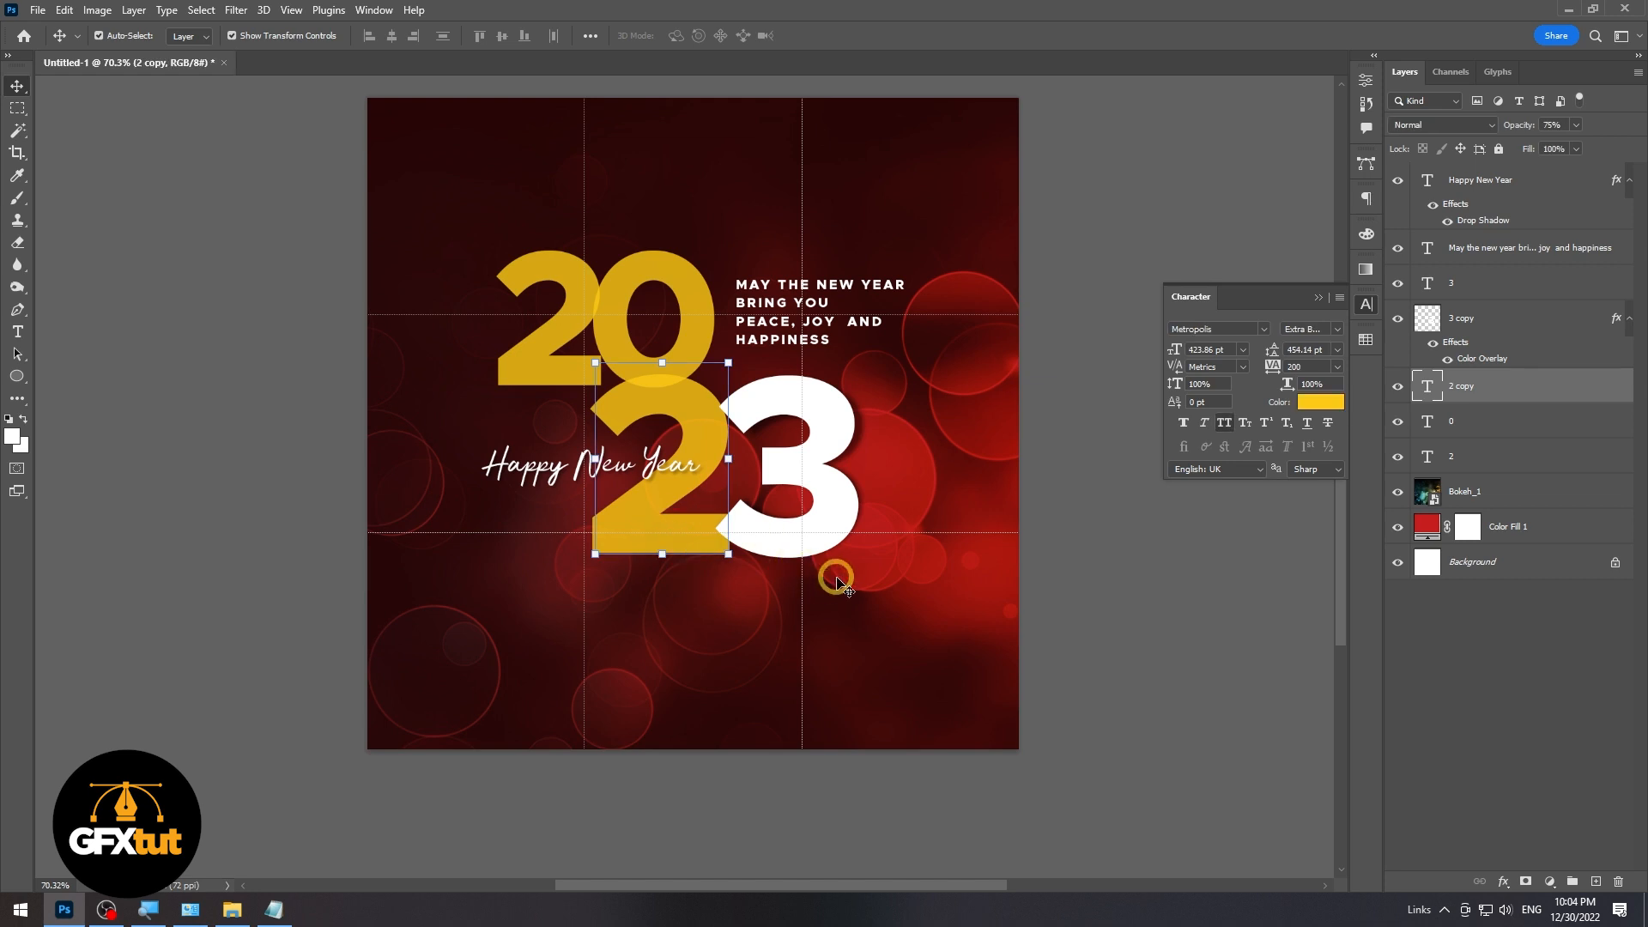
pyautogui.keyDown('shift'); pyautogui.click(853, 515); pyautogui.keyUp('shift')
pyautogui.rightClick(838, 413)
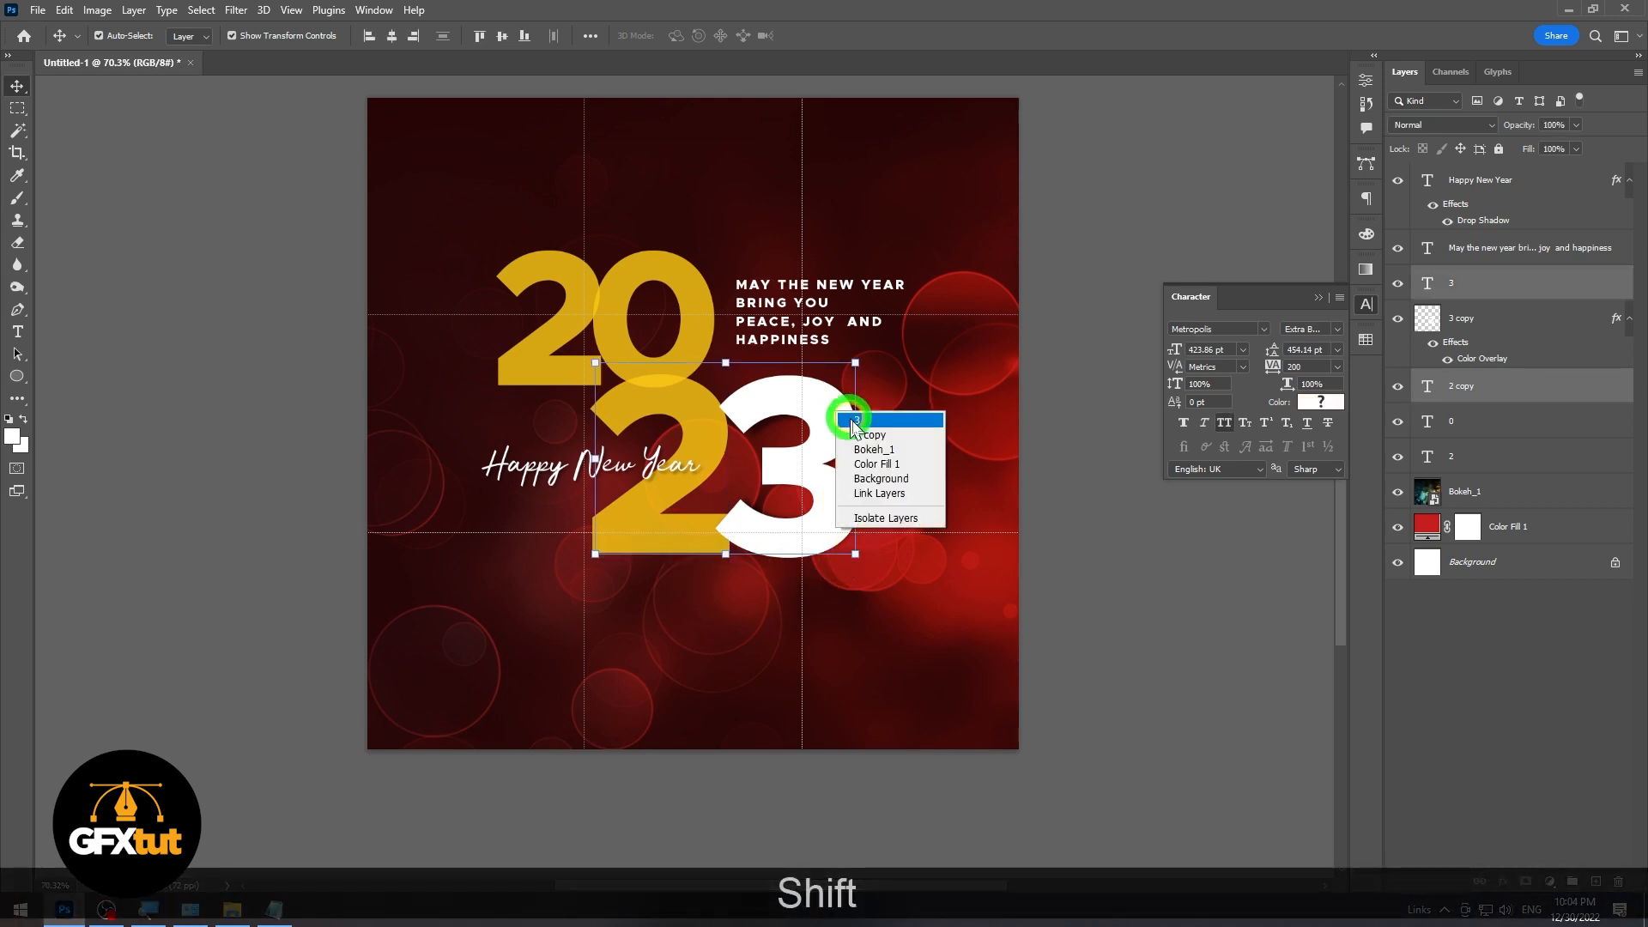
pyautogui.keyDown('shift'); pyautogui.click(873, 435); pyautogui.keyUp('shift')
pyautogui.moveTo(826, 434); pyautogui.dragTo(820, 438)
# - Select the upper 2 and 0 together and move them left so the 0 lines up with the lower 2
pyautogui.click(532, 273)
pyautogui.keyDown('shift'); pyautogui.click(624, 274); pyautogui.keyUp('shift')
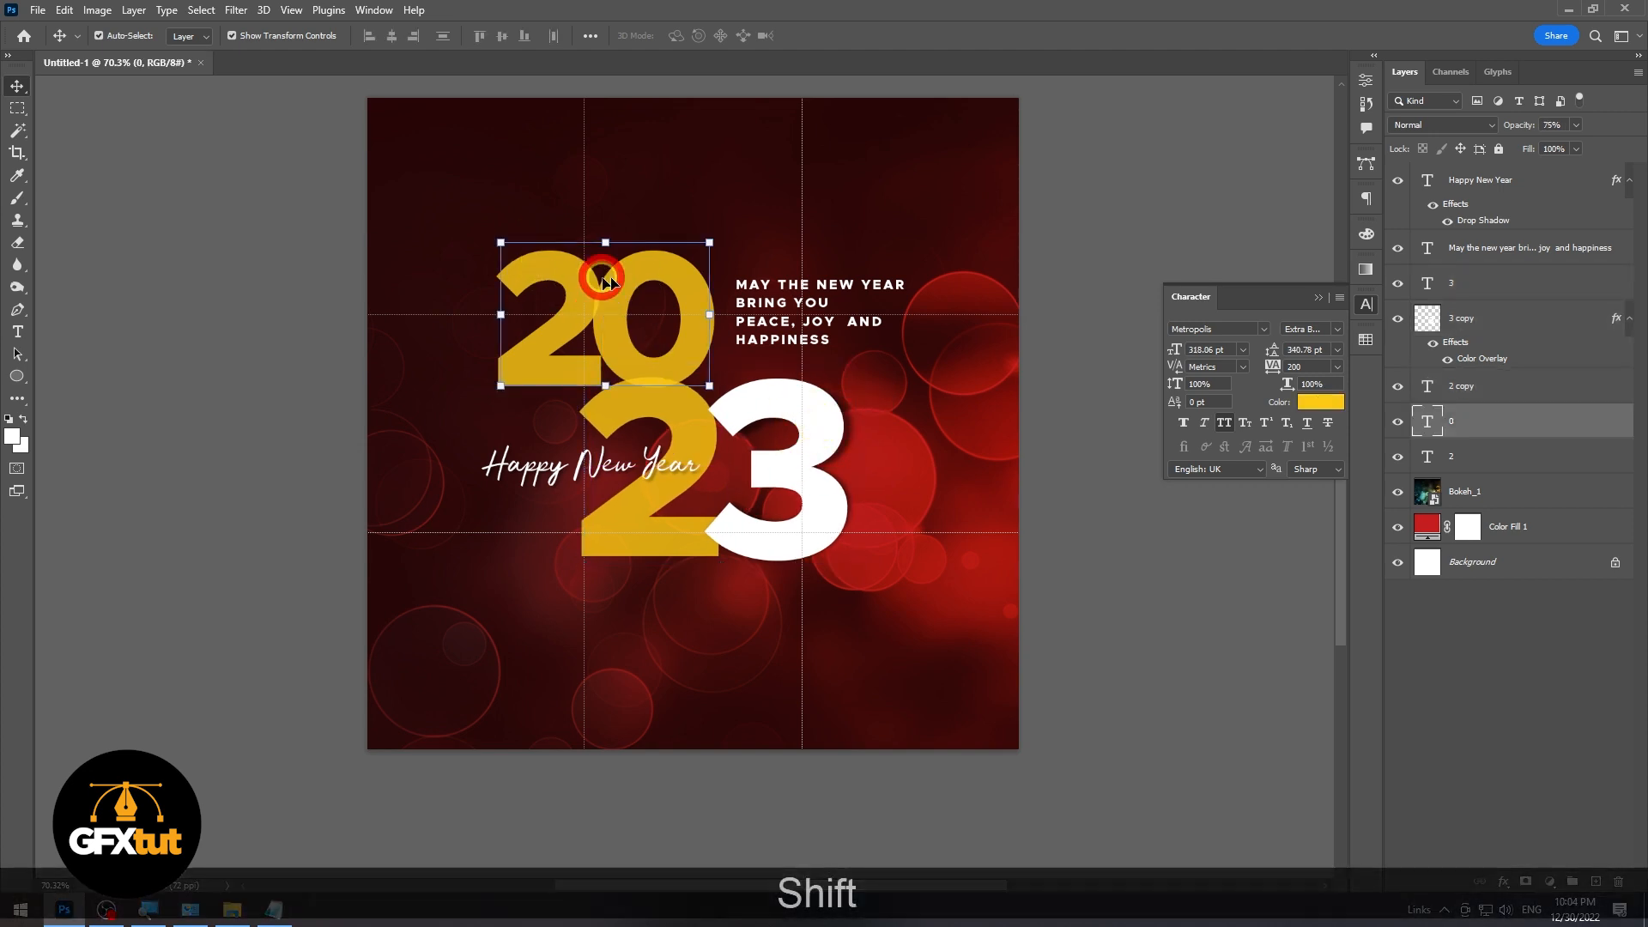
pyautogui.moveTo(639, 272); pyautogui.dragTo(625, 271)
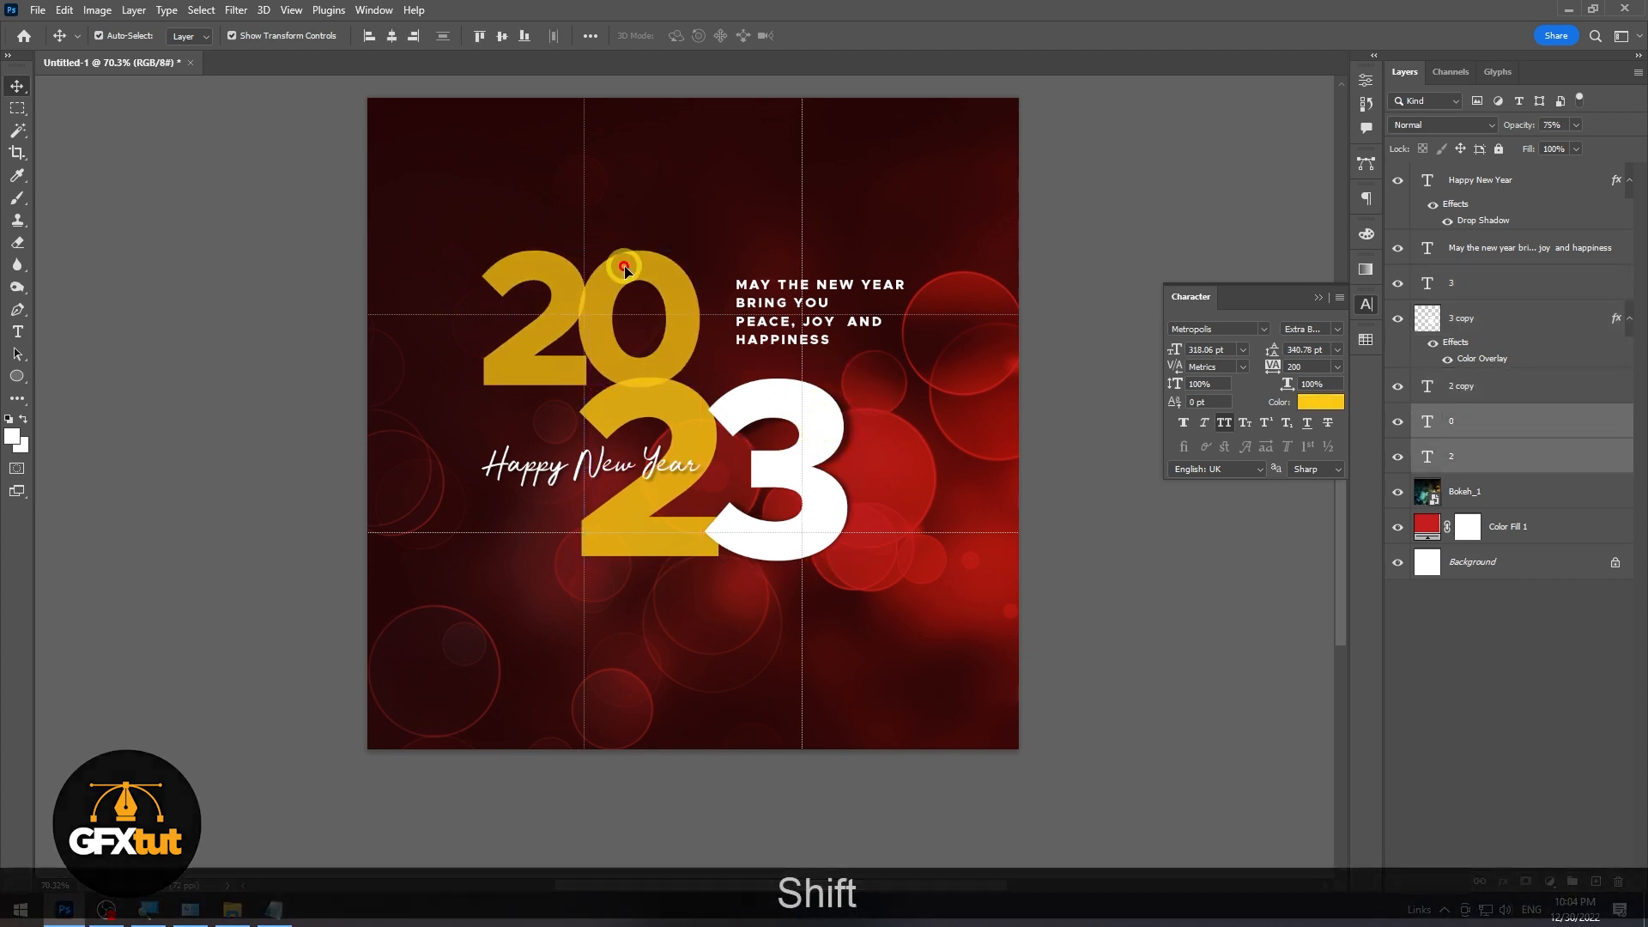
# - Shift the peace and joy message slightly right and down, and move the Happy New Year text slightly down and left
pyautogui.moveTo(777, 302); pyautogui.dragTo(781, 302)
pyautogui.click(1144, 214)
pyautogui.moveTo(654, 463); pyautogui.dragTo(653, 479)
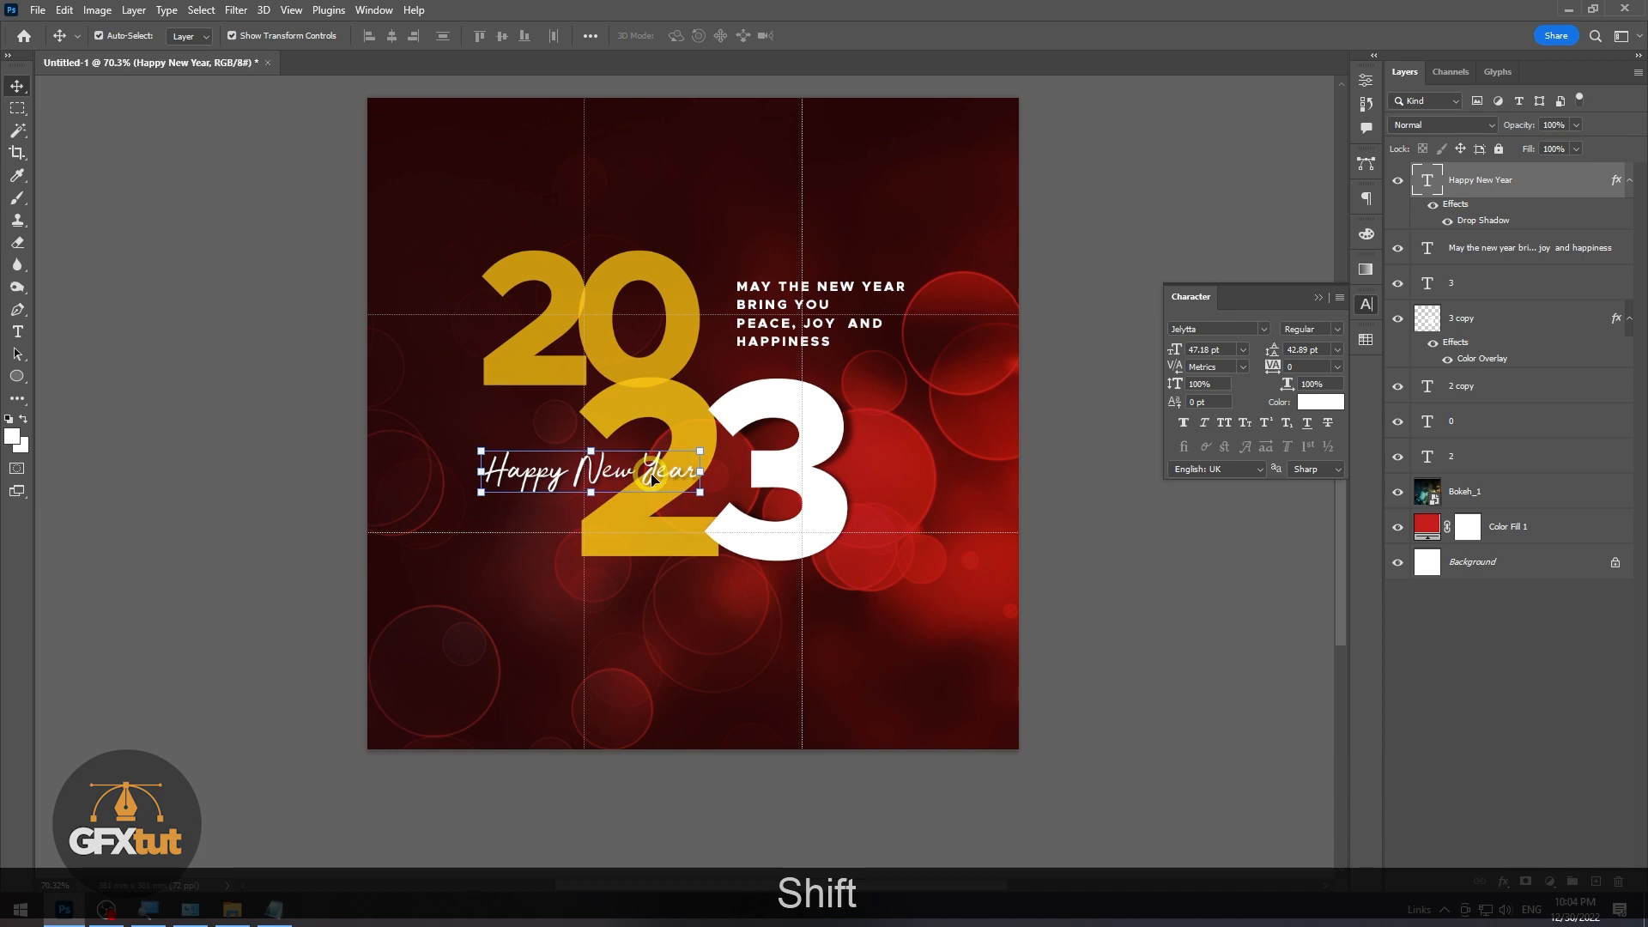
pyautogui.press('Left')
pyautogui.press('Left')
pyautogui.press('Left')
pyautogui.press('Left')
pyautogui.press('Left')
pyautogui.press('Left')
pyautogui.press('Left')
pyautogui.press('Left')
pyautogui.press('Left')
pyautogui.press('Left')
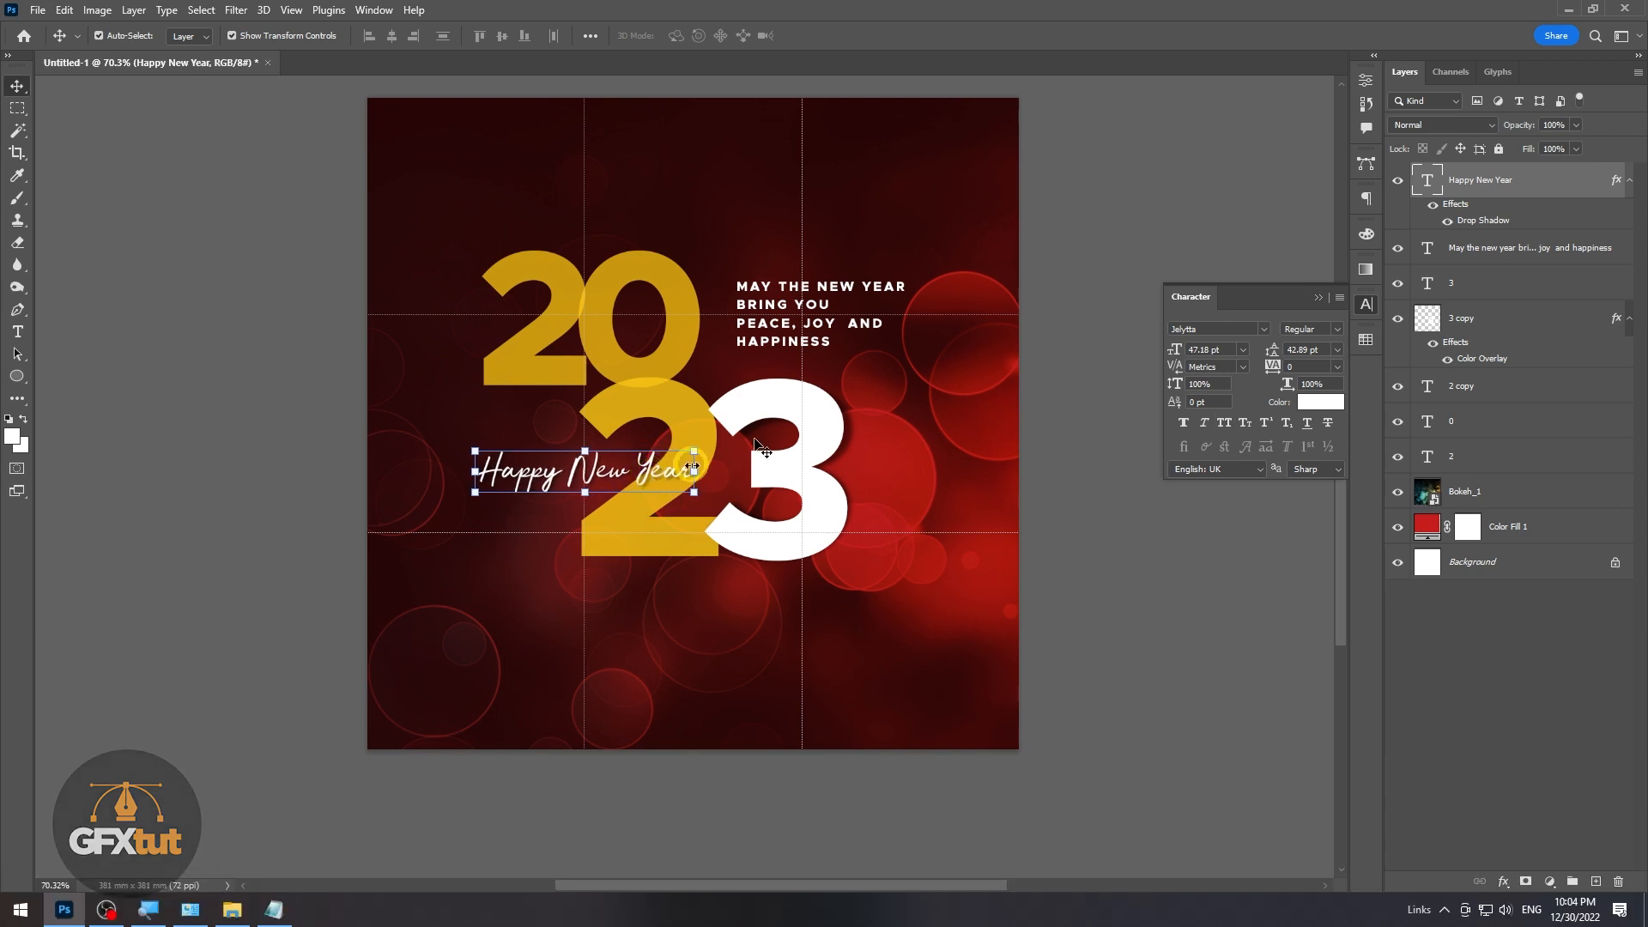
pyautogui.click(1129, 204)
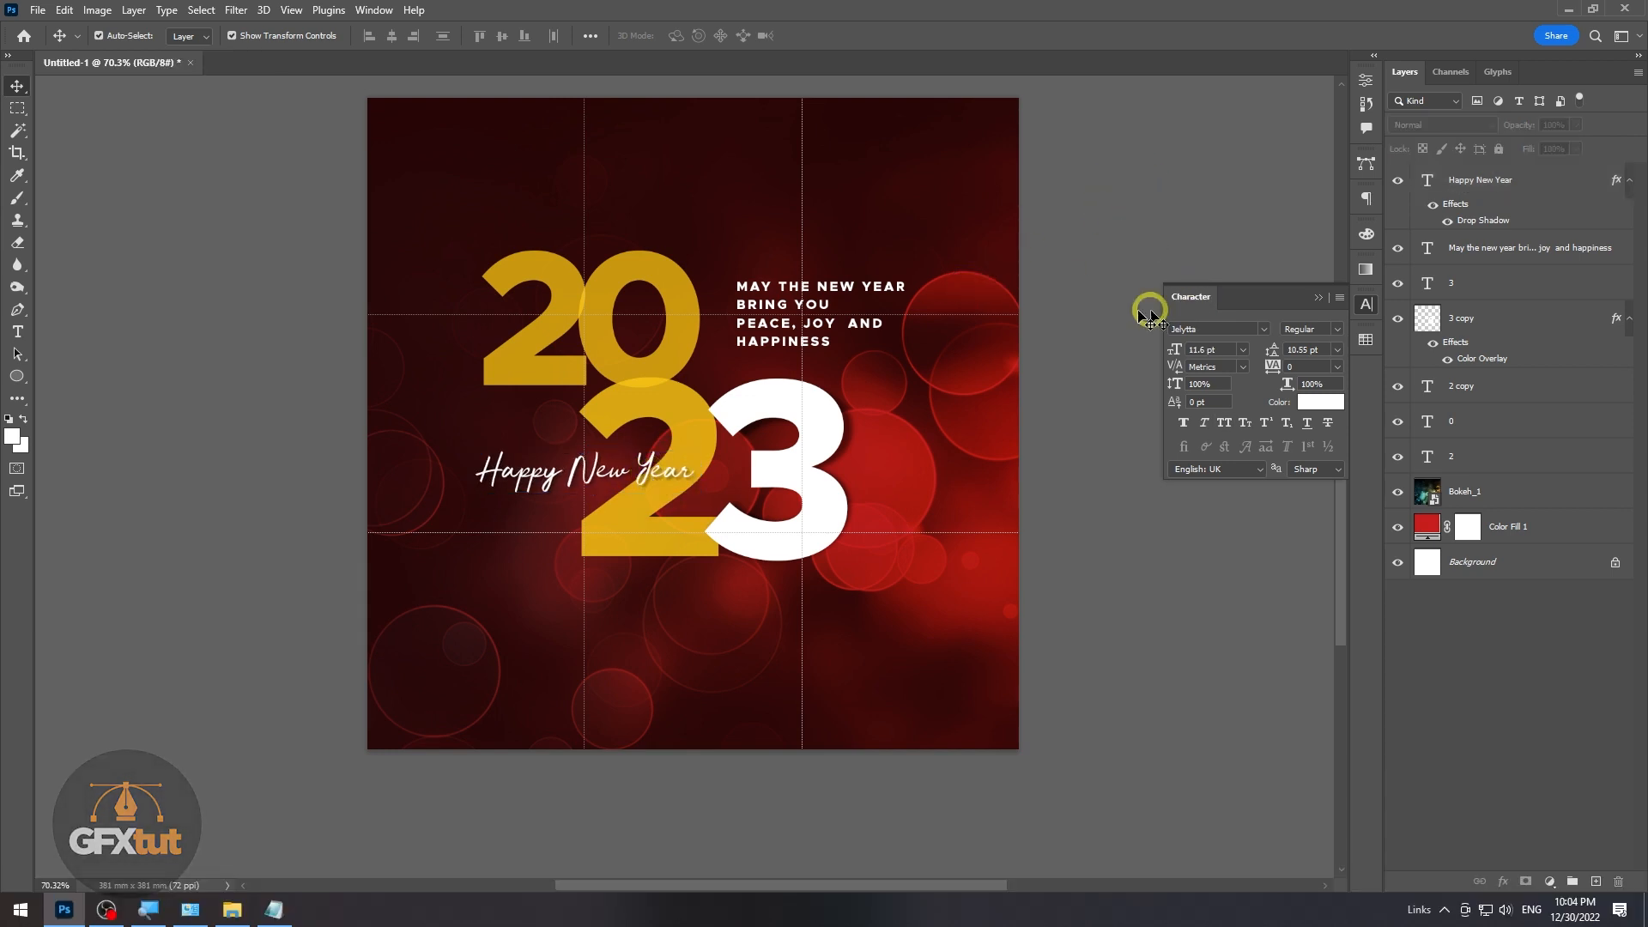
# - Hide the grid over the canvas
pyautogui.click(291, 12)
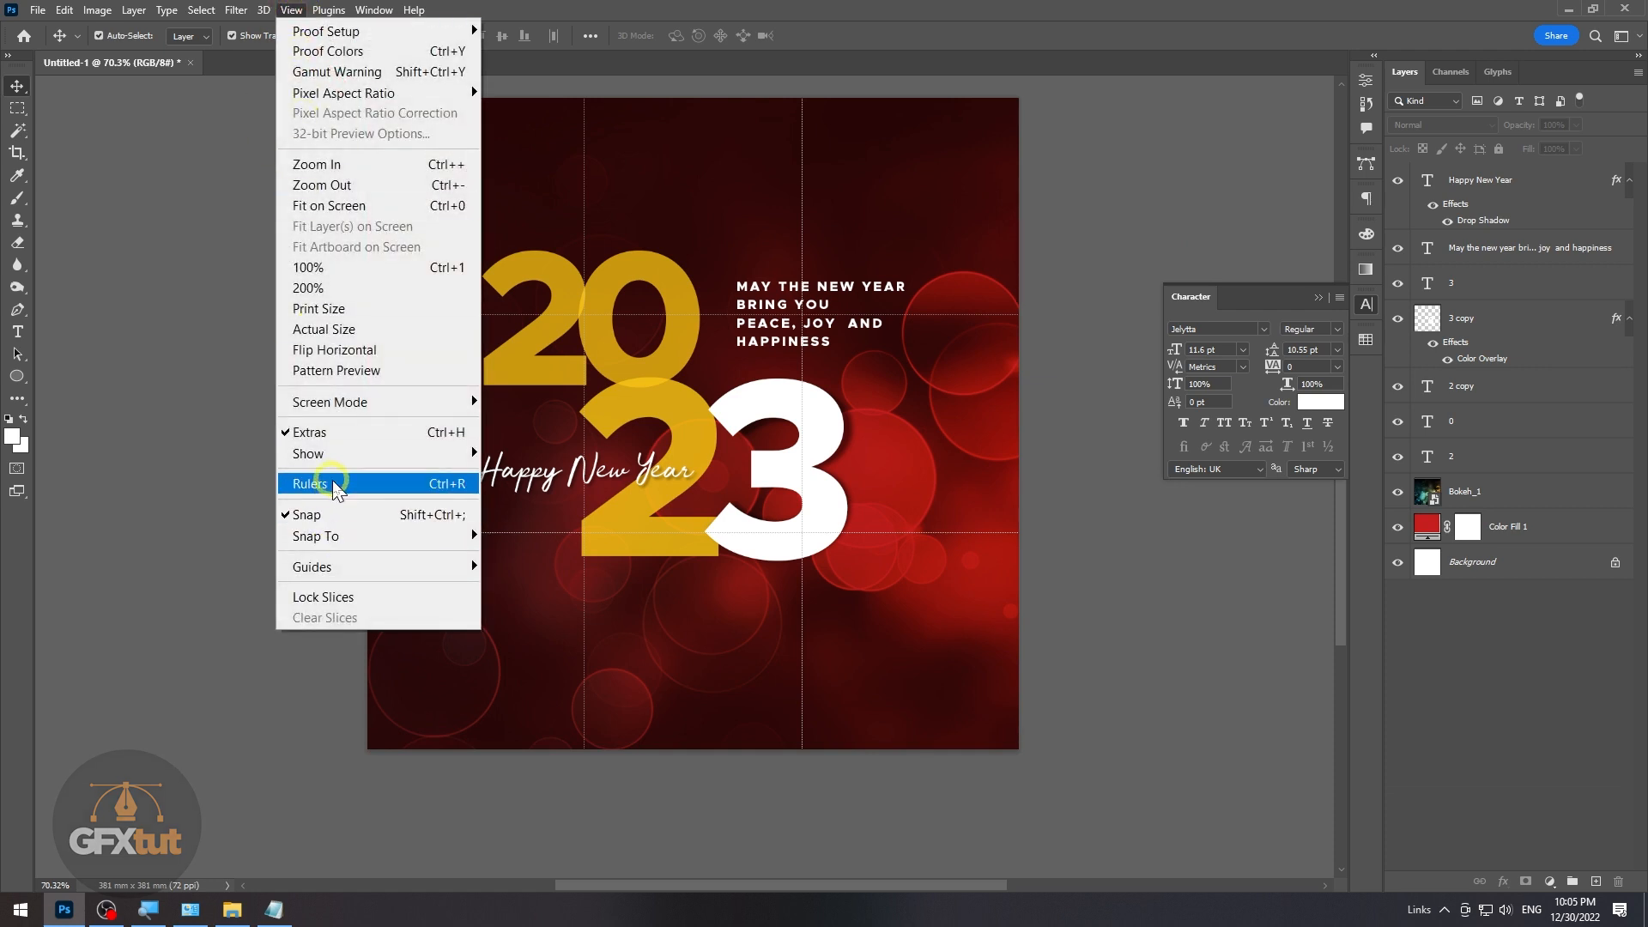
pyautogui.click(343, 453)
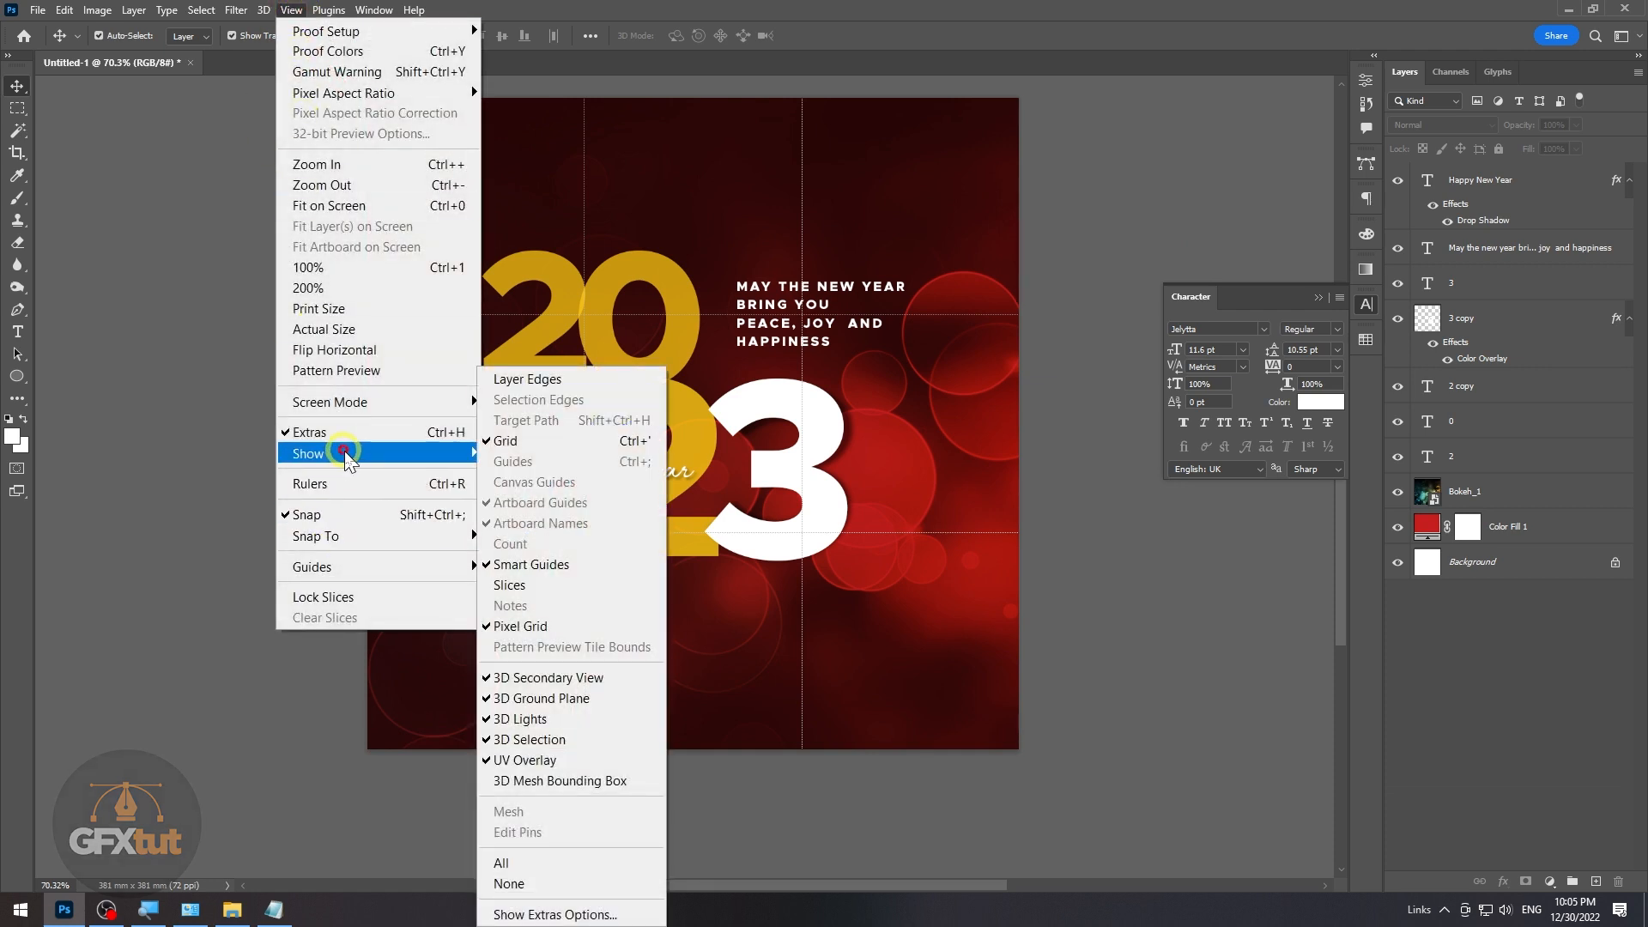
pyautogui.click(540, 448)
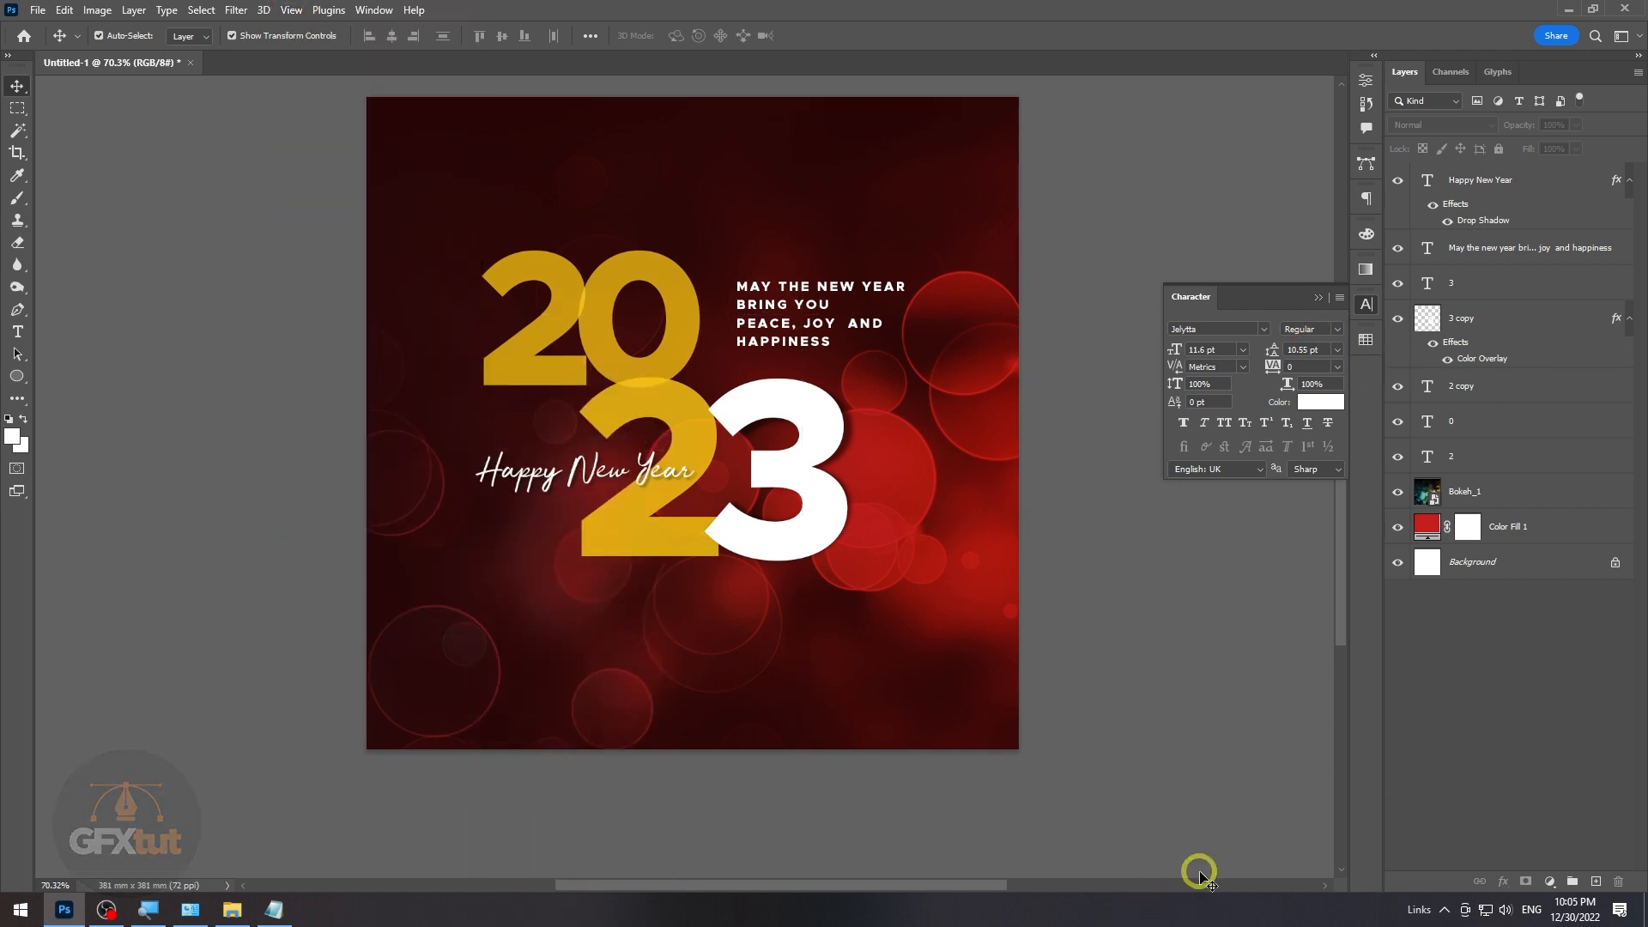